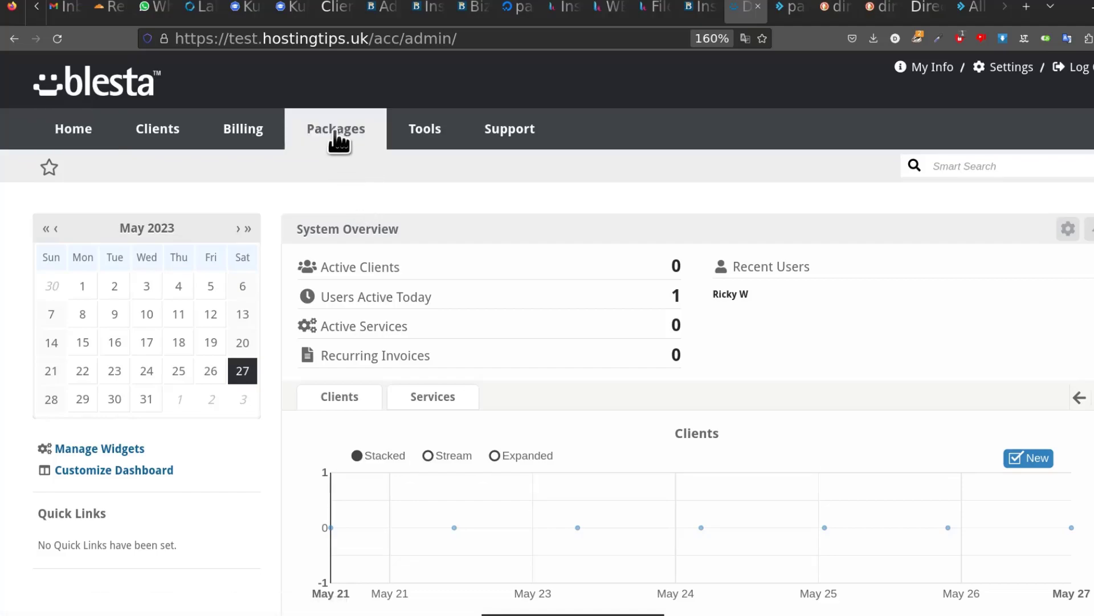
Start a new package group and name it "Digital Marketing"
{"action": "mouse_move", "coordinate": [337, 138]}
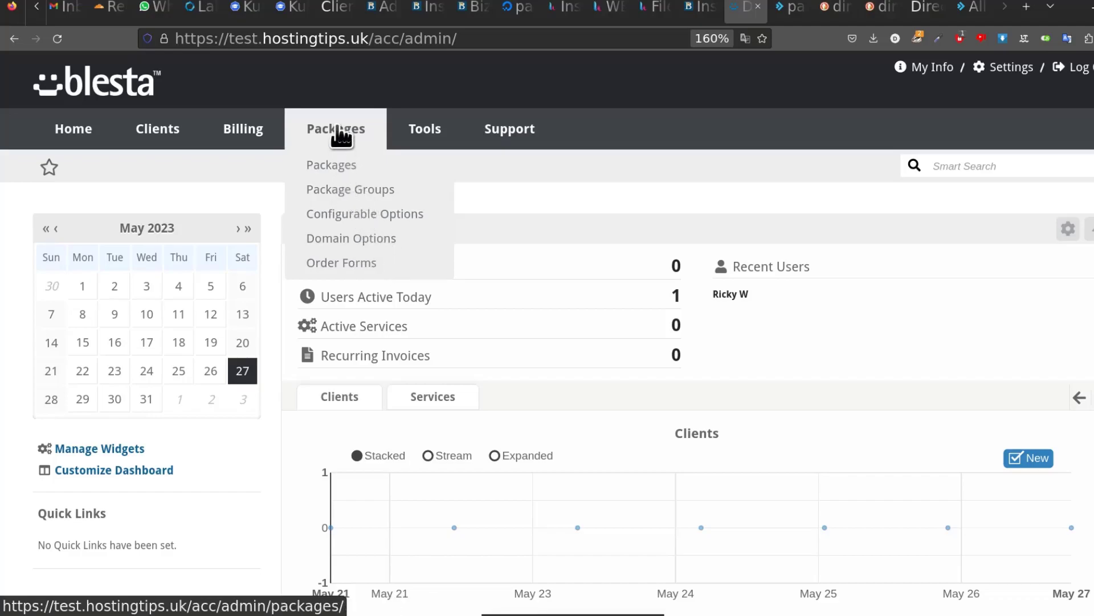
{"action": "left_click", "coordinate": [350, 190]}
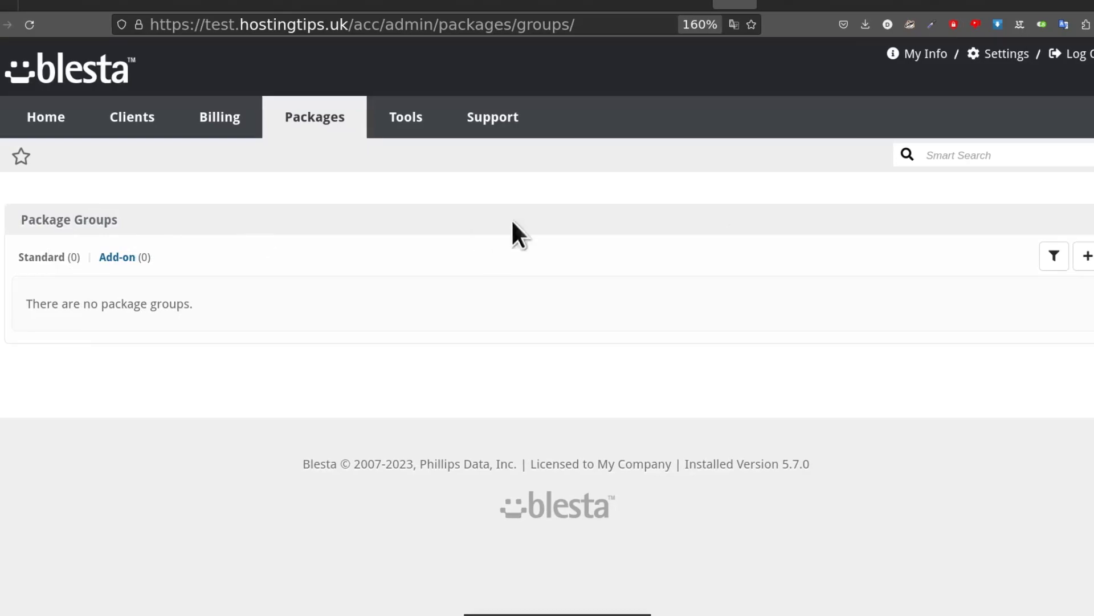
{"action": "left_click", "coordinate": [1076, 256]}
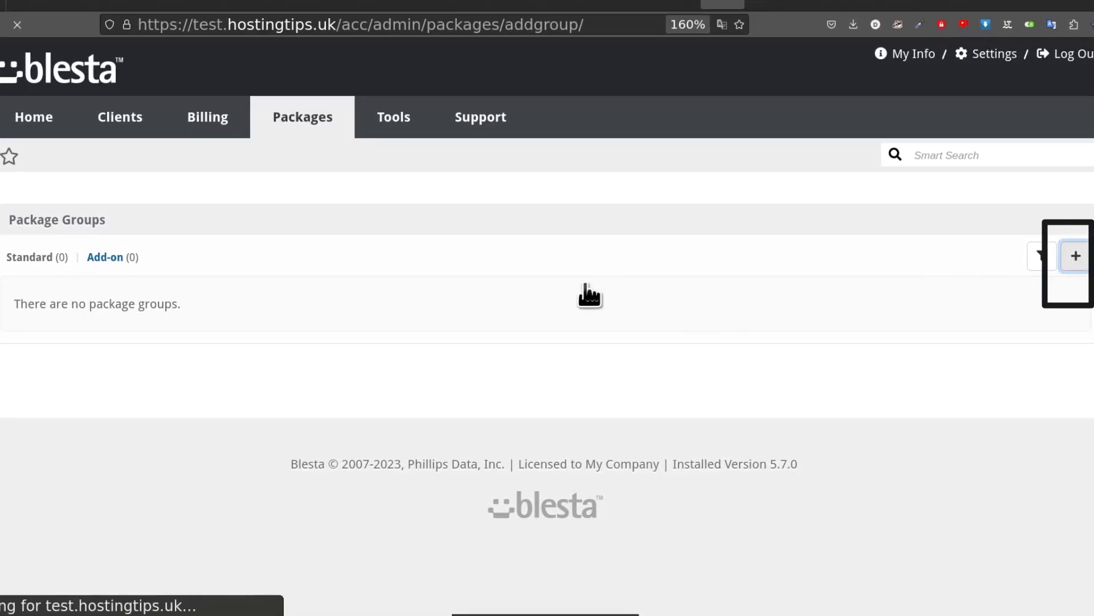
{"action": "left_click", "coordinate": [111, 314]}
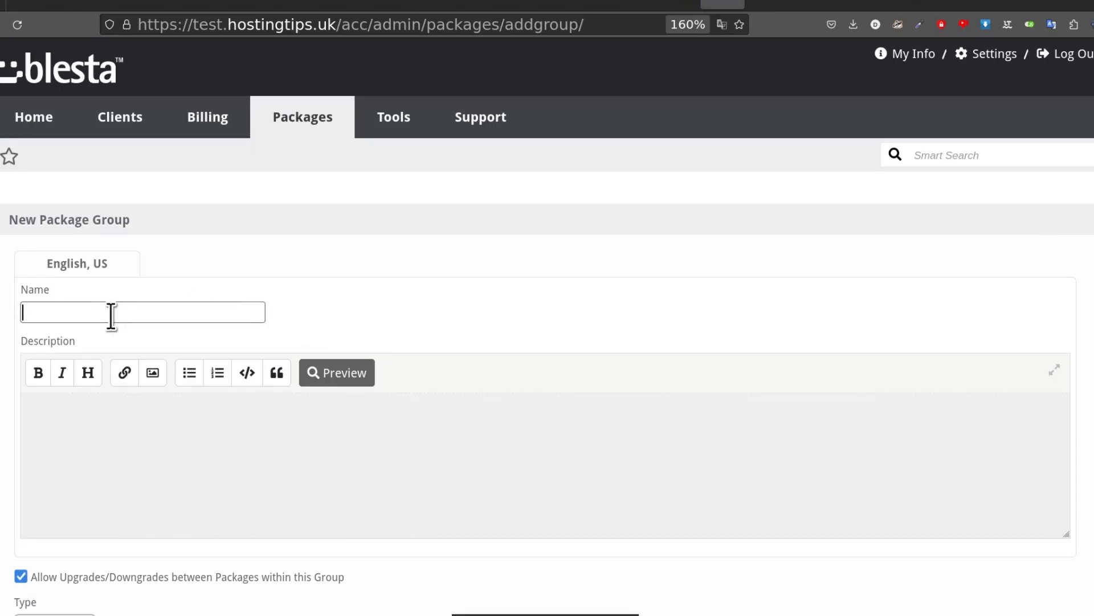
{"action": "type", "text": "Digital Marketing"}
Fill the group's description with "Digital Marketing service." followed by the phrase "Digital Marketing service" repeated about a dozen times, ending with a period
{"action": "scroll", "coordinate": [111, 316], "scroll_direction": "down", "scroll_amount": 4}
{"action": "left_click", "coordinate": [103, 198]}
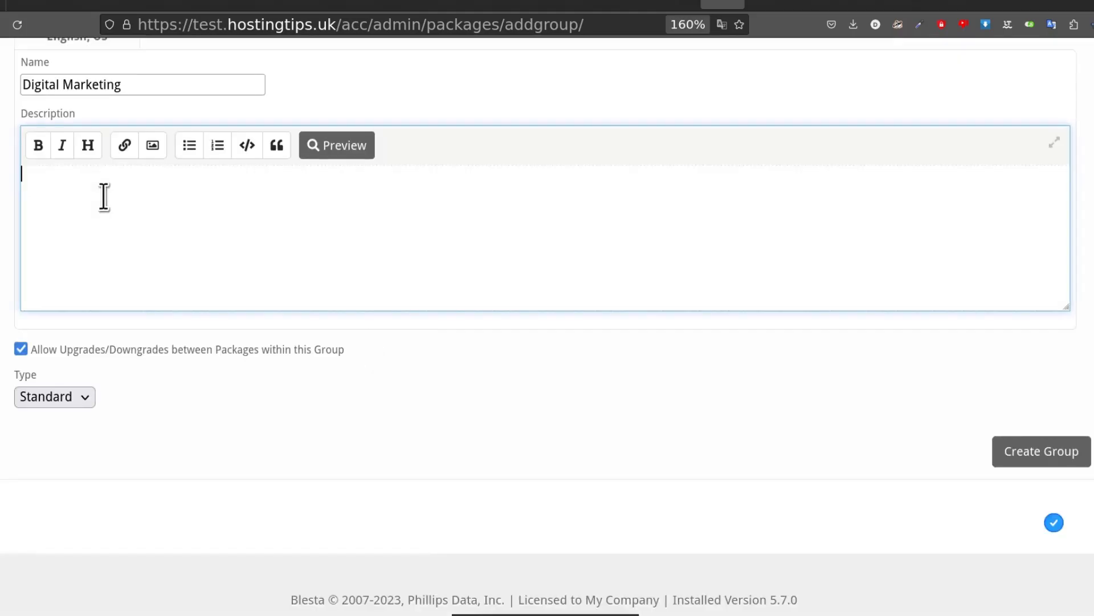
{"action": "type", "text": "Digital Marketing service."}
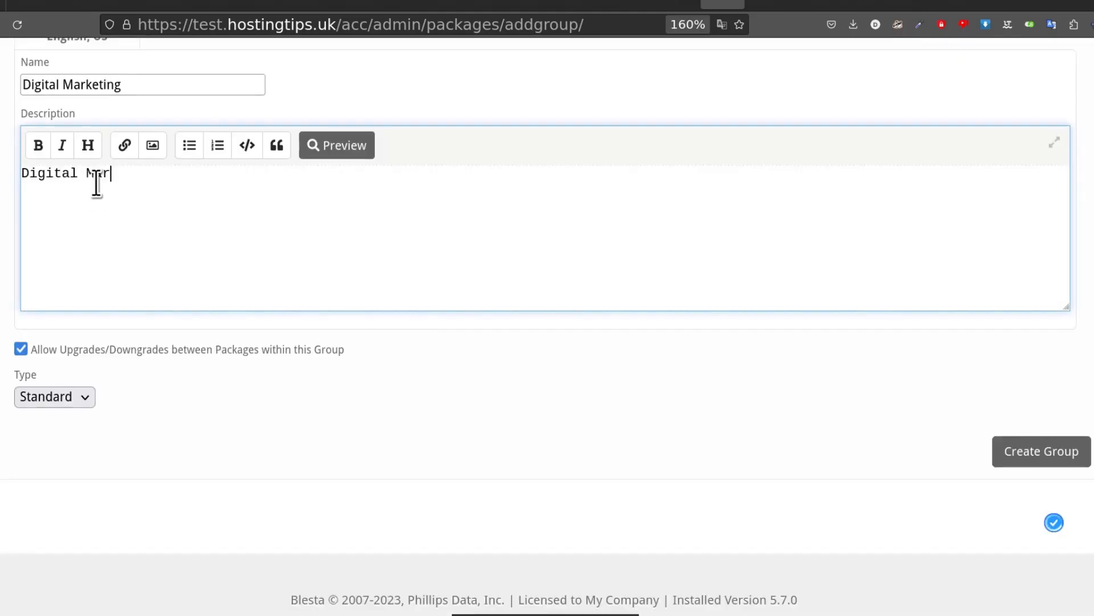
{"action": "type", "text": "Digital Marketing service"}
{"action": "key", "text": "ctrl+v"}
{"action": "key", "text": "ctrl+v"}
{"action": "key", "text": "ctrl+v"}
{"action": "key", "text": "ctrl+v"}
{"action": "key", "text": "ctrl+v"}
{"action": "key", "text": "ctrl+v"}
{"action": "key", "text": "ctrl+v"}
{"action": "key", "text": "ctrl+v"}
{"action": "key", "text": "ctrl+v"}
{"action": "key", "text": "ctrl+v"}
{"action": "key", "text": "ctrl+v"}
{"action": "key", "text": "ctrl+v"}
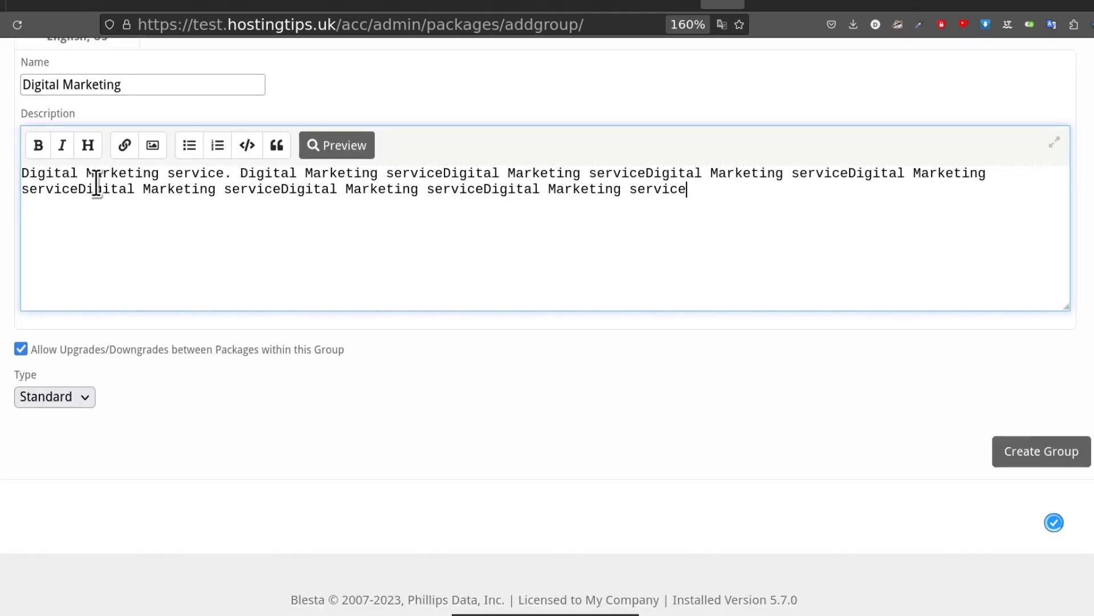
{"action": "type", "text": "."}
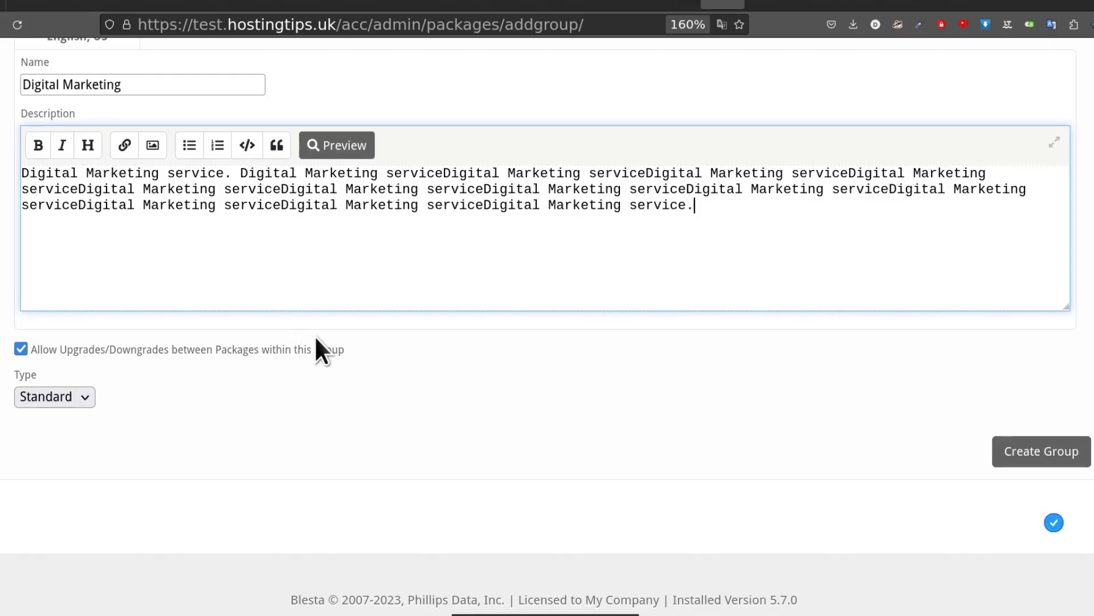
Keep the group type as Standard with upgrades/downgrades allowed, and create the package group
{"action": "scroll", "coordinate": [286, 349], "scroll_direction": "up", "scroll_amount": 3}
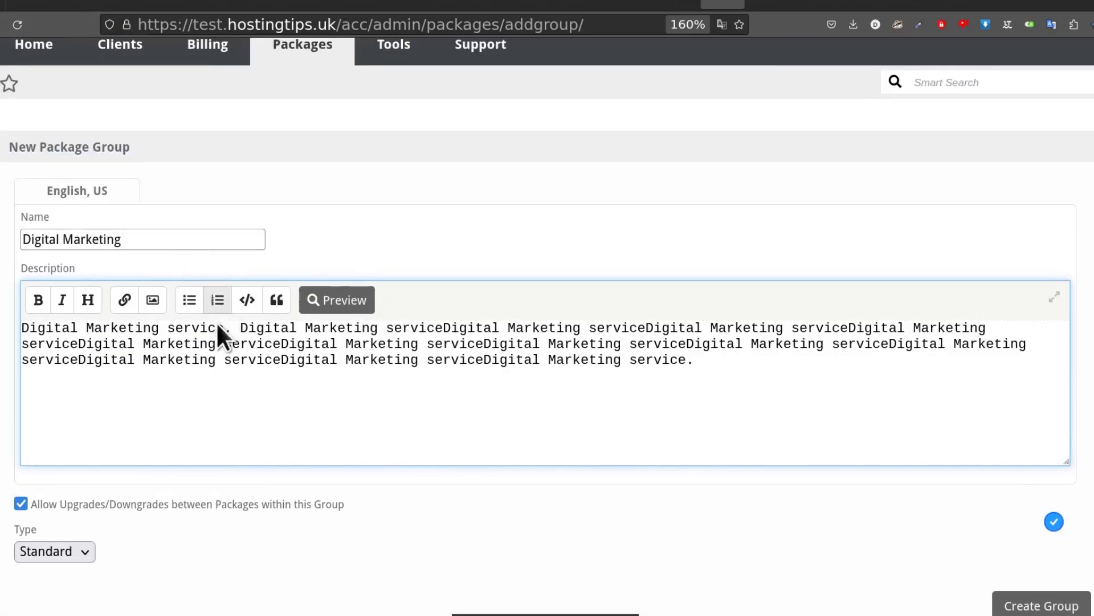
{"action": "scroll", "coordinate": [220, 330], "scroll_direction": "down", "scroll_amount": 4}
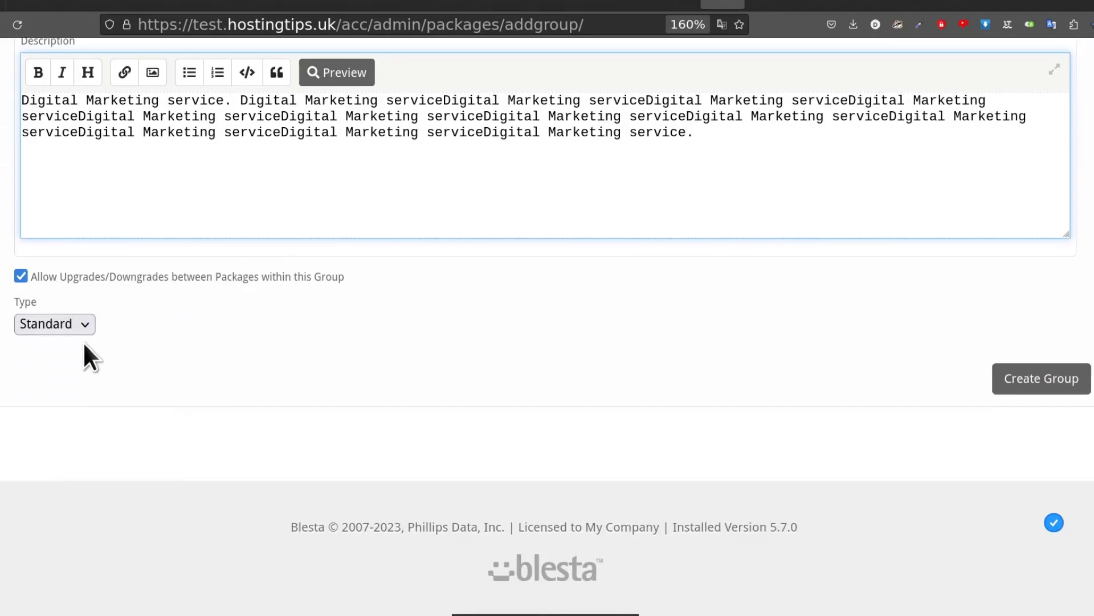
{"action": "left_click", "coordinate": [85, 325]}
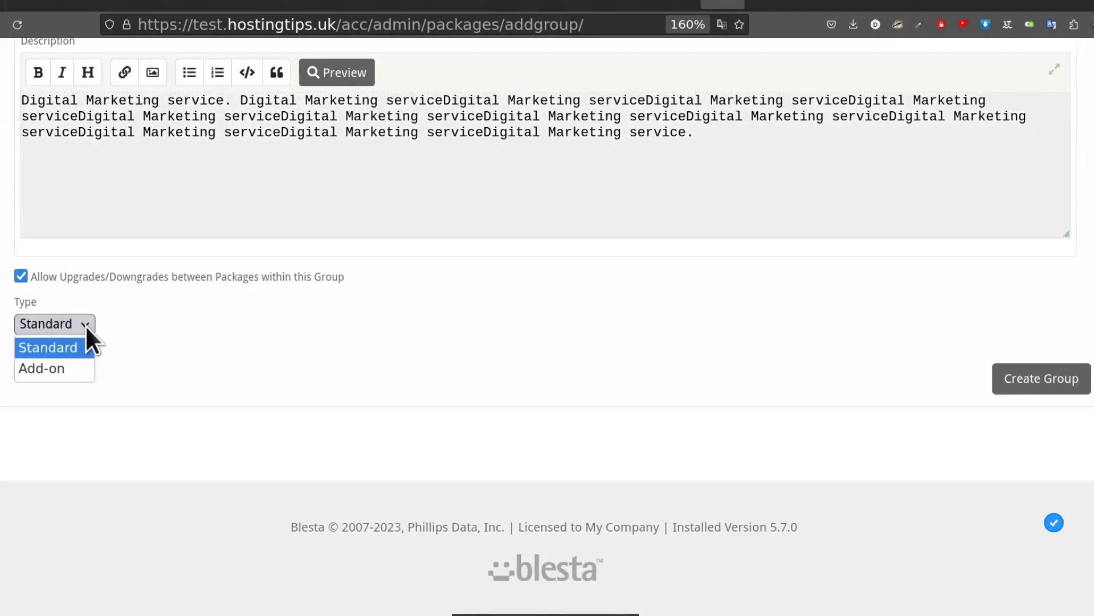
{"action": "left_click", "coordinate": [89, 326]}
{"action": "scroll", "coordinate": [540, 393], "scroll_direction": "up", "scroll_amount": 5}
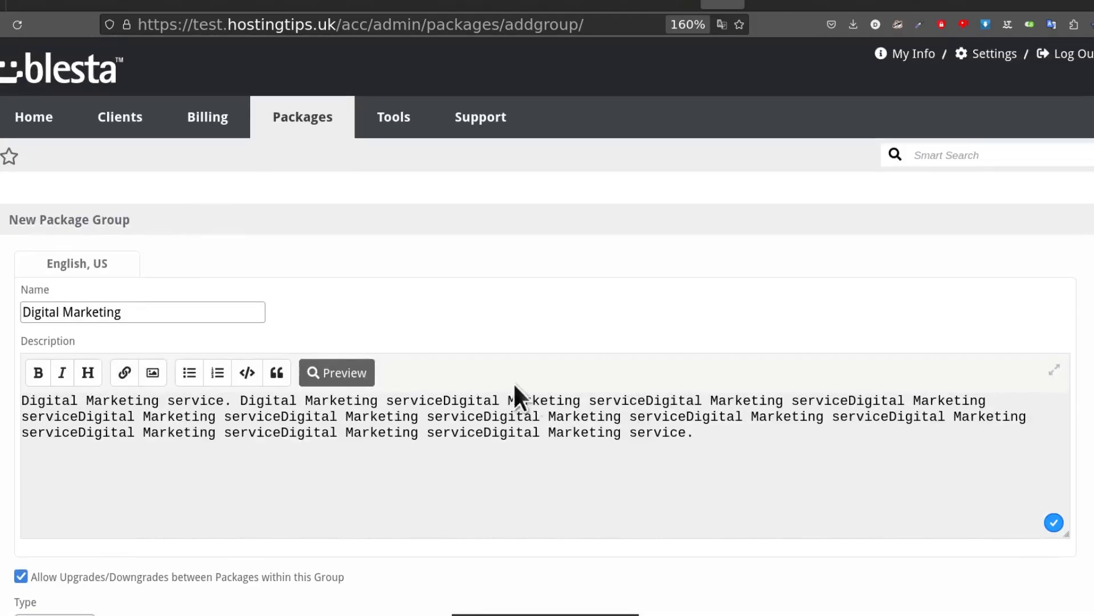
{"action": "scroll", "coordinate": [339, 402], "scroll_direction": "down", "scroll_amount": 5}
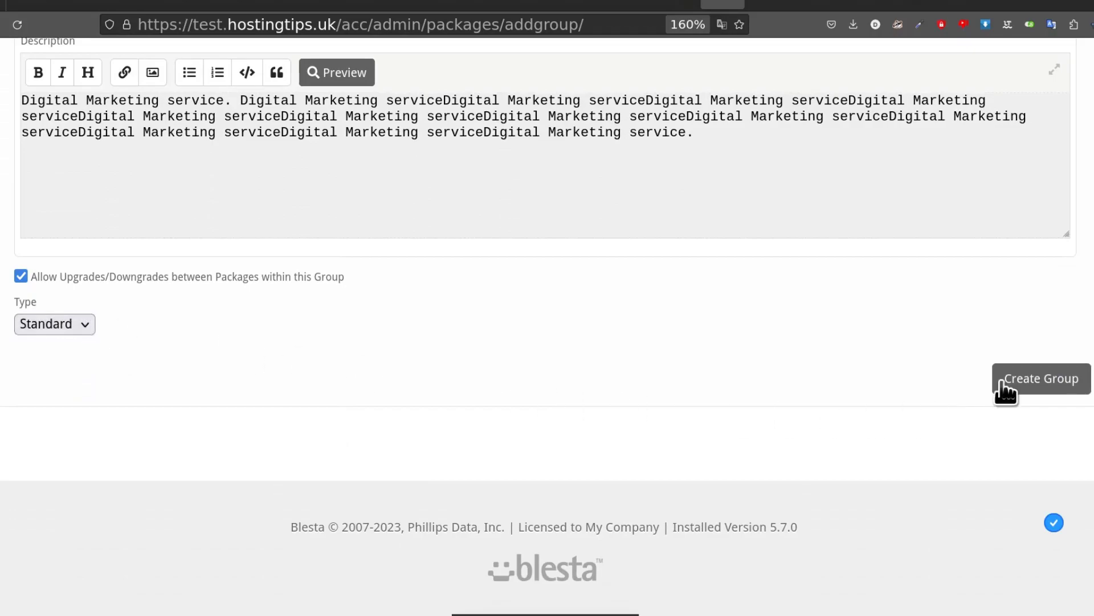
{"action": "left_click", "coordinate": [1039, 383]}
{"action": "scroll", "coordinate": [524, 334], "scroll_direction": "up", "scroll_amount": 3}
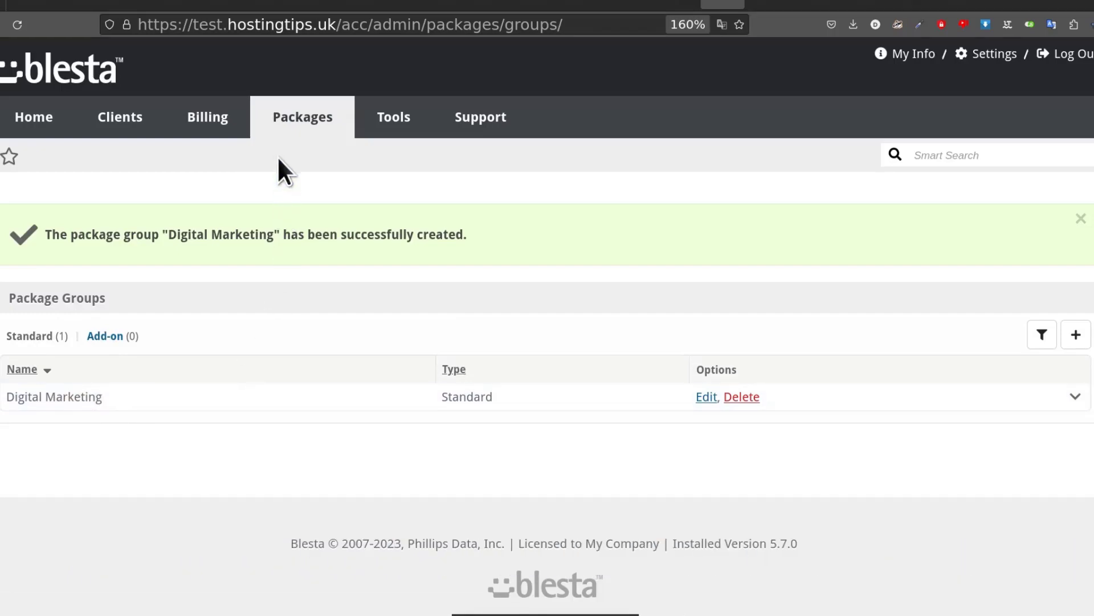
Start a new package and name it "Intro plan"
{"action": "mouse_move", "coordinate": [306, 128]}
{"action": "left_click", "coordinate": [318, 159]}
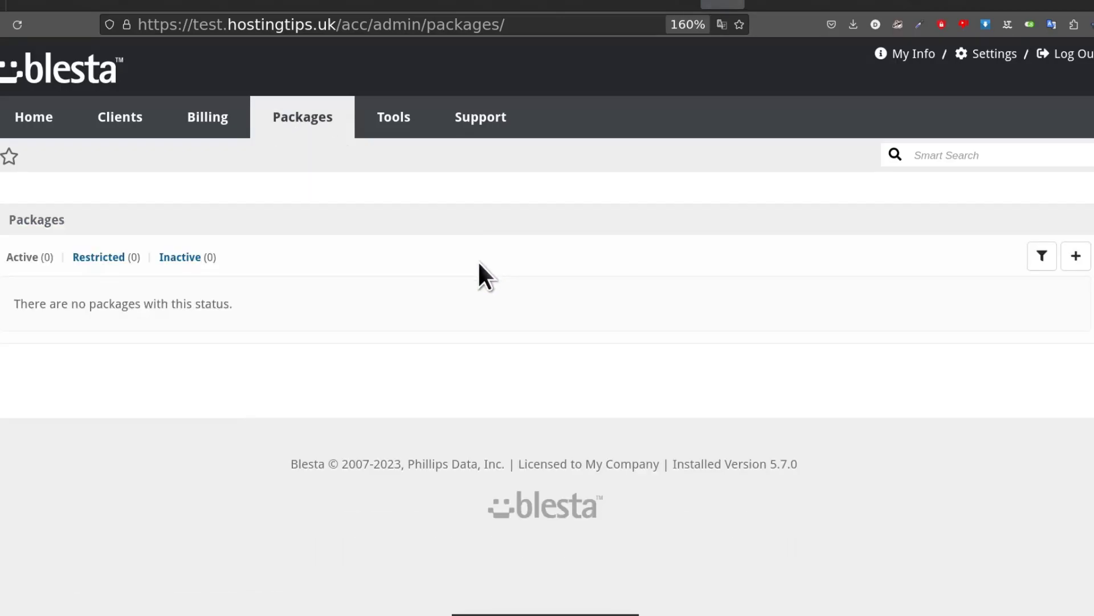
{"action": "left_click", "coordinate": [1075, 258]}
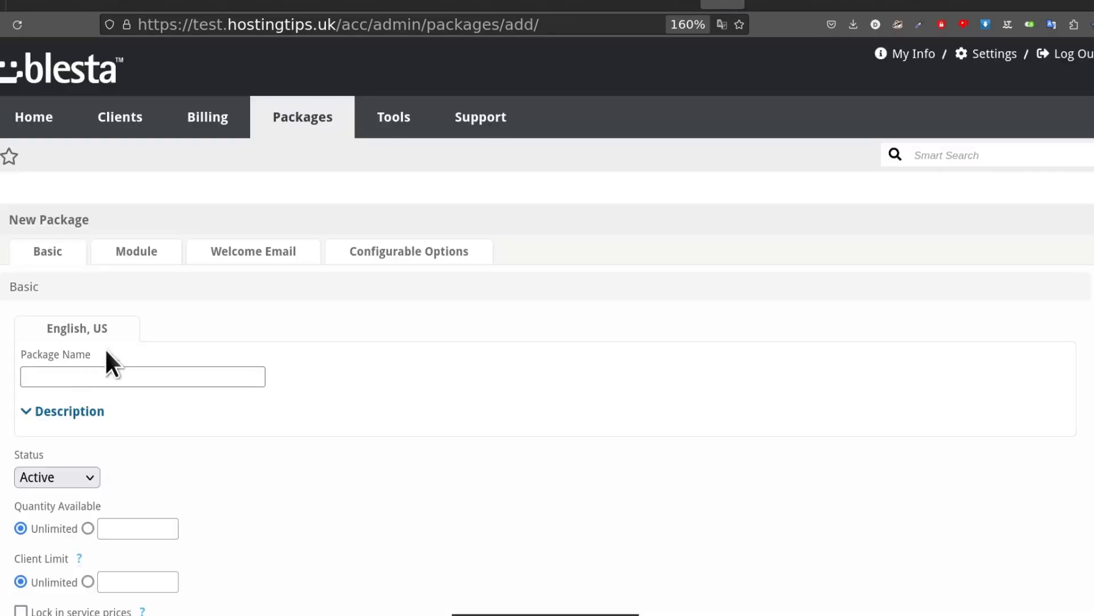
{"action": "left_click", "coordinate": [163, 376]}
{"action": "type", "text": "Intro plan"}
Enter the package's HTML description on three lines: "Digital Marketing service plan 1.", "1 website" and "Facebook management"
{"action": "scroll", "coordinate": [258, 151], "scroll_direction": "down", "scroll_amount": 2}
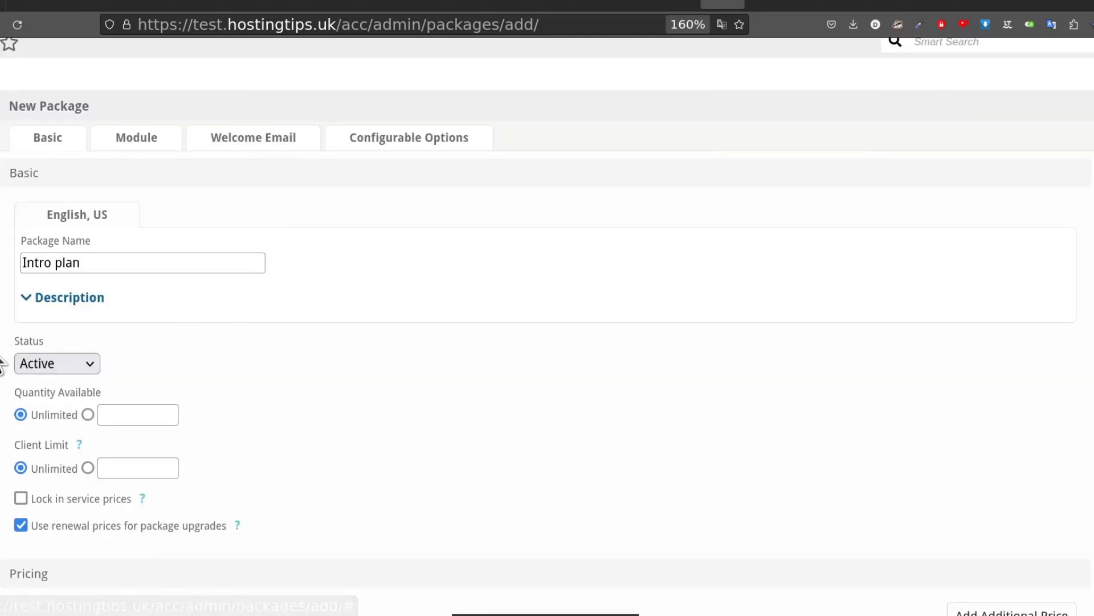
{"action": "left_click", "coordinate": [70, 298]}
{"action": "left_click", "coordinate": [75, 406]}
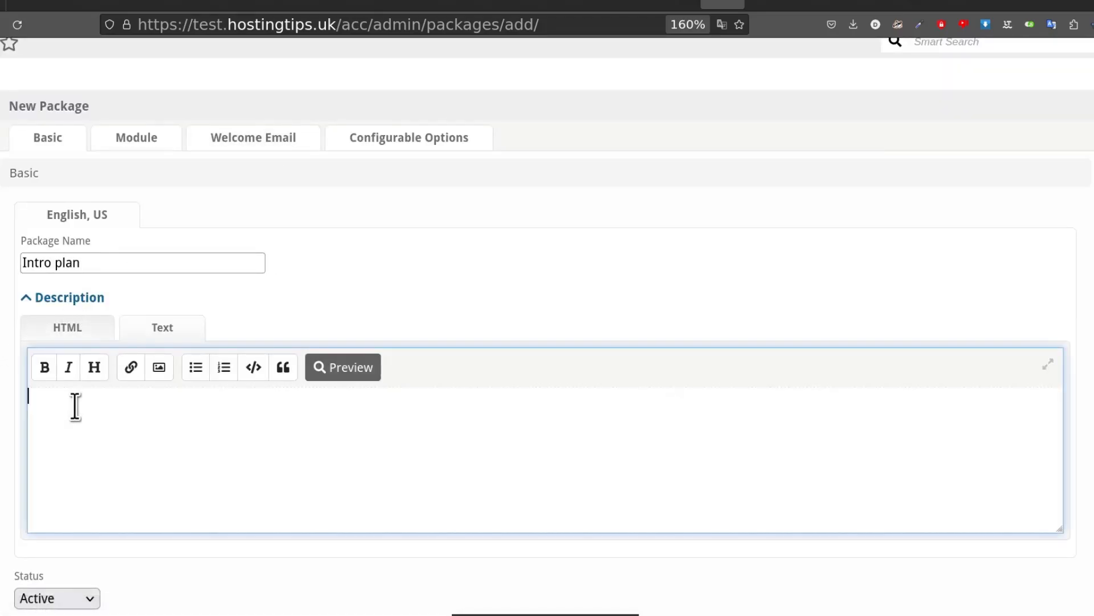
{"action": "type", "text": "Digital Marketing service"}
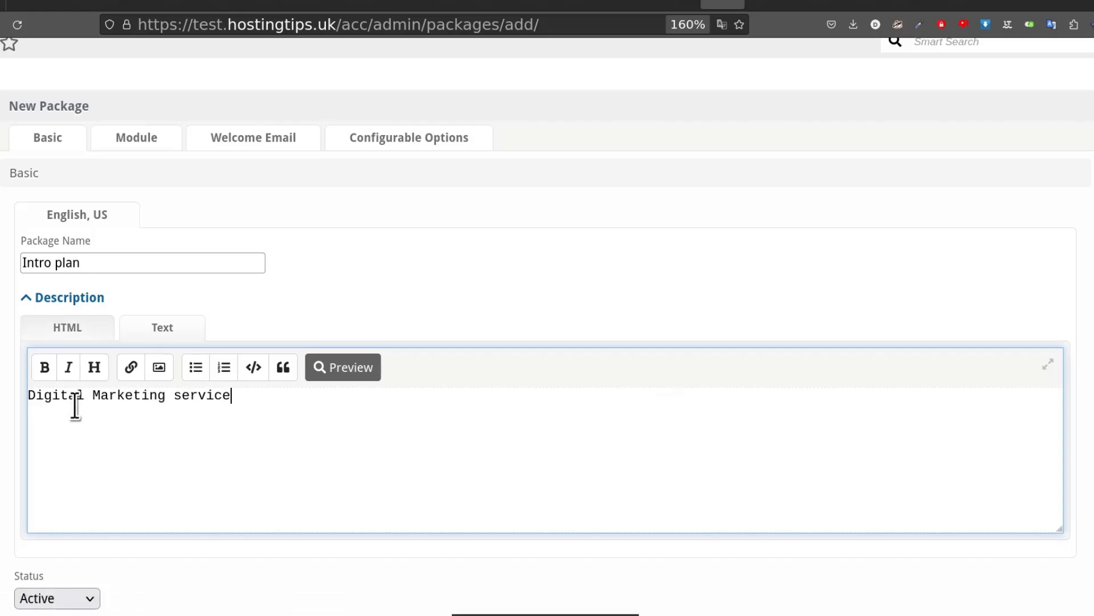
{"action": "type", "text": "plan 1."}
{"action": "key", "text": "Return"}
{"action": "type", "text": "1 website"}
{"action": "key", "text": "Return"}
{"action": "type", "text": "Facebook management"}
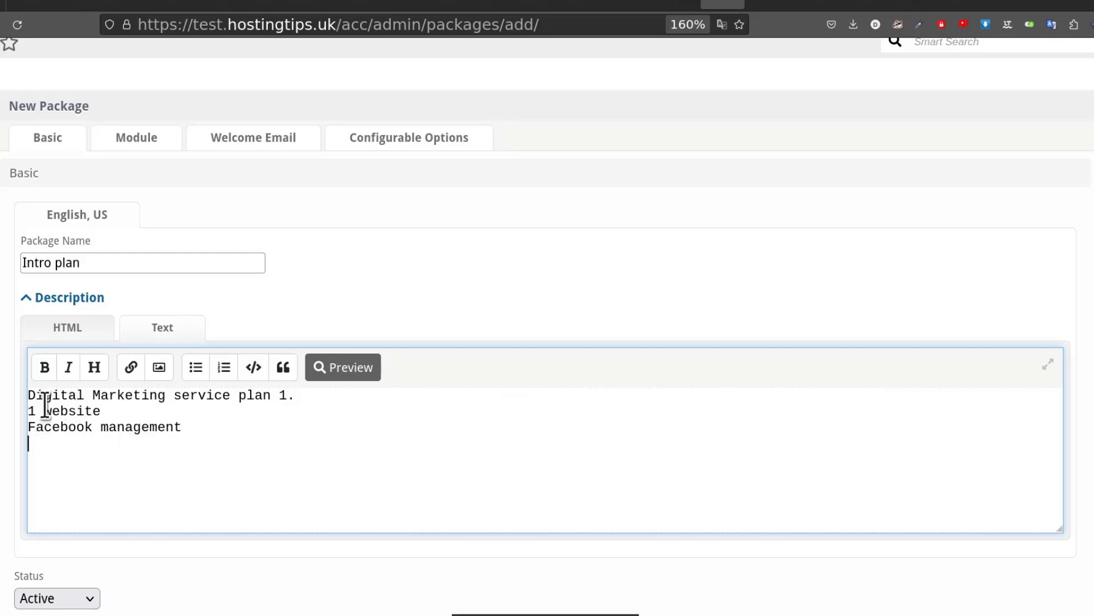
Format the "1 website" and "Facebook management" lines of the description as a bulleted list
{"action": "left_click_drag", "start_coordinate": [29, 410], "coordinate": [188, 428]}
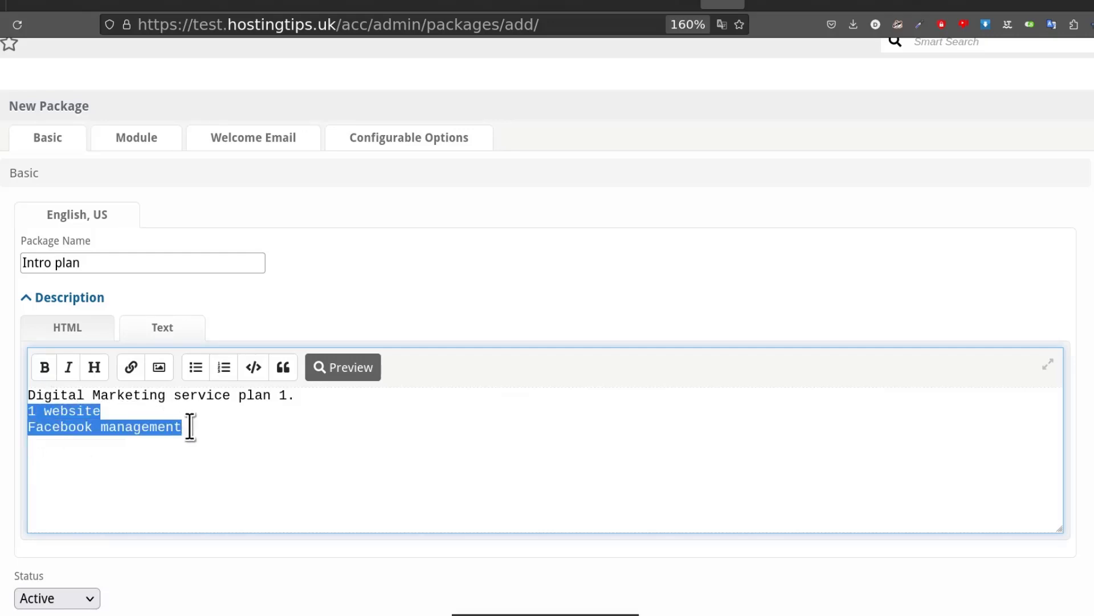
{"action": "left_click", "coordinate": [195, 367]}
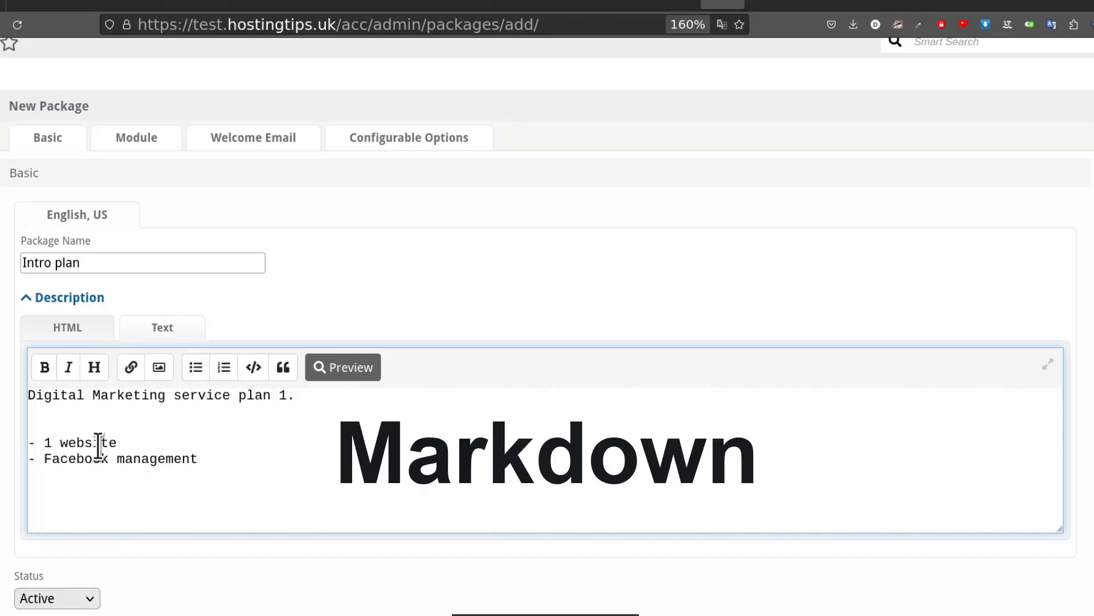
{"action": "left_click", "coordinate": [125, 458]}
Review the package's status and available quantity options, keeping Active and Unlimited
{"action": "scroll", "coordinate": [165, 443], "scroll_direction": "down", "scroll_amount": 4}
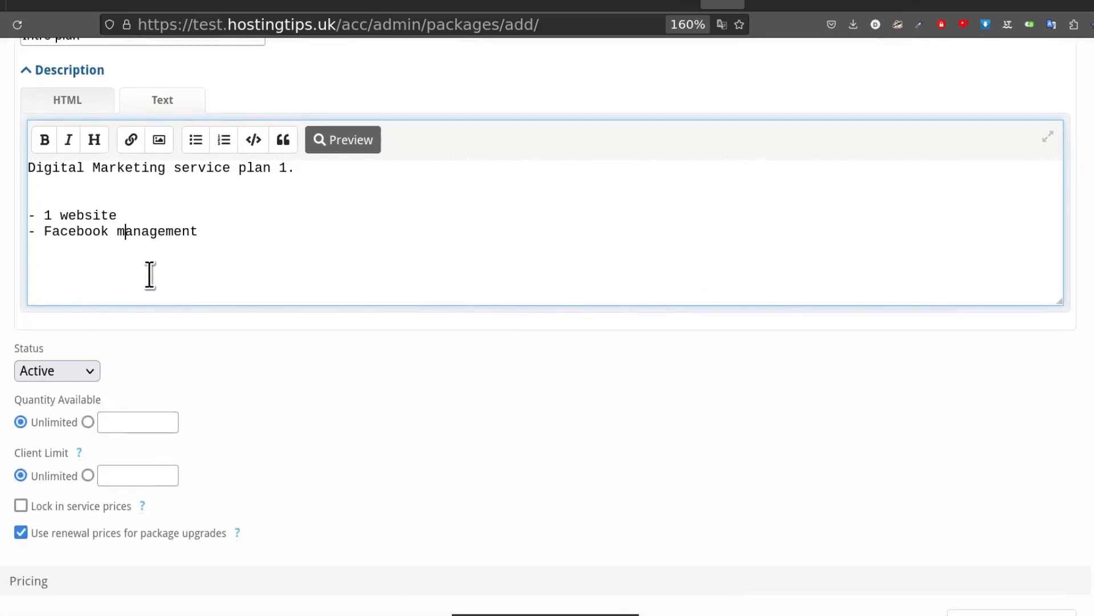
{"action": "scroll", "coordinate": [149, 276], "scroll_direction": "up", "scroll_amount": 6}
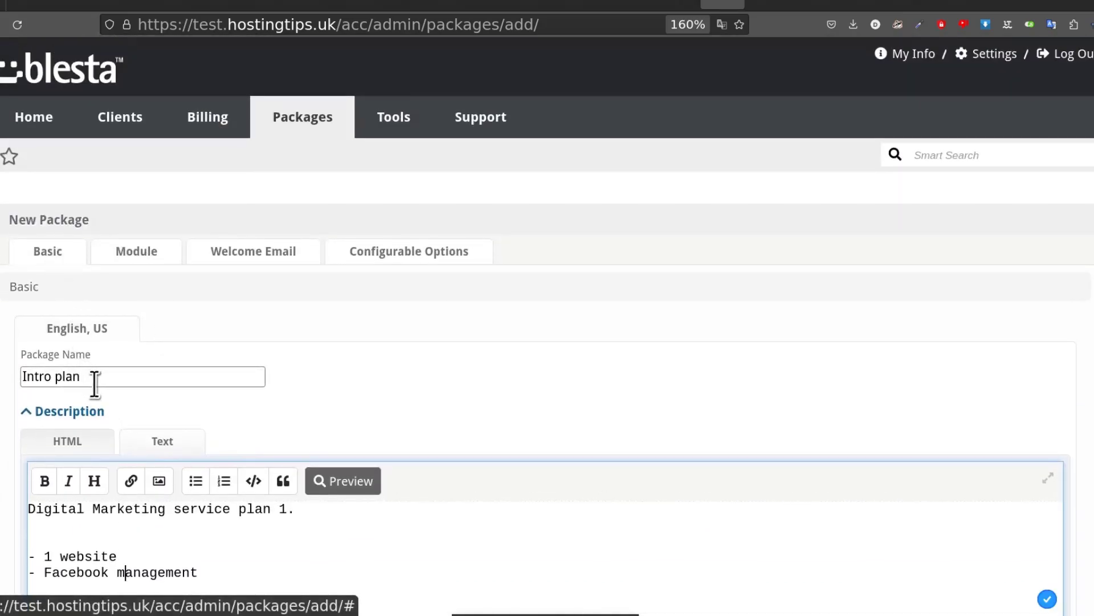
{"action": "scroll", "coordinate": [129, 420], "scroll_direction": "down", "scroll_amount": 4}
{"action": "scroll", "coordinate": [128, 410], "scroll_direction": "down", "scroll_amount": 6}
{"action": "scroll", "coordinate": [130, 407], "scroll_direction": "up", "scroll_amount": 10}
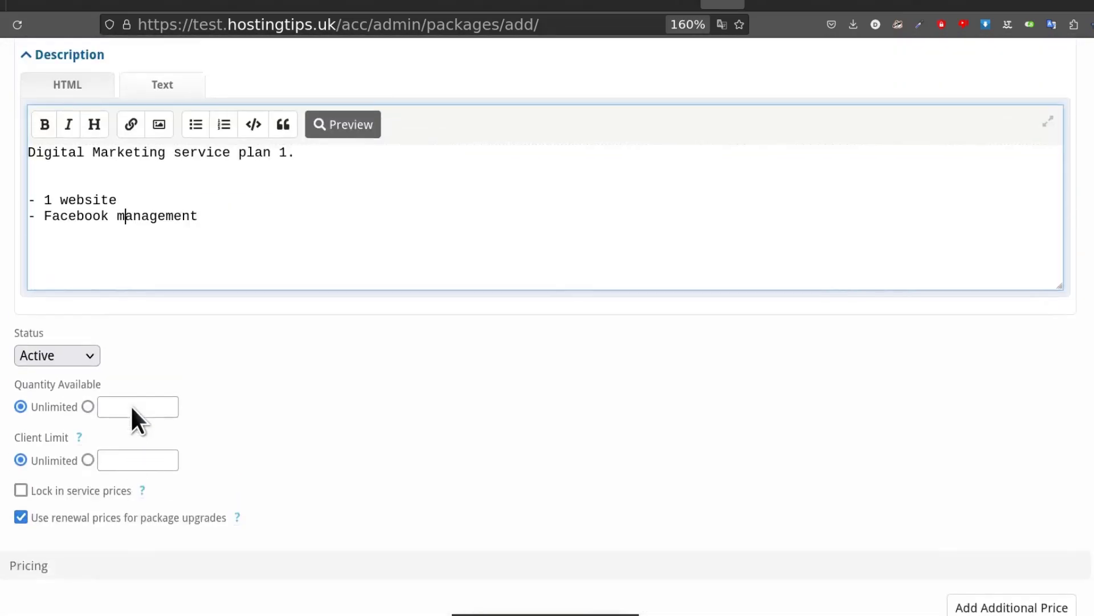
{"action": "scroll", "coordinate": [199, 453], "scroll_direction": "down", "scroll_amount": 8}
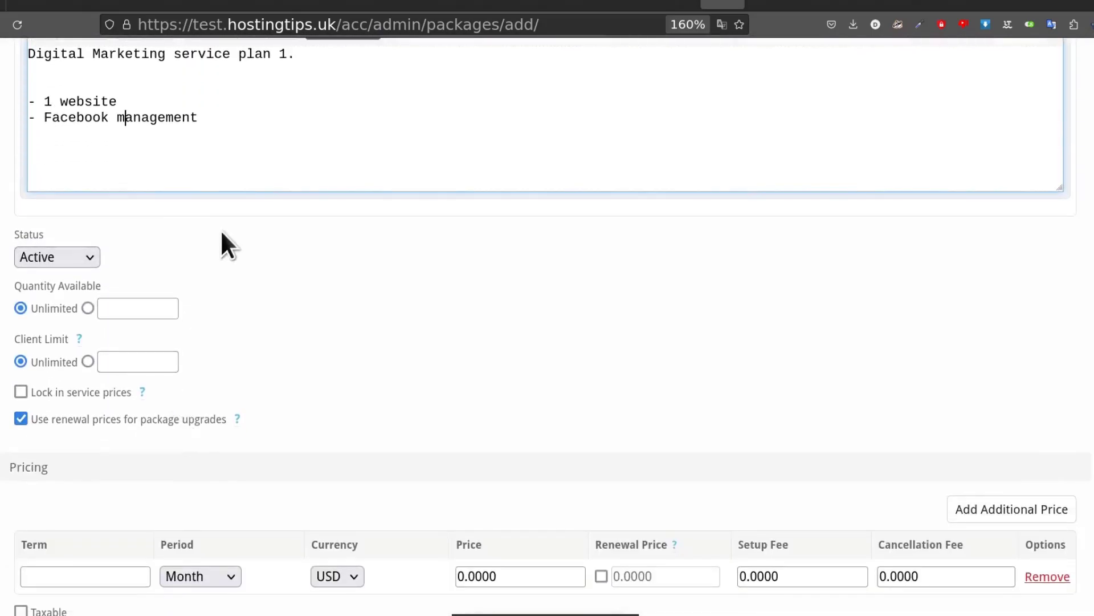
{"action": "left_click", "coordinate": [71, 256]}
{"action": "left_click", "coordinate": [91, 254]}
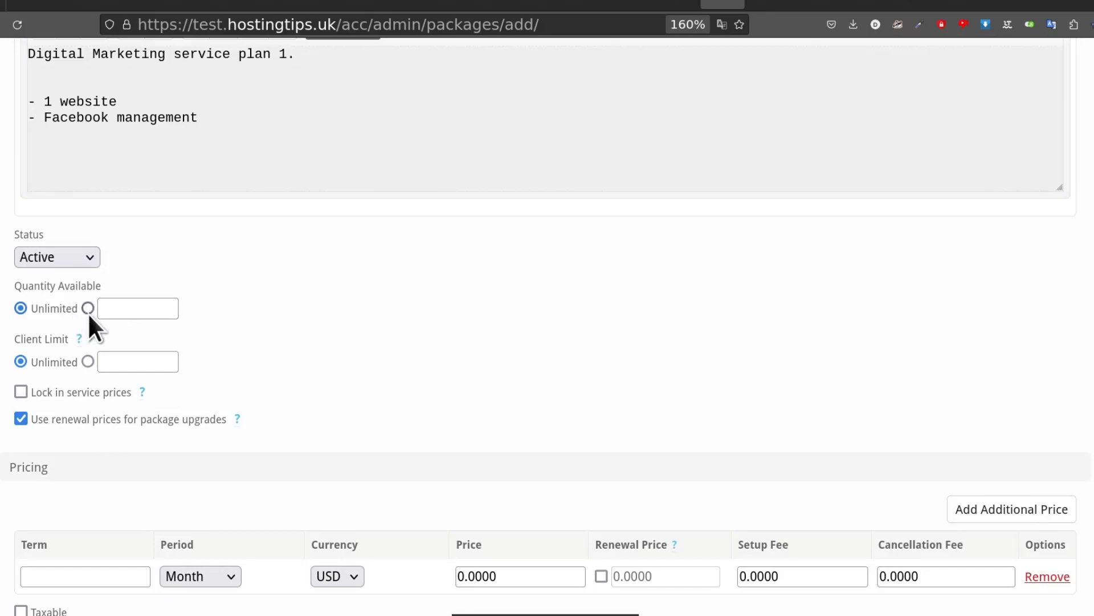
{"action": "left_click", "coordinate": [113, 308]}
{"action": "left_click", "coordinate": [21, 307]}
Examine the package's pricing and group membership settings, including Create a New Group, and leave Select from Available Groups chosen
{"action": "scroll", "coordinate": [297, 334], "scroll_direction": "down", "scroll_amount": 5}
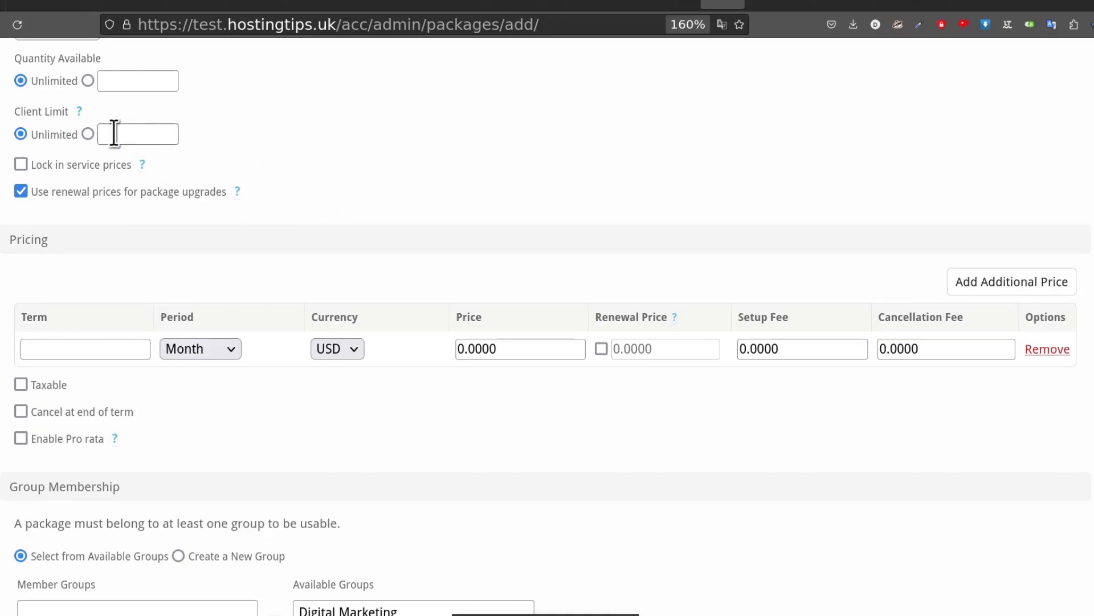
{"action": "scroll", "coordinate": [98, 224], "scroll_direction": "down", "scroll_amount": 2}
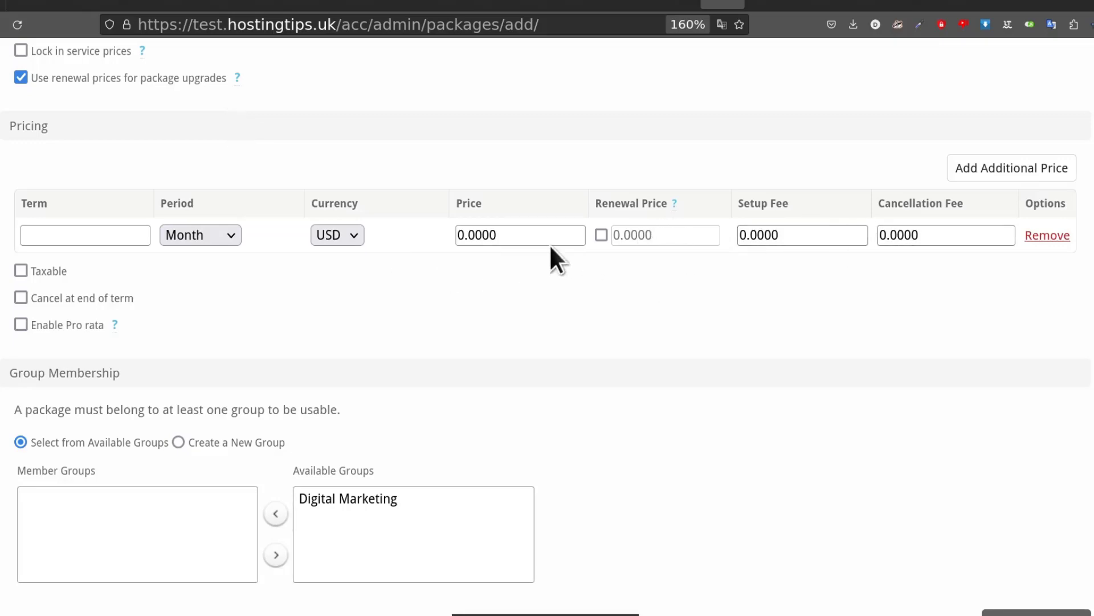
{"action": "scroll", "coordinate": [239, 277], "scroll_direction": "down", "scroll_amount": 2}
{"action": "scroll", "coordinate": [194, 280], "scroll_direction": "up", "scroll_amount": 2}
{"action": "scroll", "coordinate": [686, 344], "scroll_direction": "up", "scroll_amount": 15}
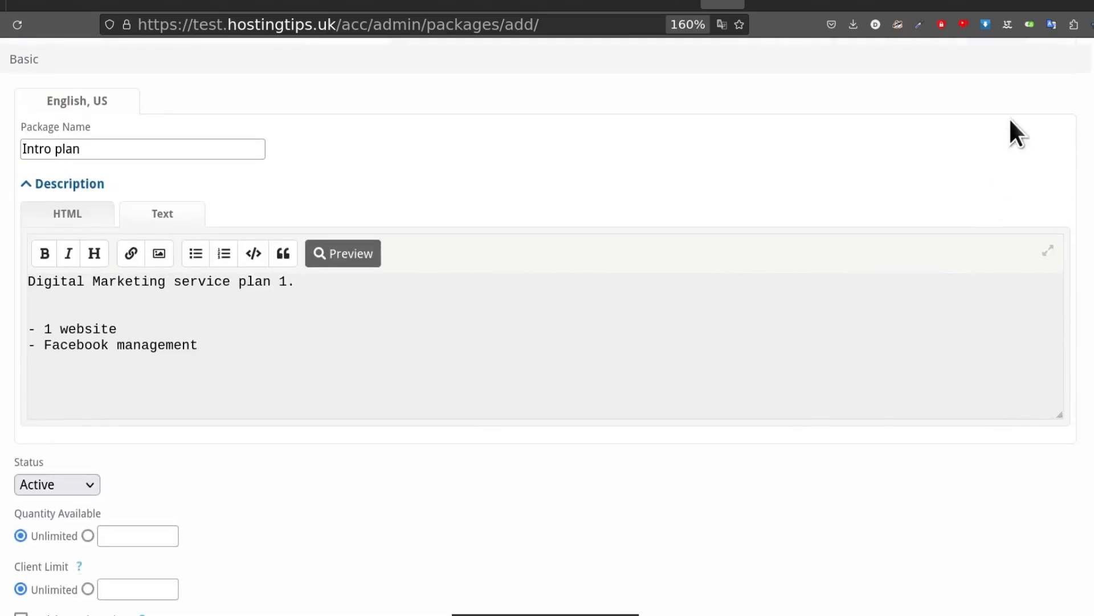
{"action": "scroll", "coordinate": [1014, 75], "scroll_direction": "up", "scroll_amount": 2}
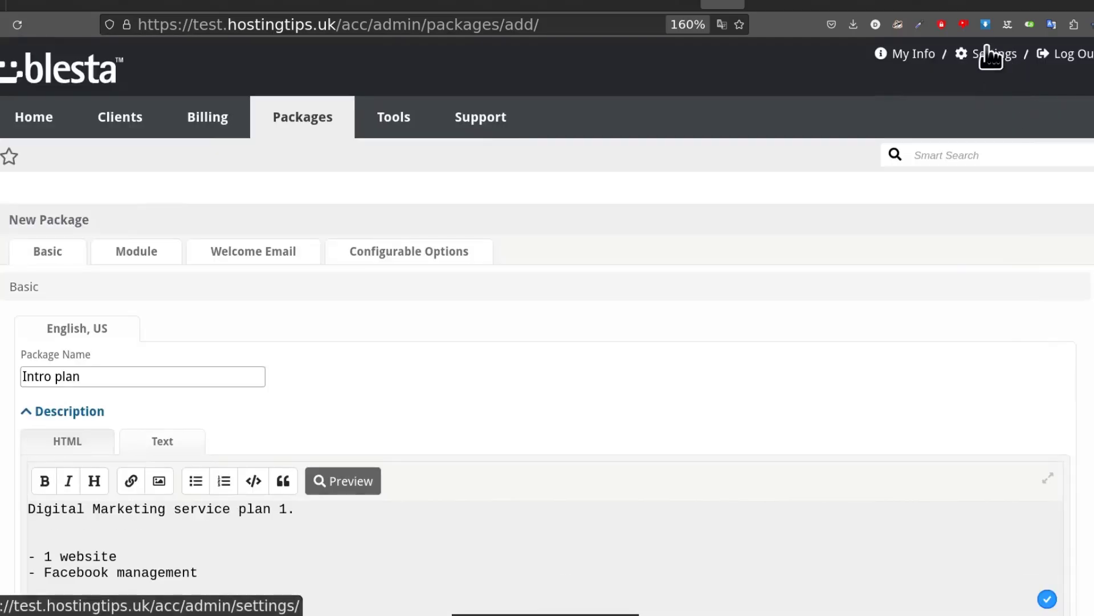
{"action": "scroll", "coordinate": [478, 305], "scroll_direction": "down", "scroll_amount": 14}
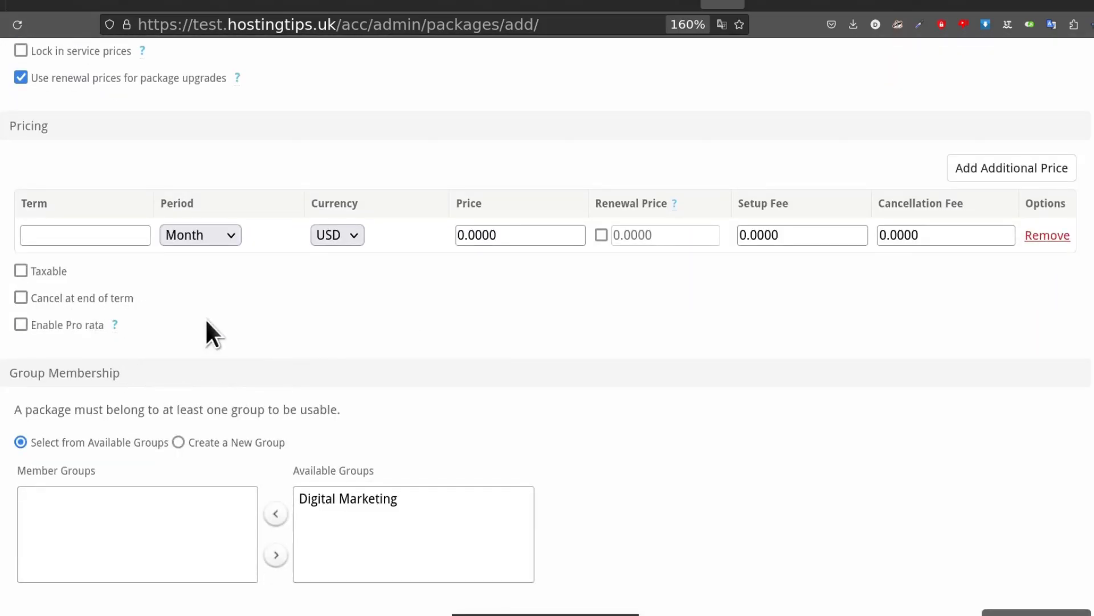
{"action": "scroll", "coordinate": [97, 319], "scroll_direction": "down", "scroll_amount": 4}
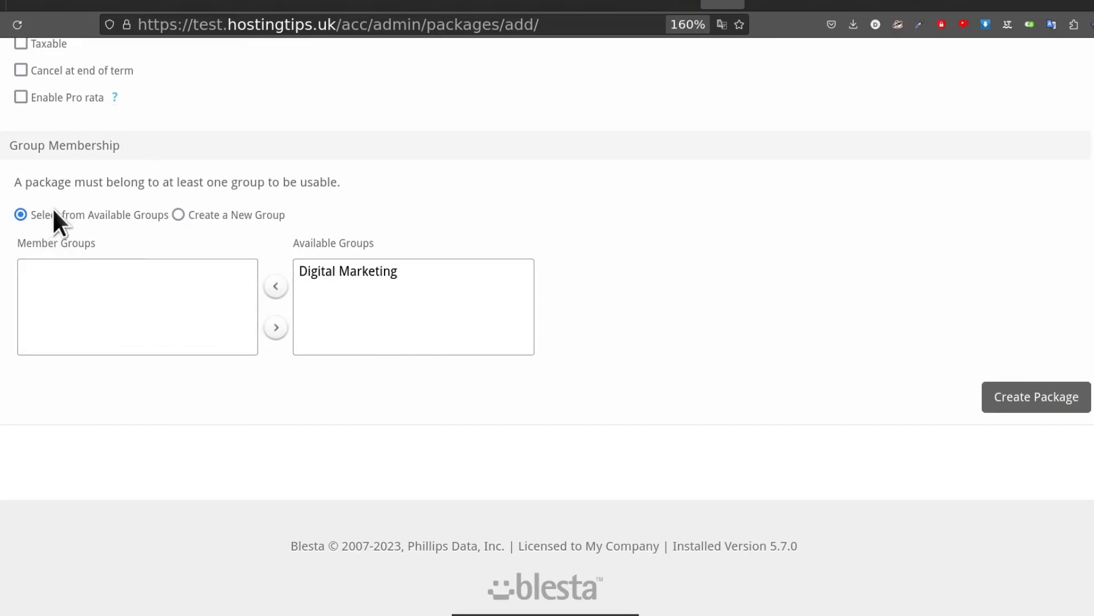
{"action": "left_click", "coordinate": [178, 215]}
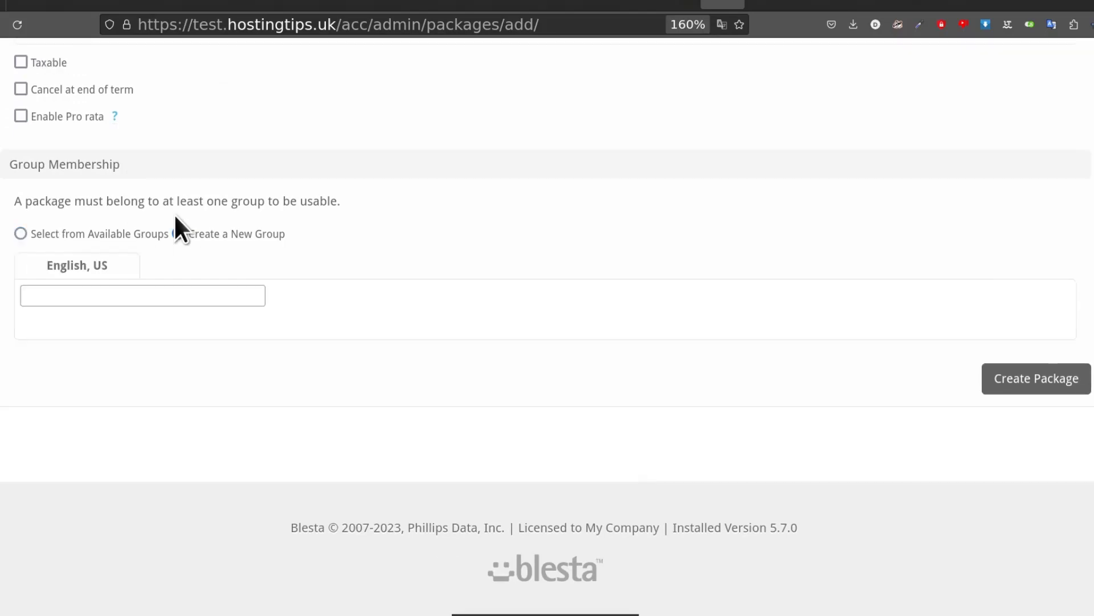
{"action": "left_click", "coordinate": [21, 233]}
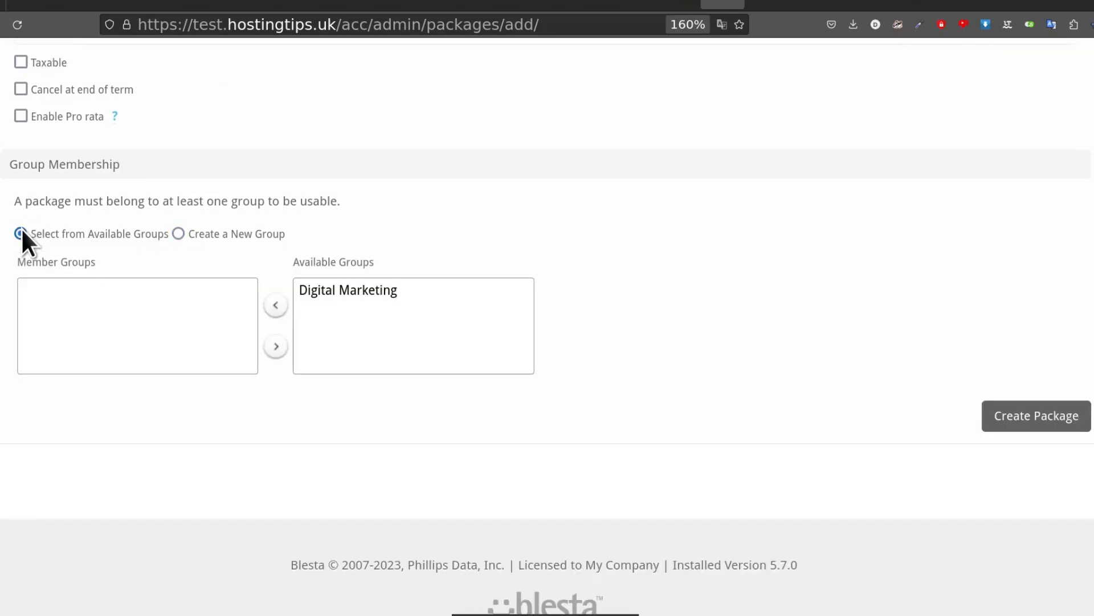
Make the package a member of the Digital Marketing group
{"action": "left_click", "coordinate": [419, 289]}
{"action": "left_click", "coordinate": [276, 305]}
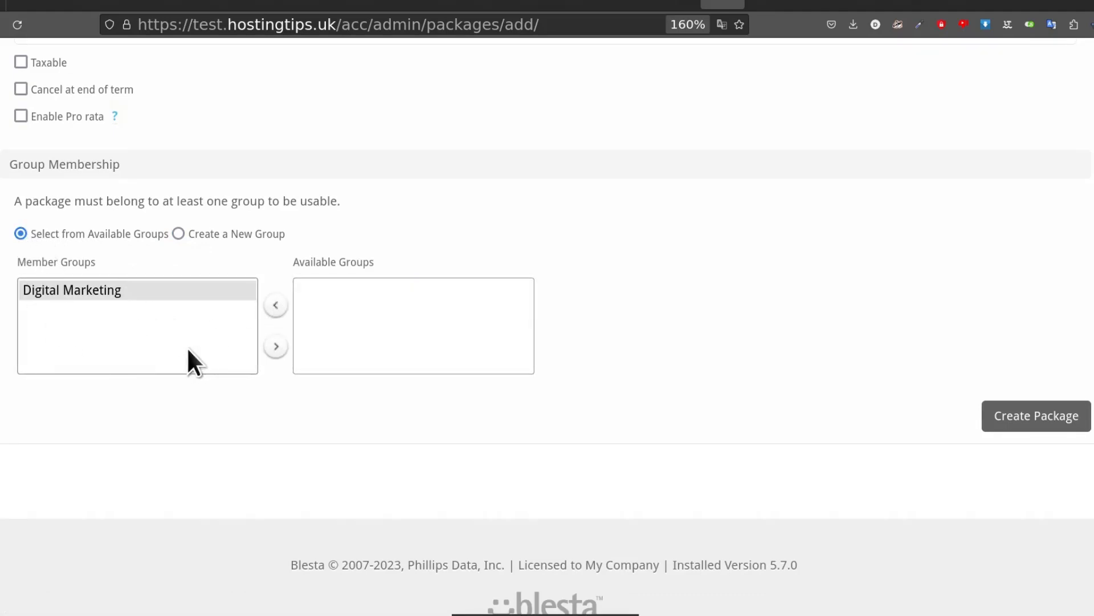
{"action": "scroll", "coordinate": [368, 453], "scroll_direction": "up", "scroll_amount": 6}
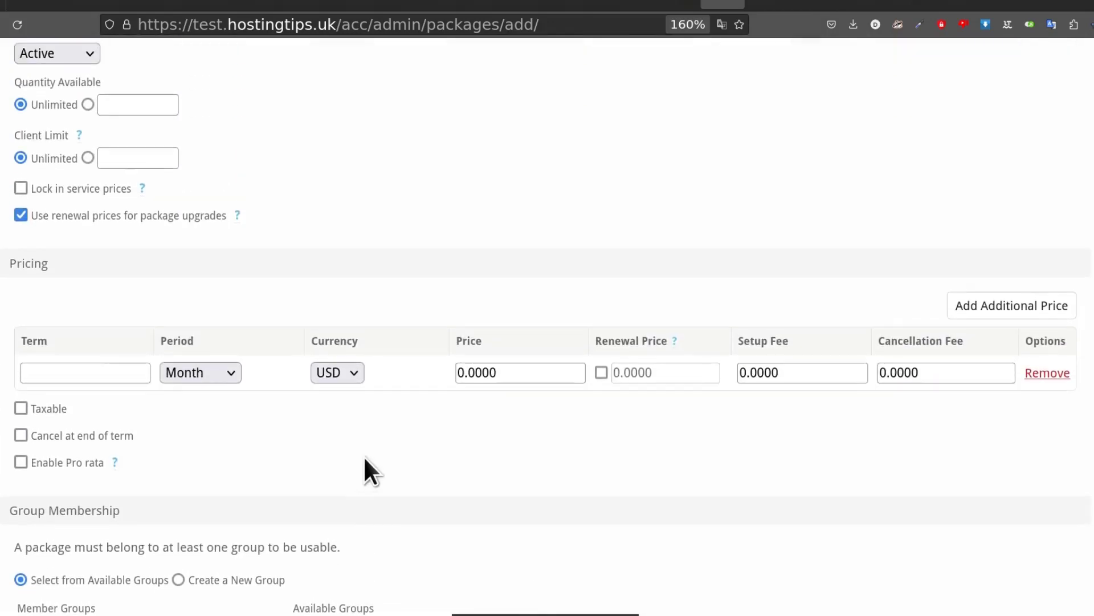
{"action": "scroll", "coordinate": [360, 454], "scroll_direction": "up", "scroll_amount": 12}
{"action": "scroll", "coordinate": [356, 451], "scroll_direction": "down", "scroll_amount": 6}
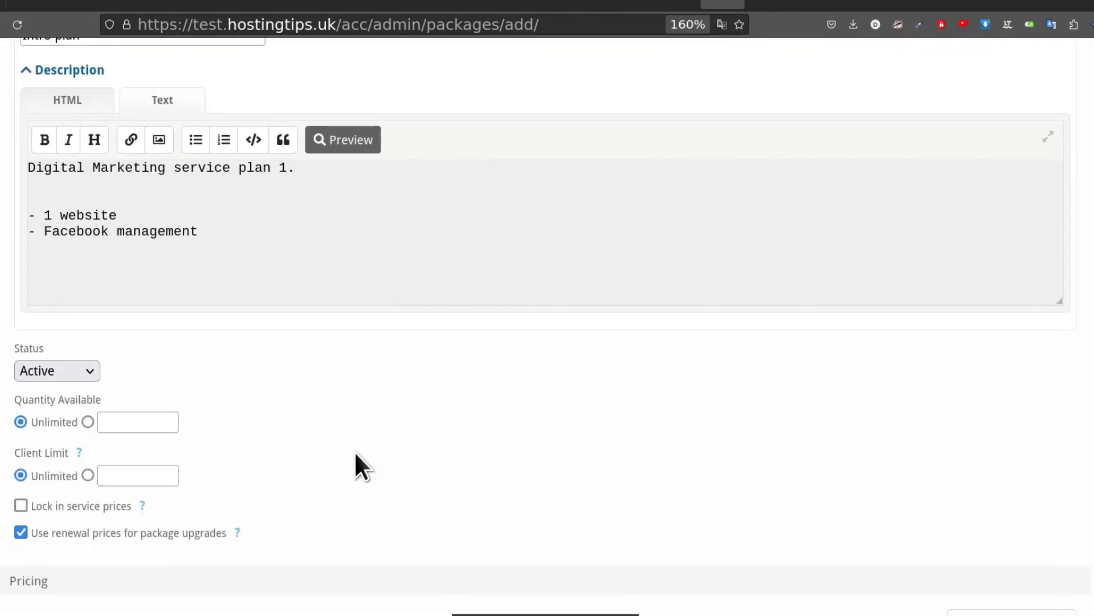
{"action": "scroll", "coordinate": [354, 450], "scroll_direction": "down", "scroll_amount": 12}
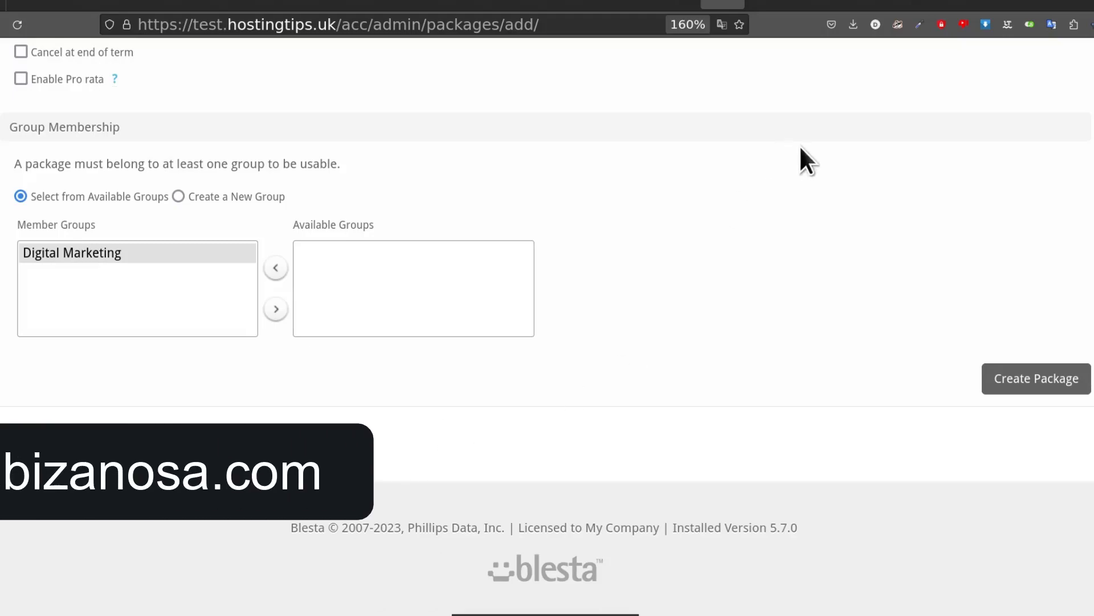
{"action": "left_click", "coordinate": [1020, 4]}
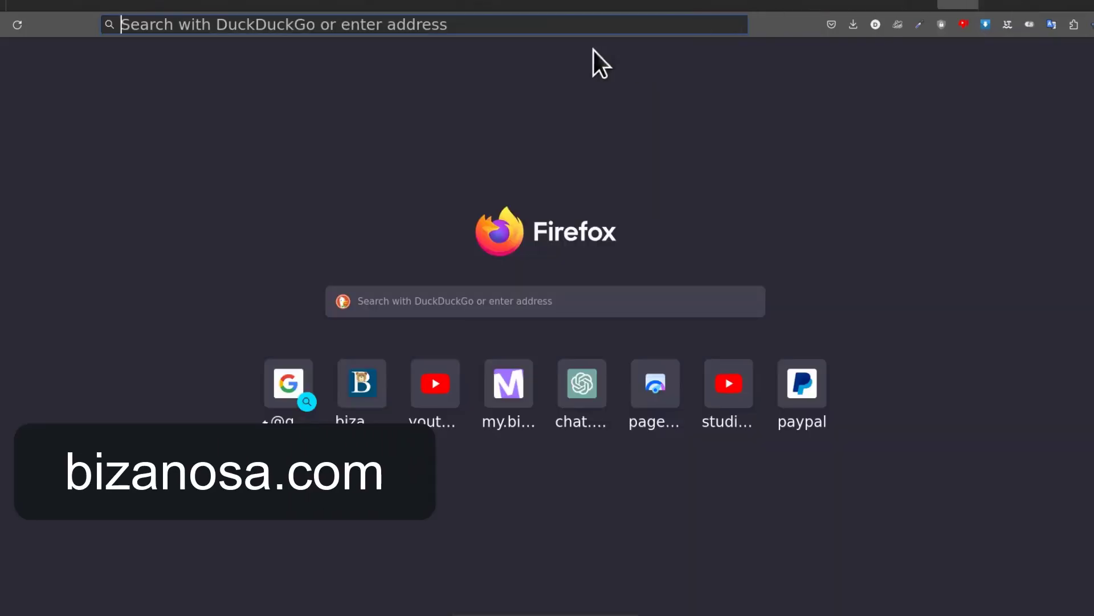
{"action": "left_click", "coordinate": [522, 31]}
{"action": "type", "text": "https://bizanosa.com/services/"}
{"action": "key", "text": "Return"}
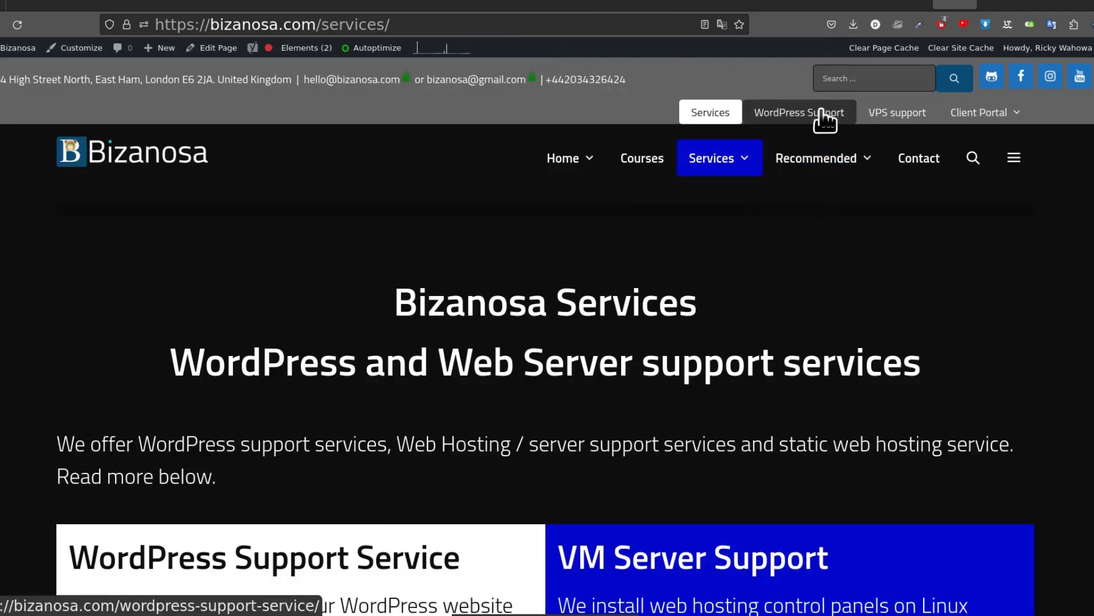
Examine the pricing and included features of the WordPress support plans on the Bizanosa site
{"action": "left_click", "coordinate": [798, 115]}
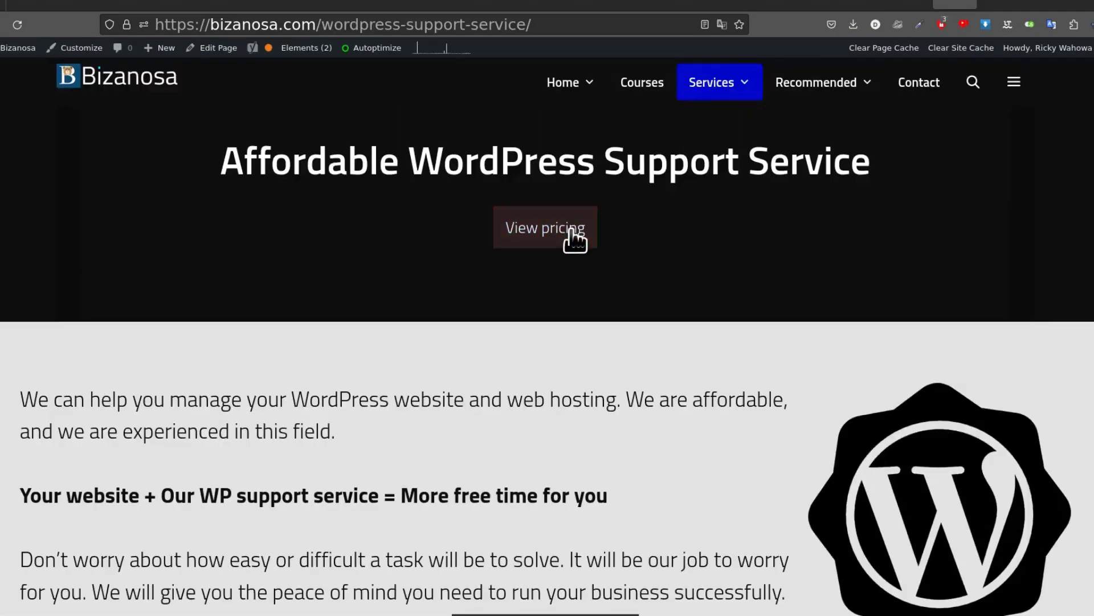
{"action": "left_click", "coordinate": [571, 233]}
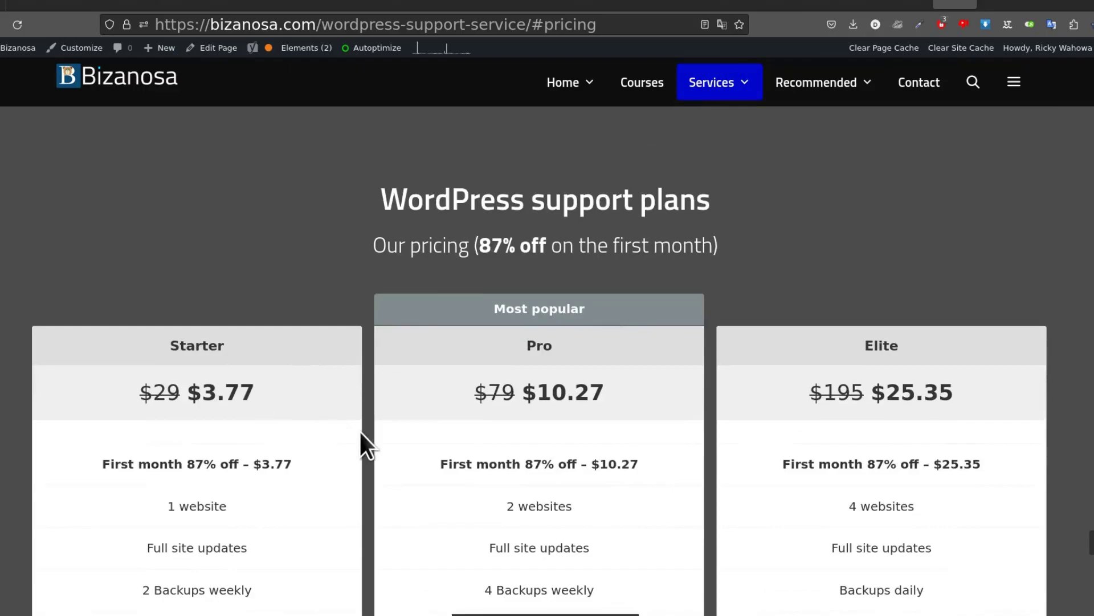
{"action": "scroll", "coordinate": [461, 422], "scroll_direction": "down", "scroll_amount": 15}
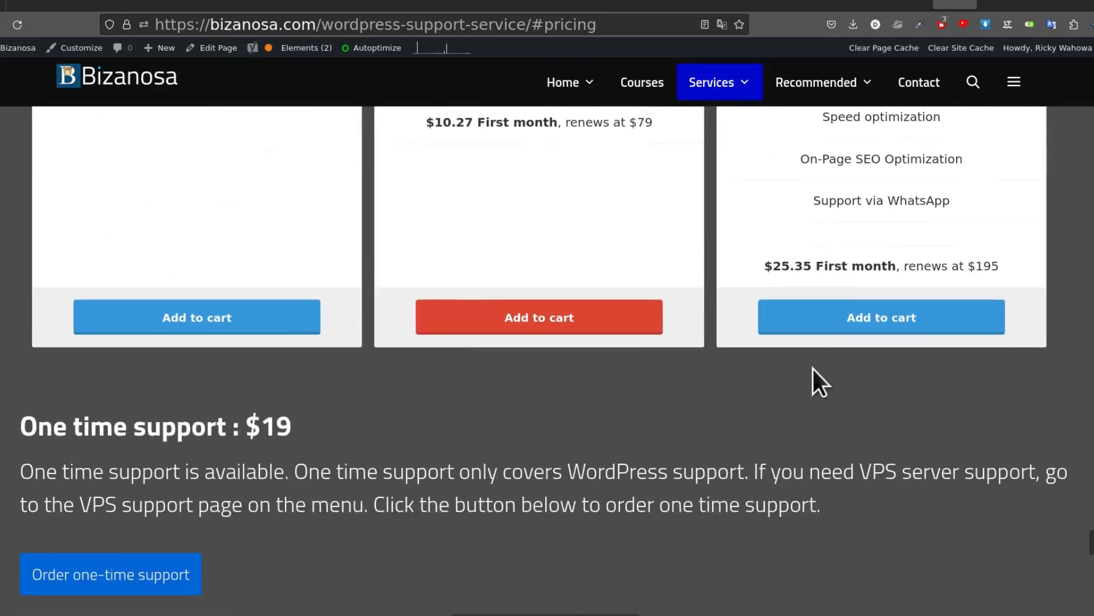
{"action": "scroll", "coordinate": [551, 357], "scroll_direction": "up", "scroll_amount": 8}
{"action": "scroll", "coordinate": [558, 456], "scroll_direction": "down", "scroll_amount": 6}
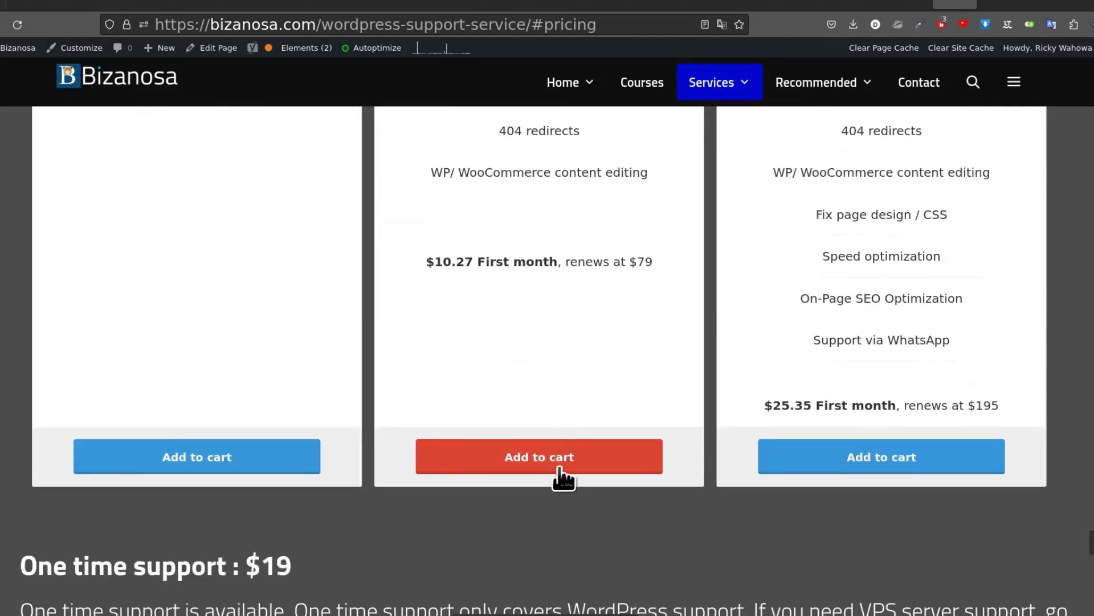
{"action": "scroll", "coordinate": [593, 381], "scroll_direction": "up", "scroll_amount": 15}
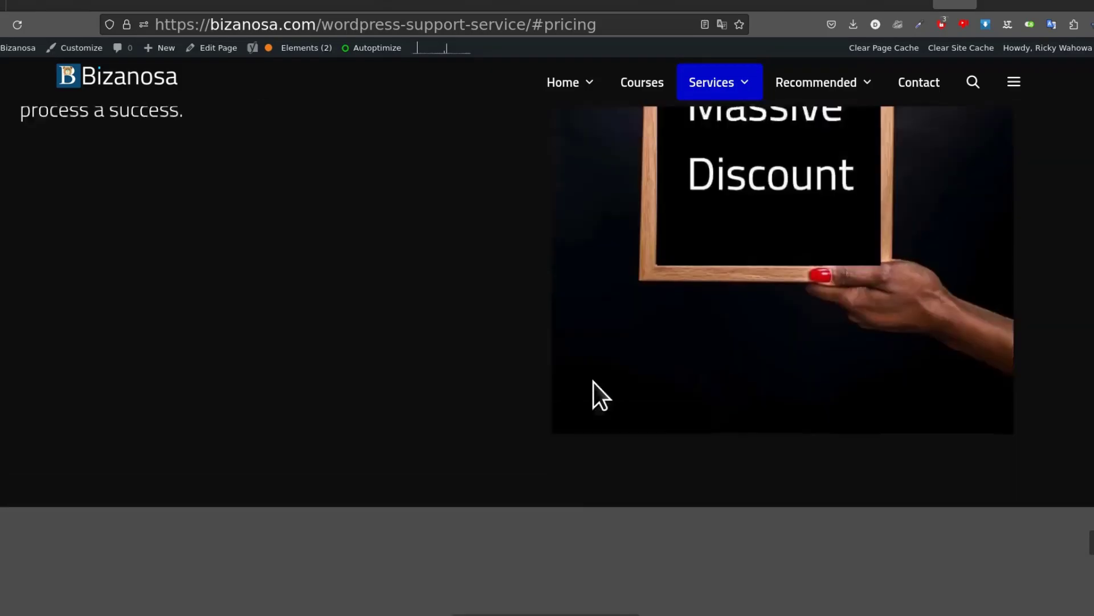
{"action": "scroll", "coordinate": [821, 176], "scroll_direction": "up", "scroll_amount": 15}
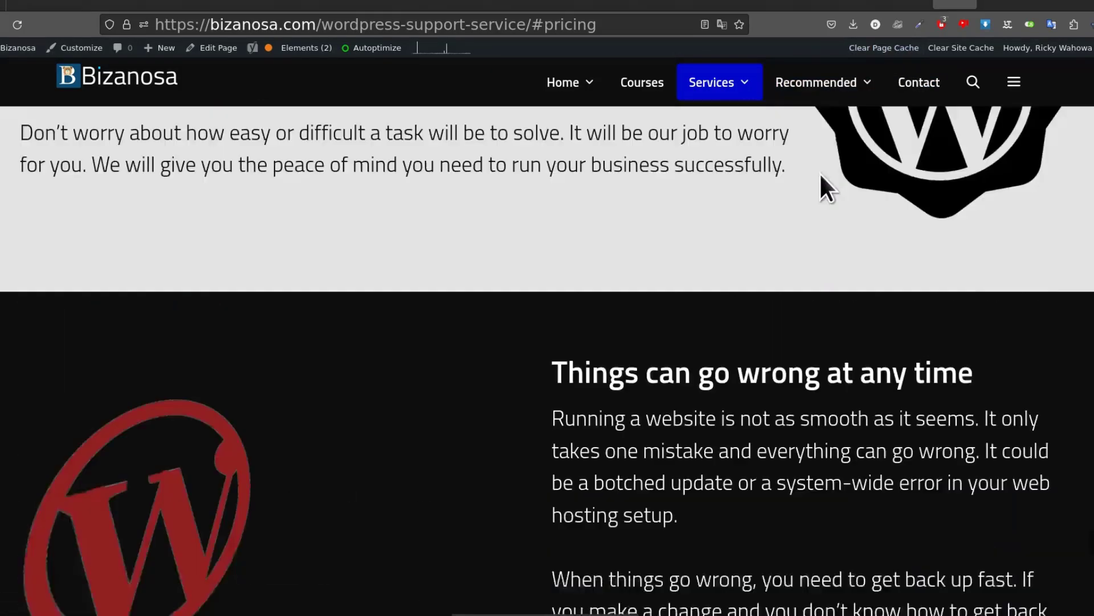
{"action": "scroll", "coordinate": [819, 174], "scroll_direction": "up", "scroll_amount": 2}
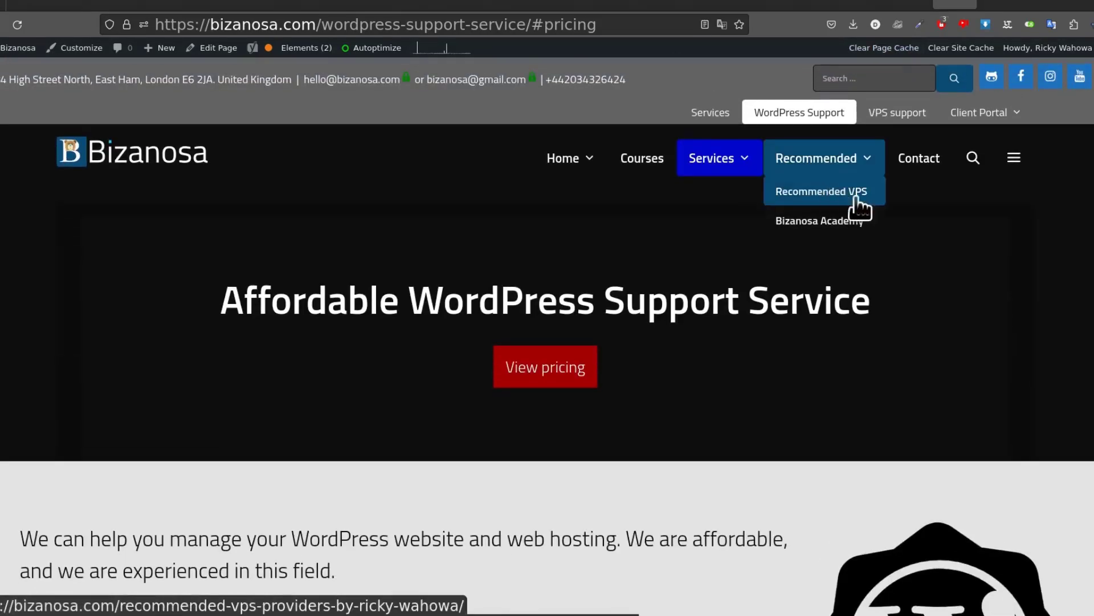
Examine the VPS support pricing and static hosting plans, and return to the Blesta package form
{"action": "left_click", "coordinate": [901, 117]}
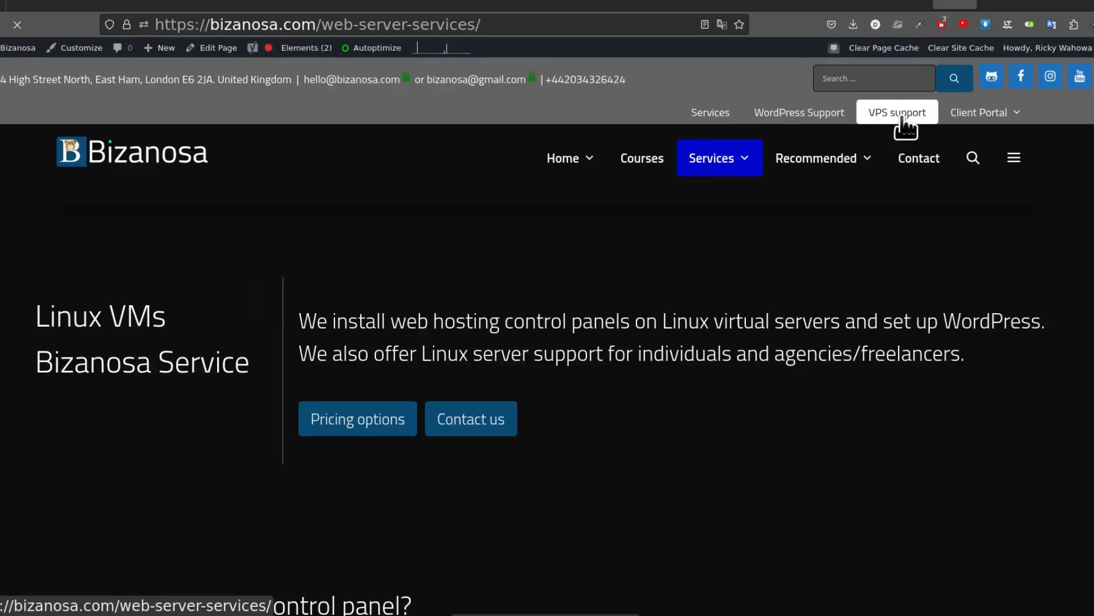
{"action": "left_click", "coordinate": [363, 430]}
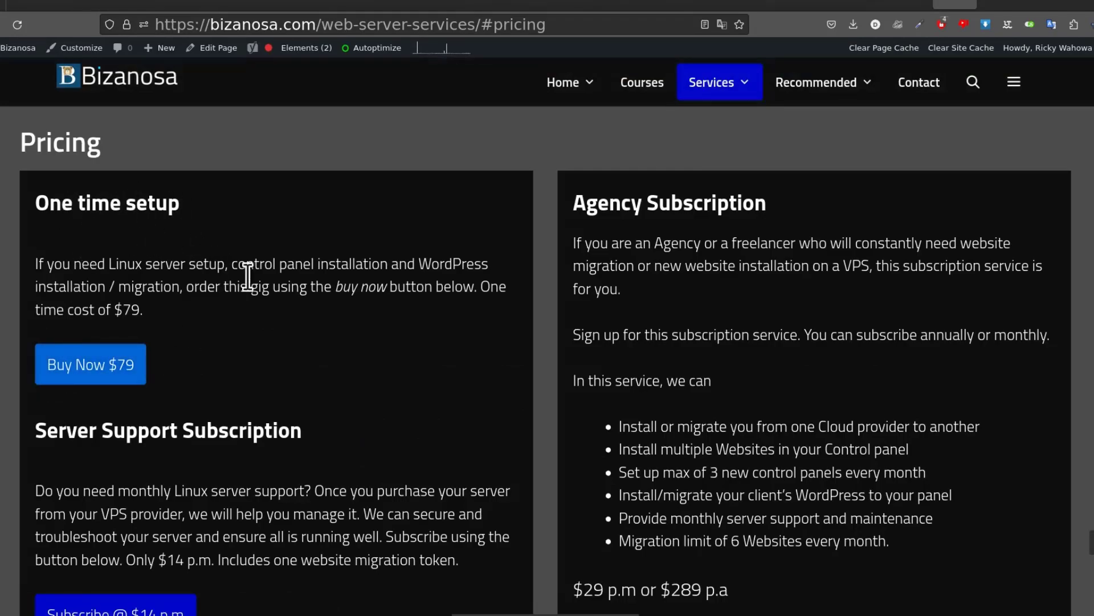
{"action": "scroll", "coordinate": [482, 341], "scroll_direction": "down", "scroll_amount": 1}
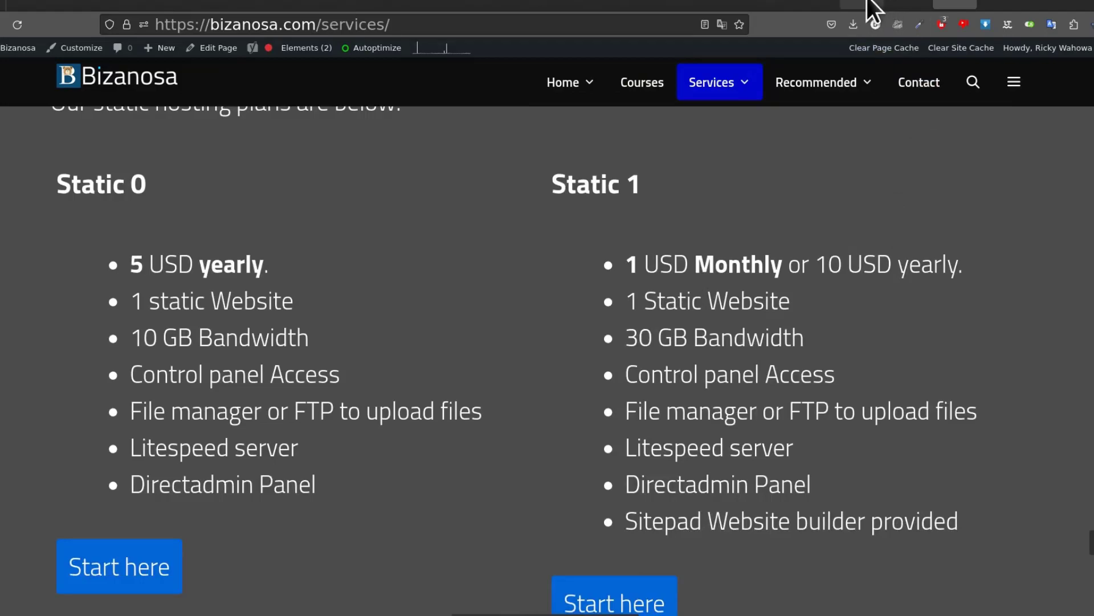
{"action": "left_click", "coordinate": [717, 5]}
{"action": "left_click", "coordinate": [677, 4]}
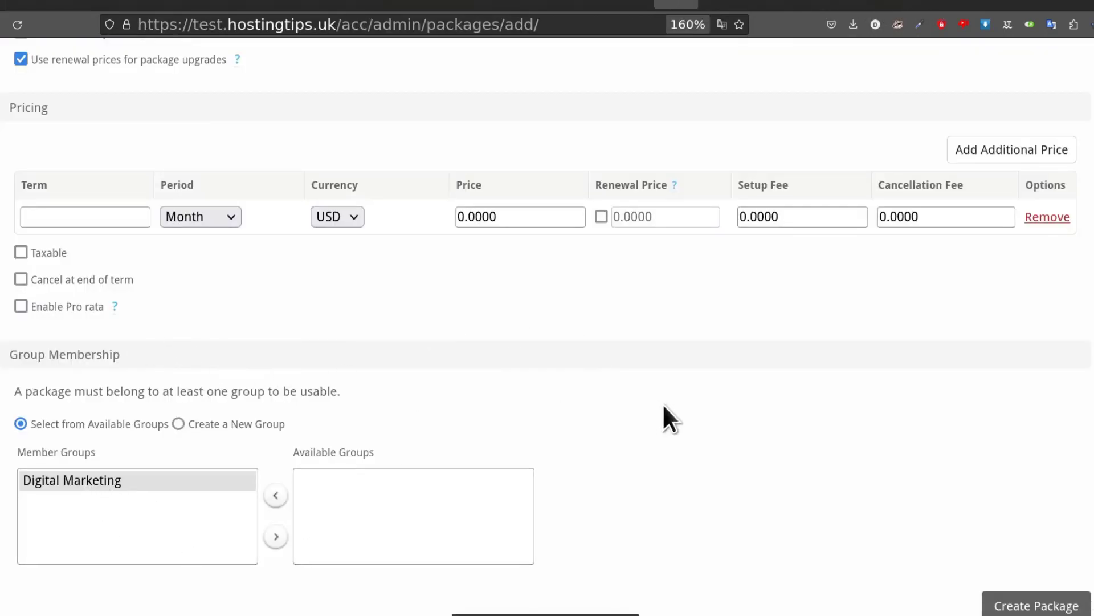
Set the first price's term to 1, keeping Month as the period and USD as the currency
{"action": "scroll", "coordinate": [663, 402], "scroll_direction": "up", "scroll_amount": 4}
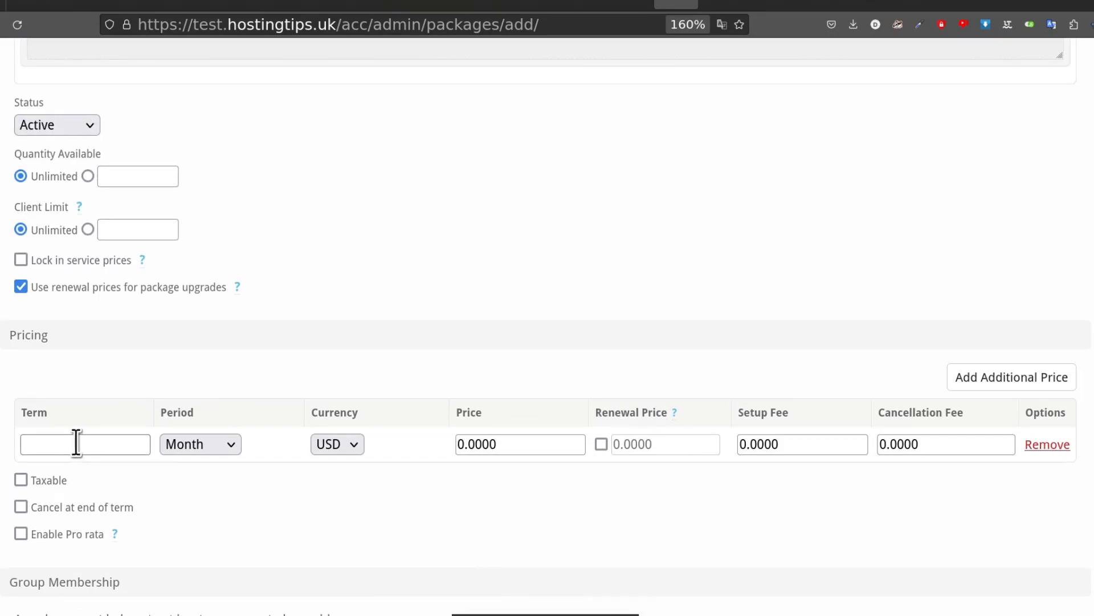
{"action": "scroll", "coordinate": [130, 219], "scroll_direction": "down", "scroll_amount": 4}
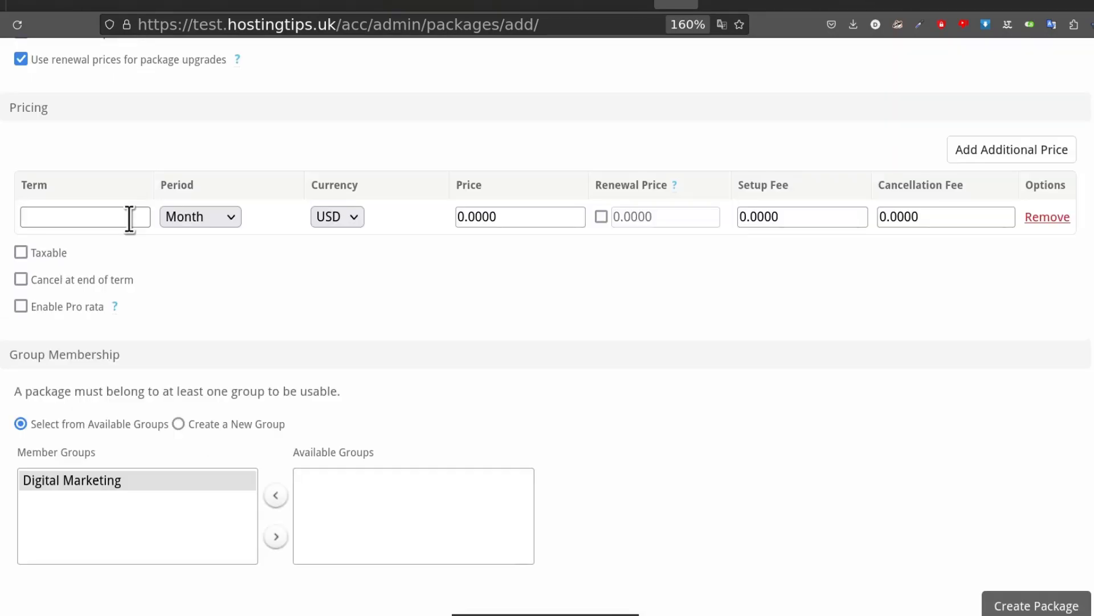
{"action": "scroll", "coordinate": [130, 219], "scroll_direction": "up", "scroll_amount": 14}
{"action": "scroll", "coordinate": [435, 418], "scroll_direction": "down", "scroll_amount": 8}
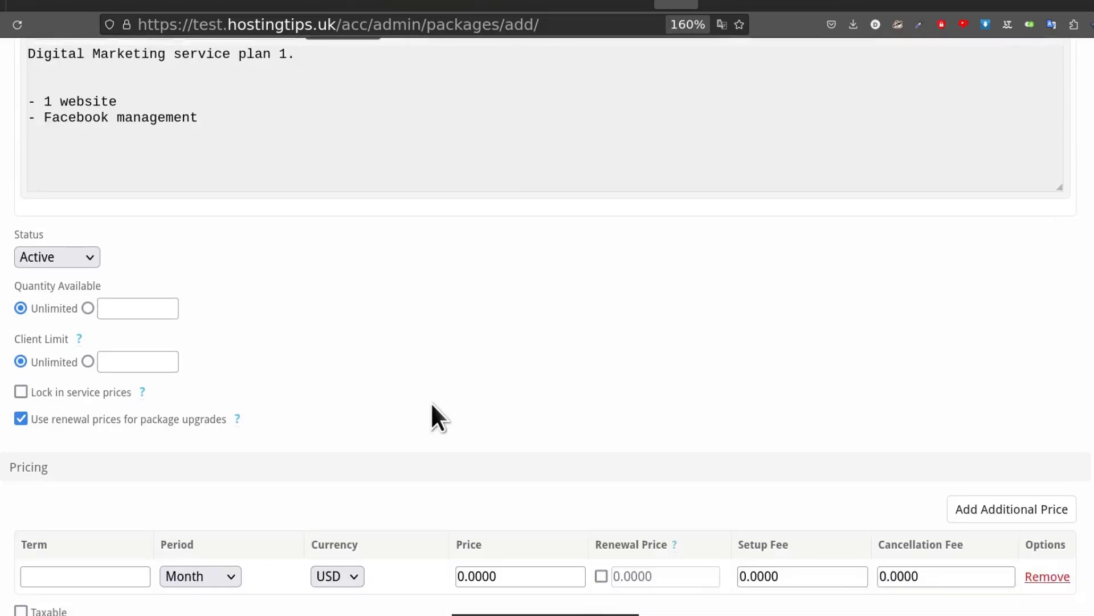
{"action": "scroll", "coordinate": [435, 410], "scroll_direction": "down", "scroll_amount": 4}
{"action": "scroll", "coordinate": [431, 402], "scroll_direction": "up", "scroll_amount": 2}
{"action": "scroll", "coordinate": [365, 420], "scroll_direction": "down", "scroll_amount": 2}
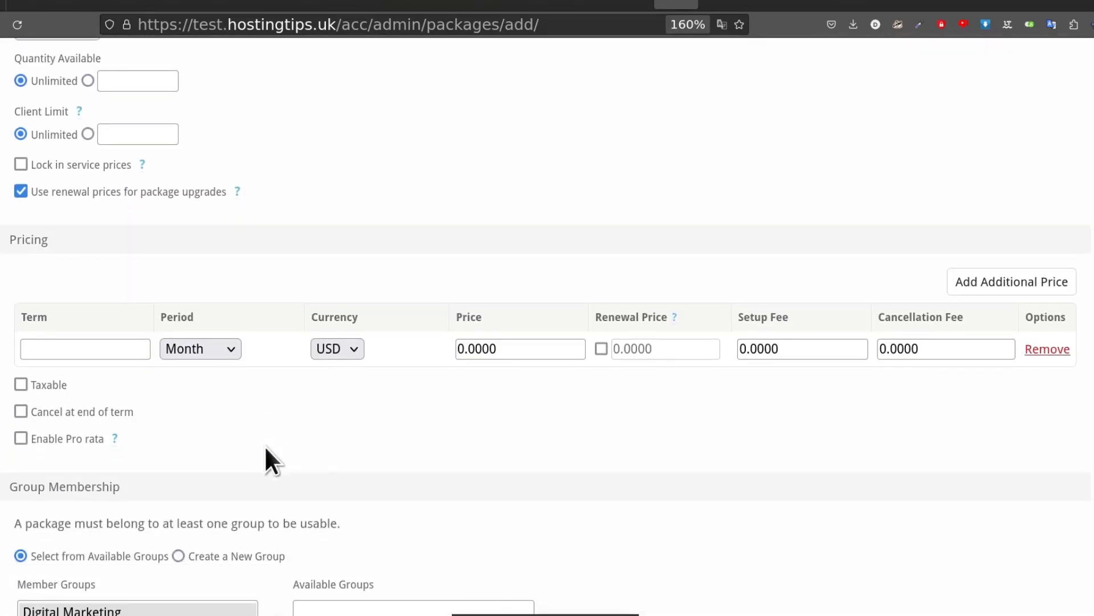
{"action": "left_click", "coordinate": [107, 349]}
{"action": "type", "text": "1"}
{"action": "left_click", "coordinate": [217, 350]}
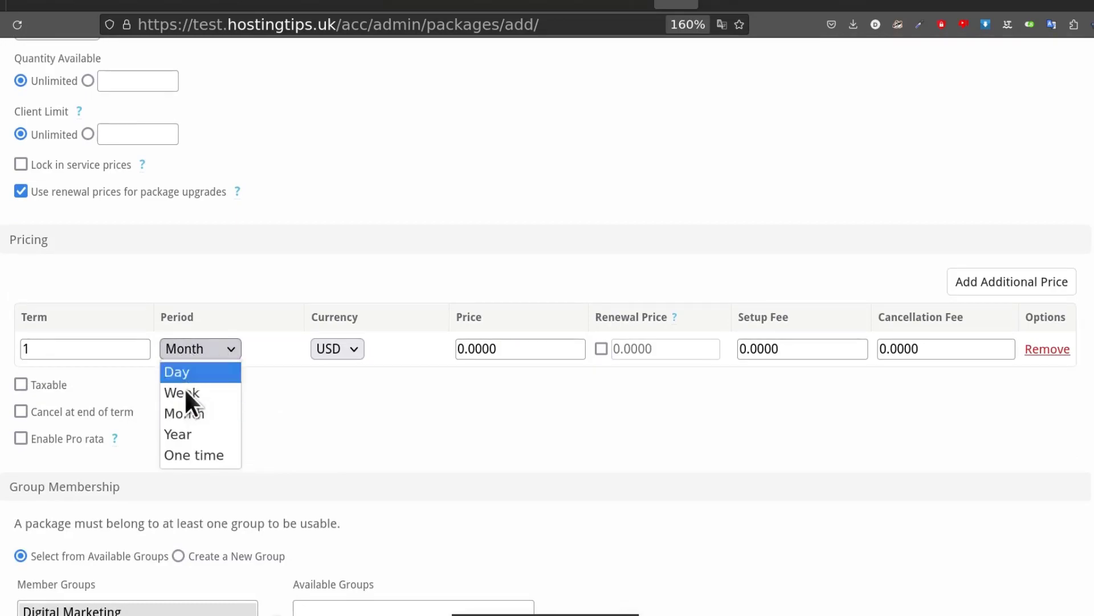
{"action": "left_click", "coordinate": [200, 346]}
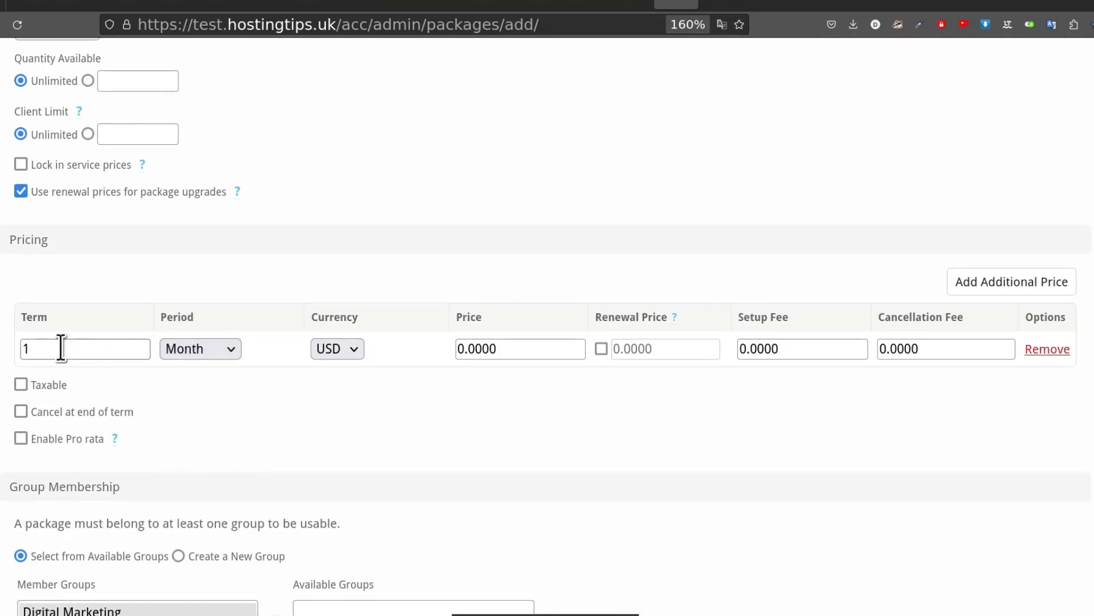
{"action": "left_click", "coordinate": [351, 346]}
{"action": "left_click", "coordinate": [350, 344]}
Set the 1-month price to 20 and enable a separate renewal price of 38
{"action": "double_click", "coordinate": [521, 348]}
{"action": "left_click", "coordinate": [521, 348]}
{"action": "triple_click", "coordinate": [521, 348]}
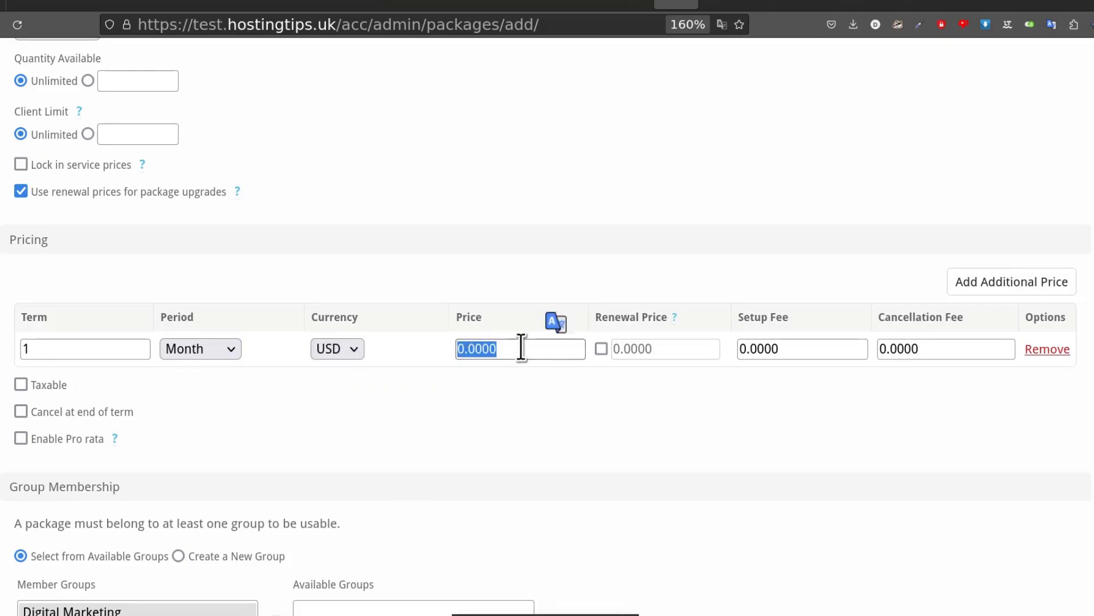
{"action": "type", "text": "20"}
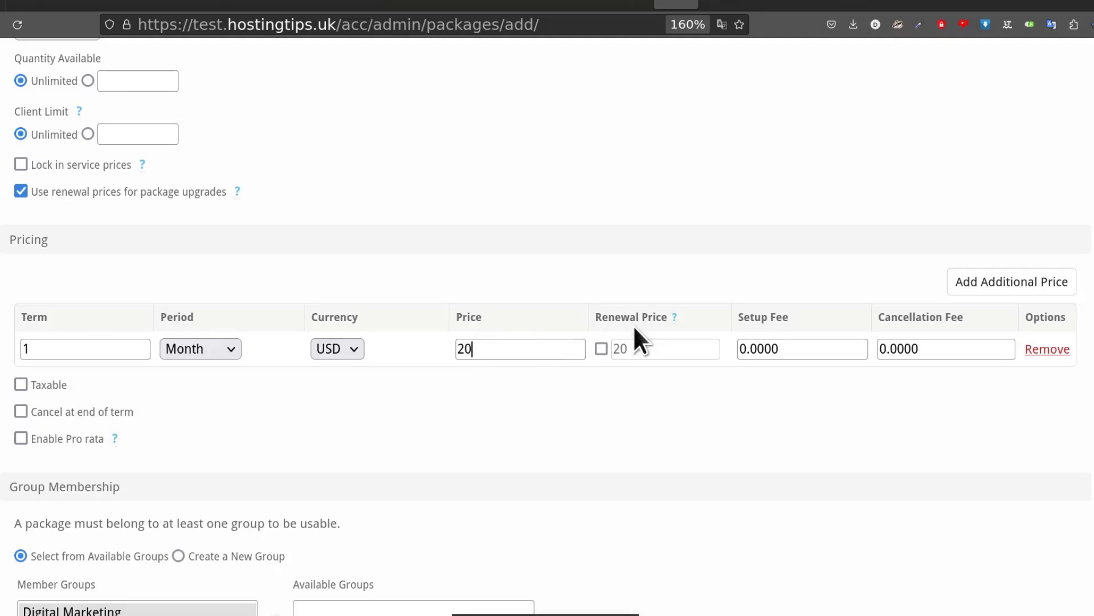
{"action": "left_click", "coordinate": [602, 350]}
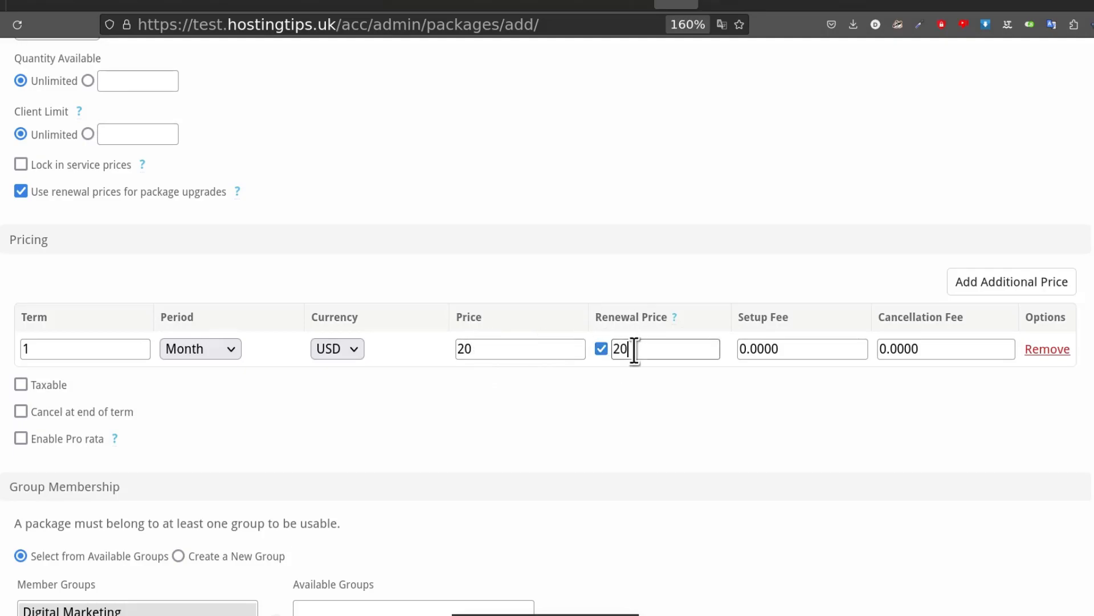
{"action": "left_click_drag", "start_coordinate": [635, 349], "coordinate": [607, 349]}
{"action": "type", "text": "38"}
Review the setup fee and cancellation fee of the 1-month price, leaving both at 0.0000
{"action": "left_click", "coordinate": [798, 348]}
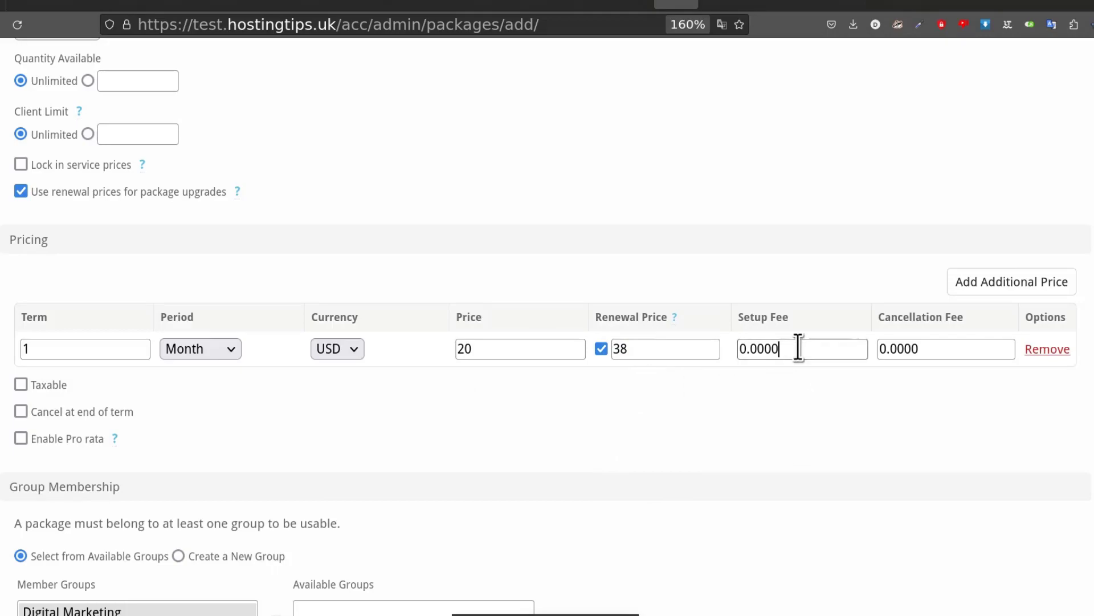
{"action": "left_click_drag", "start_coordinate": [797, 348], "coordinate": [739, 348]}
{"action": "left_click", "coordinate": [884, 400]}
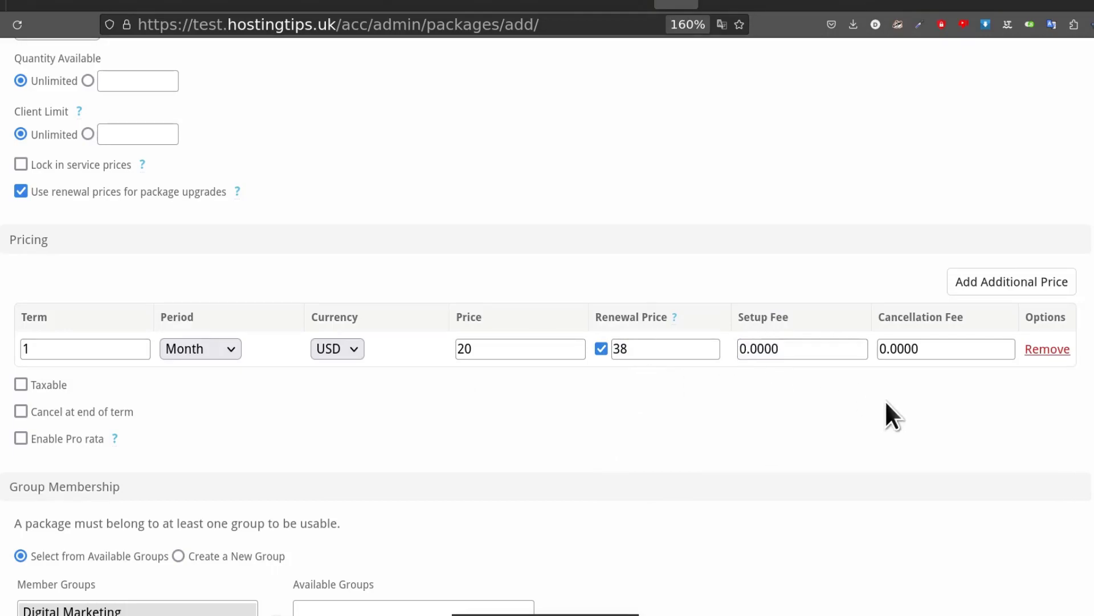
{"action": "left_click", "coordinate": [926, 348]}
{"action": "left_click_drag", "start_coordinate": [923, 349], "coordinate": [884, 348]}
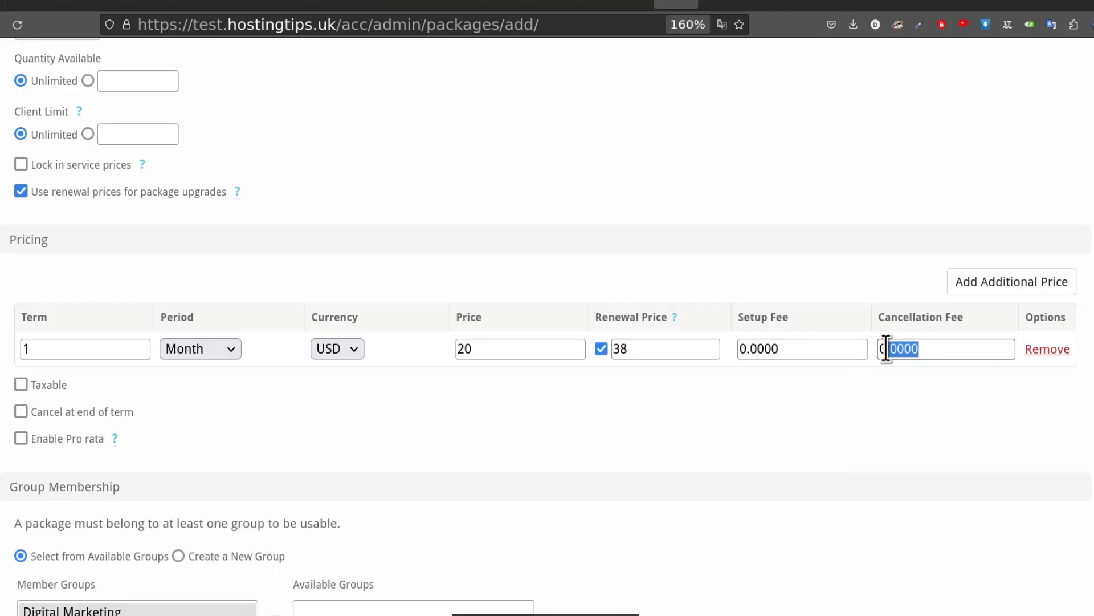
{"action": "left_click", "coordinate": [939, 399]}
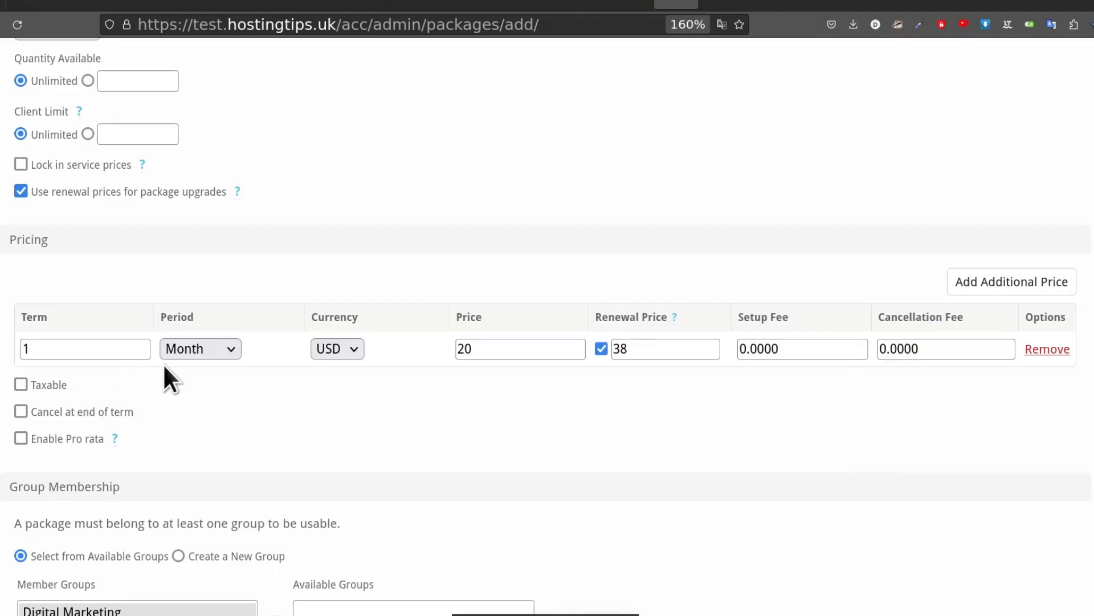
Add a second price with a term of 3, keeping Month as its period
{"action": "left_click", "coordinate": [997, 292]}
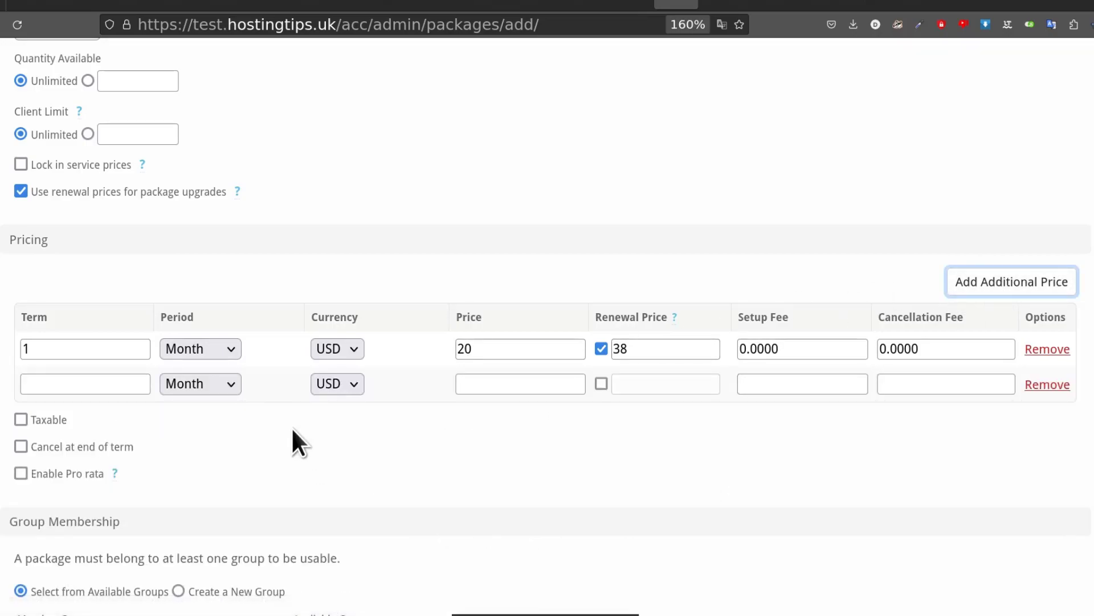
{"action": "left_click", "coordinate": [112, 384]}
{"action": "type", "text": "4"}
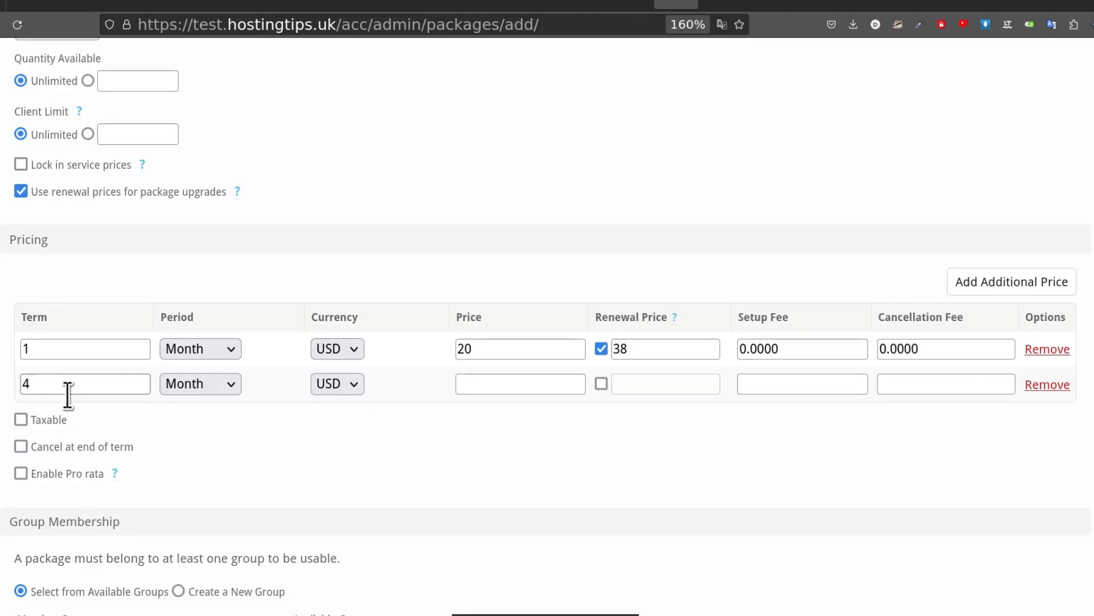
{"action": "key", "text": "BackSpace"}
{"action": "type", "text": "3"}
Set the renewal price of the 1-month term to 30
{"action": "left_click", "coordinate": [635, 345]}
{"action": "key", "text": "BackSpace"}
{"action": "key", "text": "BackSpace"}
{"action": "type", "text": "30"}
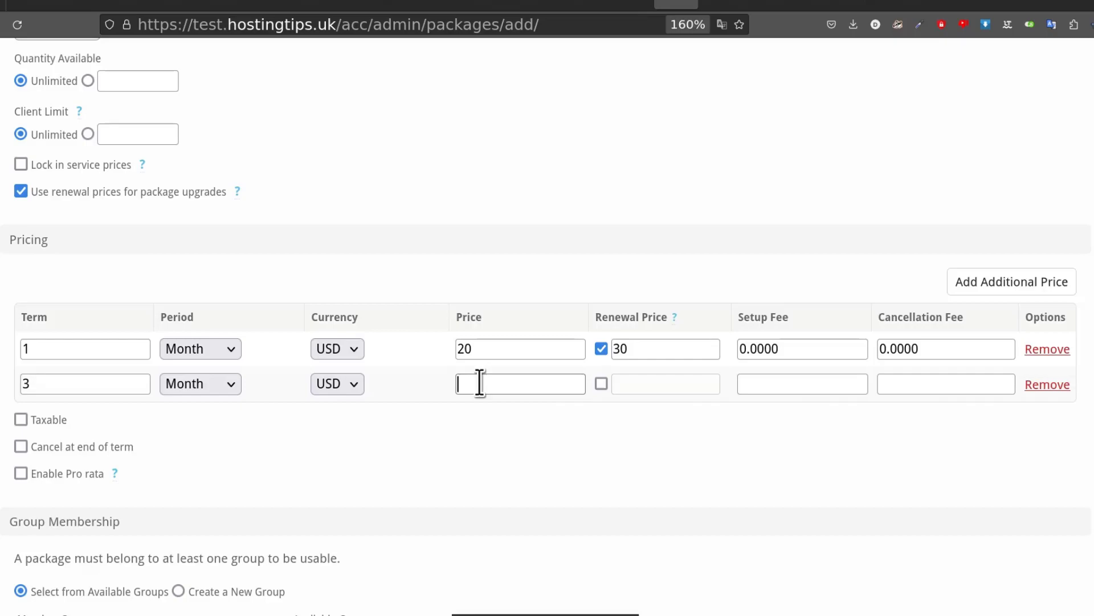
Set the 3-month price to 60 and enable a separate renewal price of 65
{"action": "type", "text": "0"}
{"action": "left_click", "coordinate": [601, 383]}
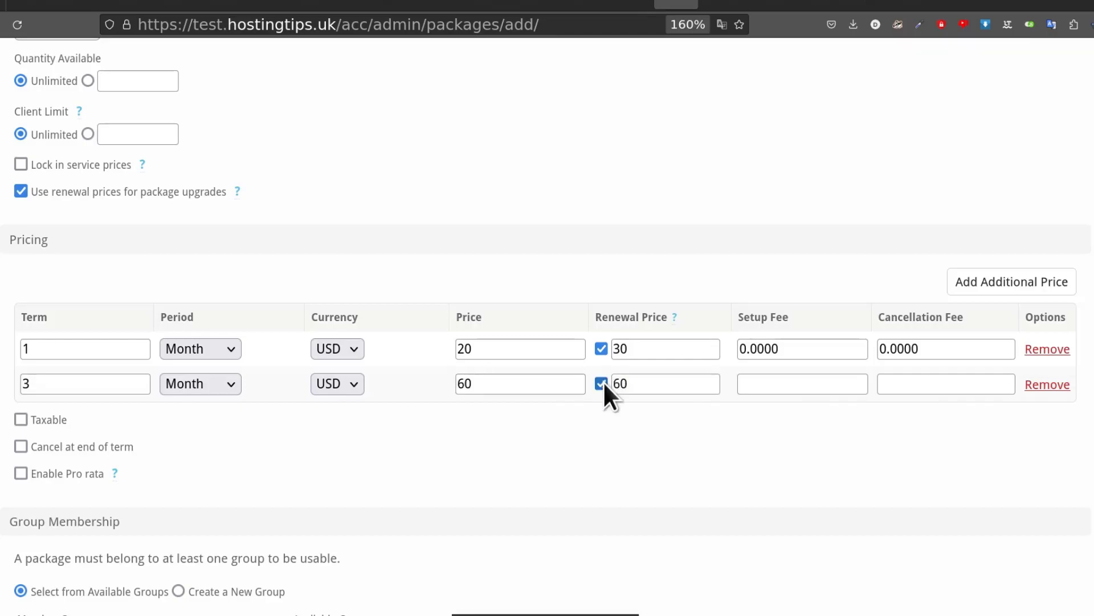
{"action": "left_click", "coordinate": [632, 384]}
{"action": "key", "text": "Tab"}
Add a third price with a term of 1 and the period set to Year
{"action": "left_click", "coordinate": [1006, 280]}
{"action": "left_click", "coordinate": [122, 418]}
{"action": "type", "text": "1"}
{"action": "left_click", "coordinate": [228, 421]}
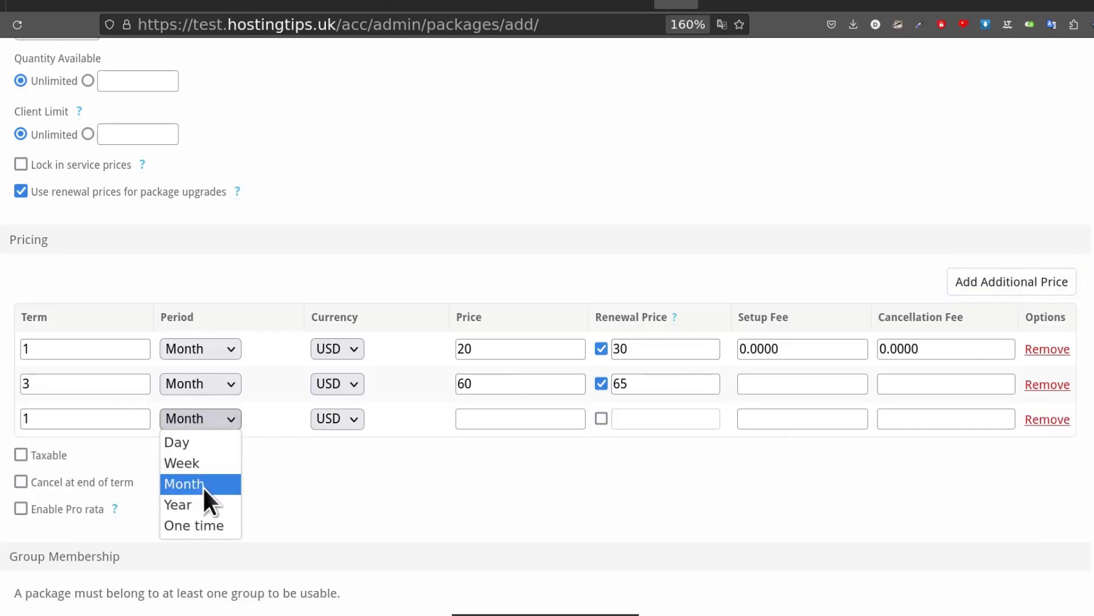
{"action": "left_click", "coordinate": [204, 504]}
Set the 1-year price to 250 and enable a separate renewal price of 260
{"action": "left_click", "coordinate": [506, 420]}
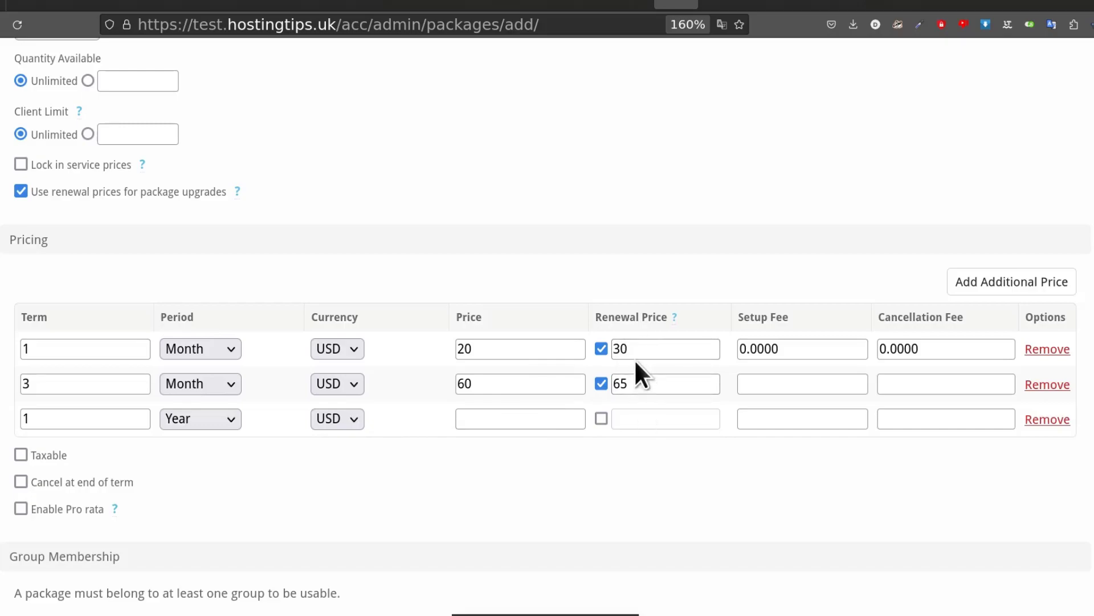
{"action": "left_click", "coordinate": [501, 429]}
{"action": "type", "text": "250"}
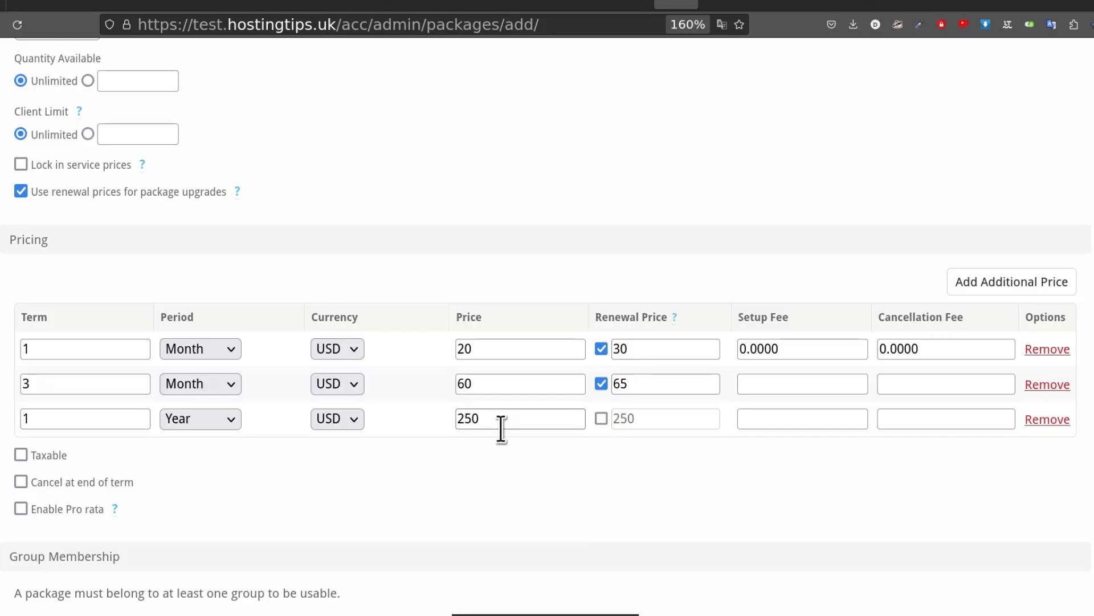
{"action": "left_click", "coordinate": [605, 420]}
{"action": "left_click_drag", "start_coordinate": [640, 419], "coordinate": [622, 420]}
{"action": "type", "text": "60"}
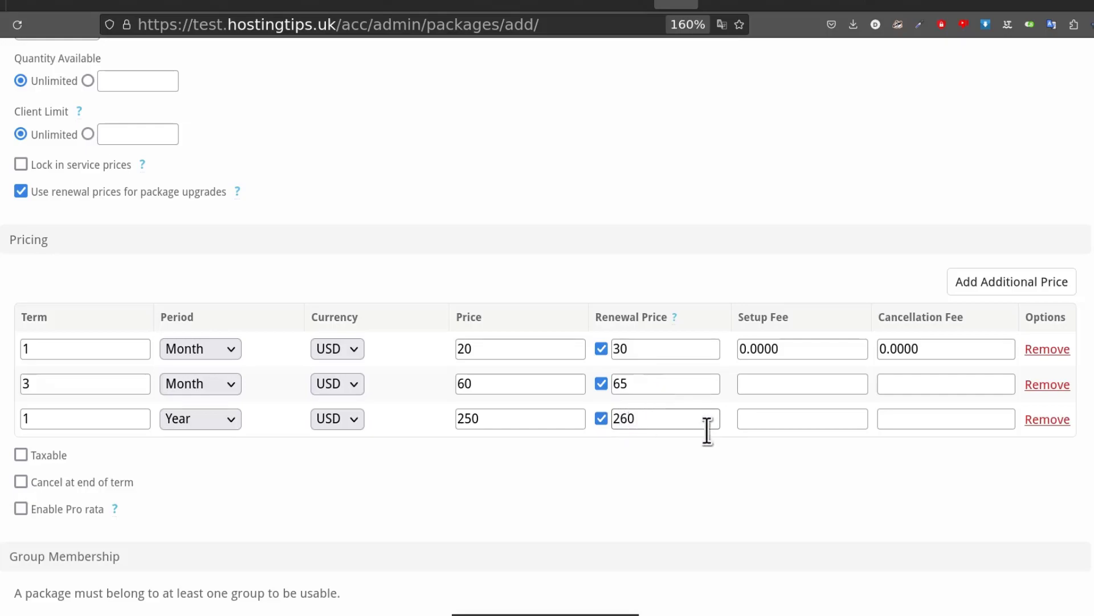
{"action": "key", "text": "Tab"}
Add a blank fourth price row and remove it again
{"action": "scroll", "coordinate": [208, 490], "scroll_direction": "down", "scroll_amount": 5}
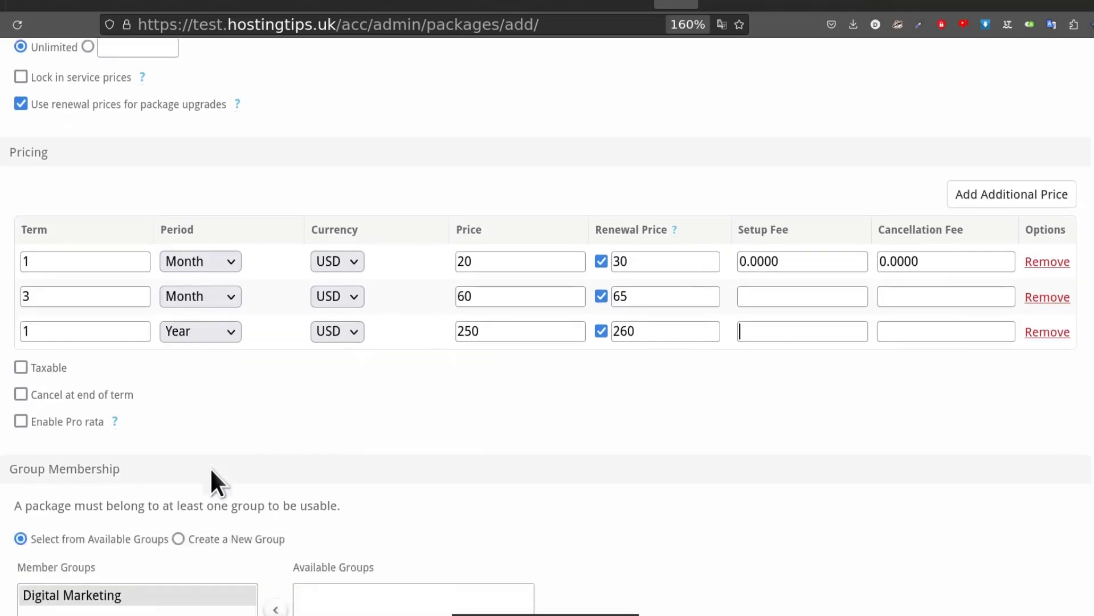
{"action": "scroll", "coordinate": [280, 433], "scroll_direction": "up", "scroll_amount": 4}
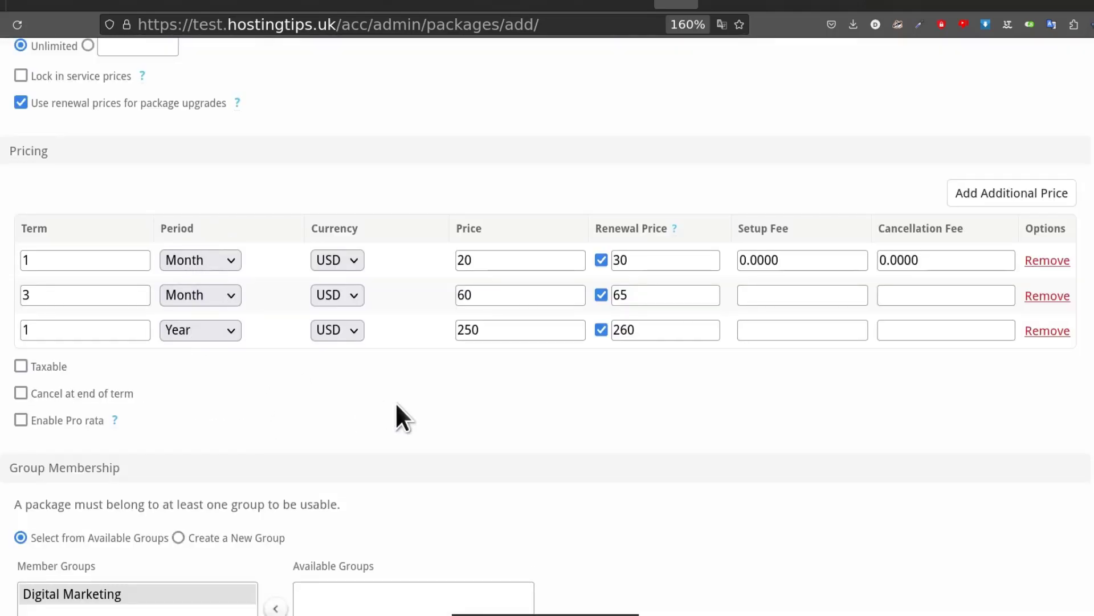
{"action": "left_click", "coordinate": [1031, 200]}
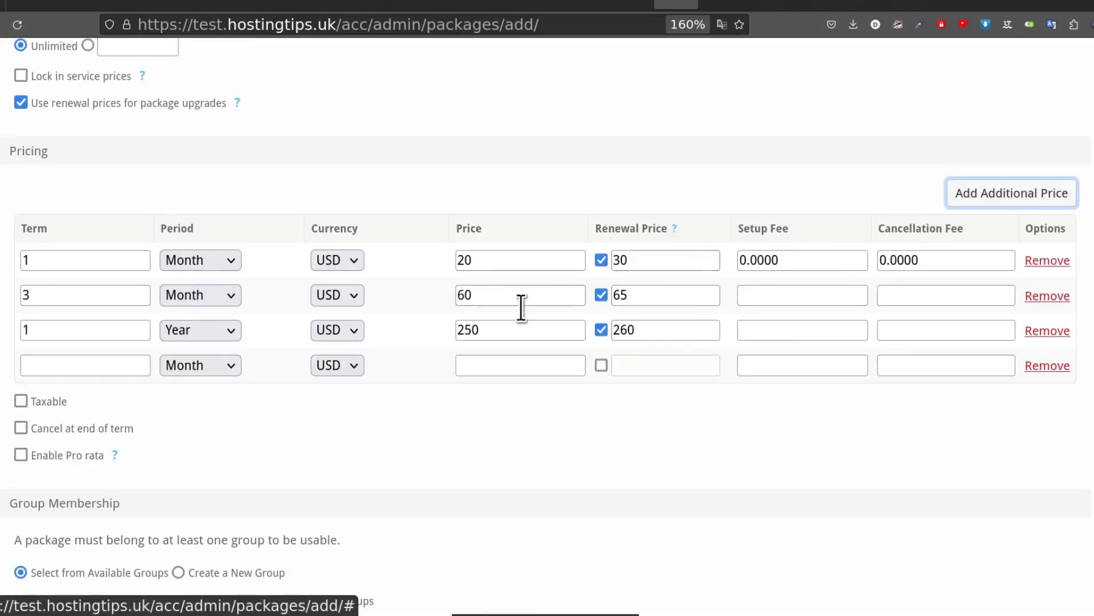
{"action": "left_click", "coordinate": [1047, 367]}
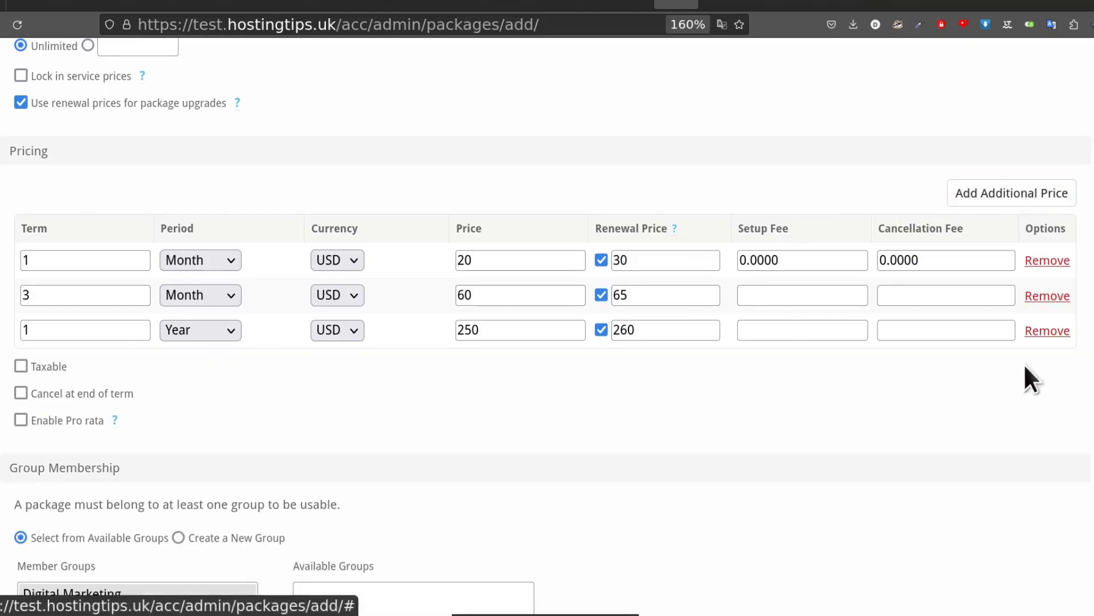
Review the new package's basic settings, from its name and description to the pricing terms and group membership
{"action": "scroll", "coordinate": [467, 422], "scroll_direction": "up", "scroll_amount": 10}
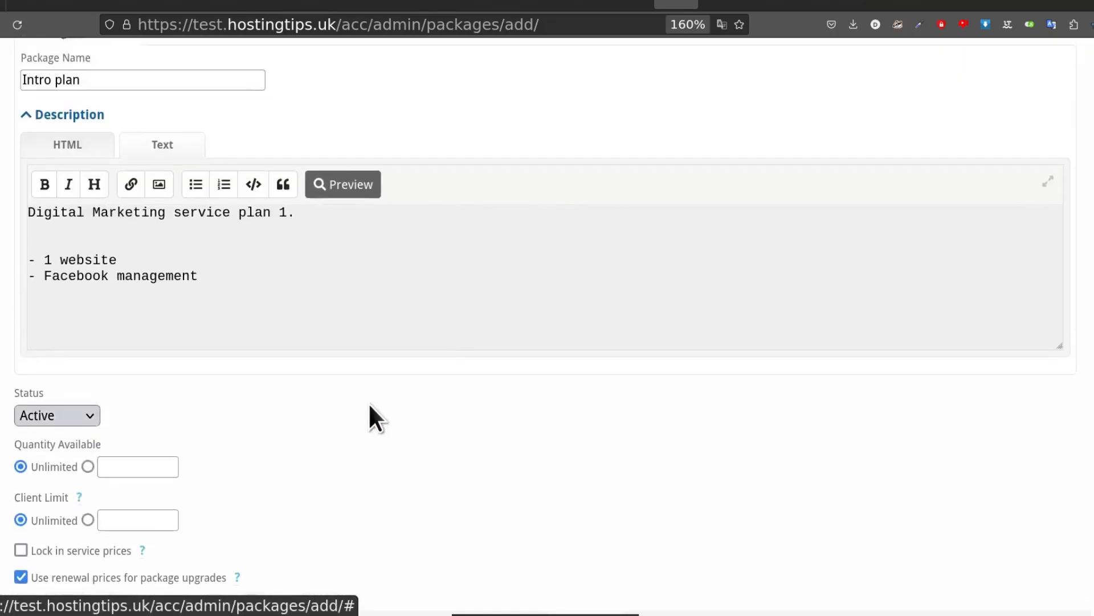
{"action": "scroll", "coordinate": [543, 473], "scroll_direction": "down", "scroll_amount": 10}
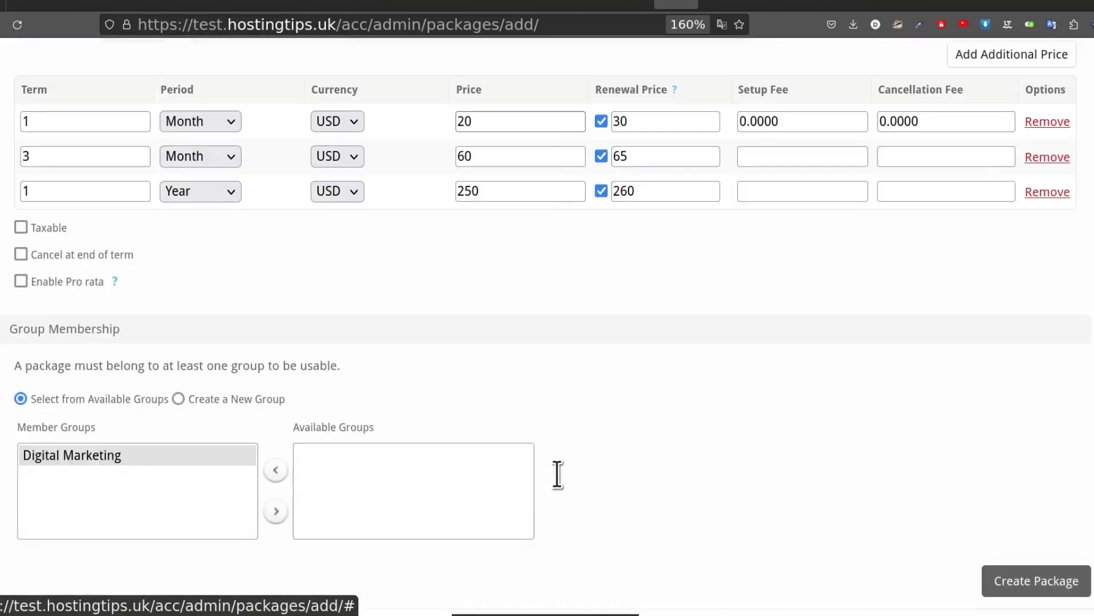
{"action": "scroll", "coordinate": [366, 446], "scroll_direction": "up", "scroll_amount": 10}
{"action": "scroll", "coordinate": [749, 604], "scroll_direction": "down", "scroll_amount": 10}
{"action": "scroll", "coordinate": [320, 386], "scroll_direction": "up", "scroll_amount": 10}
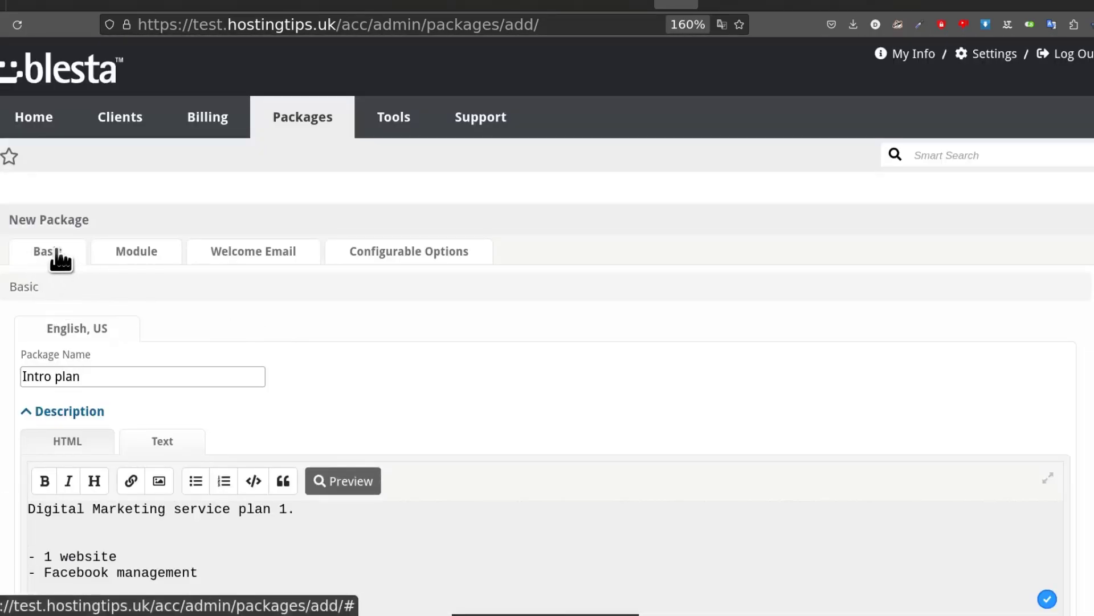
{"action": "scroll", "coordinate": [101, 555], "scroll_direction": "down", "scroll_amount": 3}
{"action": "scroll", "coordinate": [113, 540], "scroll_direction": "up", "scroll_amount": 3}
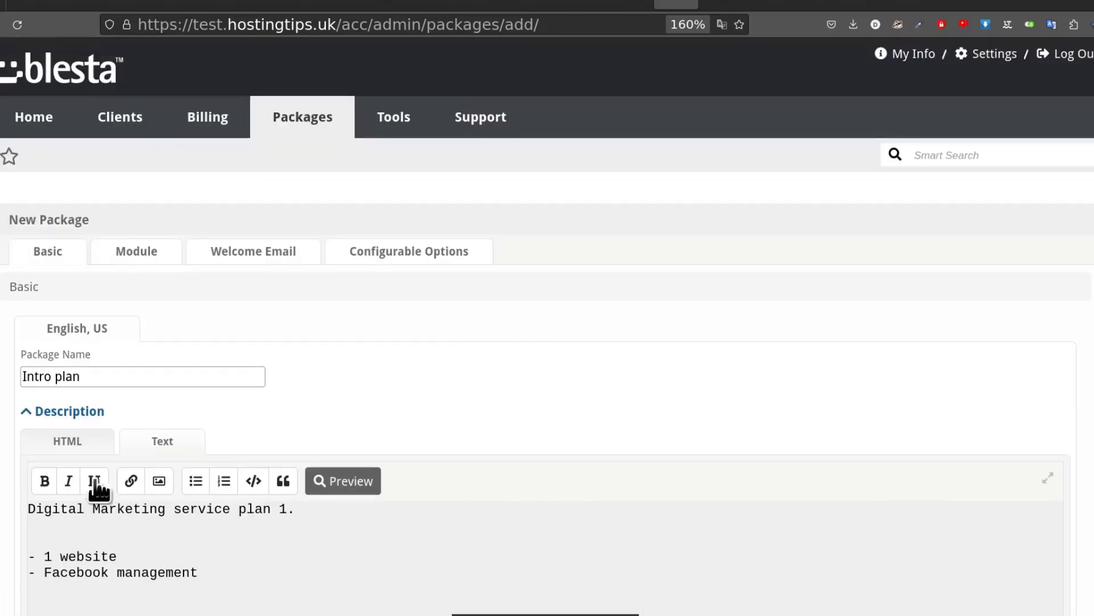
Show the package's module options, and open the list of available modules from the company settings in a separate browser tab
{"action": "left_click", "coordinate": [139, 254]}
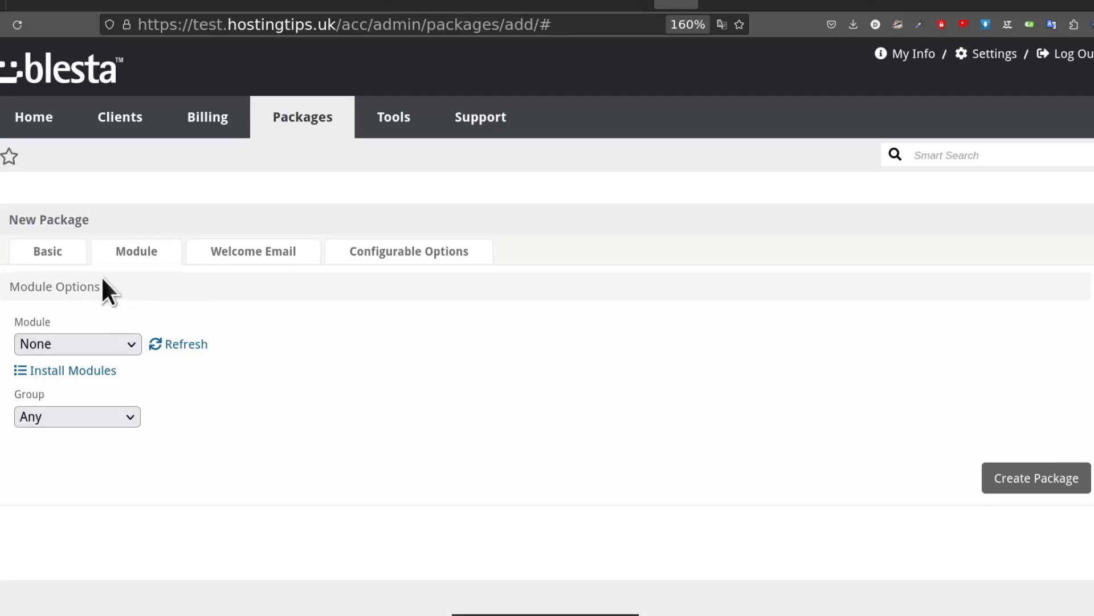
{"action": "right_click", "coordinate": [983, 54]}
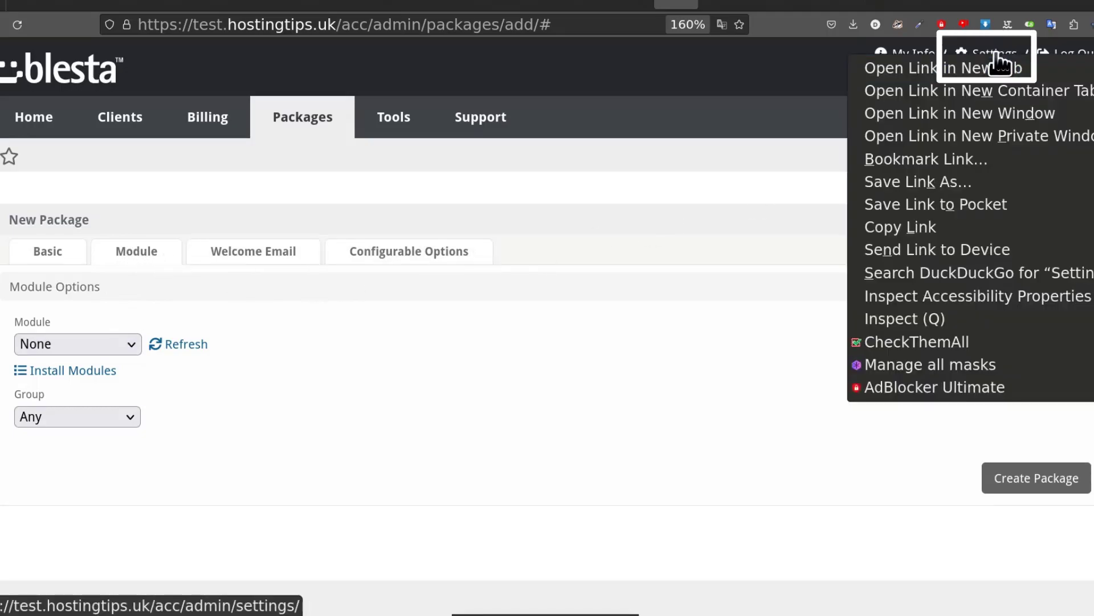
{"action": "left_click", "coordinate": [982, 68]}
{"action": "left_click", "coordinate": [726, 6]}
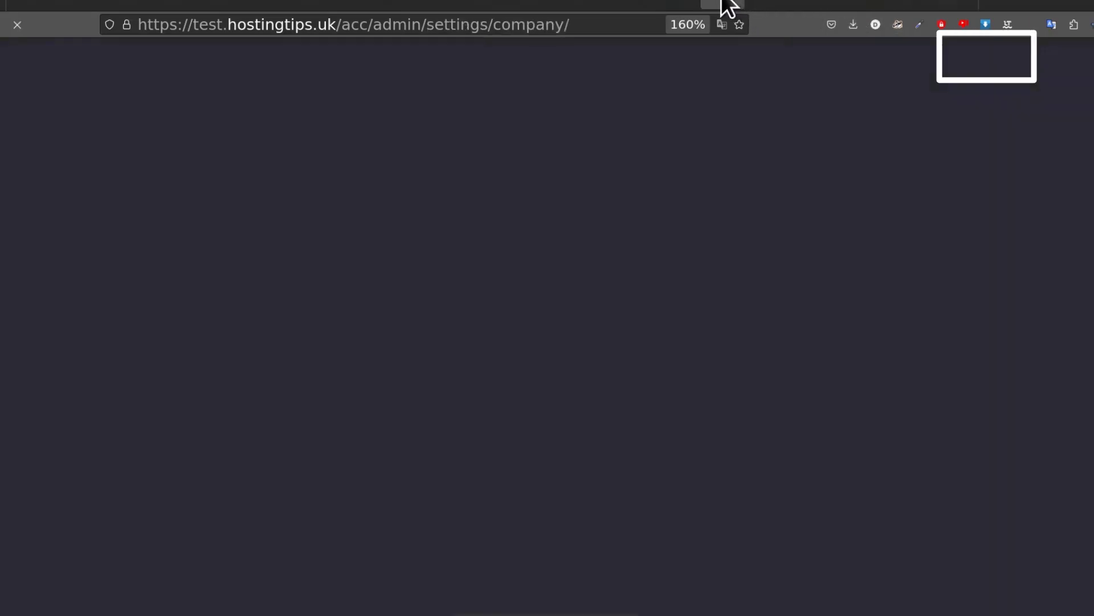
{"action": "scroll", "coordinate": [497, 253], "scroll_direction": "down", "scroll_amount": 4}
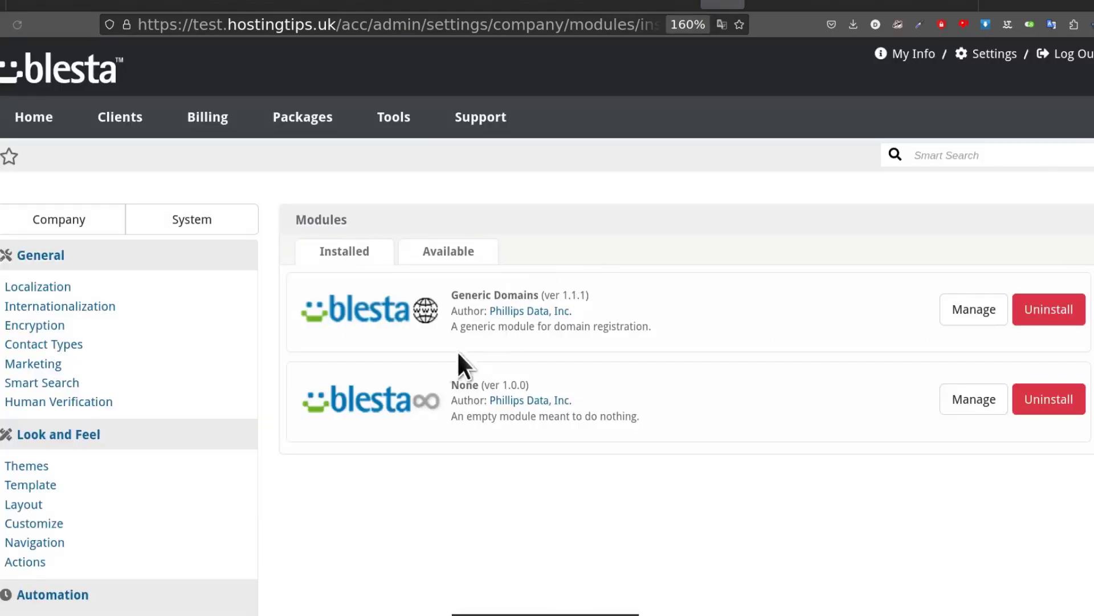
{"action": "left_click", "coordinate": [449, 249]}
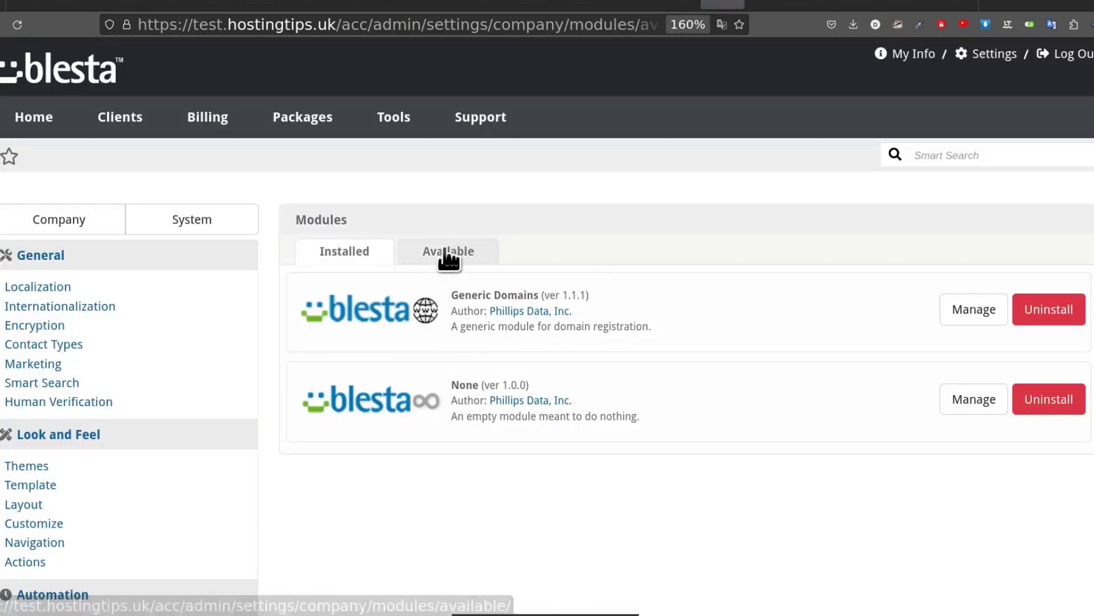
Examine the modules available for installation, such as the domain registrar, hosting control panel and server modules
{"action": "scroll", "coordinate": [513, 256], "scroll_direction": "down", "scroll_amount": 4}
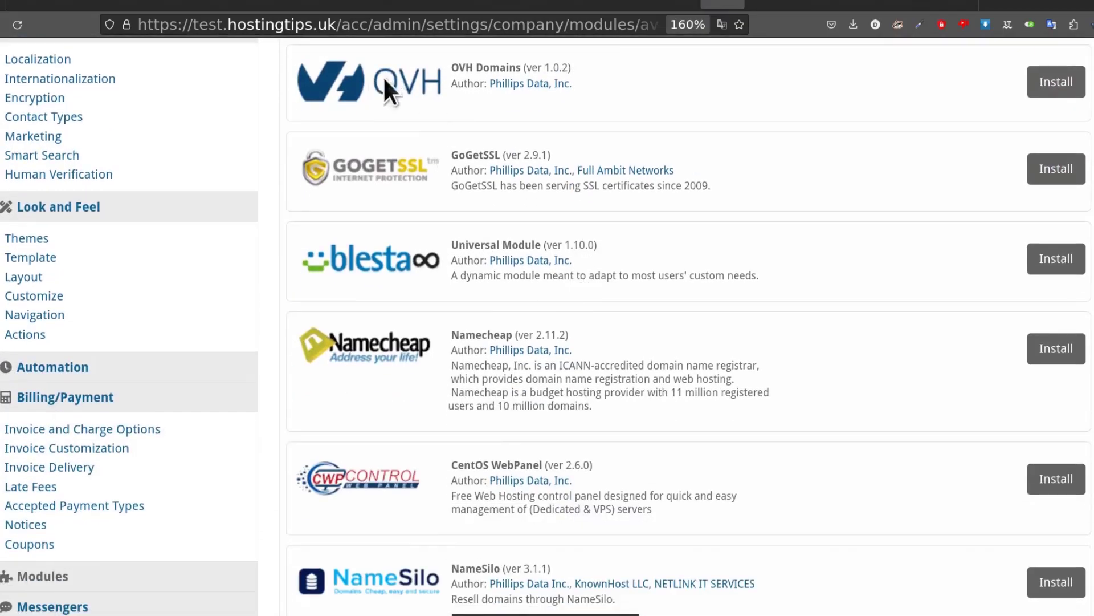
{"action": "scroll", "coordinate": [443, 193], "scroll_direction": "down", "scroll_amount": 9}
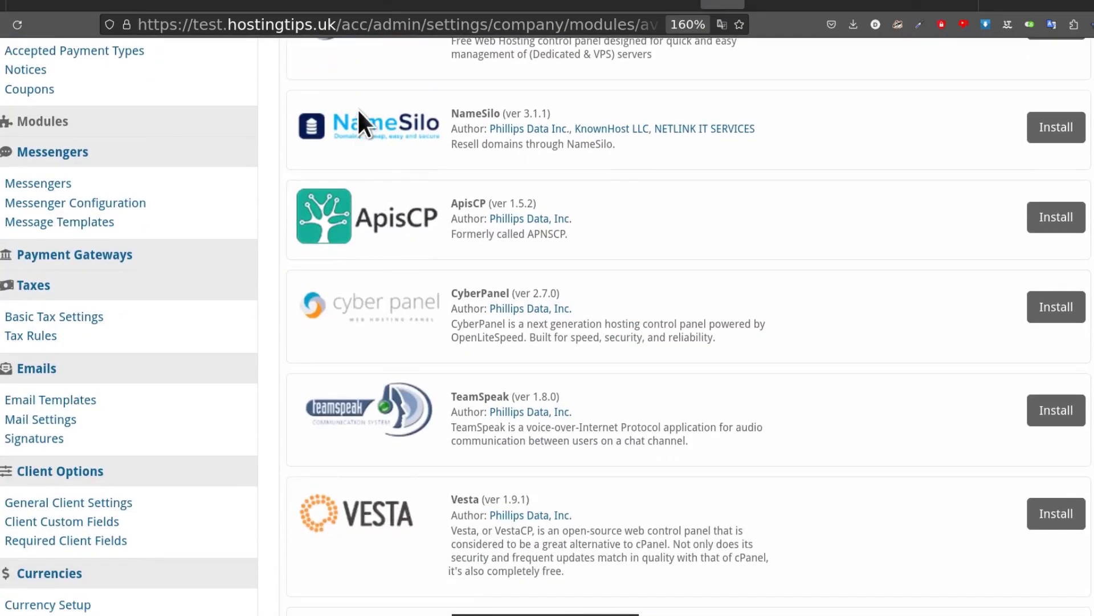
{"action": "scroll", "coordinate": [354, 335], "scroll_direction": "down", "scroll_amount": 10}
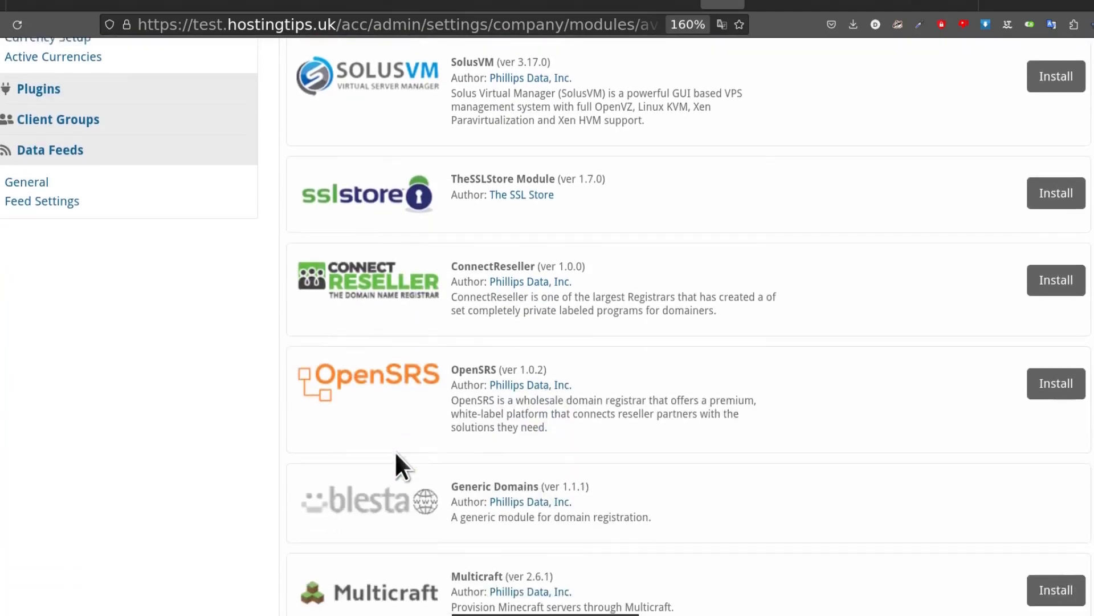
{"action": "scroll", "coordinate": [425, 361], "scroll_direction": "down", "scroll_amount": 6}
{"action": "scroll", "coordinate": [377, 310], "scroll_direction": "up", "scroll_amount": 4}
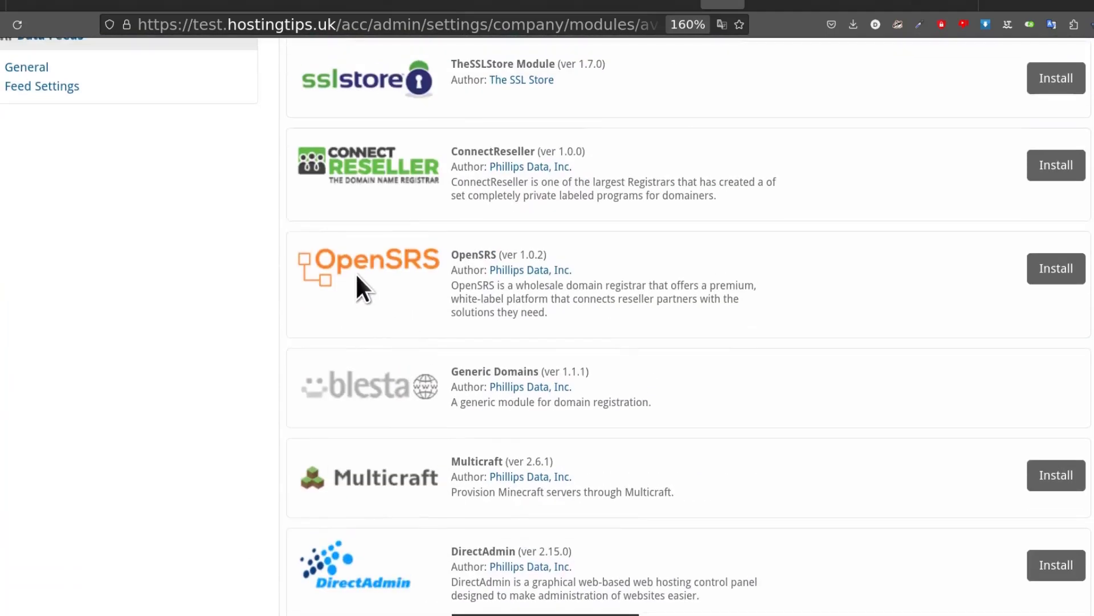
{"action": "scroll", "coordinate": [519, 335], "scroll_direction": "down", "scroll_amount": 6}
{"action": "scroll", "coordinate": [325, 298], "scroll_direction": "down", "scroll_amount": 4}
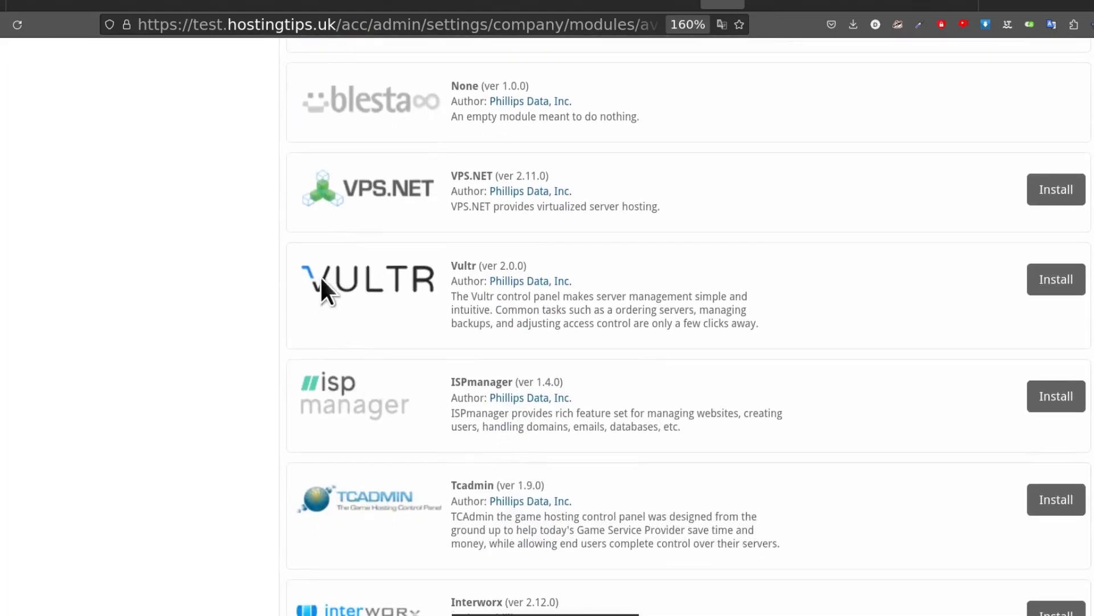
{"action": "scroll", "coordinate": [483, 331], "scroll_direction": "down", "scroll_amount": 2}
{"action": "scroll", "coordinate": [357, 450], "scroll_direction": "down", "scroll_amount": 20}
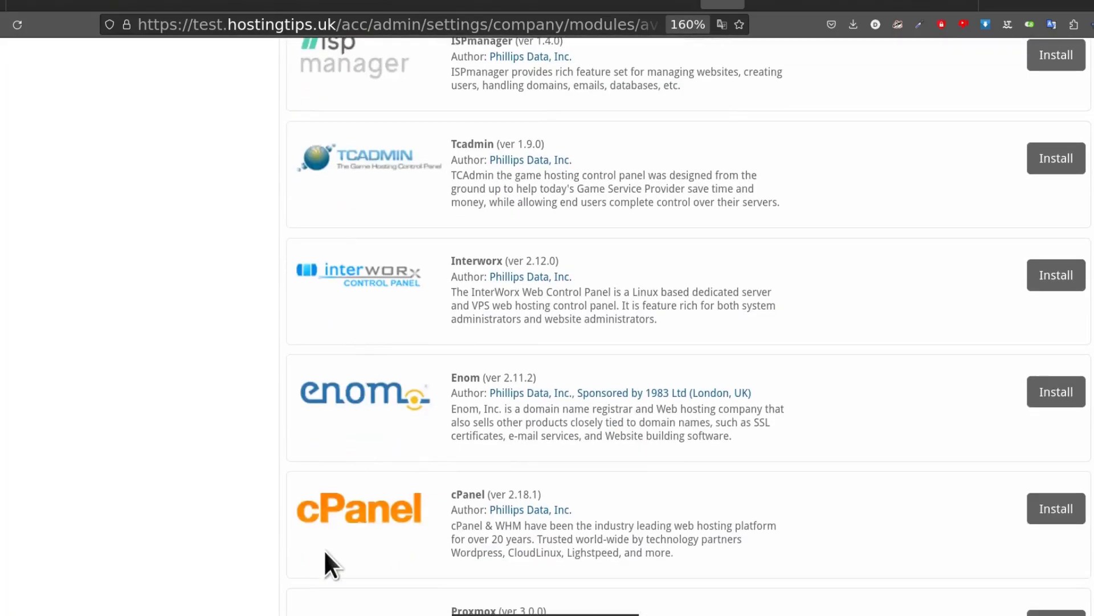
{"action": "scroll", "coordinate": [365, 442], "scroll_direction": "down", "scroll_amount": 6}
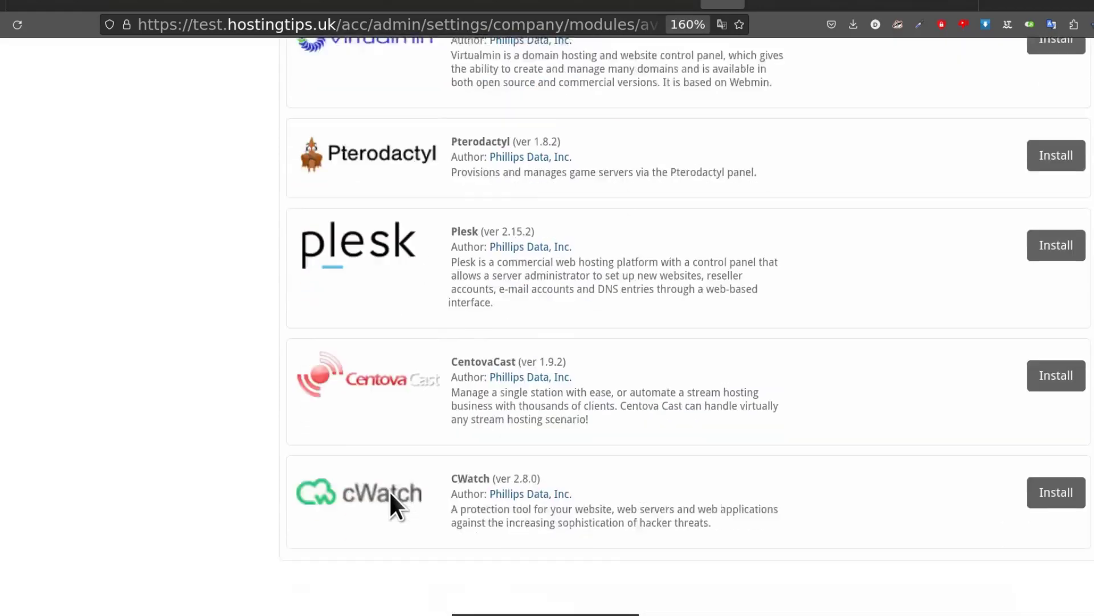
{"action": "scroll", "coordinate": [450, 342], "scroll_direction": "up", "scroll_amount": 16}
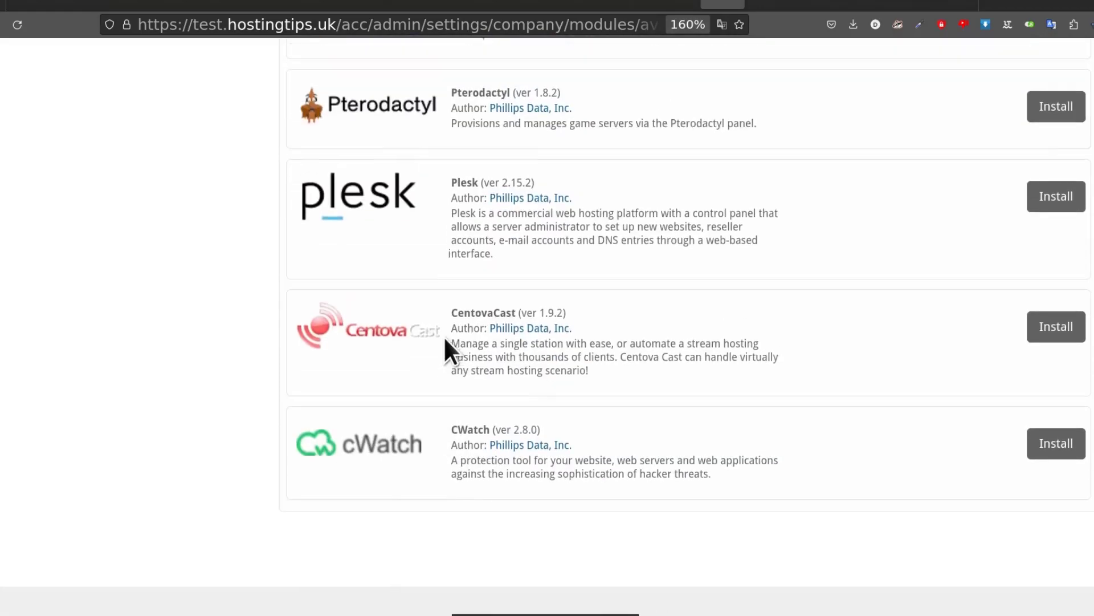
{"action": "scroll", "coordinate": [741, 200], "scroll_direction": "up", "scroll_amount": 20}
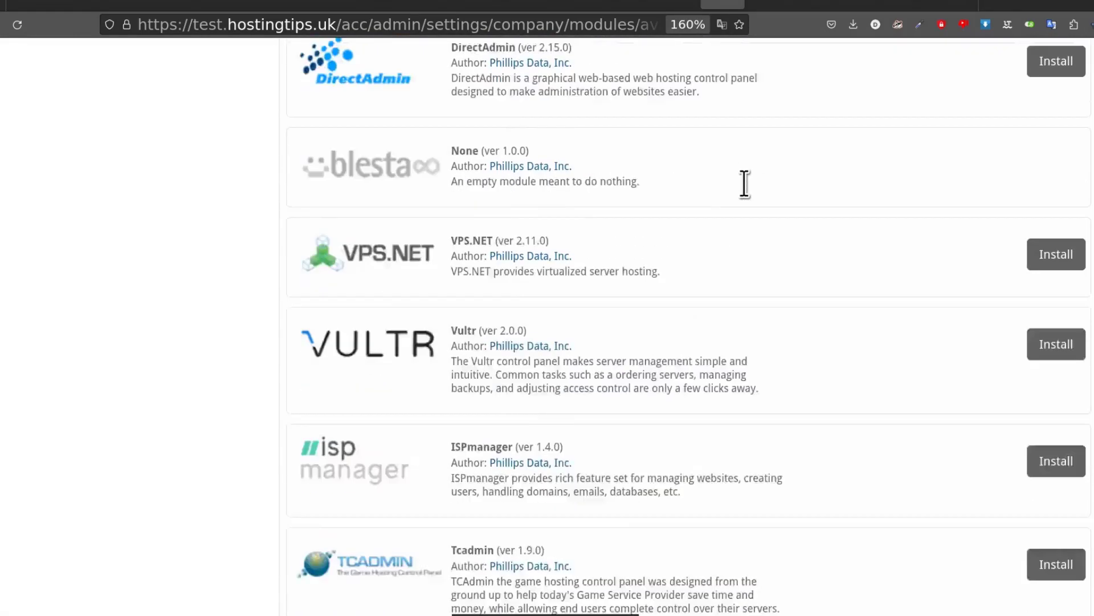
{"action": "scroll", "coordinate": [501, 376], "scroll_direction": "down", "scroll_amount": 10}
{"action": "scroll", "coordinate": [507, 371], "scroll_direction": "down", "scroll_amount": 6}
{"action": "scroll", "coordinate": [527, 348], "scroll_direction": "up", "scroll_amount": 4}
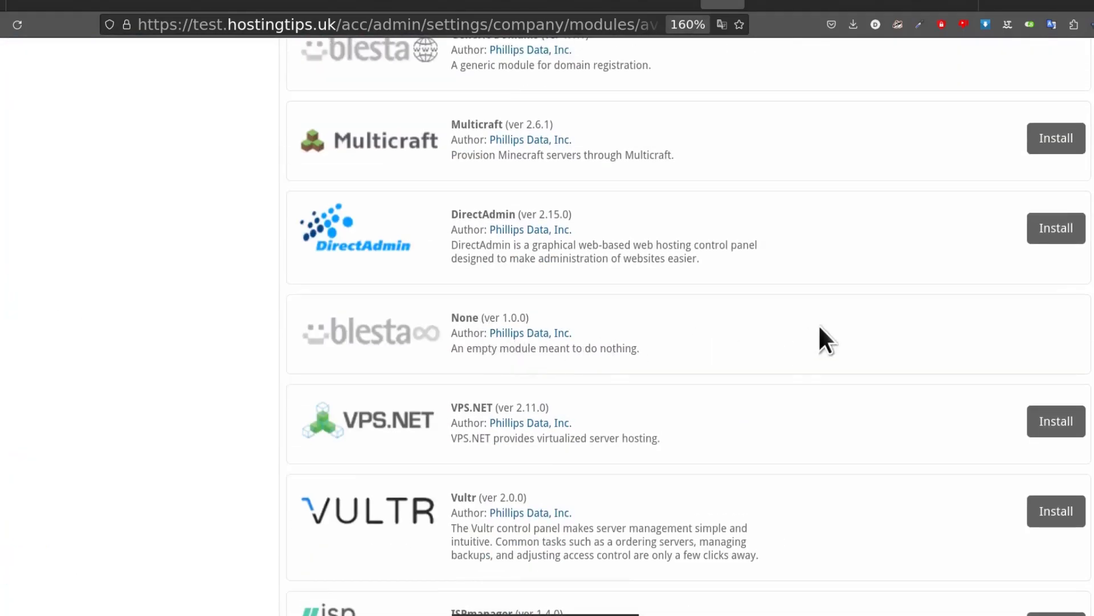
{"action": "scroll", "coordinate": [895, 302], "scroll_direction": "up", "scroll_amount": 12}
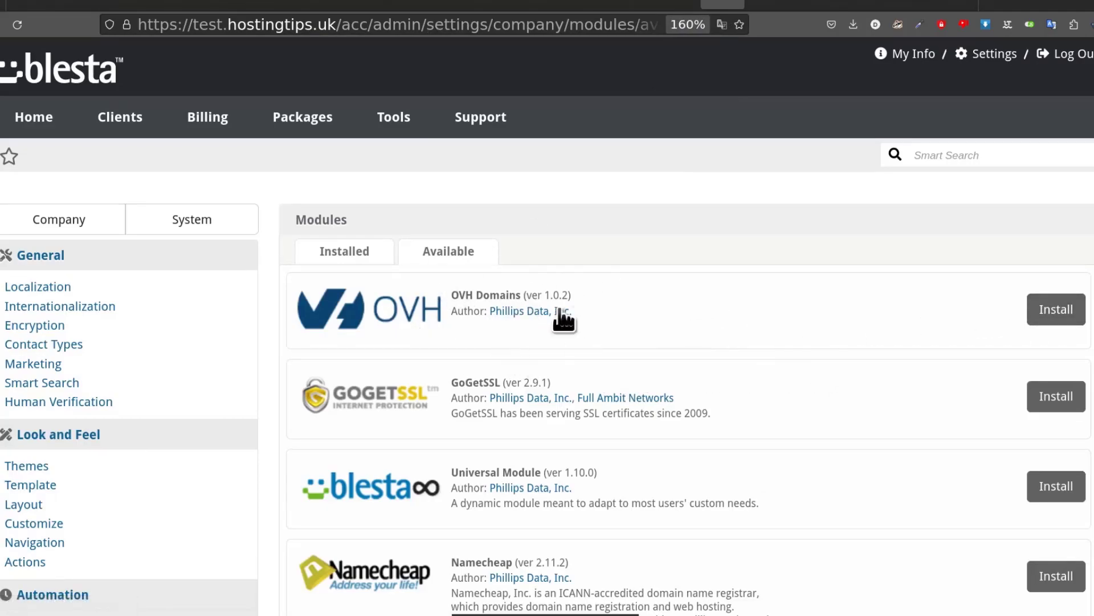
Return to the new package's module options and keep the module as None and the group as Any
{"action": "left_click", "coordinate": [673, 3]}
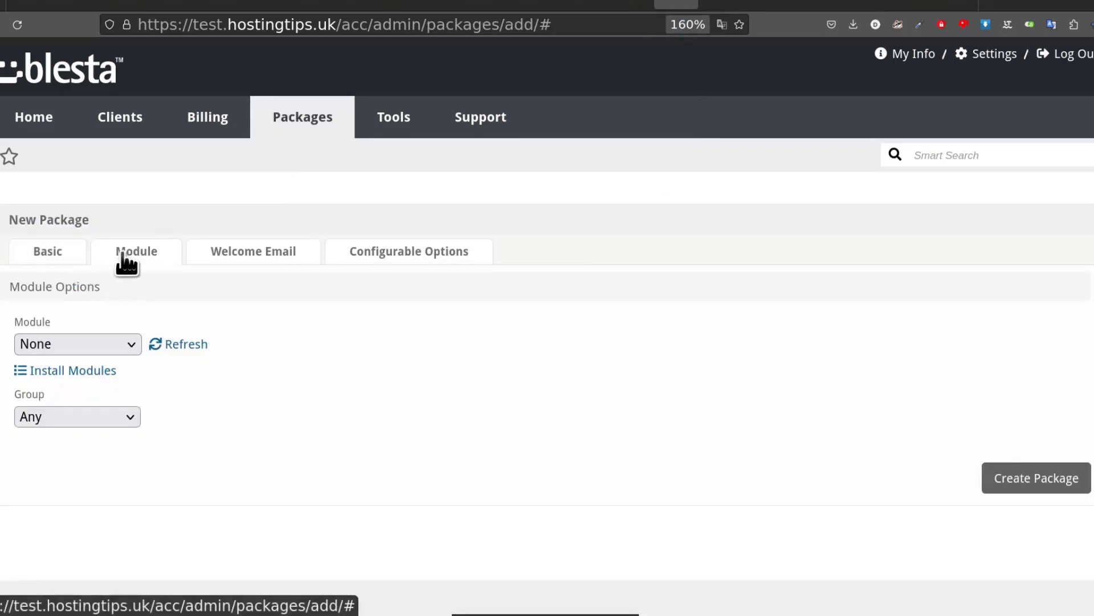
{"action": "left_click", "coordinate": [88, 342]}
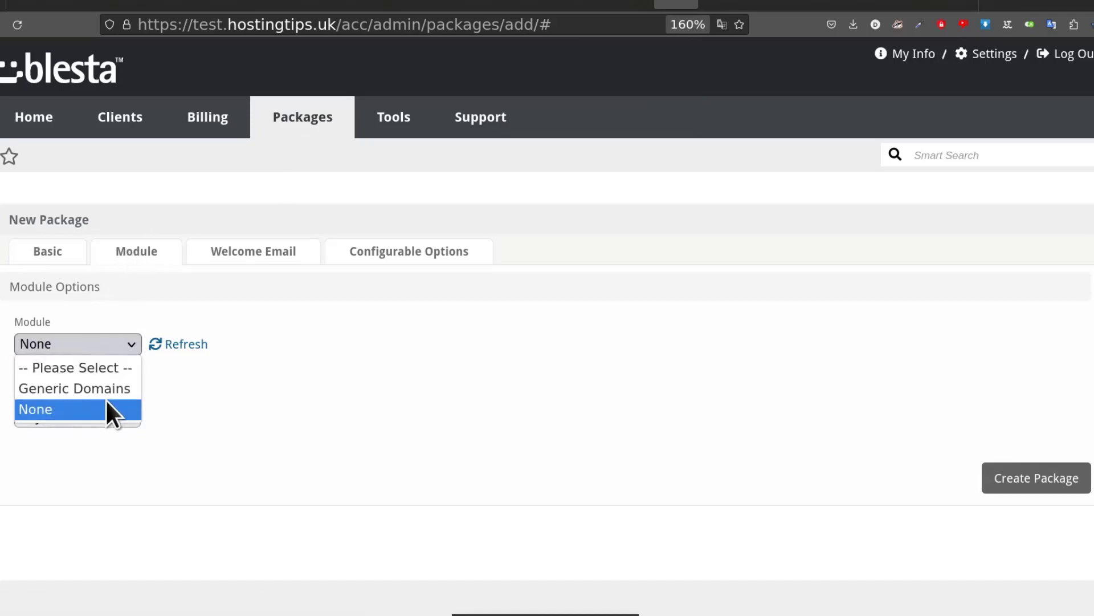
{"action": "left_click", "coordinate": [71, 410]}
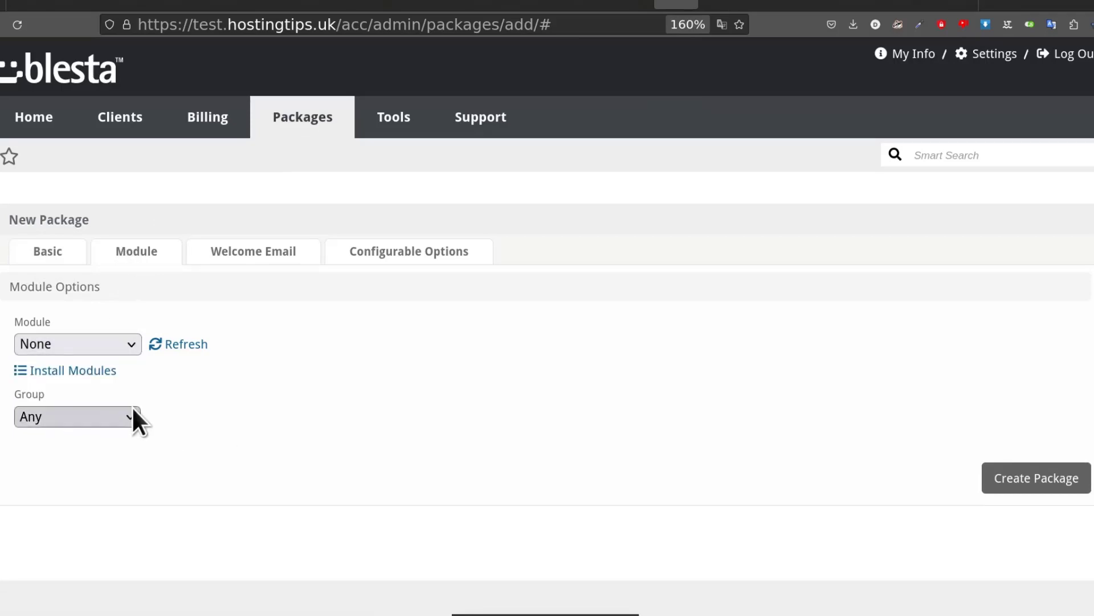
{"action": "left_click", "coordinate": [120, 418]}
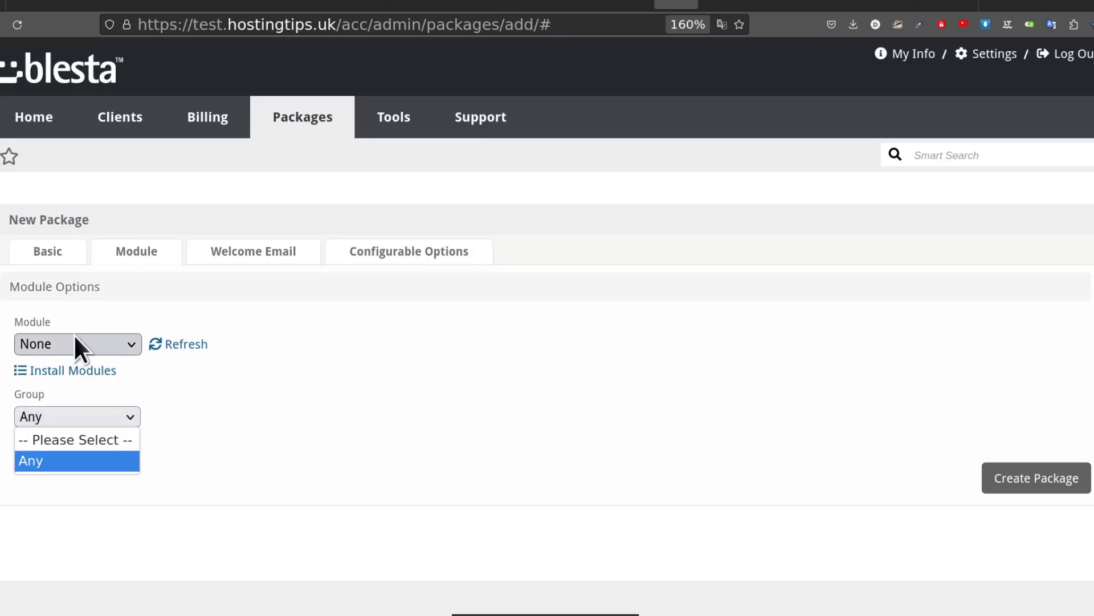
{"action": "left_click", "coordinate": [271, 447]}
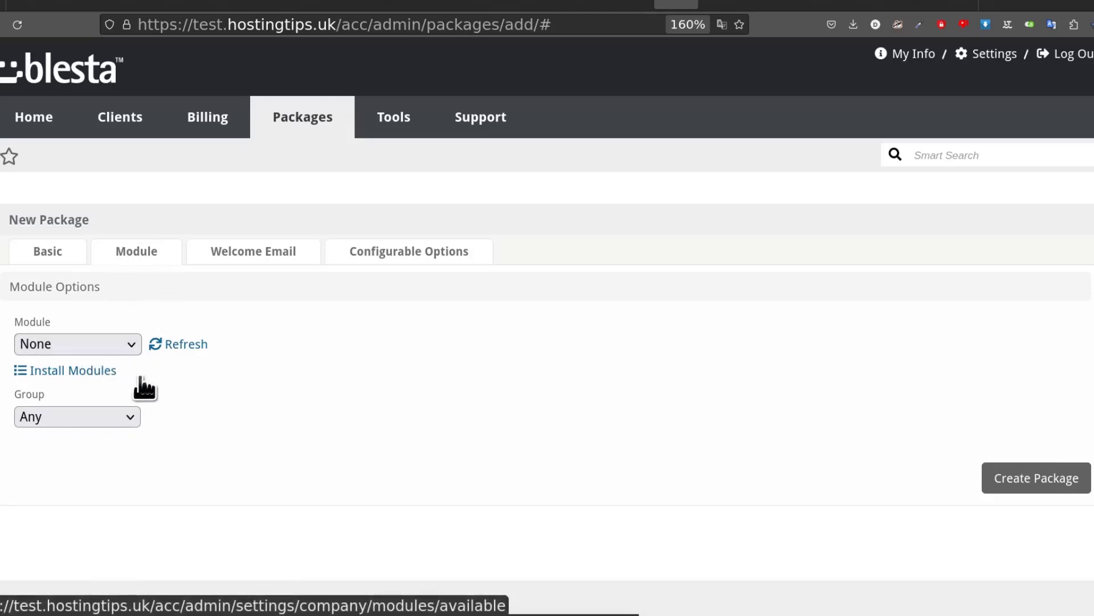
Show the new package's welcome email settings and examine the client and pricing tags that can be inserted
{"action": "left_click", "coordinate": [251, 253]}
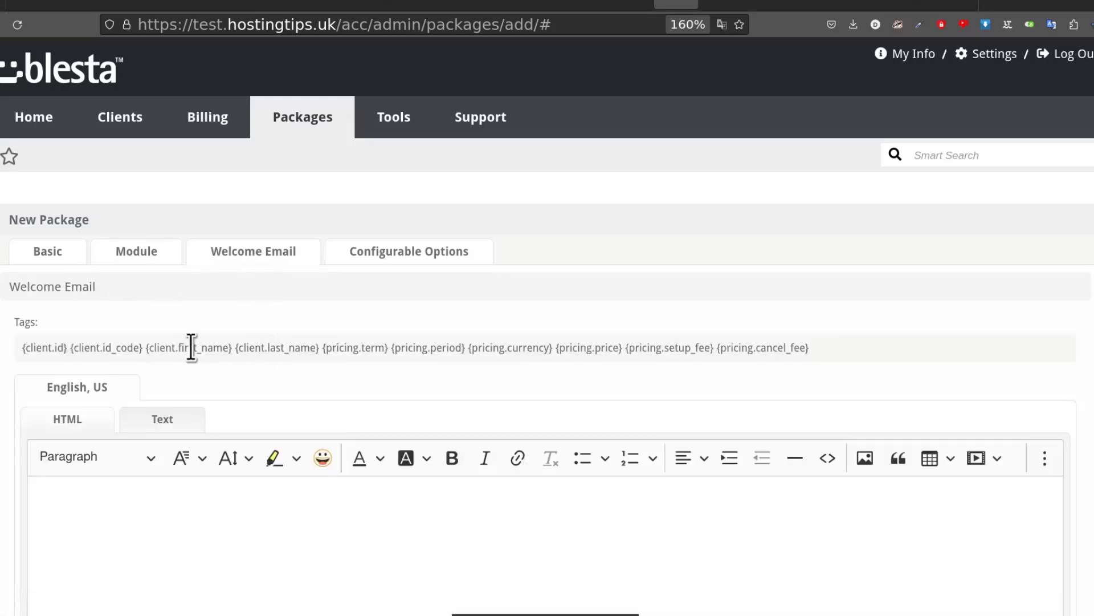
{"action": "scroll", "coordinate": [171, 347], "scroll_direction": "down", "scroll_amount": 4}
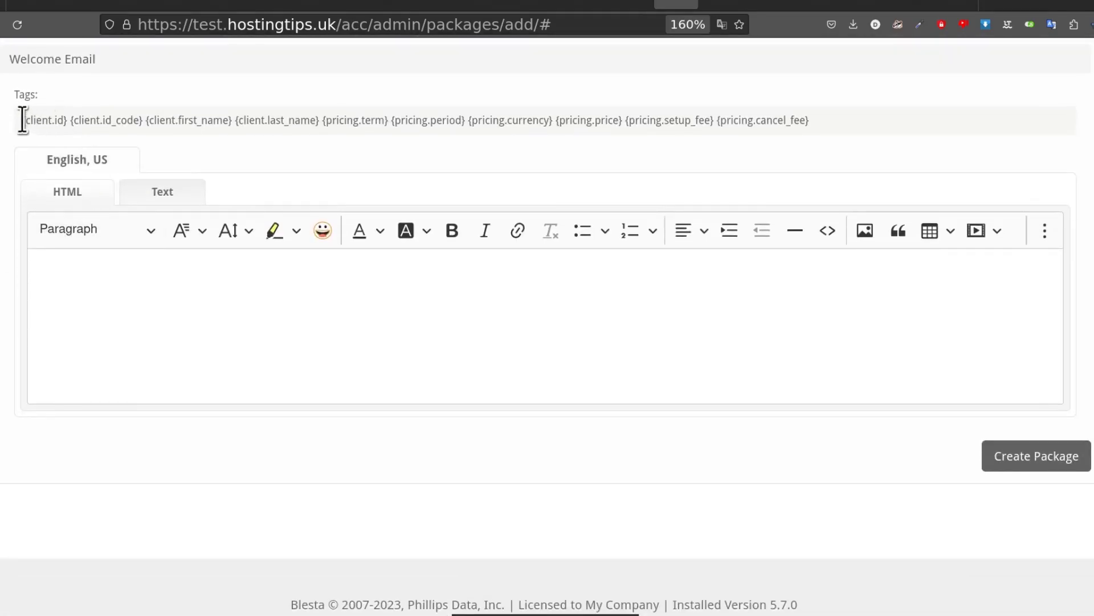
{"action": "triple_click", "coordinate": [23, 120]}
{"action": "left_click_drag", "start_coordinate": [99, 127], "coordinate": [502, 131]}
{"action": "left_click", "coordinate": [137, 340]}
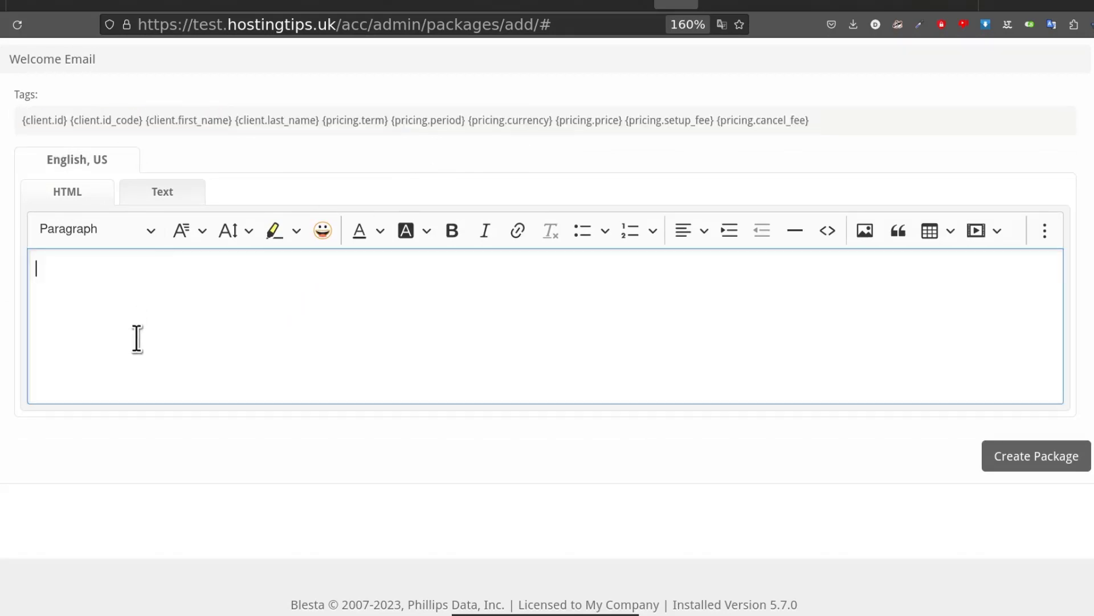
Start the HTML welcome email with the greeting "Hi {client.first_name}", copying the tag from the available tags
{"action": "left_click_drag", "start_coordinate": [147, 119], "coordinate": [235, 115]}
{"action": "key", "text": "ctrl+c"}
{"action": "right_click", "coordinate": [203, 122]}
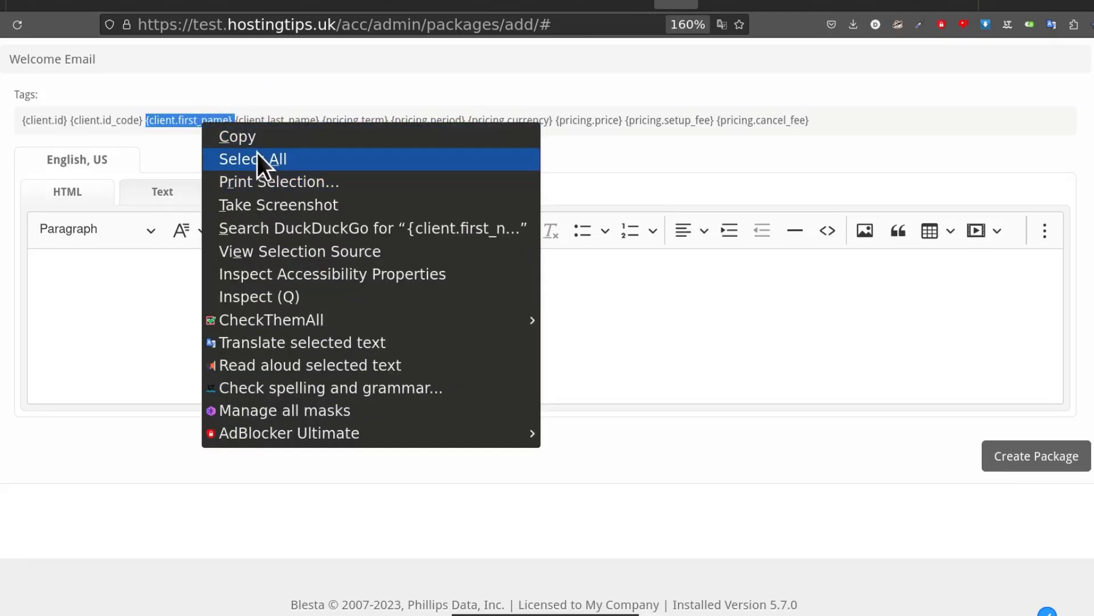
{"action": "left_click", "coordinate": [254, 137]}
{"action": "left_click", "coordinate": [80, 266]}
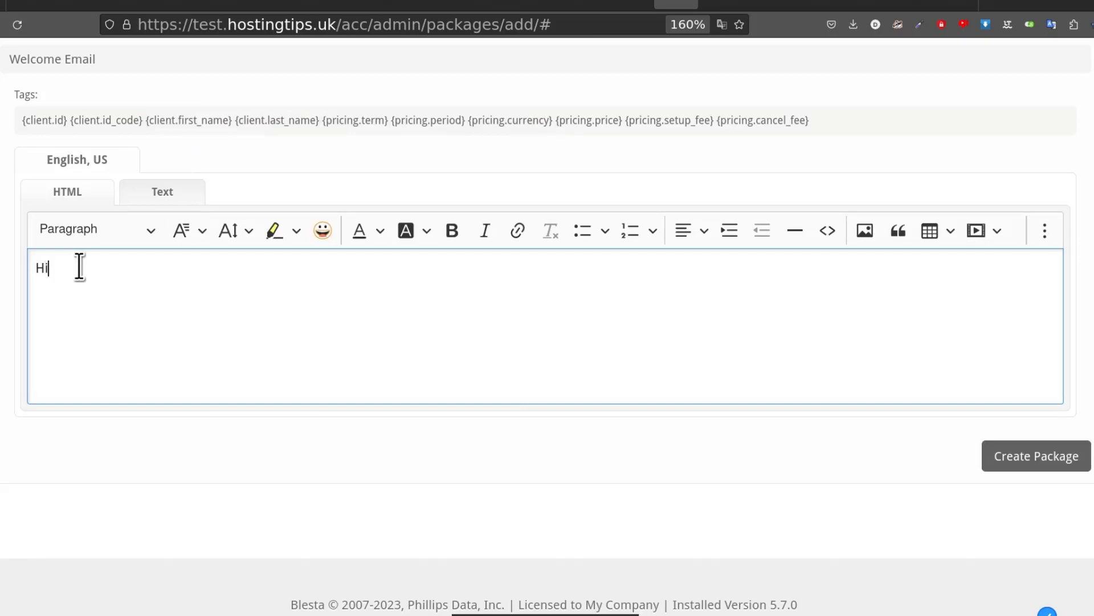
{"action": "type", "text": "Hi"}
{"action": "key", "text": "ctrl+v"}
Add a paragraph reading "Welcome" below the greeting, leaving an empty line between them
{"action": "scroll", "coordinate": [278, 337], "scroll_direction": "up", "scroll_amount": 2}
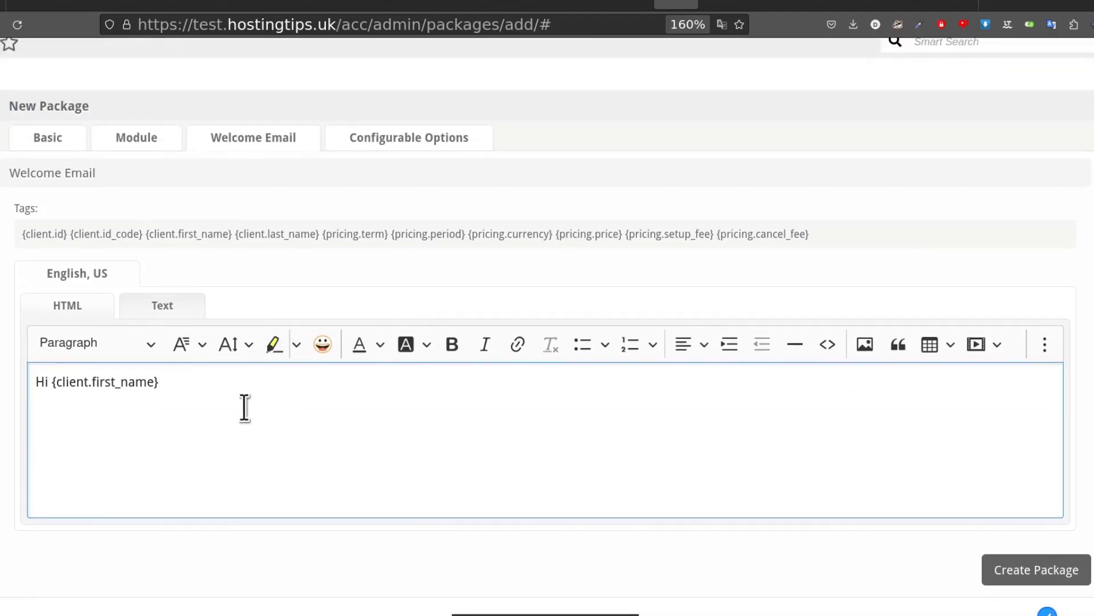
{"action": "scroll", "coordinate": [246, 403], "scroll_direction": "down", "scroll_amount": 1}
{"action": "scroll", "coordinate": [245, 403], "scroll_direction": "down", "scroll_amount": 2}
{"action": "scroll", "coordinate": [232, 386], "scroll_direction": "up", "scroll_amount": 4}
{"action": "scroll", "coordinate": [123, 550], "scroll_direction": "down", "scroll_amount": 2}
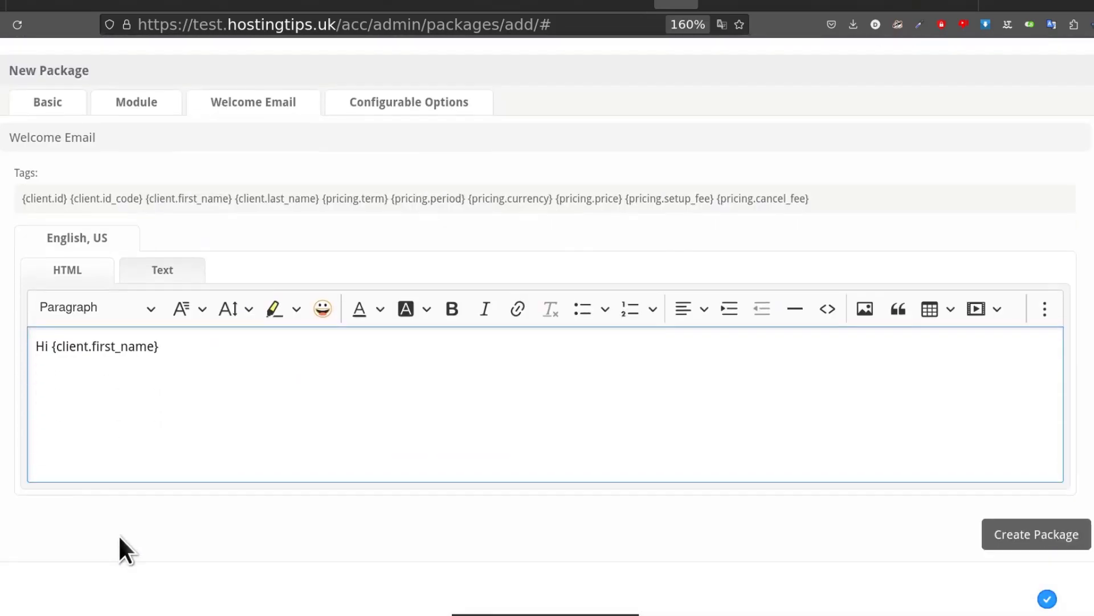
{"action": "scroll", "coordinate": [123, 550], "scroll_direction": "down", "scroll_amount": 2}
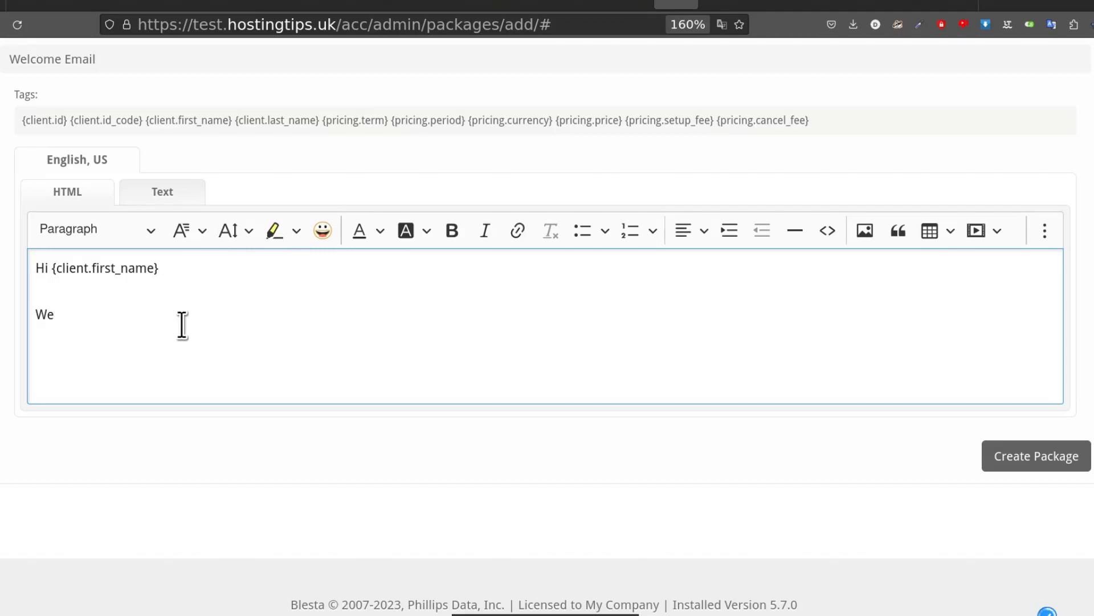
{"action": "type", "text": "lcome"}
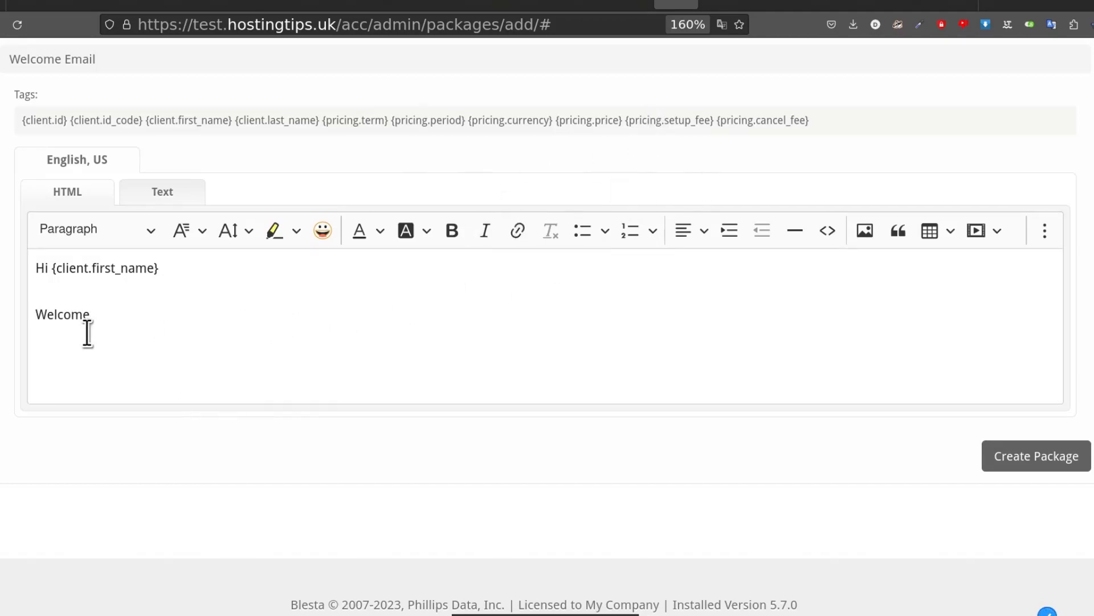
{"action": "left_click", "coordinate": [77, 349]}
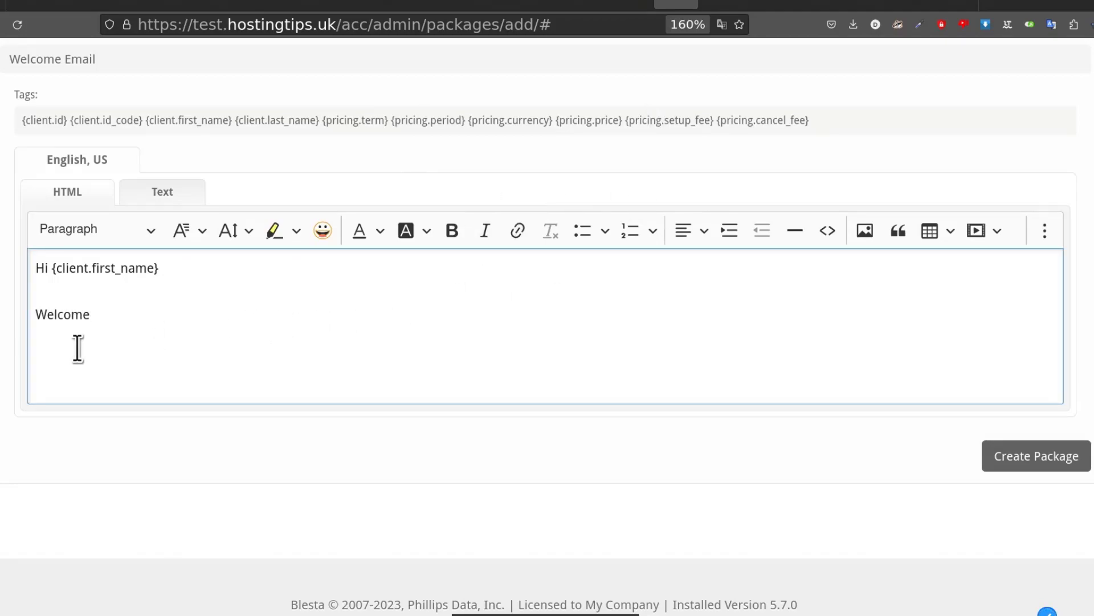
{"action": "left_click_drag", "start_coordinate": [556, 121], "coordinate": [602, 123]}
{"action": "left_click", "coordinate": [555, 140]}
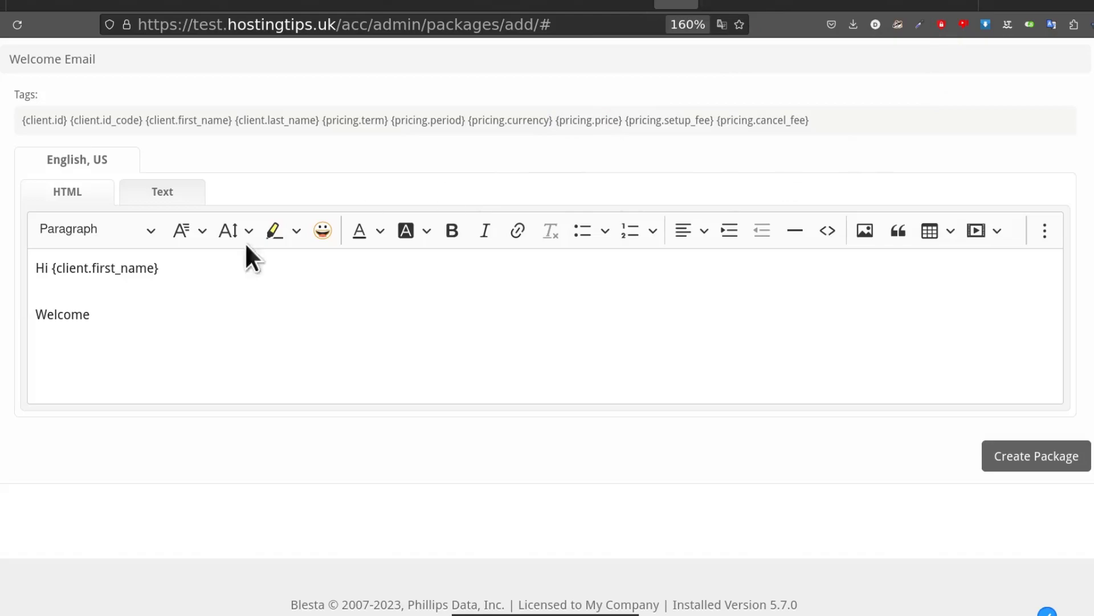
{"action": "left_click", "coordinate": [86, 352]}
Examine the package's configurable option groups and compare them with the installed modules in the company settings
{"action": "scroll", "coordinate": [171, 359], "scroll_direction": "up", "scroll_amount": 3}
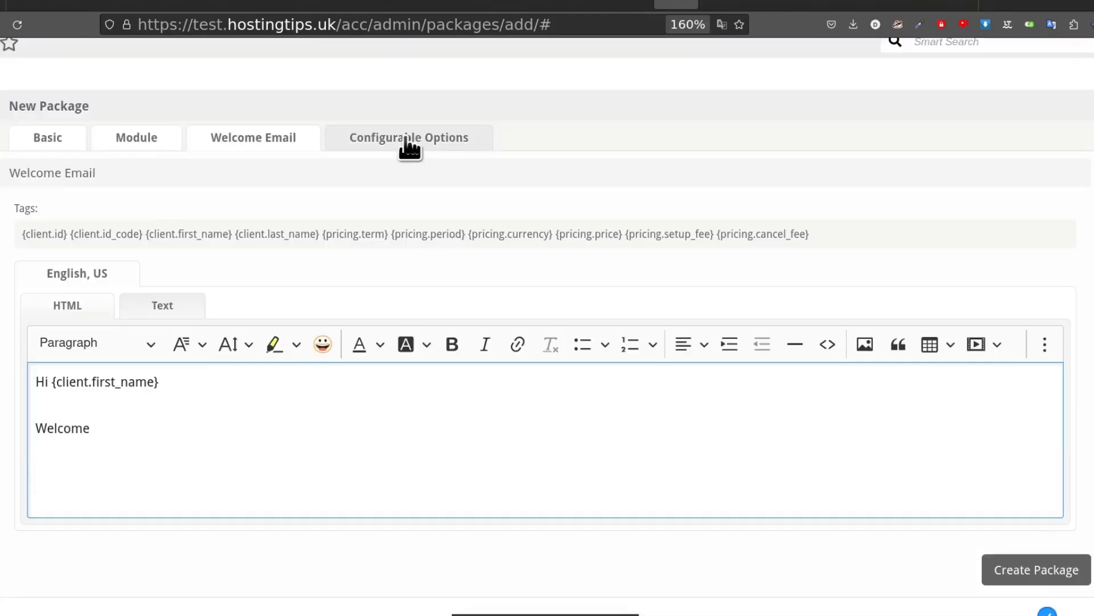
{"action": "left_click", "coordinate": [408, 144]}
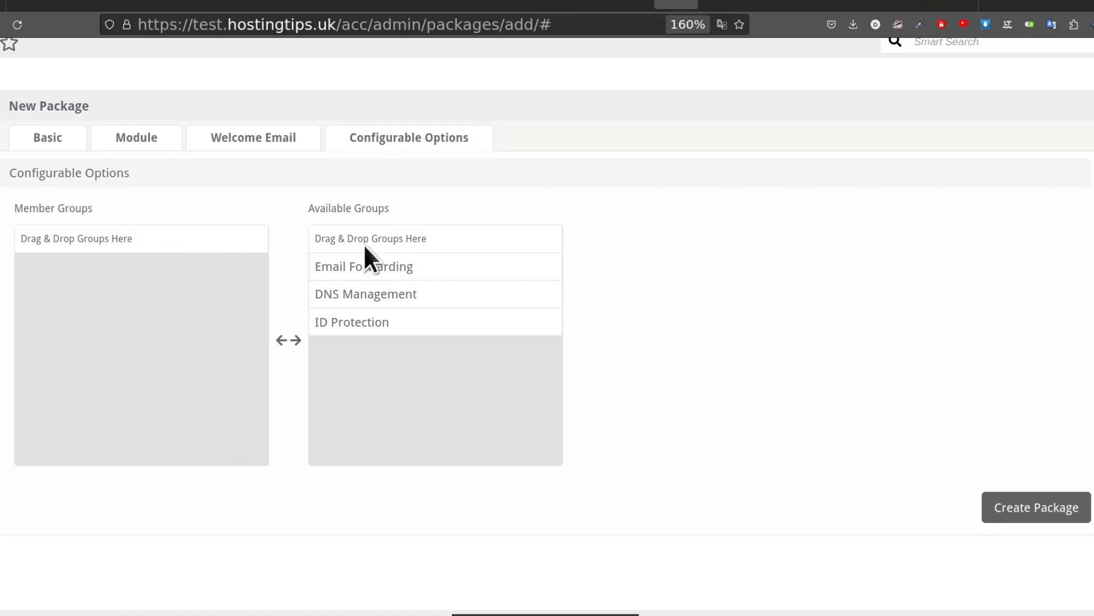
{"action": "scroll", "coordinate": [74, 345], "scroll_direction": "up", "scroll_amount": 2}
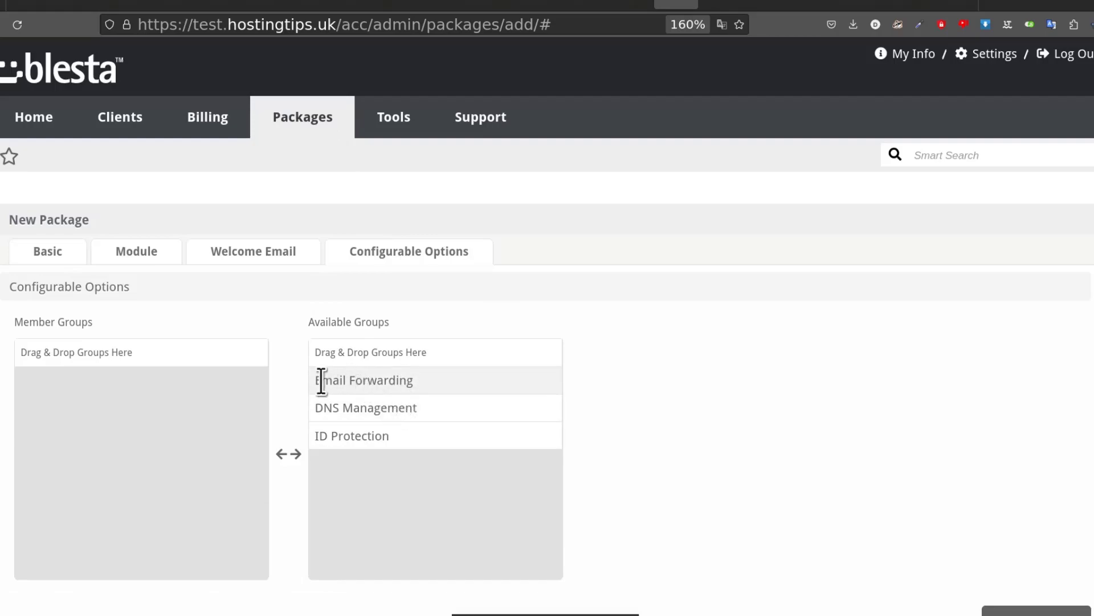
{"action": "left_click", "coordinate": [737, 6]}
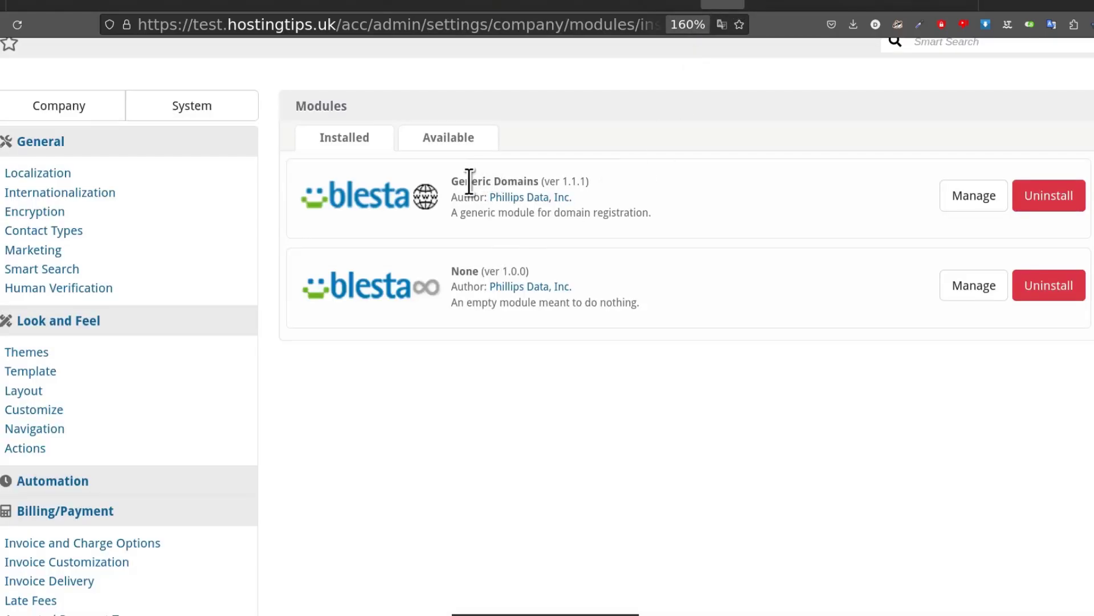
{"action": "left_click", "coordinate": [677, 6]}
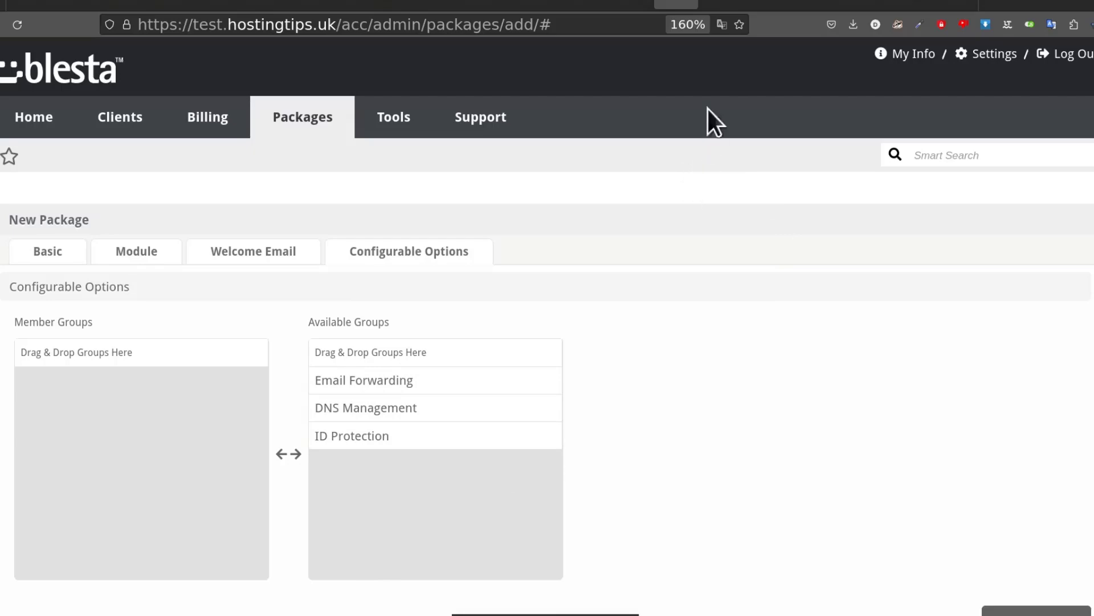
{"action": "scroll", "coordinate": [422, 388], "scroll_direction": "down", "scroll_amount": 2}
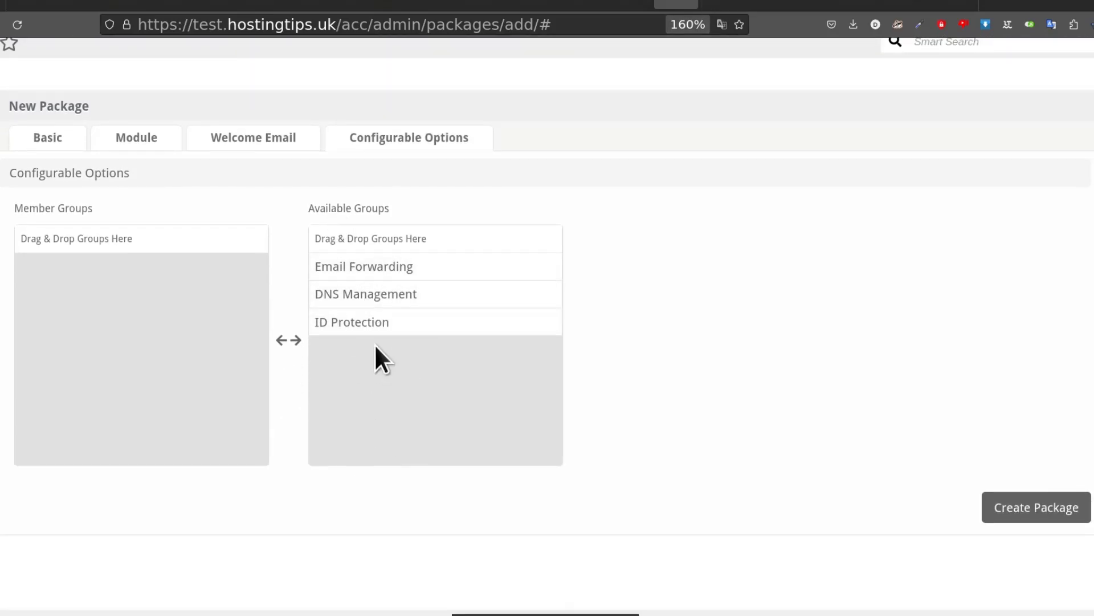
{"action": "scroll", "coordinate": [376, 373], "scroll_direction": "up", "scroll_amount": 2}
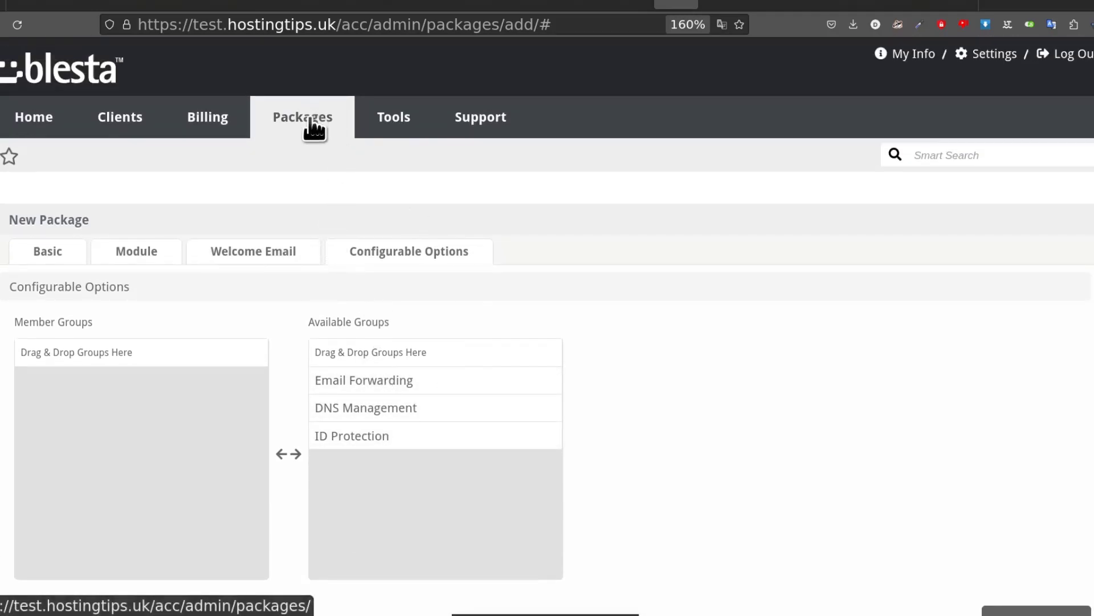
{"action": "mouse_move", "coordinate": [313, 129]}
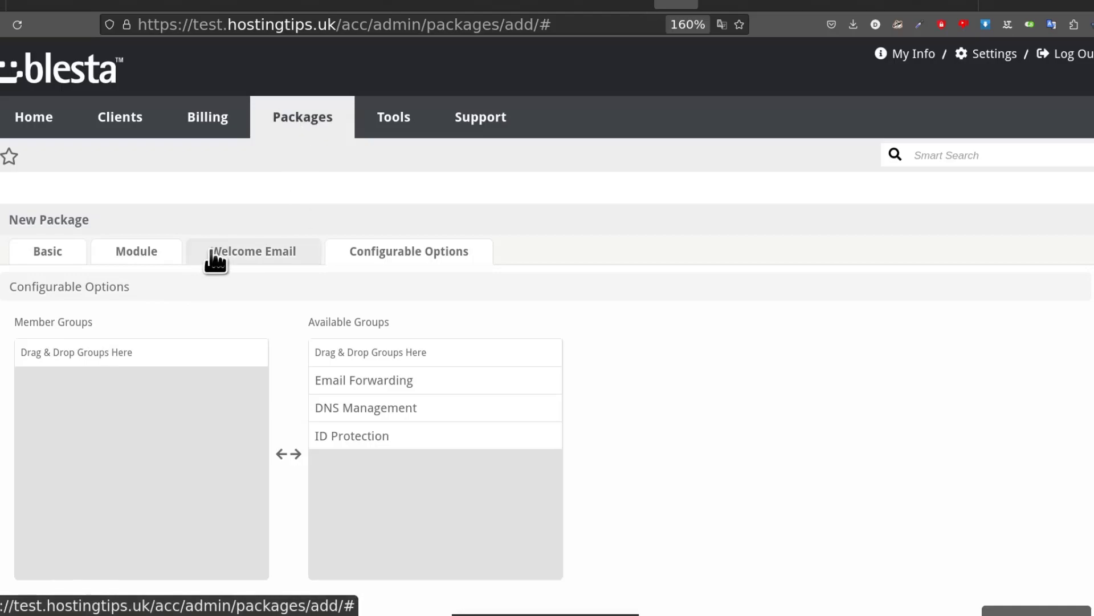
{"action": "scroll", "coordinate": [215, 328], "scroll_direction": "down", "scroll_amount": 4}
{"action": "scroll", "coordinate": [384, 401], "scroll_direction": "up", "scroll_amount": 4}
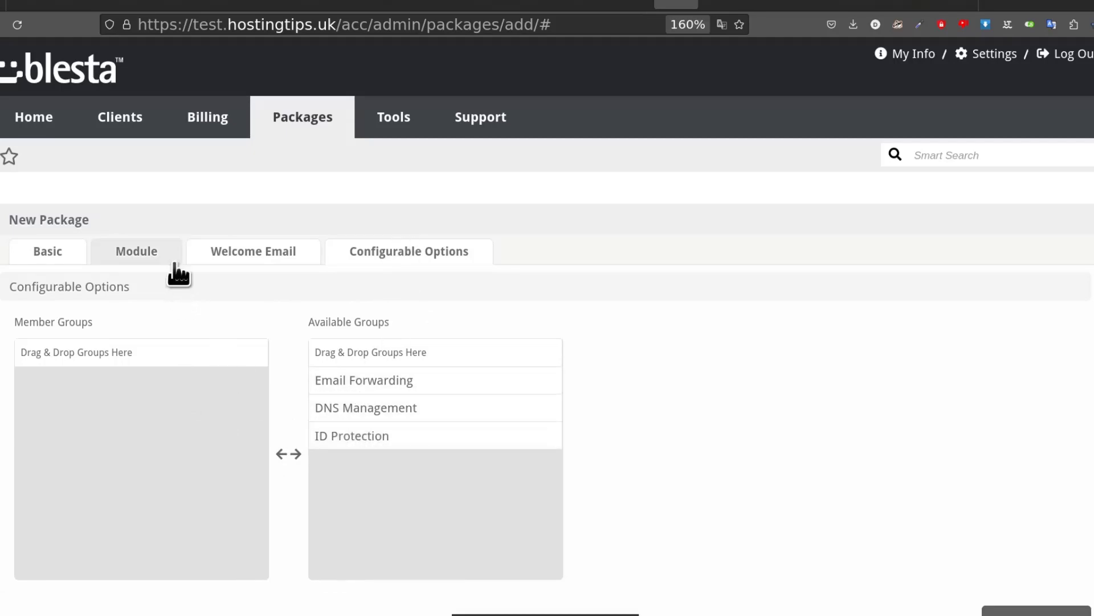
{"action": "scroll", "coordinate": [321, 398], "scroll_direction": "down", "scroll_amount": 4}
{"action": "scroll", "coordinate": [288, 390], "scroll_direction": "up", "scroll_amount": 4}
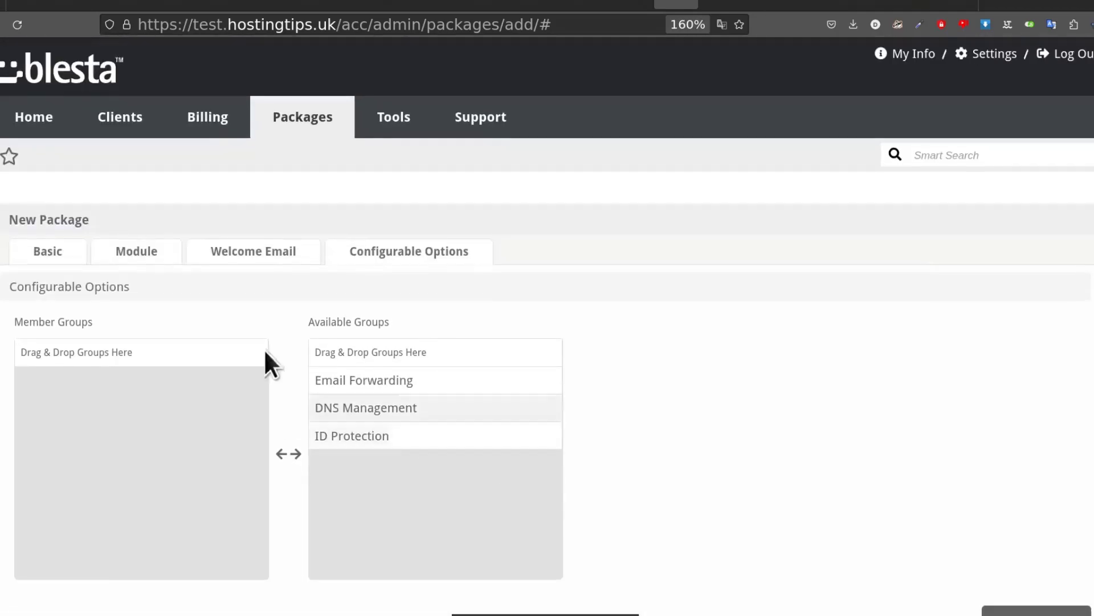
Review the package's basic settings, pricing and Digital Marketing group membership, and create the package
{"action": "left_click", "coordinate": [41, 253]}
{"action": "scroll", "coordinate": [169, 298], "scroll_direction": "down", "scroll_amount": 2}
{"action": "scroll", "coordinate": [169, 298], "scroll_direction": "down", "scroll_amount": 2}
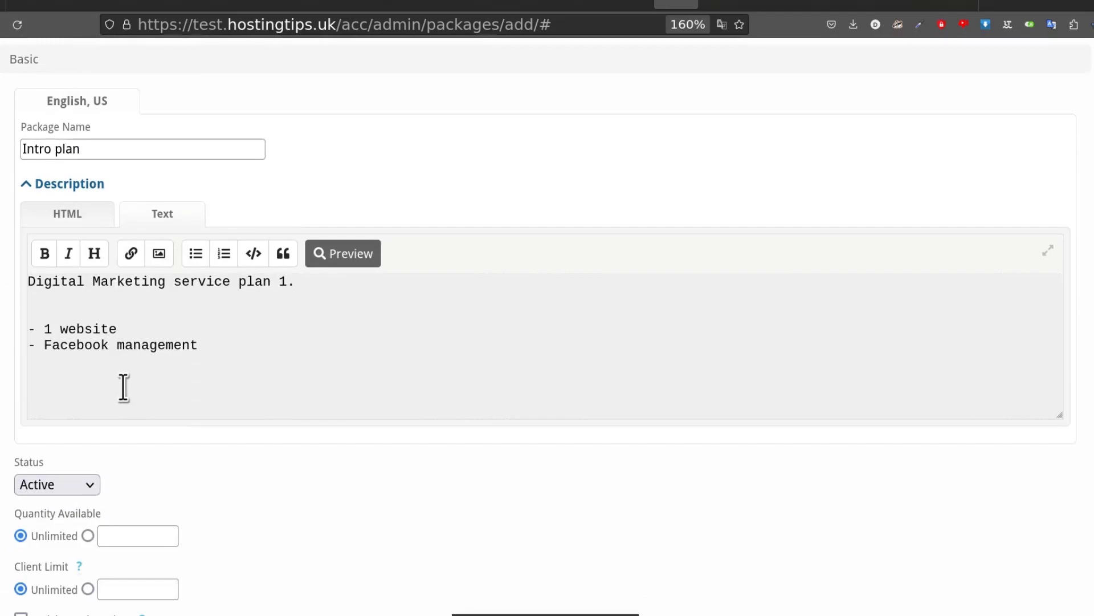
{"action": "scroll", "coordinate": [121, 386], "scroll_direction": "down", "scroll_amount": 9}
{"action": "scroll", "coordinate": [118, 390], "scroll_direction": "down", "scroll_amount": 6}
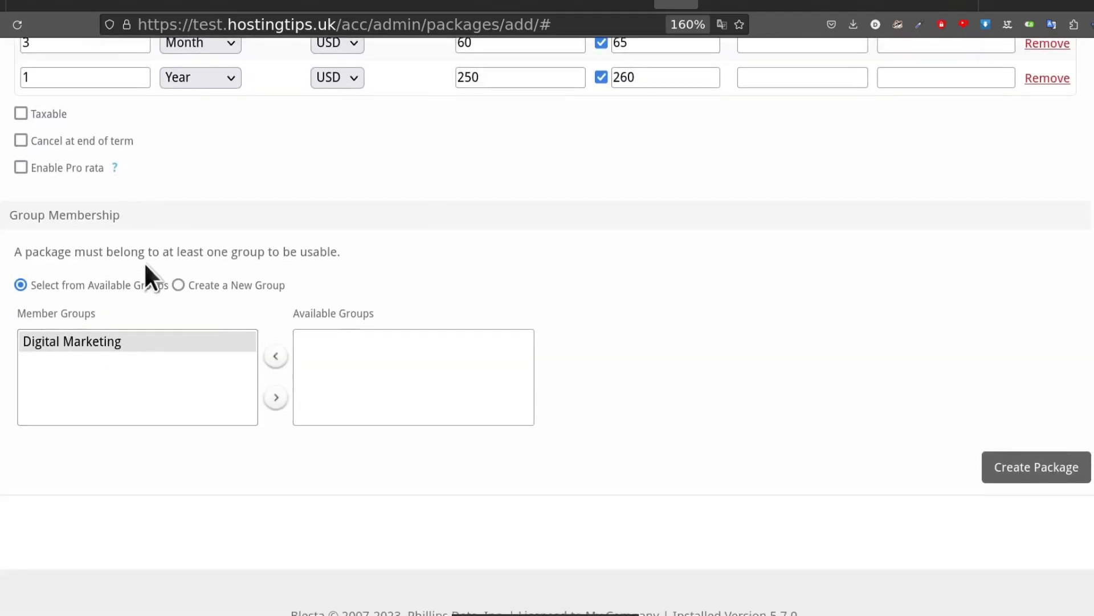
{"action": "left_click", "coordinate": [1055, 471]}
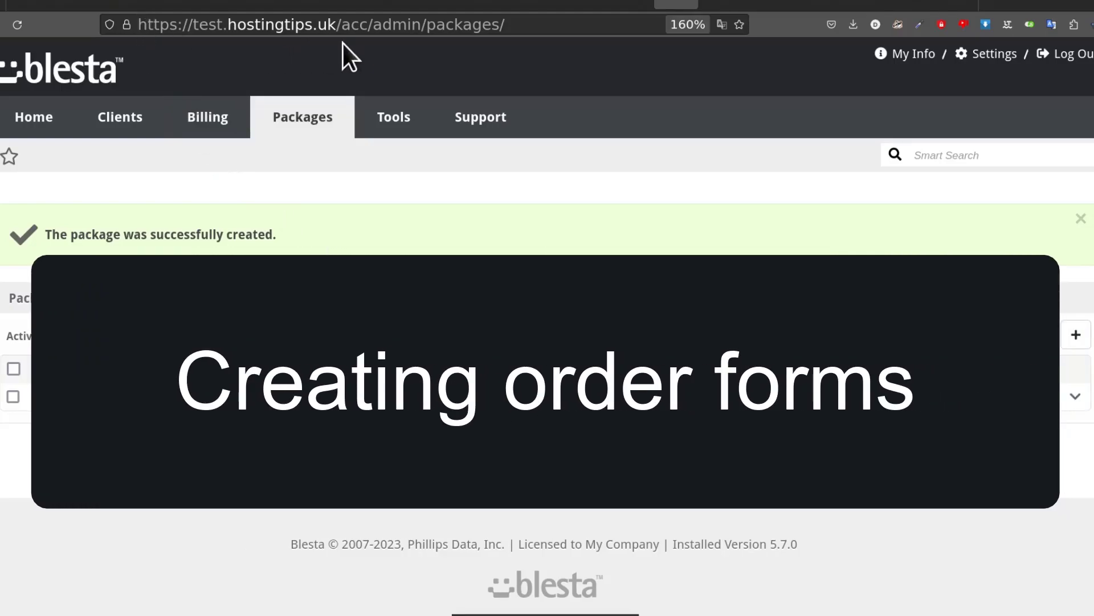
{"action": "left_click_drag", "start_coordinate": [342, 24], "coordinate": [142, 24]}
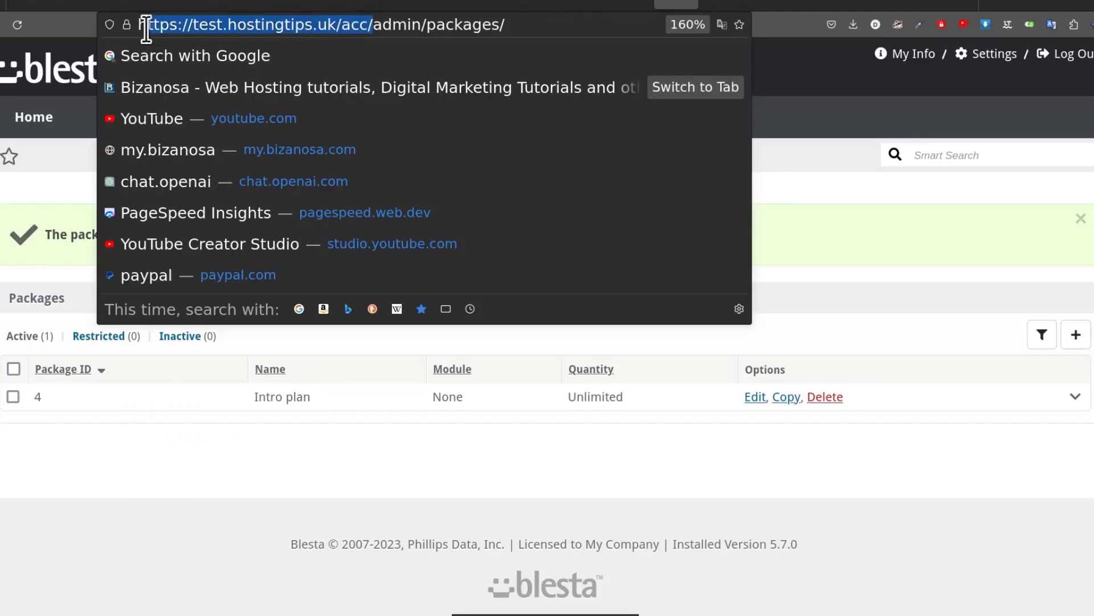
{"action": "right_click", "coordinate": [180, 29]}
{"action": "left_click", "coordinate": [236, 109]}
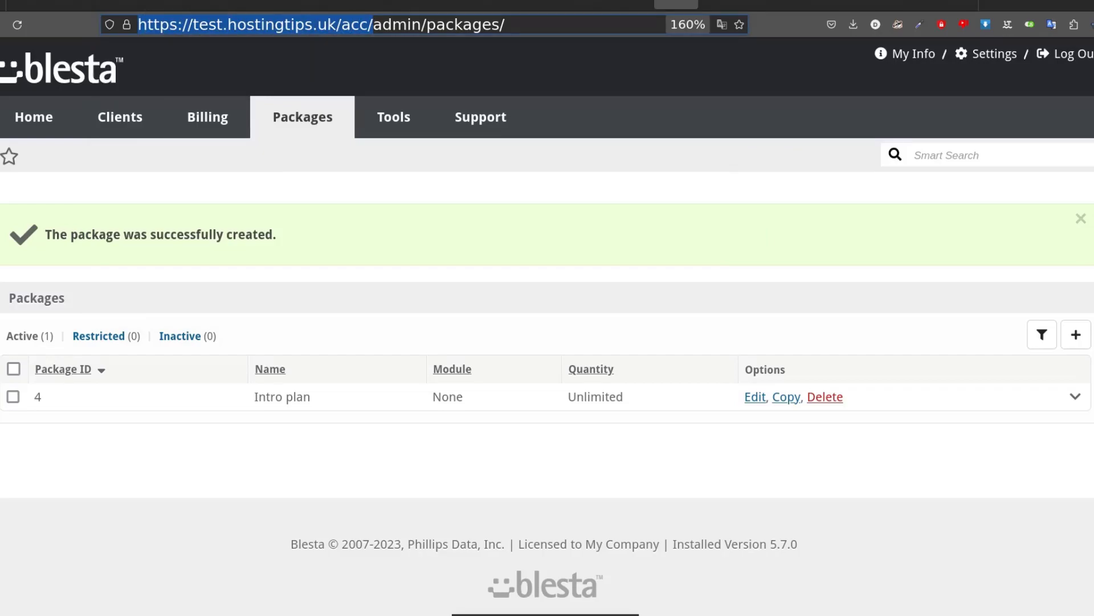
{"action": "key", "text": "alt+Tab"}
{"action": "right_click", "coordinate": [201, 8]}
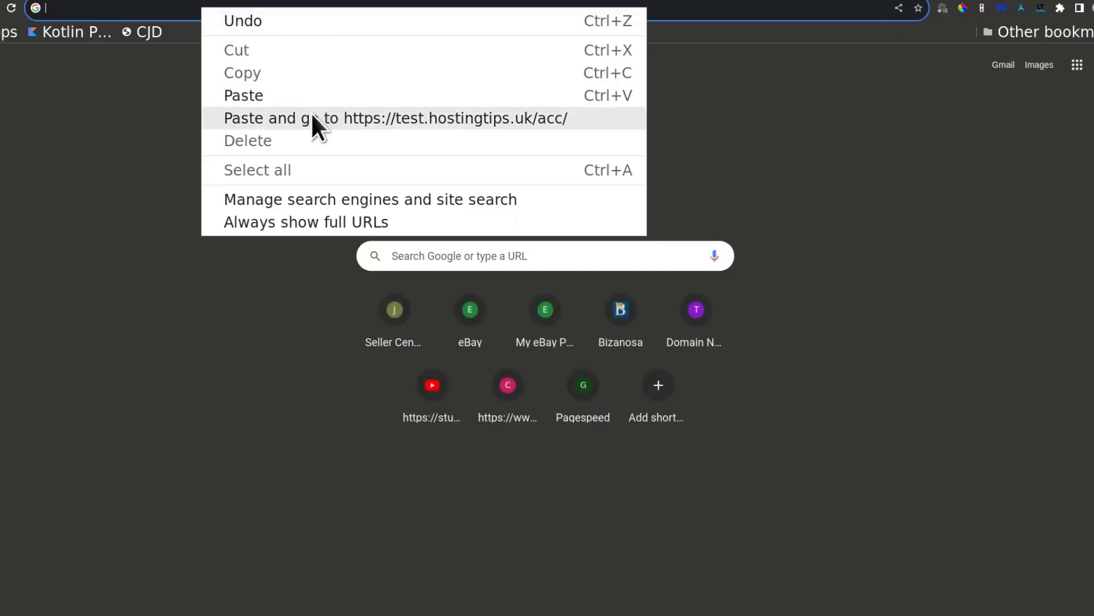
{"action": "left_click", "coordinate": [311, 114]}
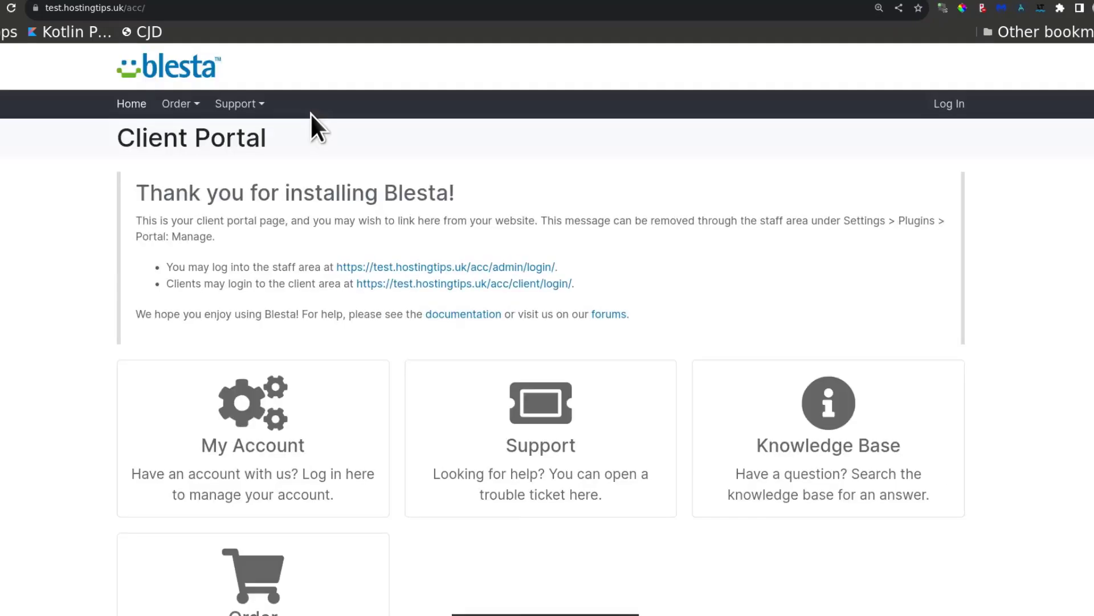
Examine the client portal's home page, including its Order menu and the Order section
{"action": "scroll", "coordinate": [371, 450], "scroll_direction": "down", "scroll_amount": 3}
{"action": "scroll", "coordinate": [372, 456], "scroll_direction": "up", "scroll_amount": 3}
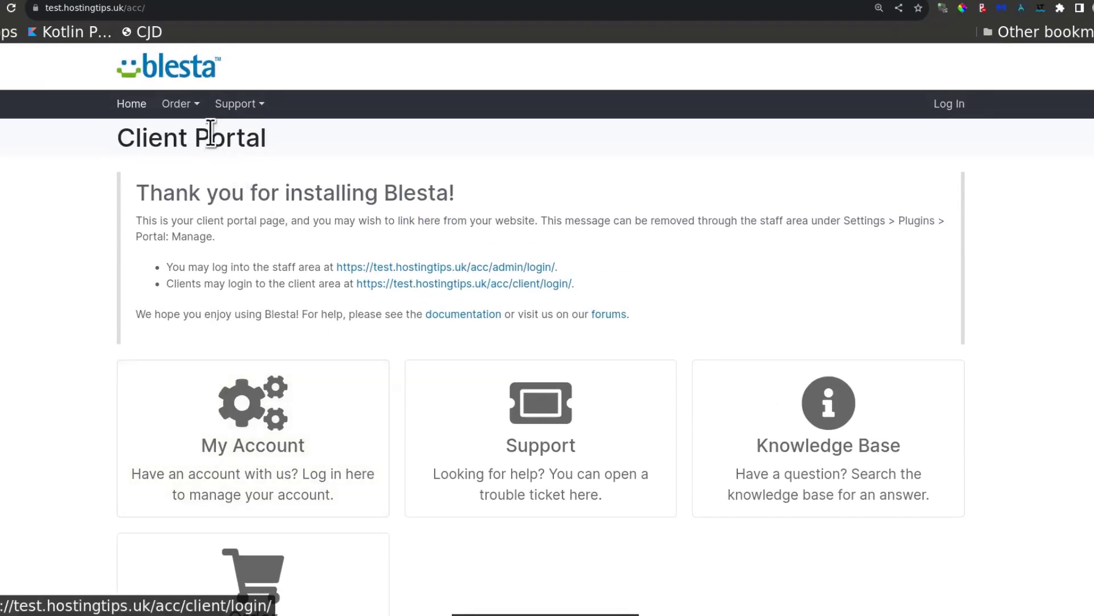
{"action": "left_click", "coordinate": [194, 108]}
{"action": "left_click", "coordinate": [191, 149]}
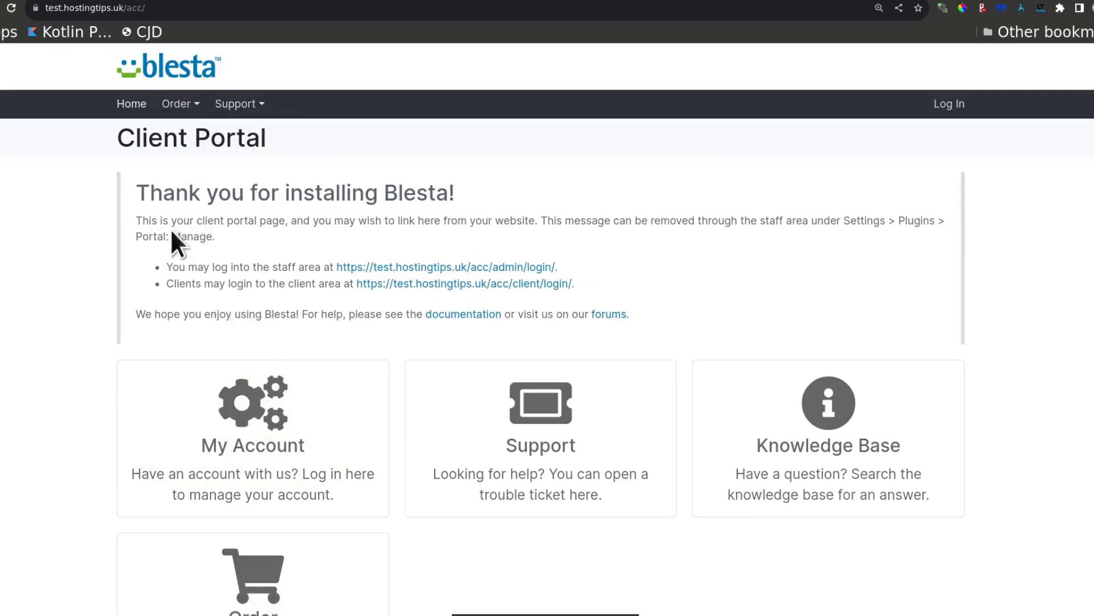
{"action": "scroll", "coordinate": [403, 448], "scroll_direction": "down", "scroll_amount": 3}
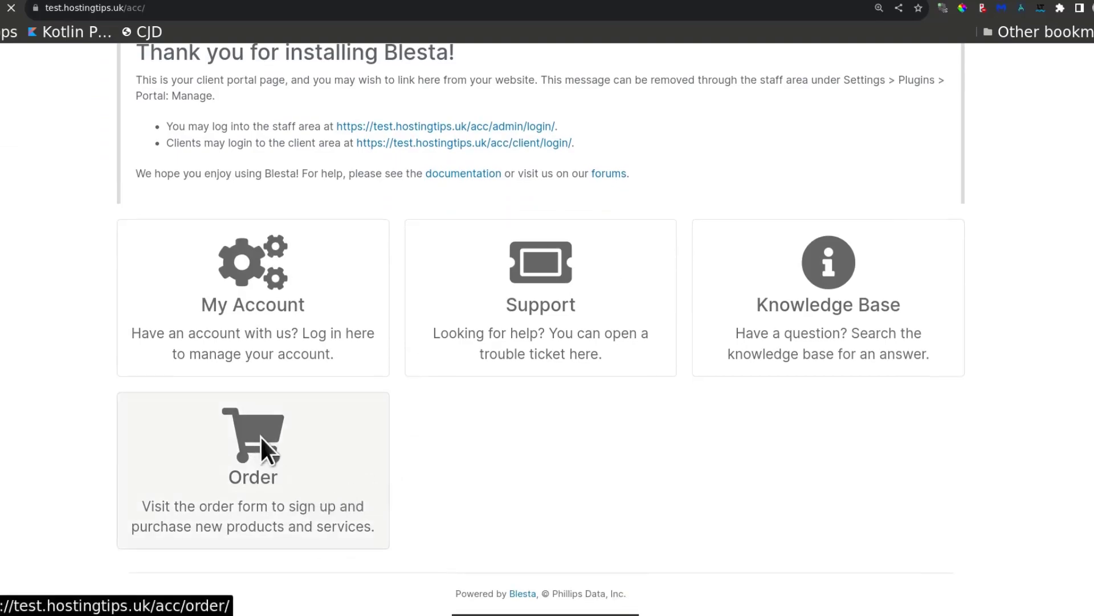
{"action": "scroll", "coordinate": [544, 505], "scroll_direction": "up", "scroll_amount": 3}
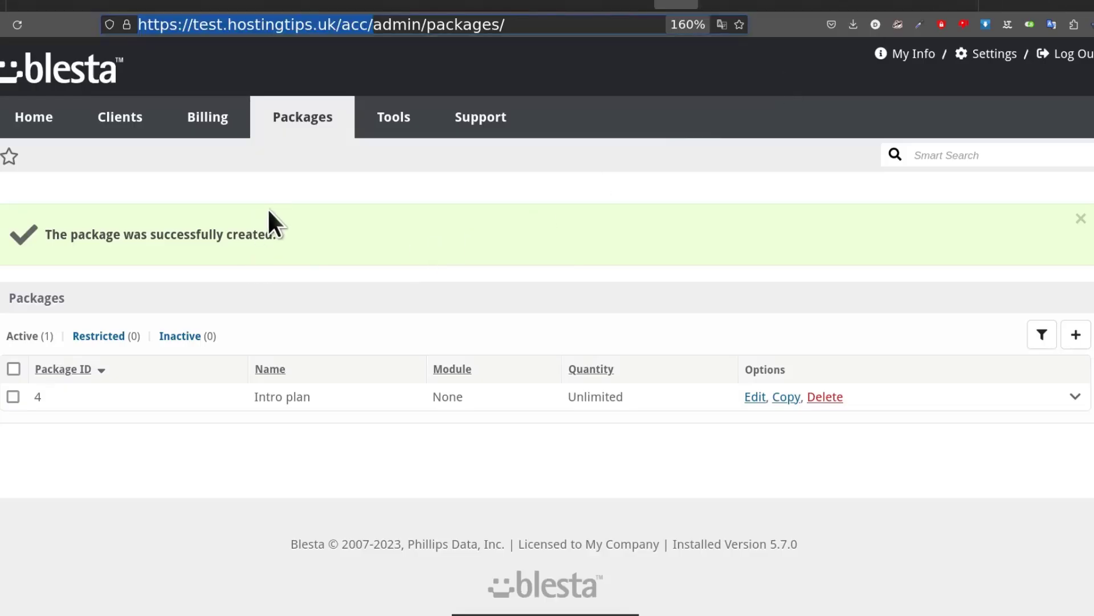
Return to the Blesta admin area in the other browser, open the order forms list and show the order system settings
{"action": "left_click", "coordinate": [308, 119]}
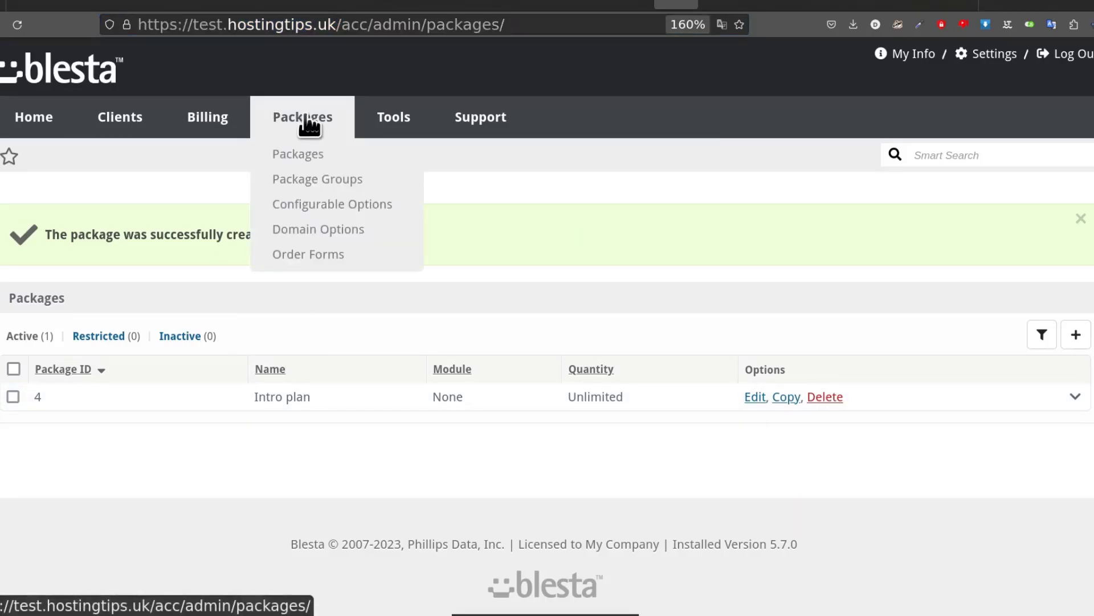
{"action": "left_click", "coordinate": [306, 255]}
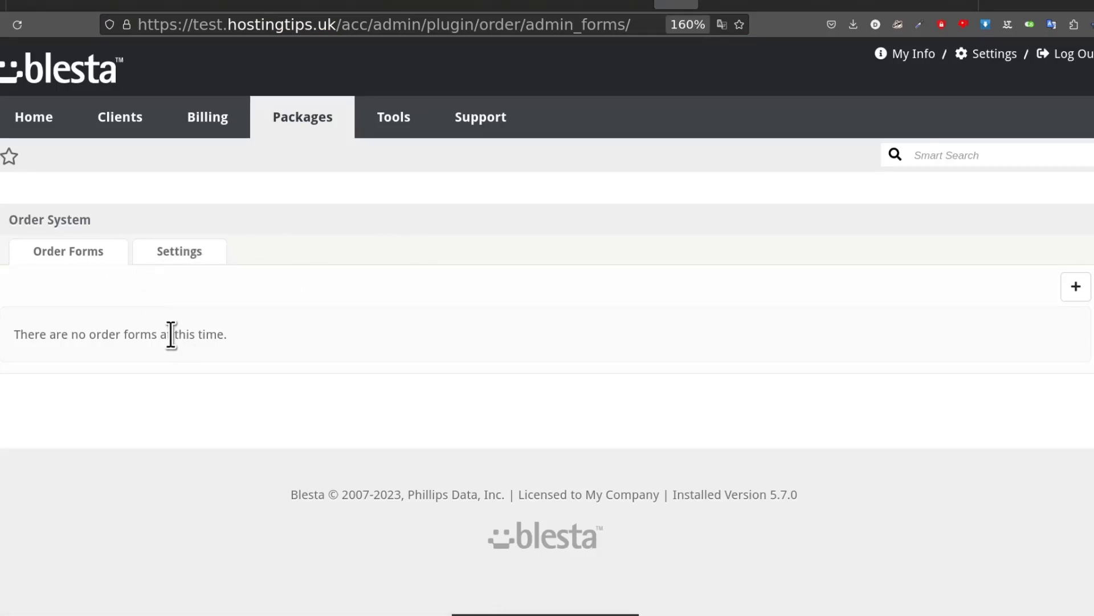
{"action": "left_click", "coordinate": [174, 252]}
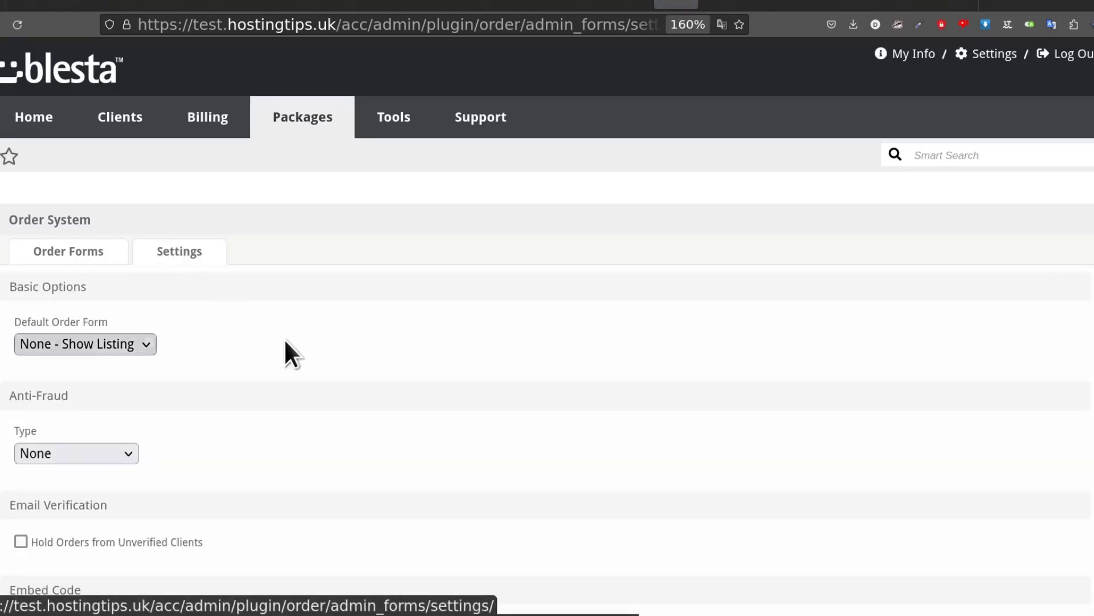
Review the order system's default order form, anti-fraud, email verification, embed code, marketing and registration settings, and save them
{"action": "scroll", "coordinate": [182, 336], "scroll_direction": "down", "scroll_amount": 2}
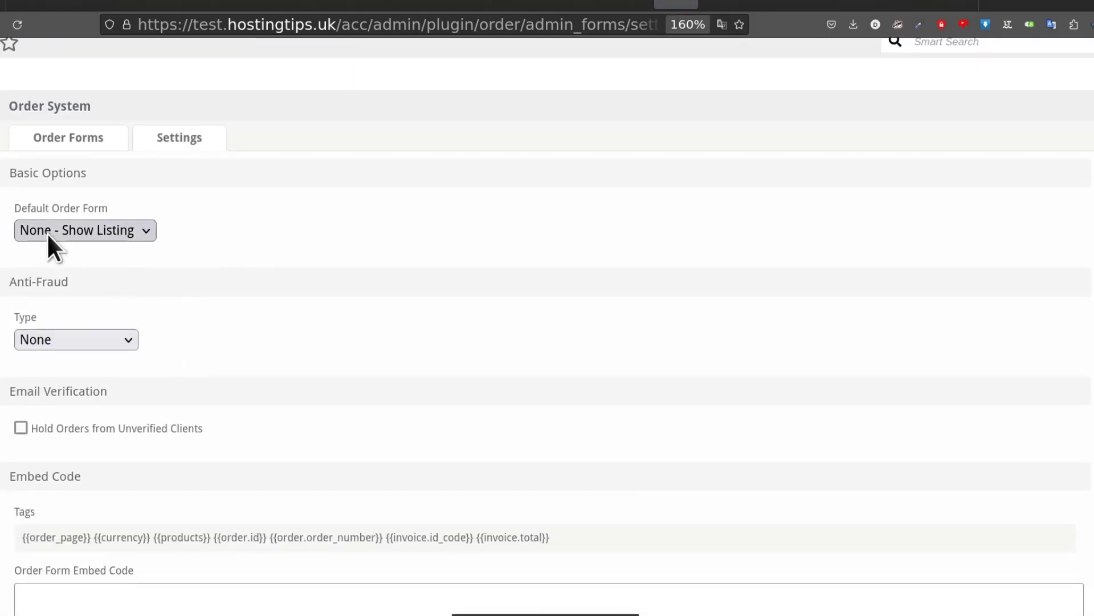
{"action": "left_click", "coordinate": [105, 226]}
{"action": "left_click", "coordinate": [105, 226]}
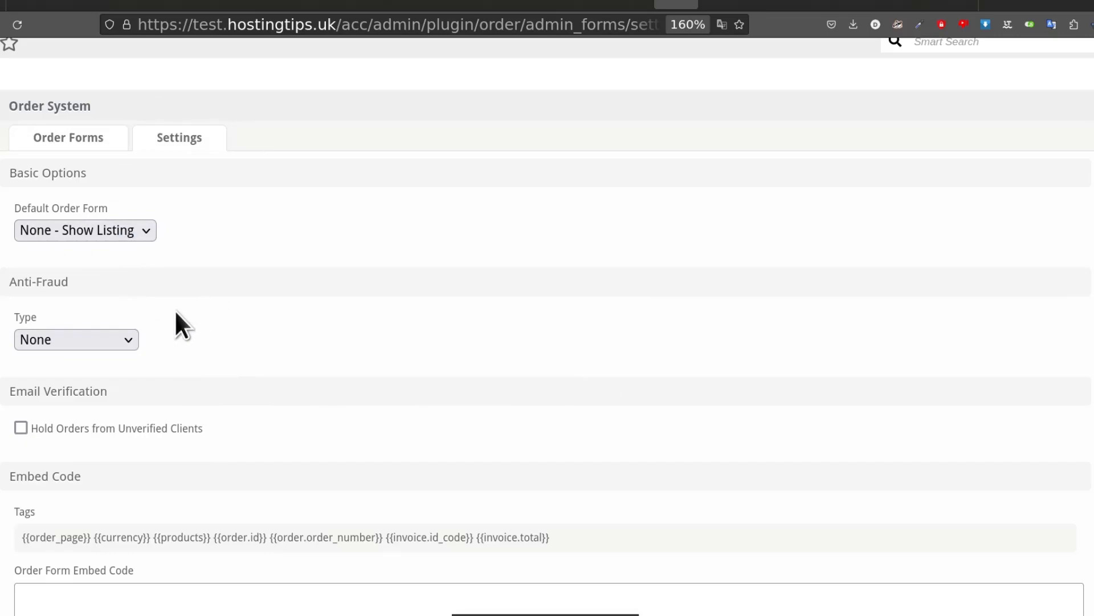
{"action": "scroll", "coordinate": [251, 391], "scroll_direction": "down", "scroll_amount": 2}
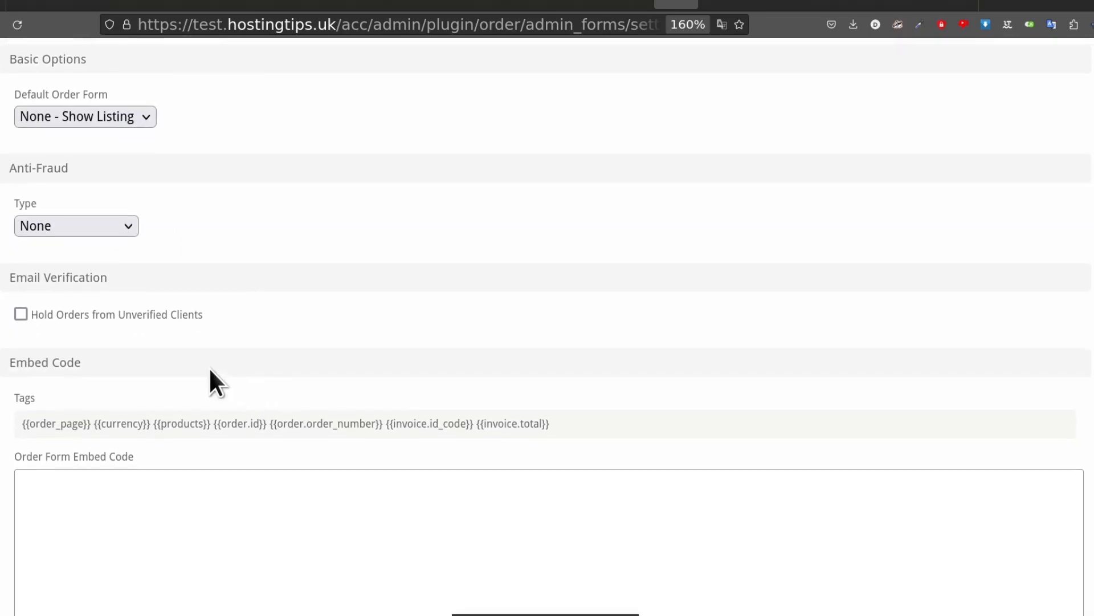
{"action": "left_click", "coordinate": [79, 224]}
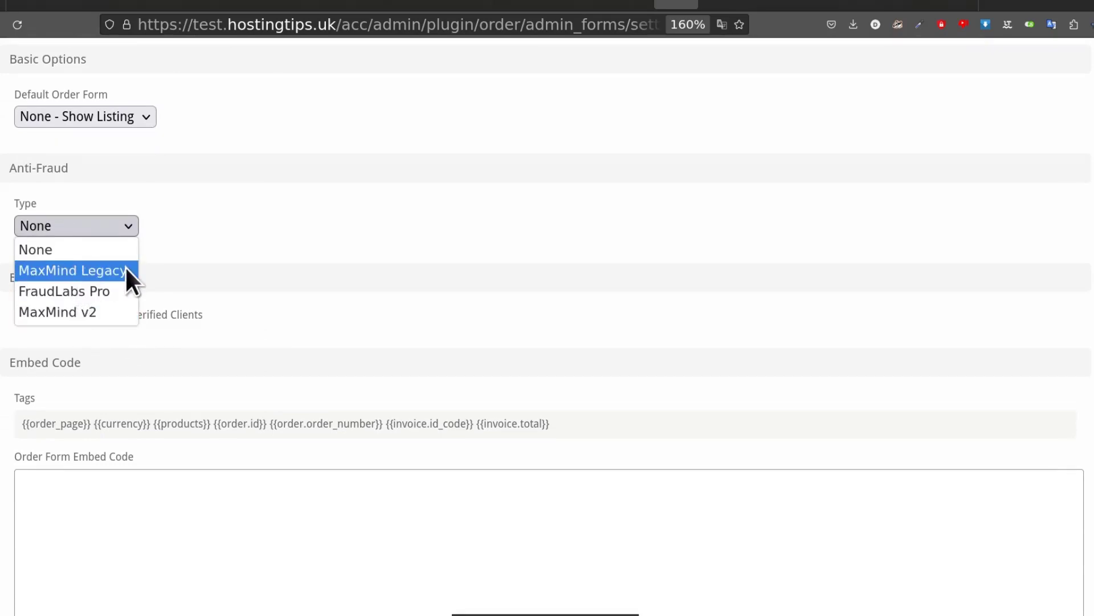
{"action": "left_click", "coordinate": [105, 249]}
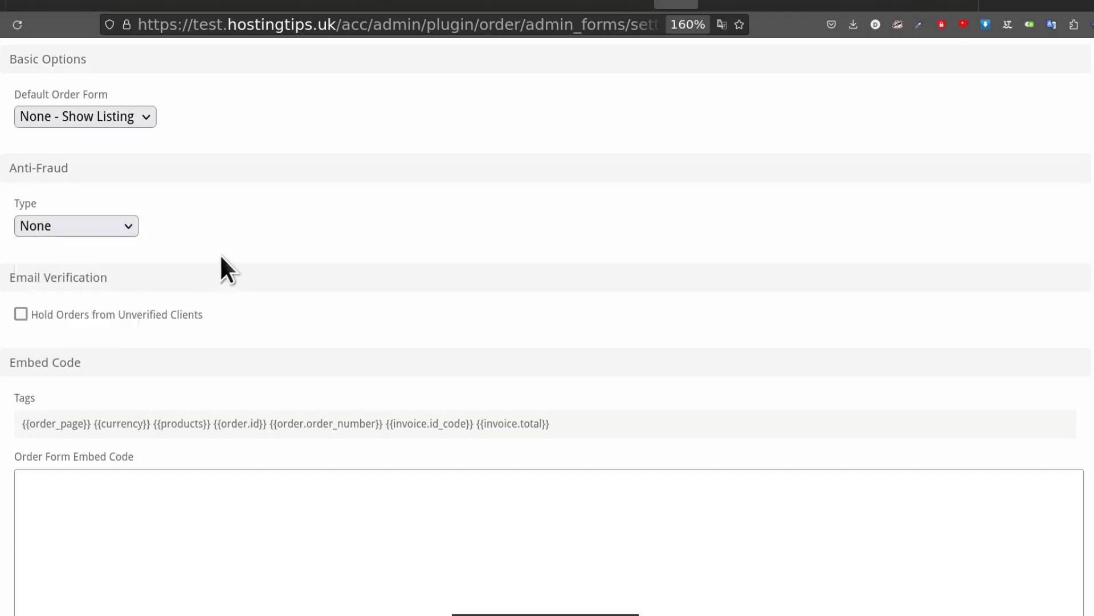
{"action": "scroll", "coordinate": [198, 272], "scroll_direction": "down", "scroll_amount": 3}
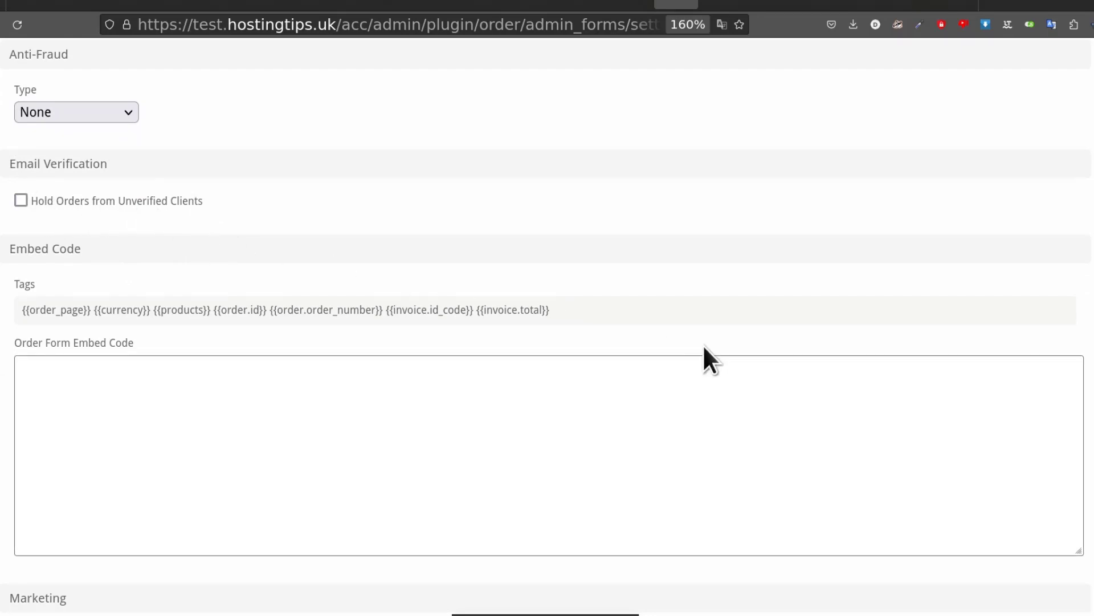
{"action": "scroll", "coordinate": [703, 344], "scroll_direction": "up", "scroll_amount": 5}
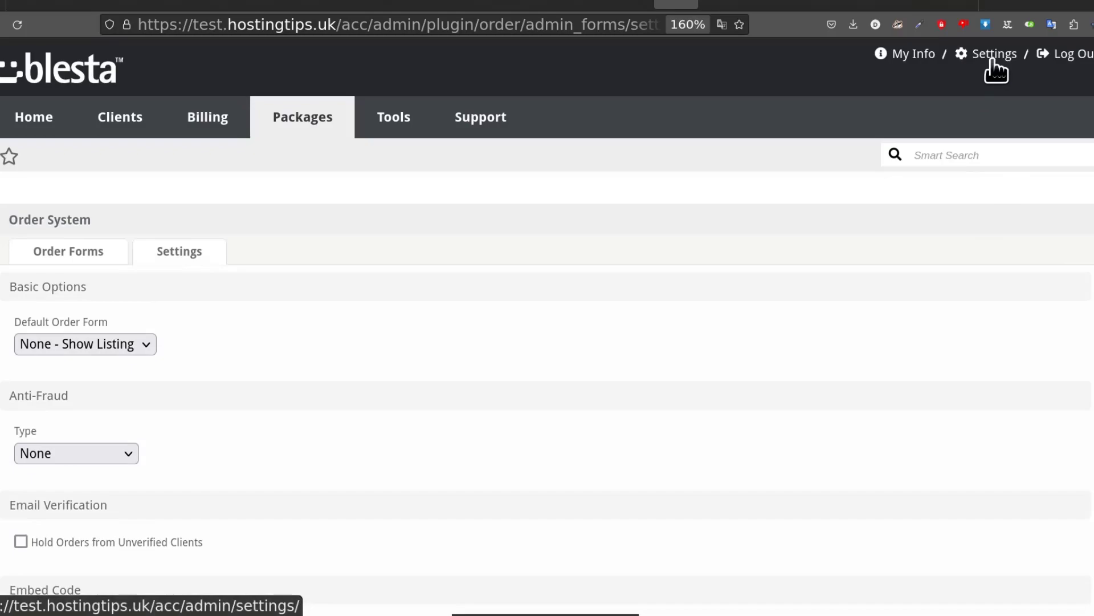
{"action": "scroll", "coordinate": [378, 324], "scroll_direction": "down", "scroll_amount": 5}
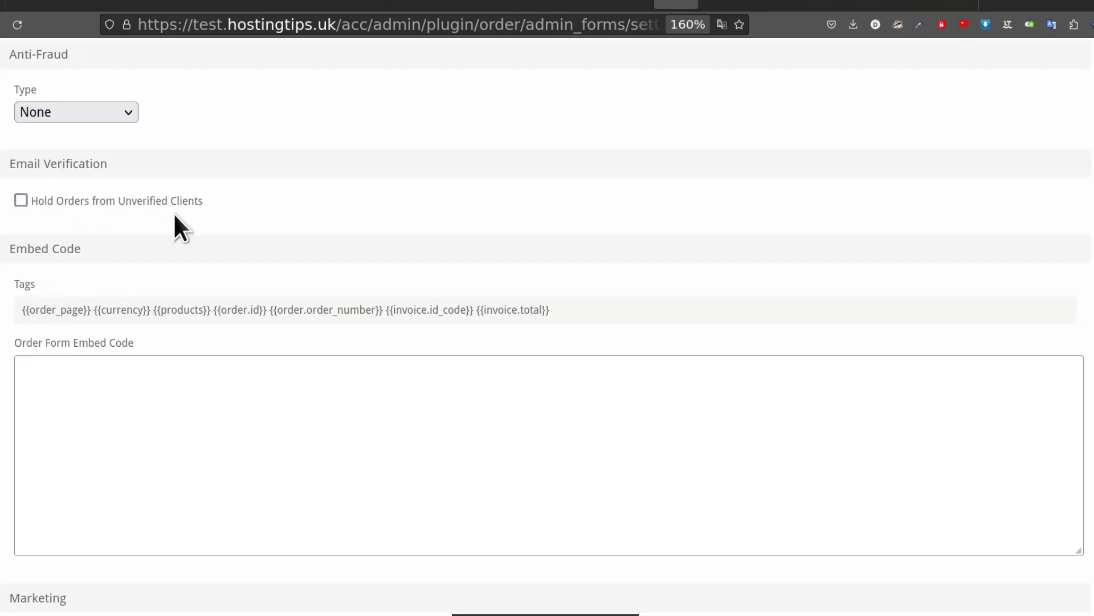
{"action": "scroll", "coordinate": [781, 259], "scroll_direction": "up", "scroll_amount": 5}
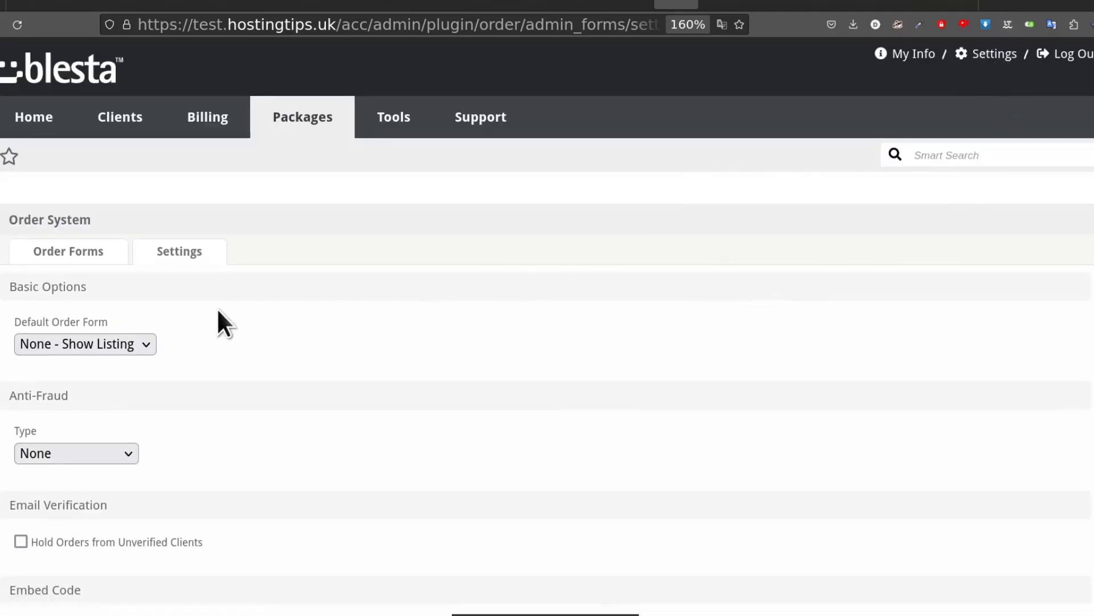
{"action": "scroll", "coordinate": [365, 331], "scroll_direction": "down", "scroll_amount": 4}
{"action": "scroll", "coordinate": [200, 311], "scroll_direction": "down", "scroll_amount": 4}
{"action": "scroll", "coordinate": [198, 310], "scroll_direction": "up", "scroll_amount": 2}
{"action": "scroll", "coordinate": [171, 313], "scroll_direction": "down", "scroll_amount": 6}
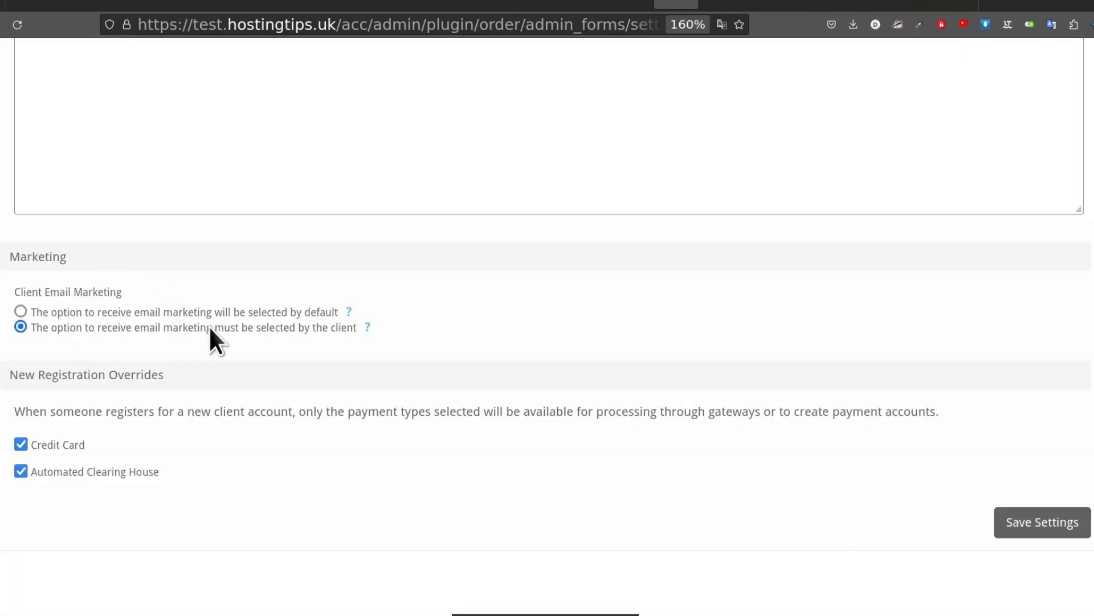
{"action": "scroll", "coordinate": [159, 357], "scroll_direction": "down", "scroll_amount": 2}
{"action": "scroll", "coordinate": [158, 319], "scroll_direction": "up", "scroll_amount": 8}
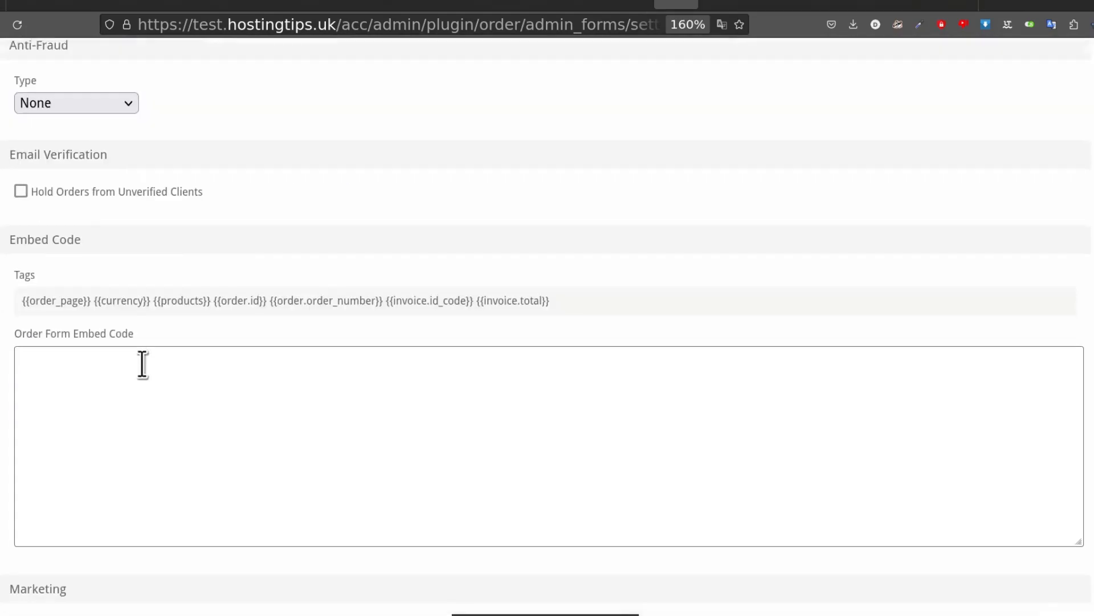
{"action": "scroll", "coordinate": [142, 365], "scroll_direction": "down", "scroll_amount": 6}
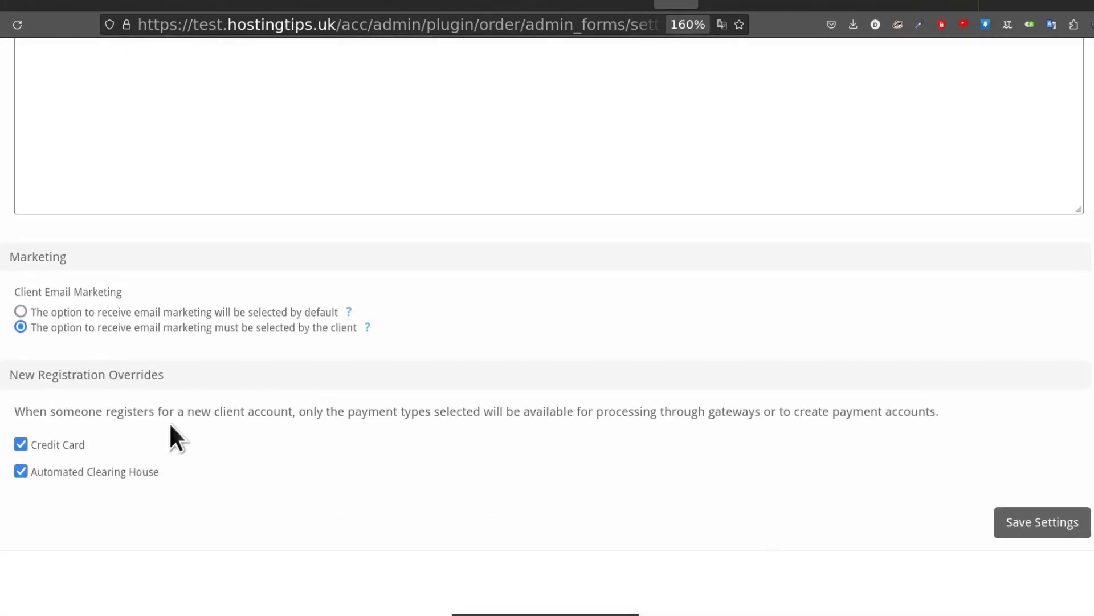
{"action": "left_click", "coordinate": [1048, 529]}
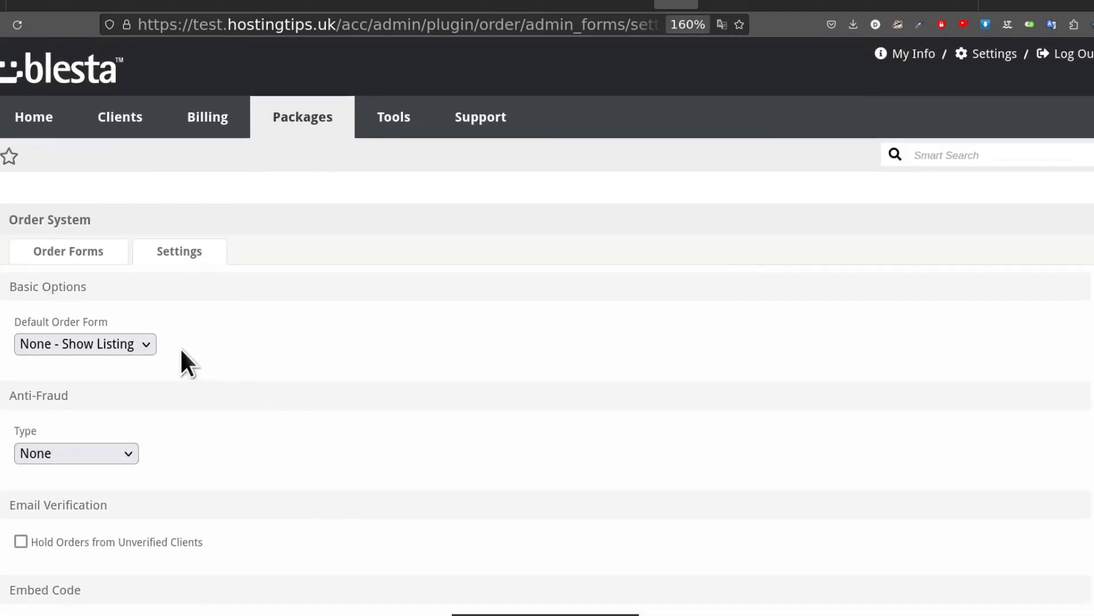
Start a new order form named "Digital Marketing plans" and assign the Digital Marketing package group to it
{"action": "left_click", "coordinate": [65, 252]}
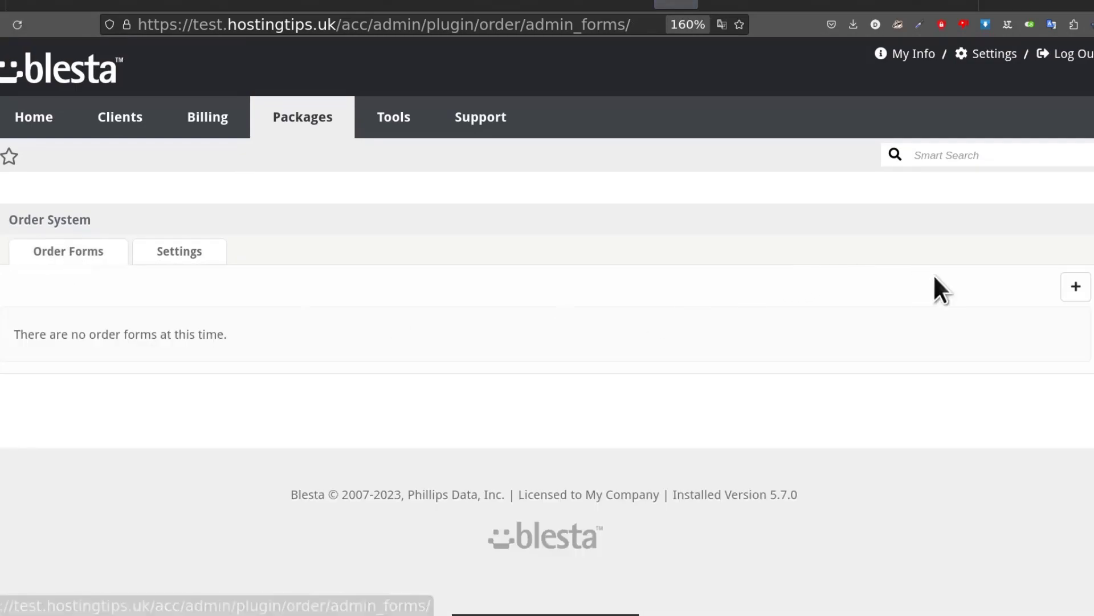
{"action": "left_click", "coordinate": [1076, 286]}
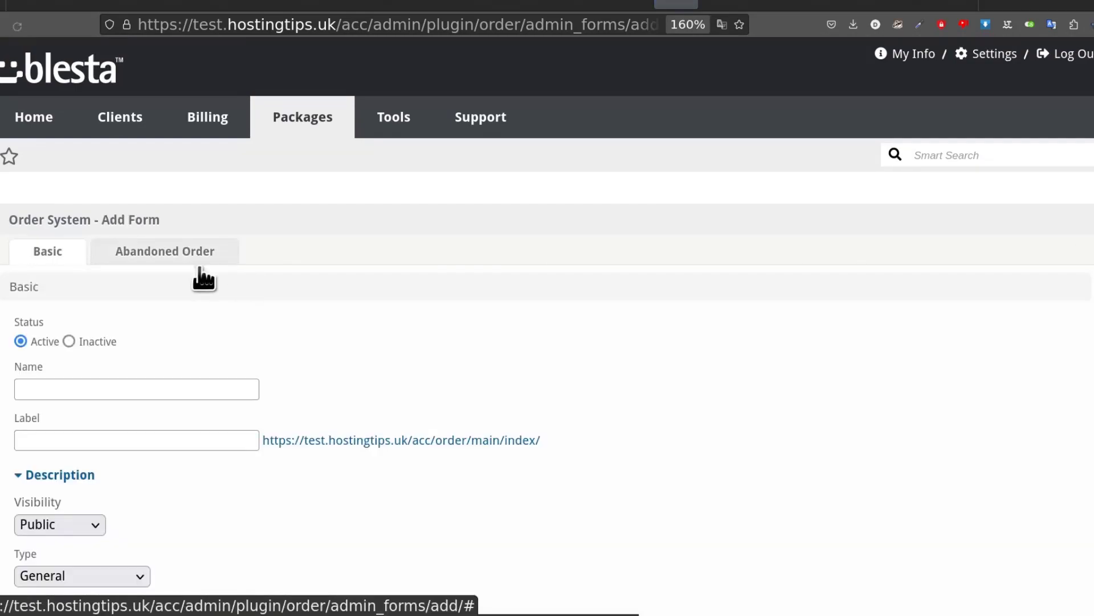
{"action": "scroll", "coordinate": [111, 297], "scroll_direction": "down", "scroll_amount": 3}
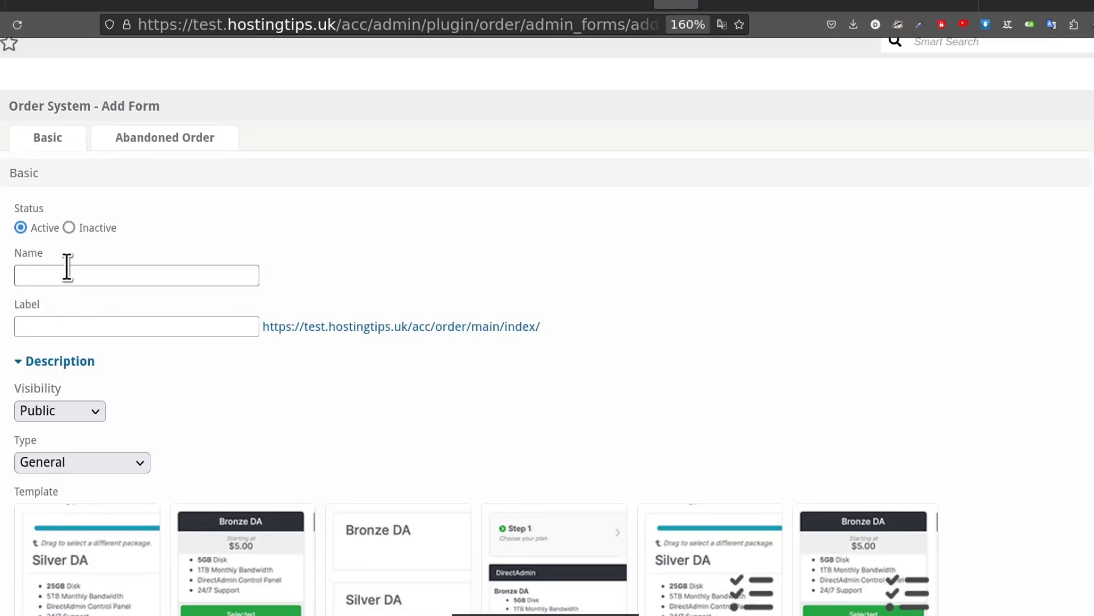
{"action": "type", "text": "Digital Marketing plans"}
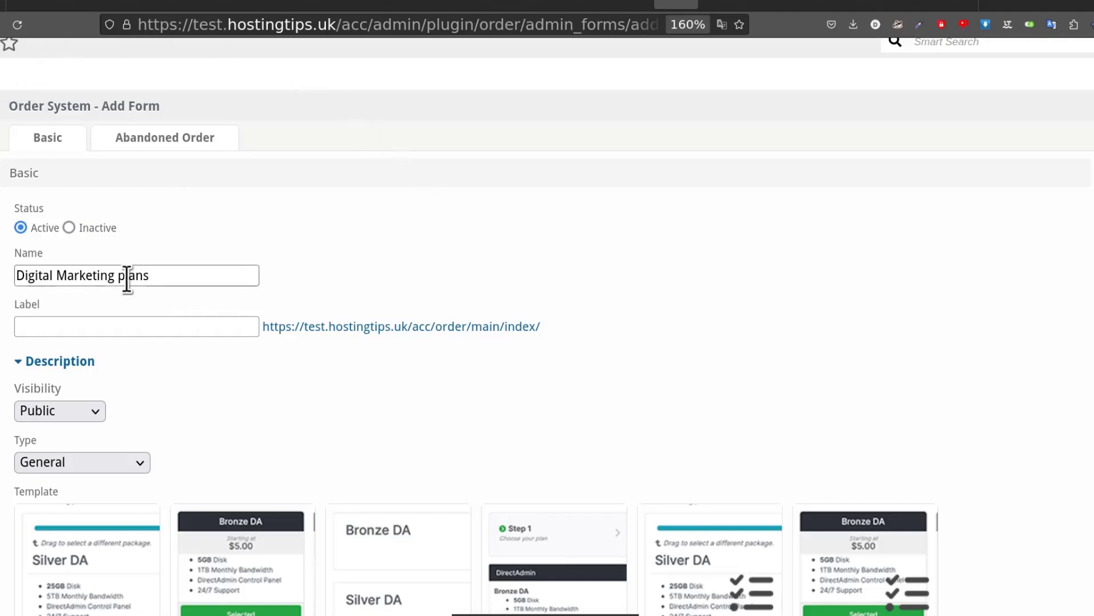
{"action": "scroll", "coordinate": [135, 342], "scroll_direction": "down", "scroll_amount": 15}
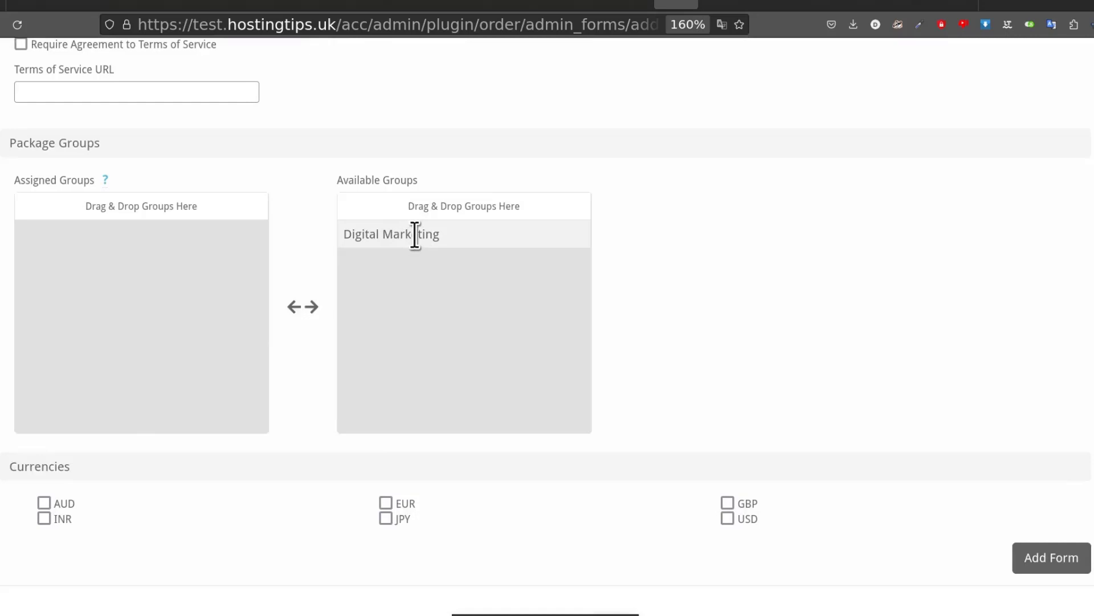
{"action": "left_click_drag", "start_coordinate": [427, 235], "coordinate": [107, 248]}
Set the order form's label to "dm" and keep its type as General
{"action": "scroll", "coordinate": [211, 350], "scroll_direction": "up", "scroll_amount": 15}
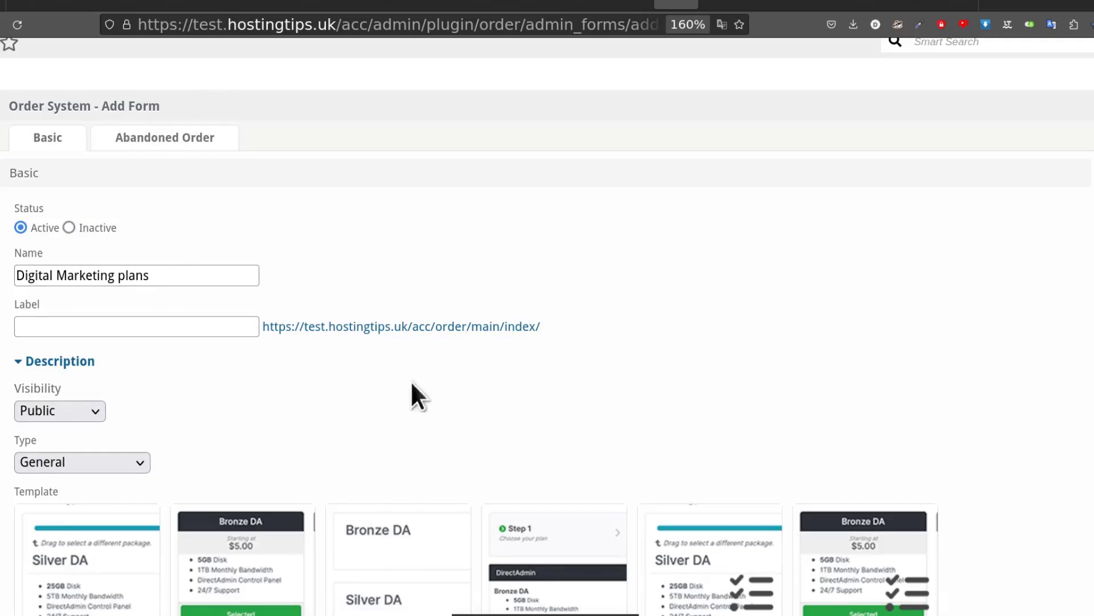
{"action": "scroll", "coordinate": [118, 336], "scroll_direction": "down", "scroll_amount": 2}
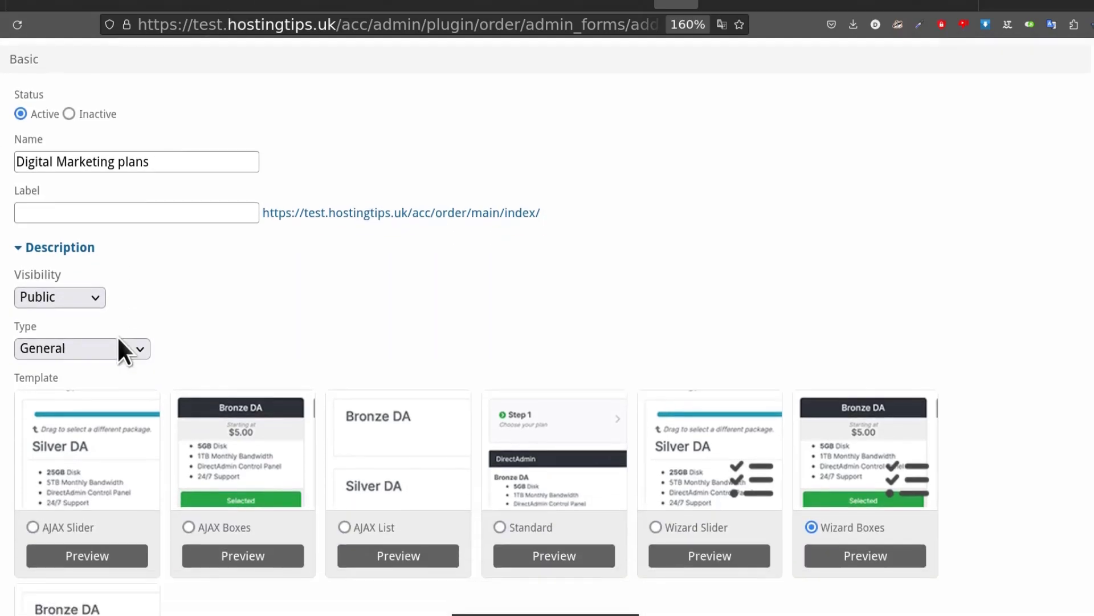
{"action": "left_click", "coordinate": [55, 212]}
{"action": "type", "text": "dm"}
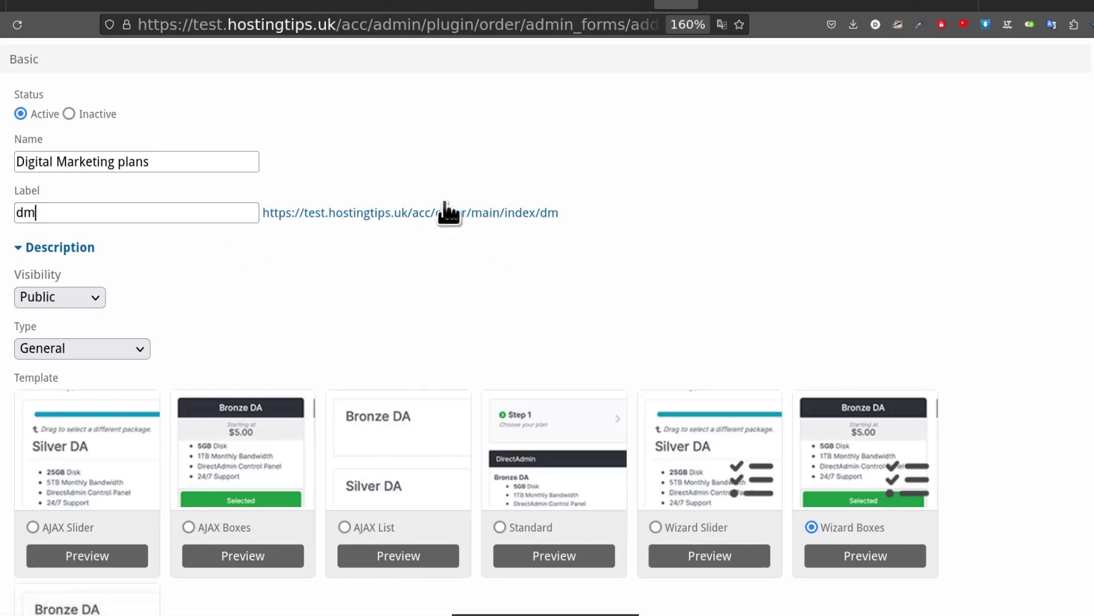
{"action": "scroll", "coordinate": [55, 312], "scroll_direction": "down", "scroll_amount": 1}
{"action": "scroll", "coordinate": [54, 311], "scroll_direction": "down", "scroll_amount": 3}
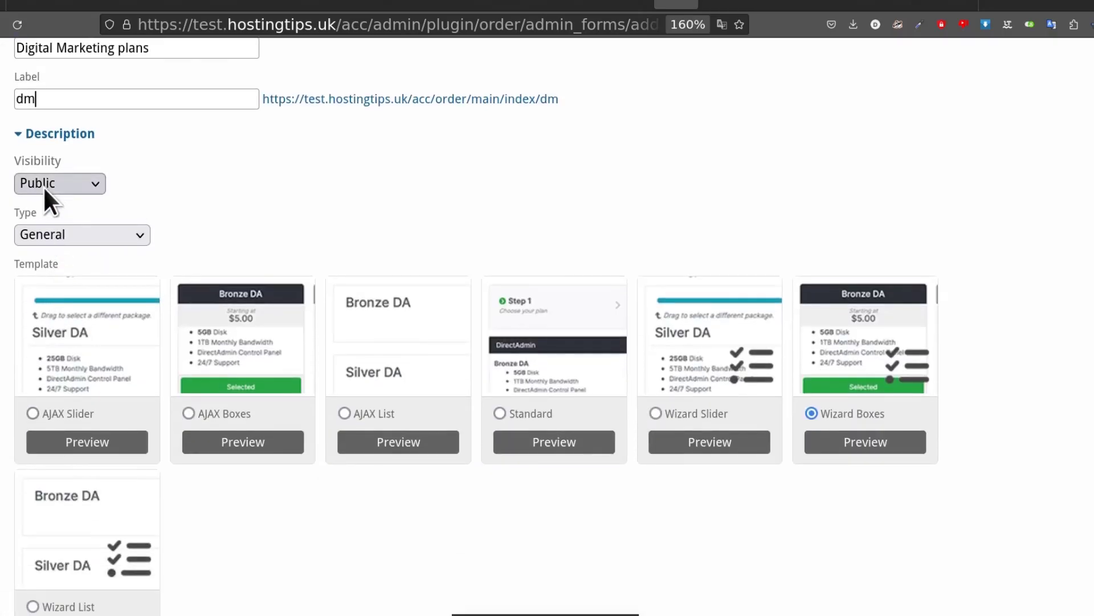
{"action": "left_click", "coordinate": [67, 238]}
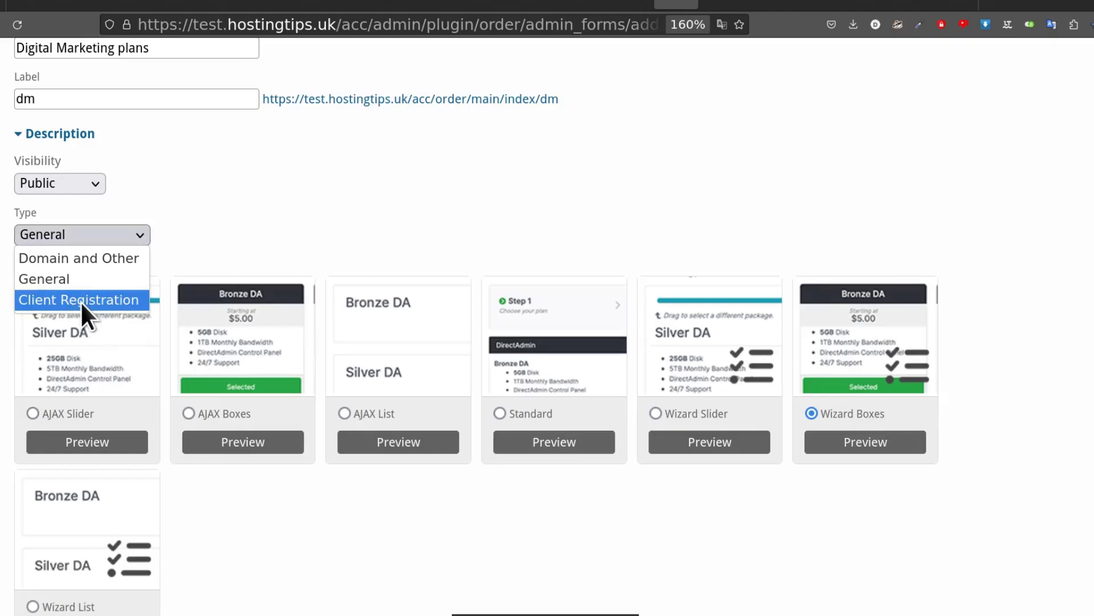
{"action": "left_click", "coordinate": [56, 279]}
Preview the Wizard Boxes, Wizard Slider and AJAX List templates, and choose AJAX List for the order form
{"action": "scroll", "coordinate": [213, 271], "scroll_direction": "down", "scroll_amount": 4}
{"action": "scroll", "coordinate": [137, 258], "scroll_direction": "up", "scroll_amount": 2}
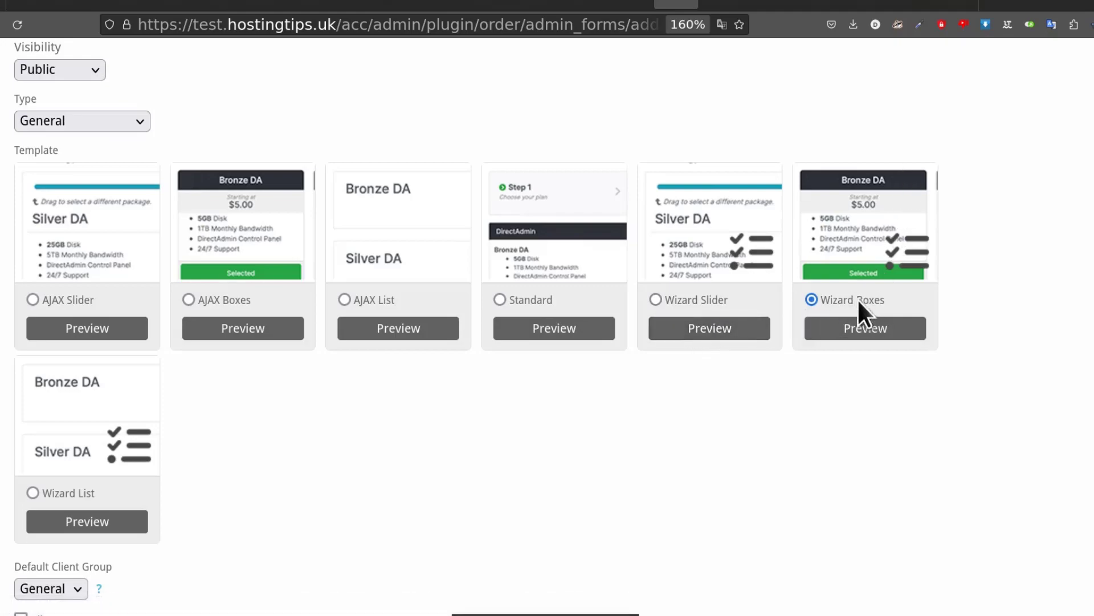
{"action": "left_click", "coordinate": [867, 334]}
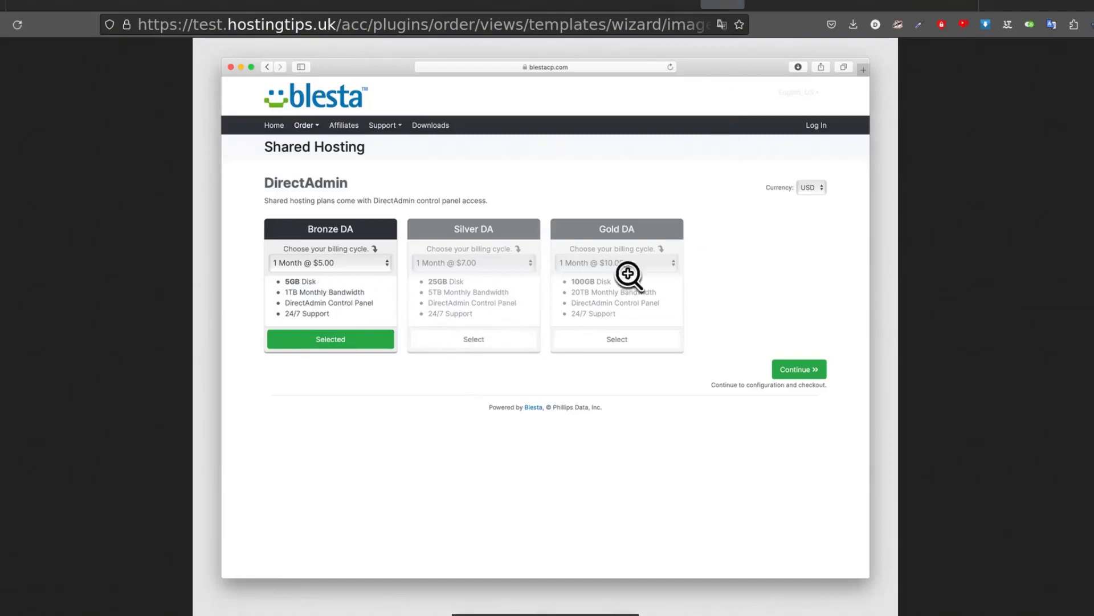
{"action": "left_click", "coordinate": [737, 7]}
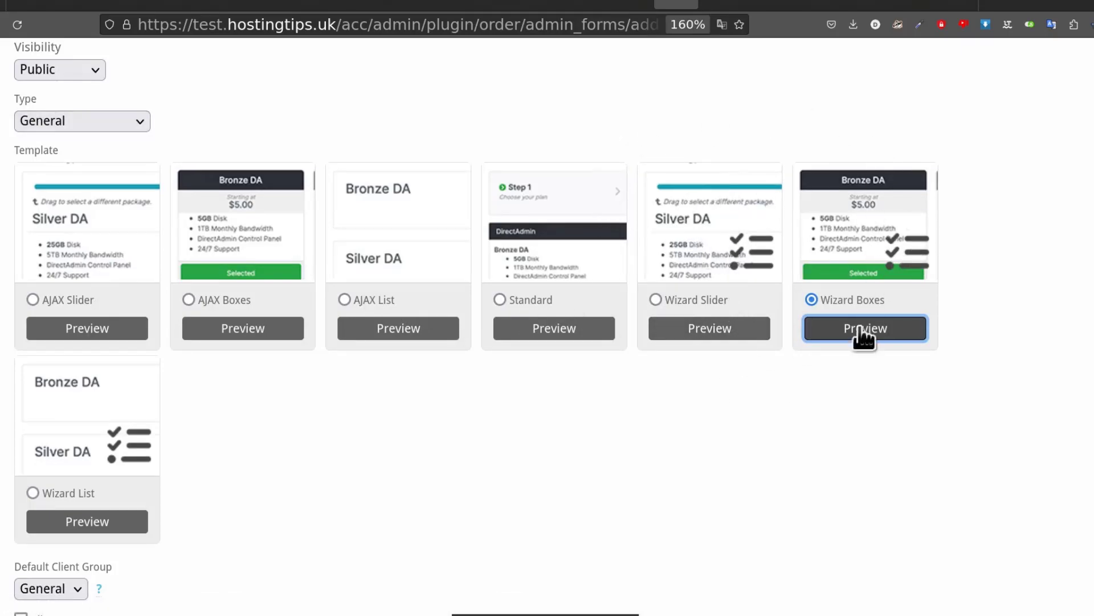
{"action": "left_click", "coordinate": [701, 334]}
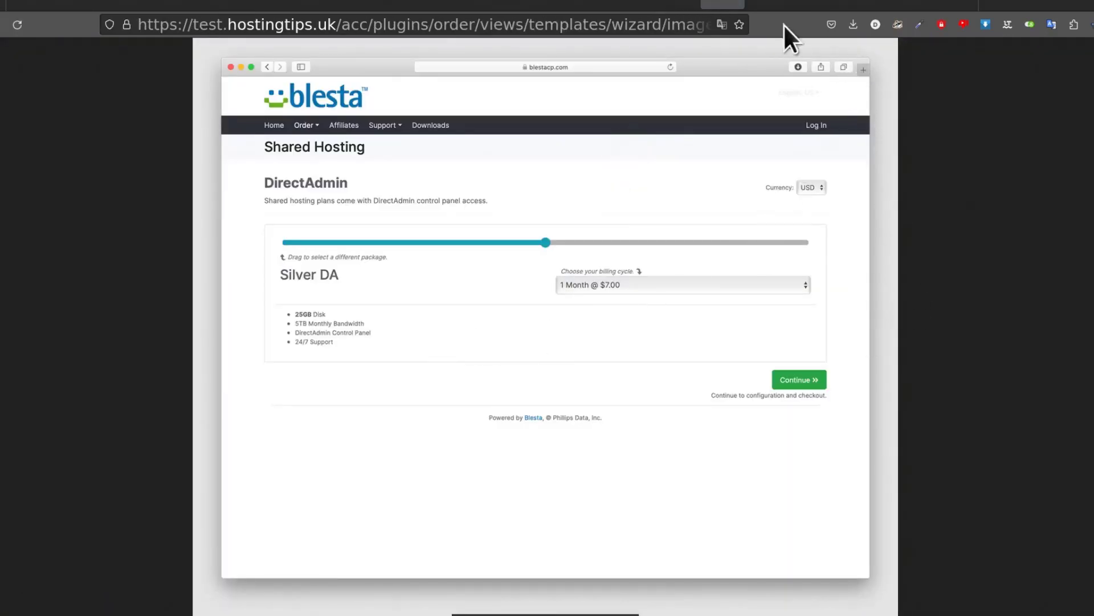
{"action": "left_click", "coordinate": [741, 5]}
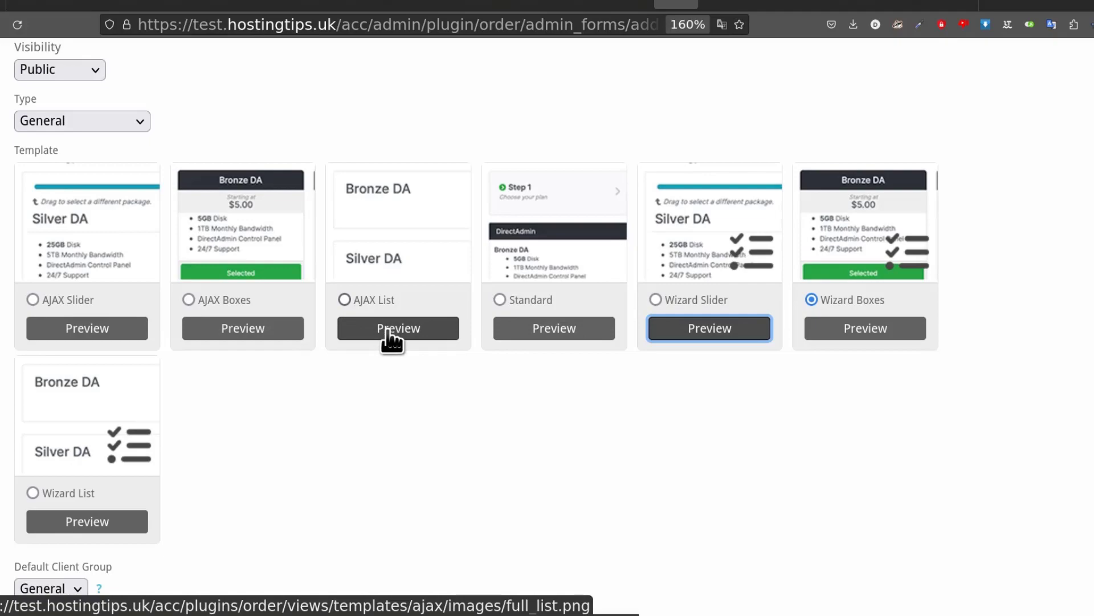
{"action": "left_click", "coordinate": [391, 336]}
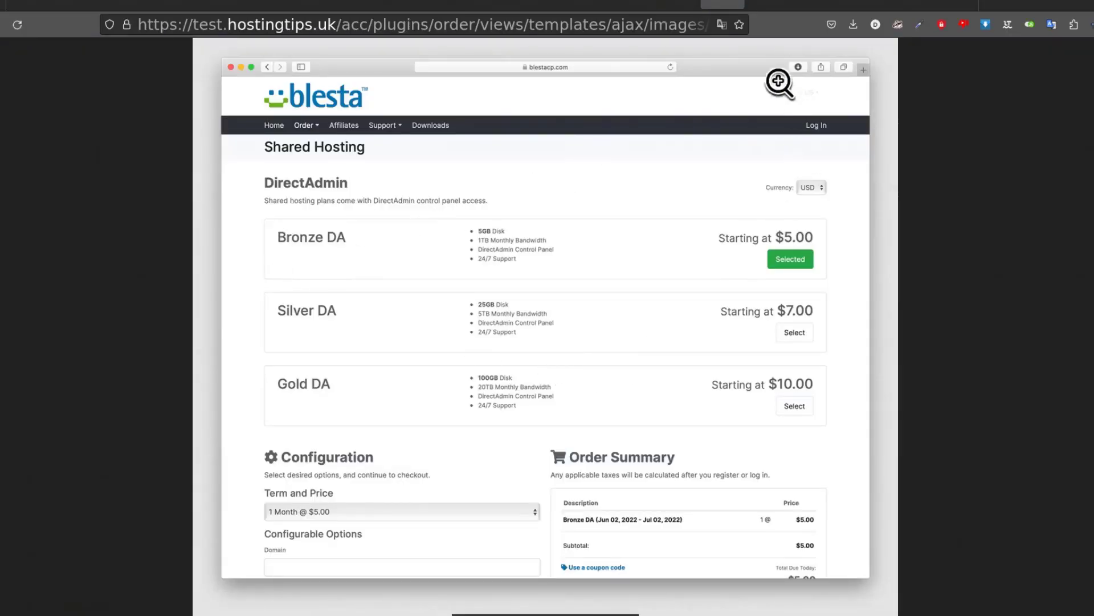
{"action": "left_click", "coordinate": [740, 5]}
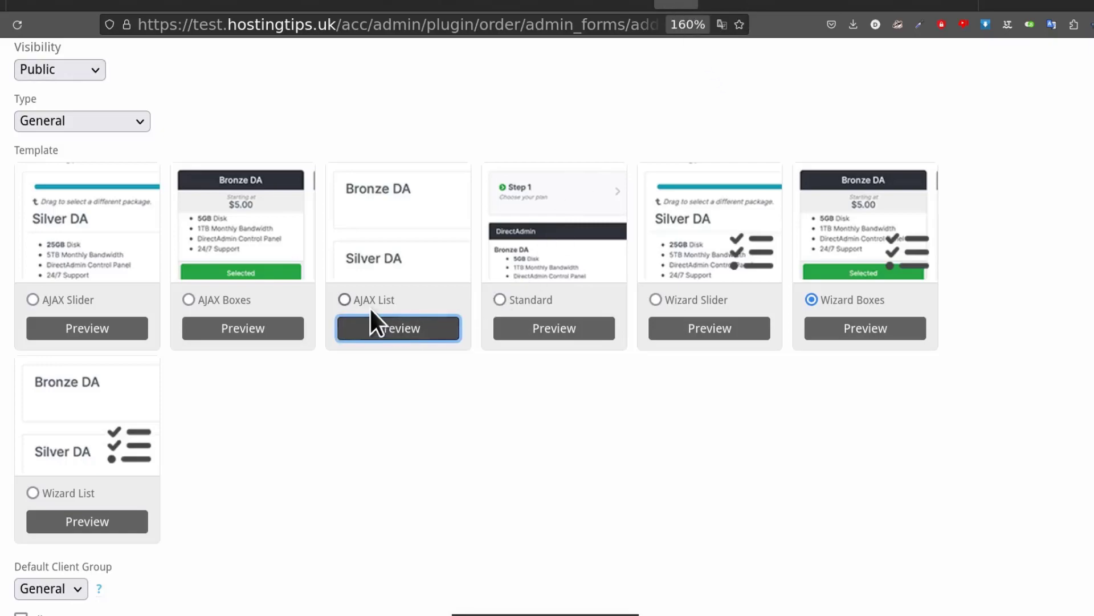
{"action": "left_click", "coordinate": [344, 299]}
Keep General as the order form's default client group and enable Force Secure Connection (HTTPS)
{"action": "scroll", "coordinate": [245, 406], "scroll_direction": "down", "scroll_amount": 4}
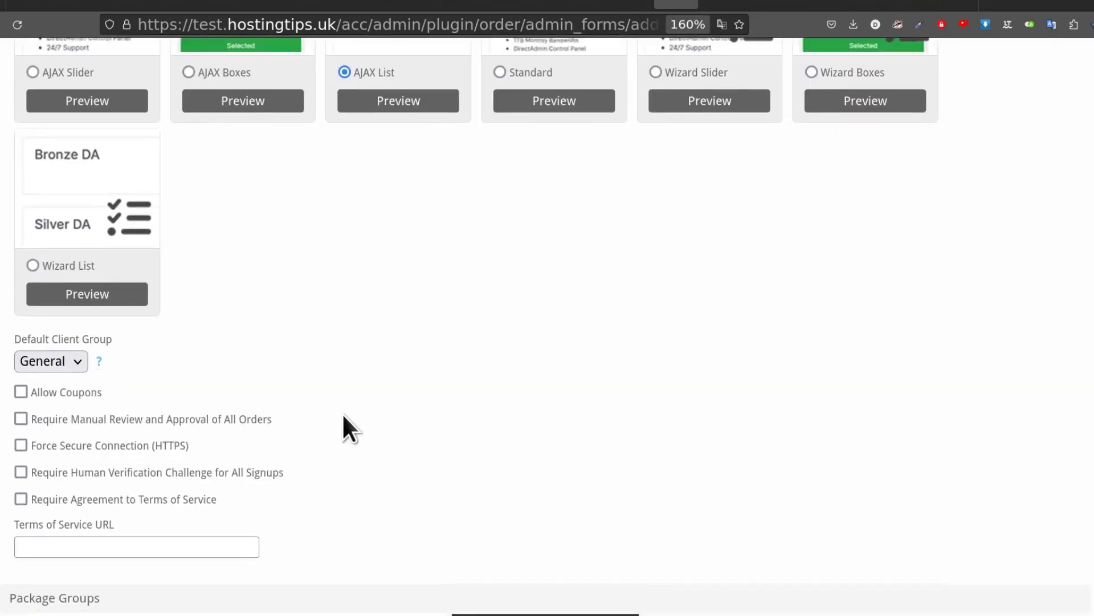
{"action": "scroll", "coordinate": [251, 299], "scroll_direction": "down", "scroll_amount": 4}
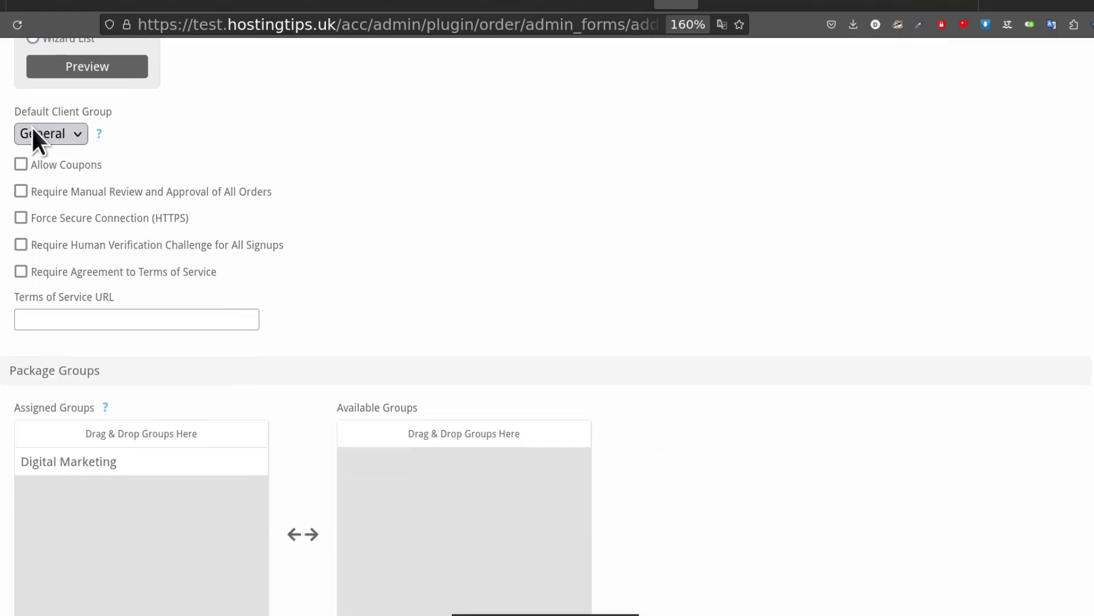
{"action": "left_click", "coordinate": [60, 127]}
{"action": "left_click", "coordinate": [61, 128]}
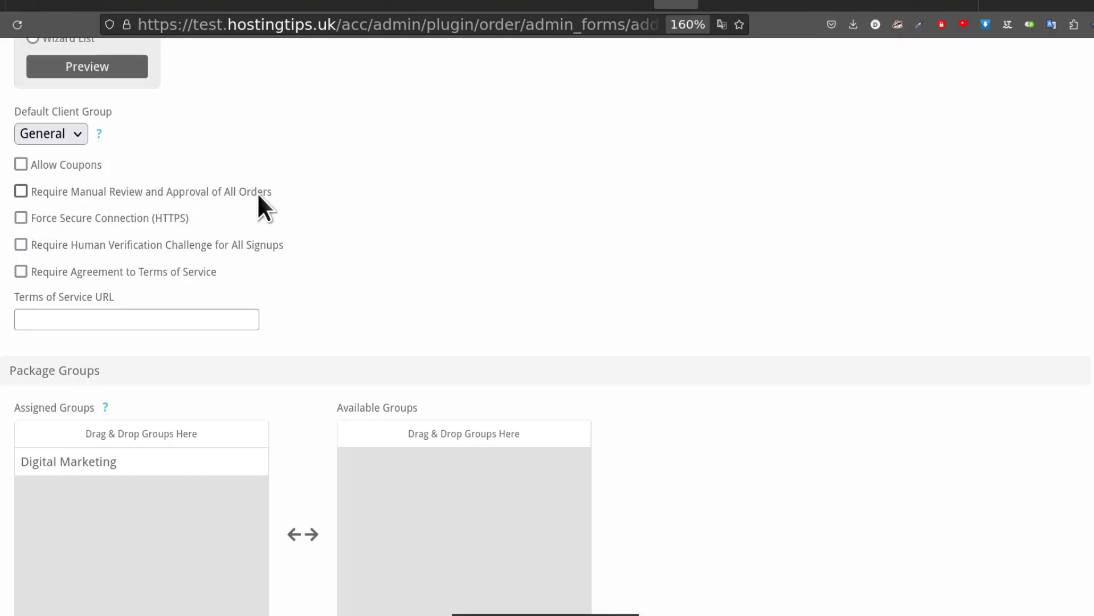
{"action": "left_click", "coordinate": [21, 218]}
{"action": "scroll", "coordinate": [179, 216], "scroll_direction": "down", "scroll_amount": 2}
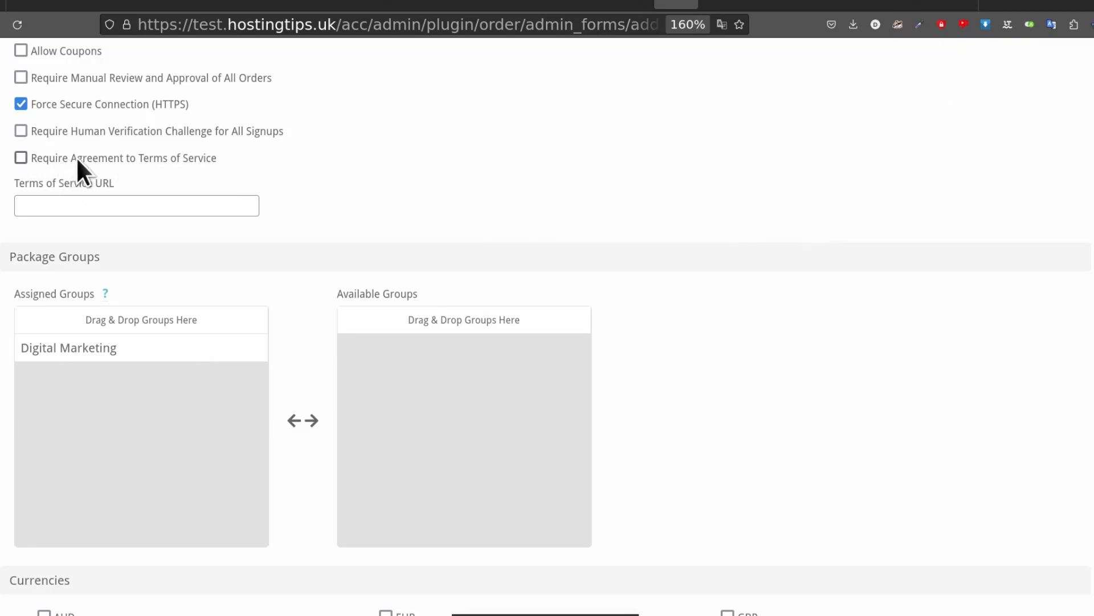
{"action": "left_click", "coordinate": [68, 205]}
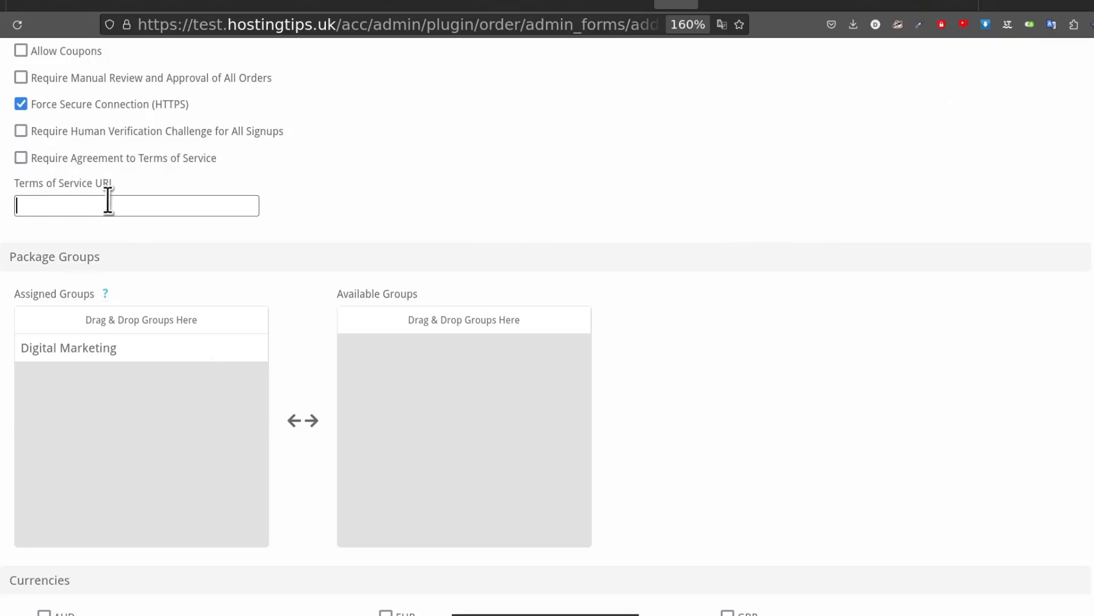
Enable AUD, EUR, GBP, INR, JPY and USD as the order form's currencies and add the form
{"action": "scroll", "coordinate": [490, 213], "scroll_direction": "down", "scroll_amount": 2}
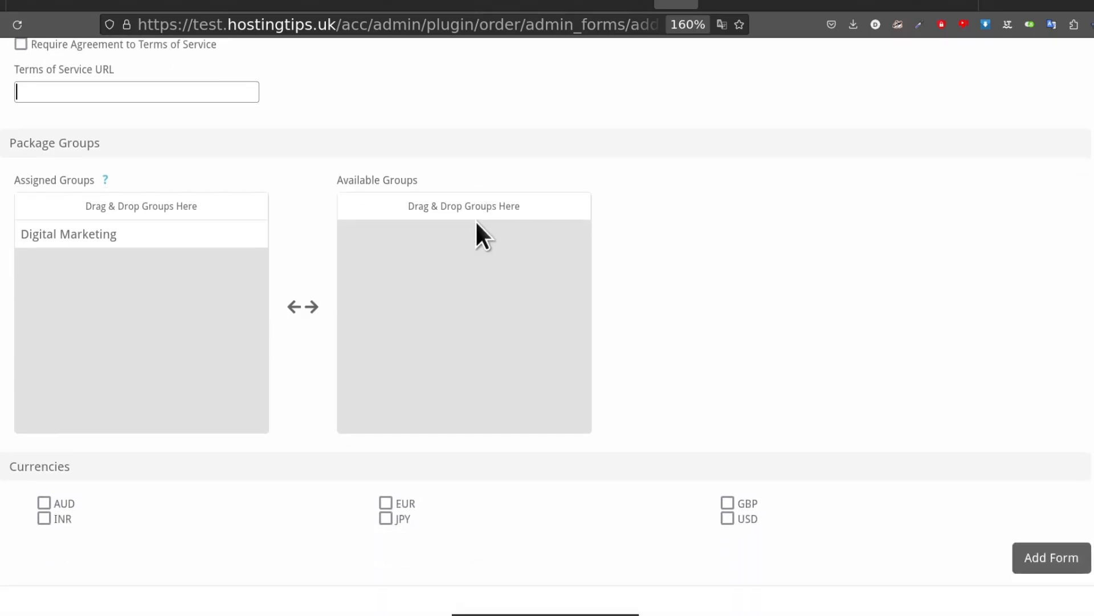
{"action": "scroll", "coordinate": [177, 425], "scroll_direction": "down", "scroll_amount": 3}
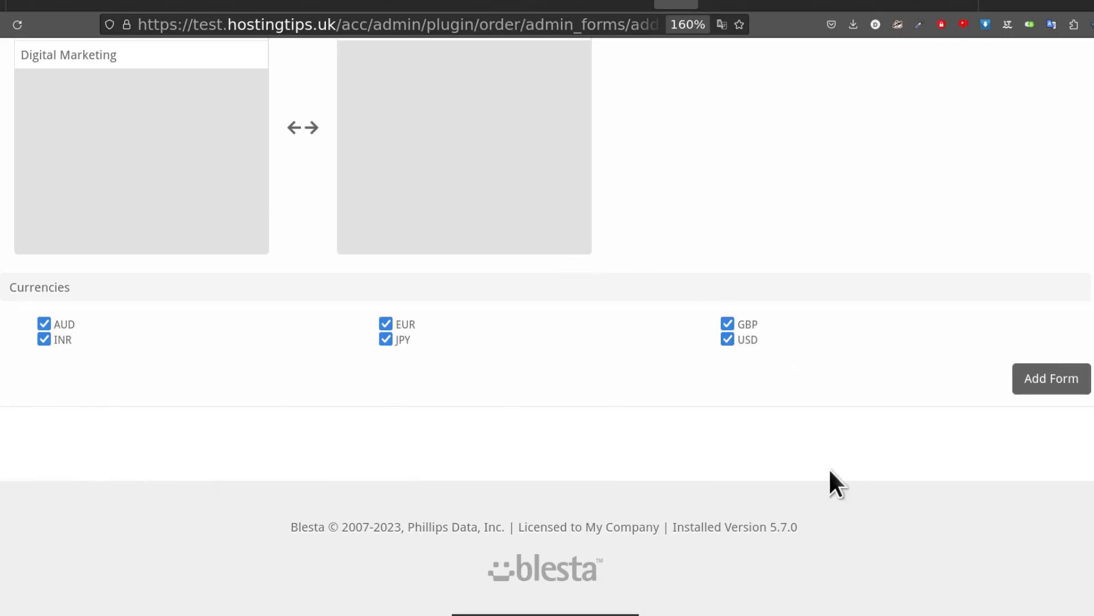
{"action": "scroll", "coordinate": [901, 398], "scroll_direction": "up", "scroll_amount": 15}
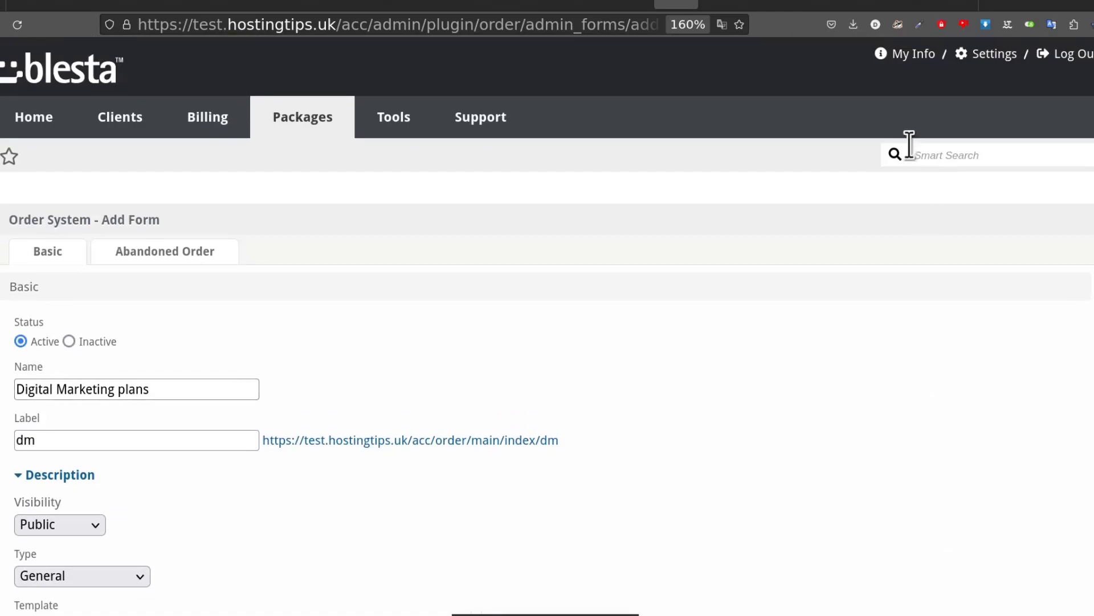
{"action": "scroll", "coordinate": [952, 490], "scroll_direction": "down", "scroll_amount": 15}
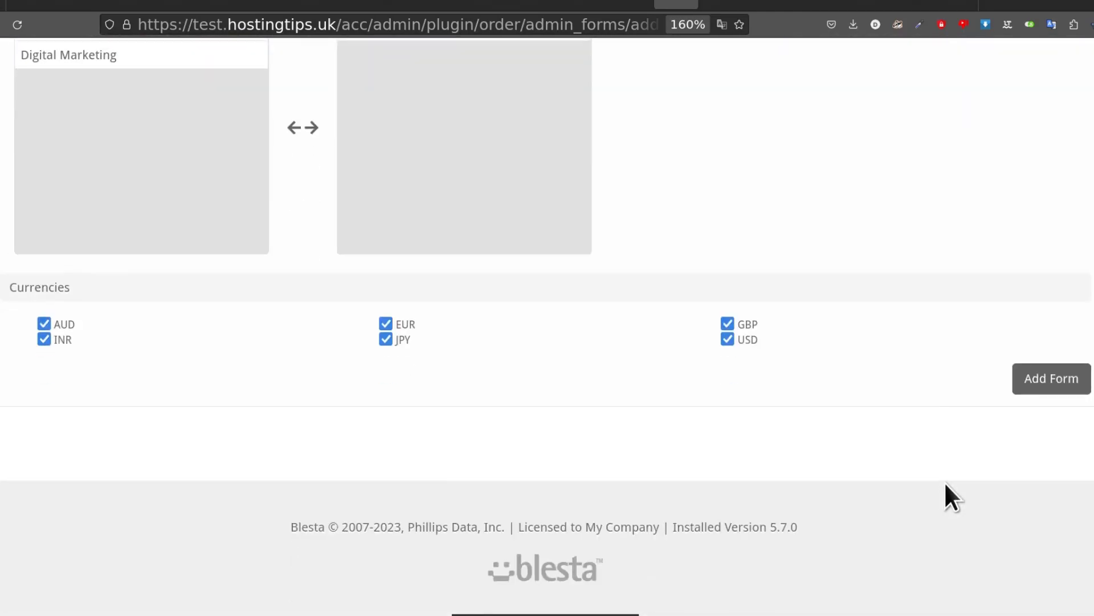
{"action": "left_click", "coordinate": [1053, 383]}
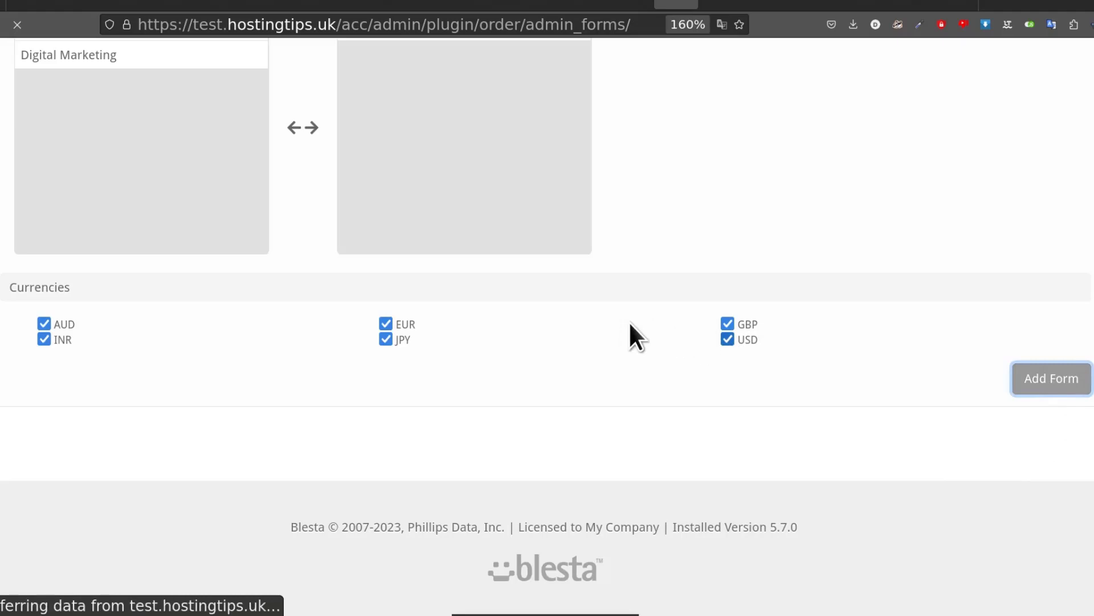
{"action": "scroll", "coordinate": [684, 336], "scroll_direction": "up", "scroll_amount": 13}
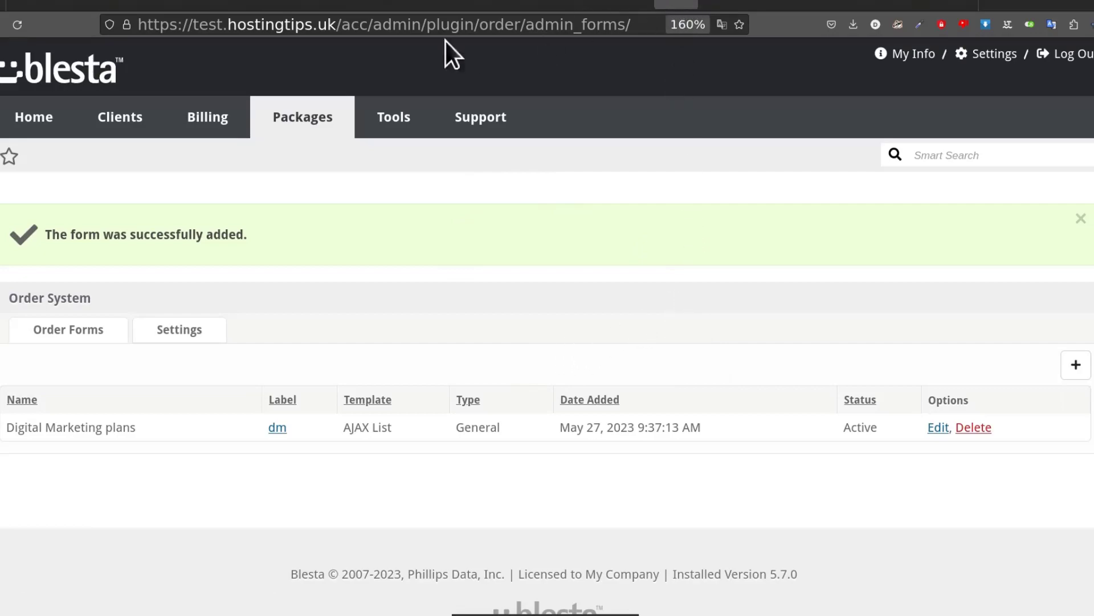
Switch to the Blesta client portal in the other browser and open the Digital Marketing plans order page
{"action": "key", "text": "alt+Tab"}
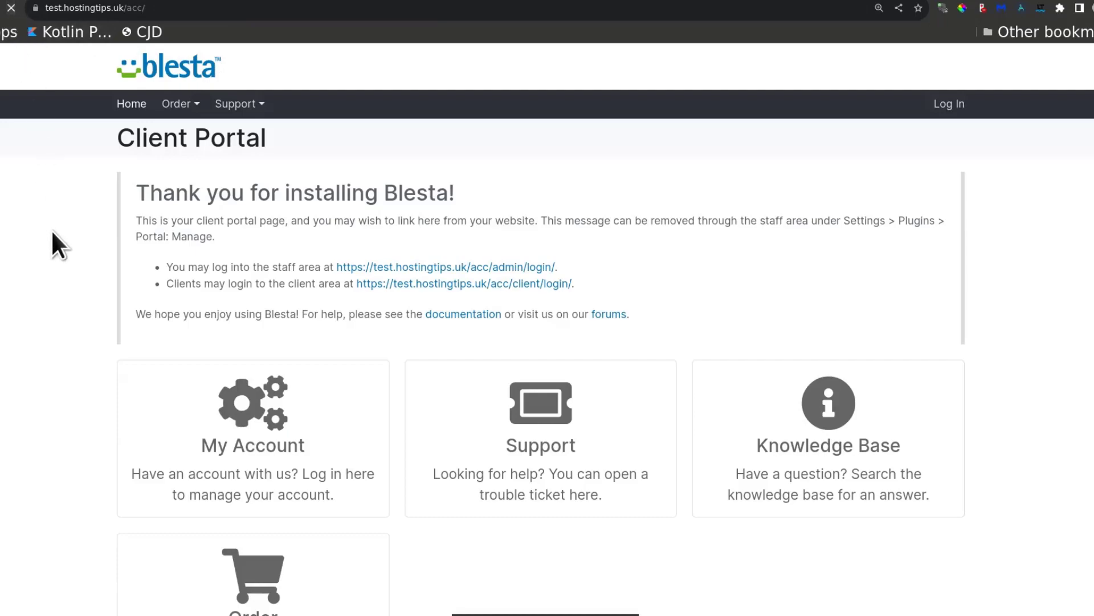
{"action": "scroll", "coordinate": [334, 311], "scroll_direction": "down", "scroll_amount": 3}
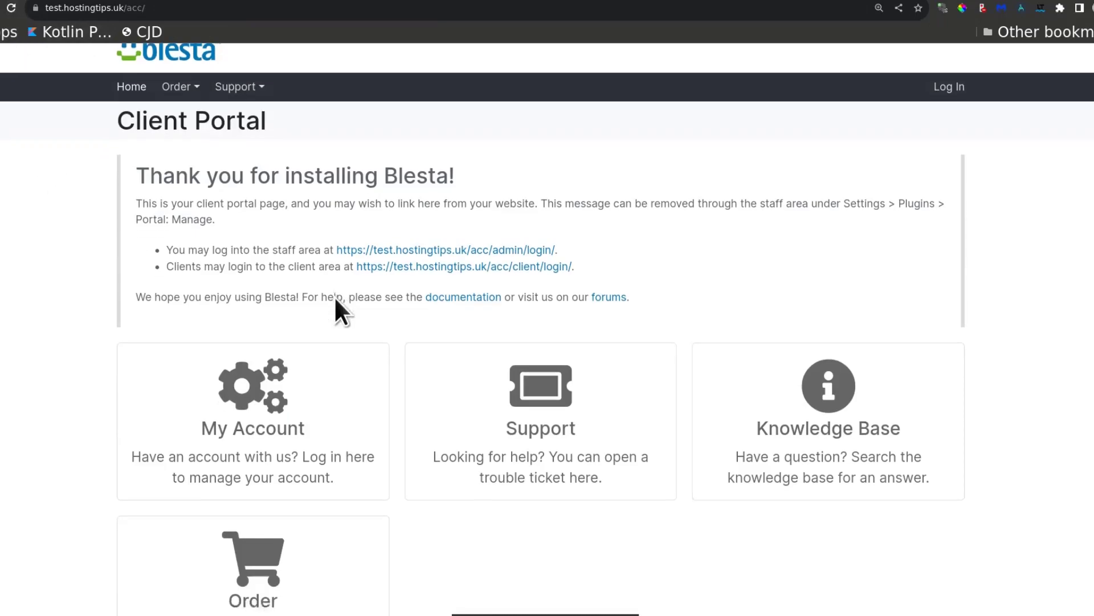
{"action": "left_click", "coordinate": [259, 437]}
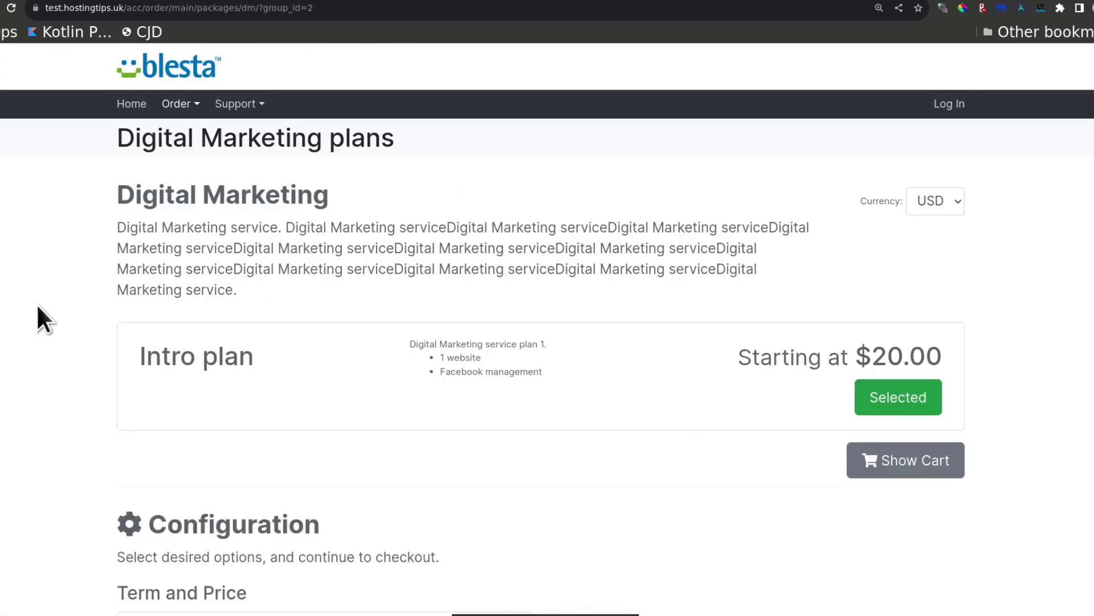
Examine the order page's group description, Intro plan package, term and price configuration, and order summary
{"action": "scroll", "coordinate": [331, 349], "scroll_direction": "up", "scroll_amount": 5}
{"action": "scroll", "coordinate": [343, 338], "scroll_direction": "up", "scroll_amount": 2}
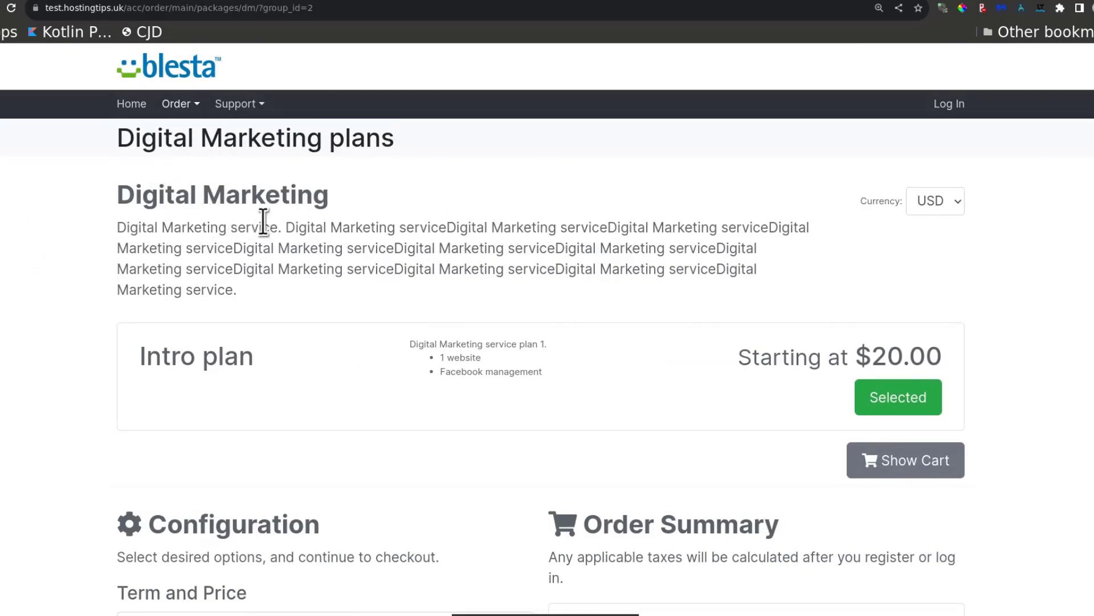
{"action": "scroll", "coordinate": [410, 231], "scroll_direction": "down", "scroll_amount": 1}
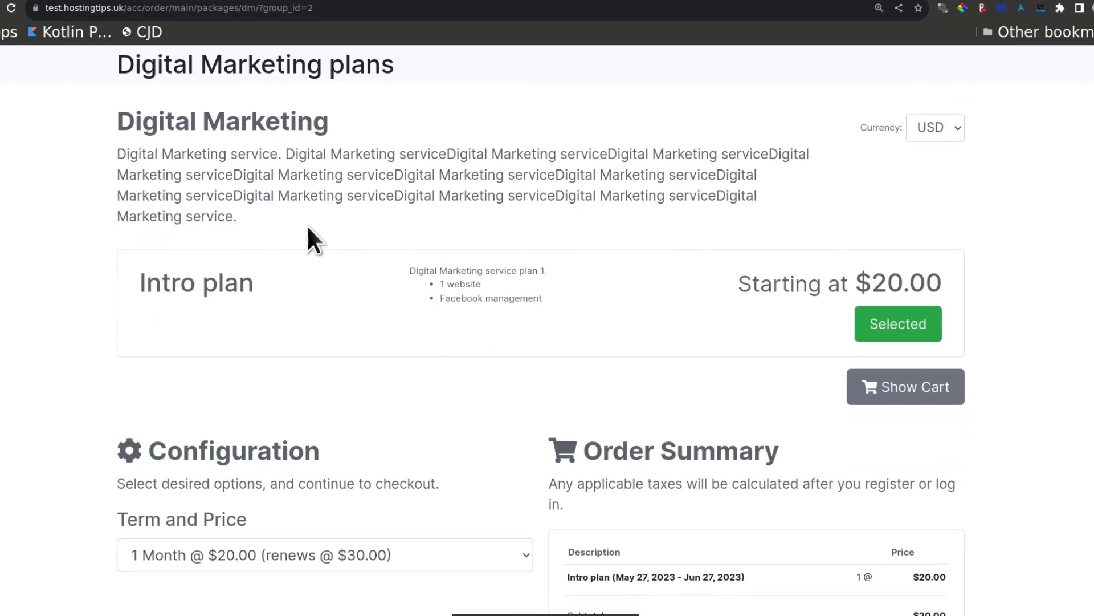
{"action": "scroll", "coordinate": [375, 309], "scroll_direction": "down", "scroll_amount": 4}
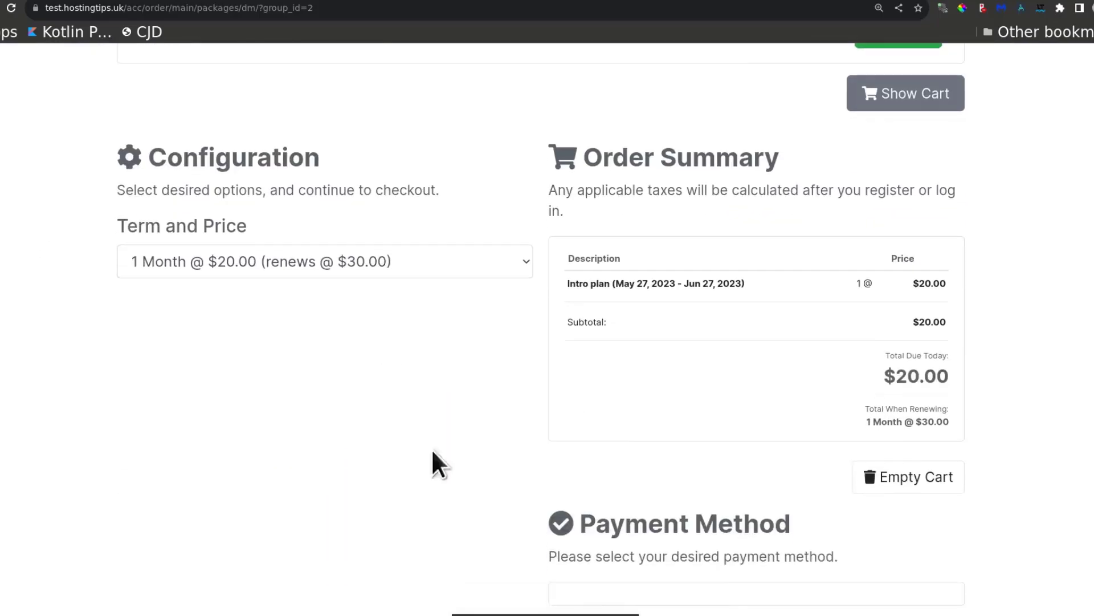
{"action": "scroll", "coordinate": [359, 386], "scroll_direction": "up", "scroll_amount": 4}
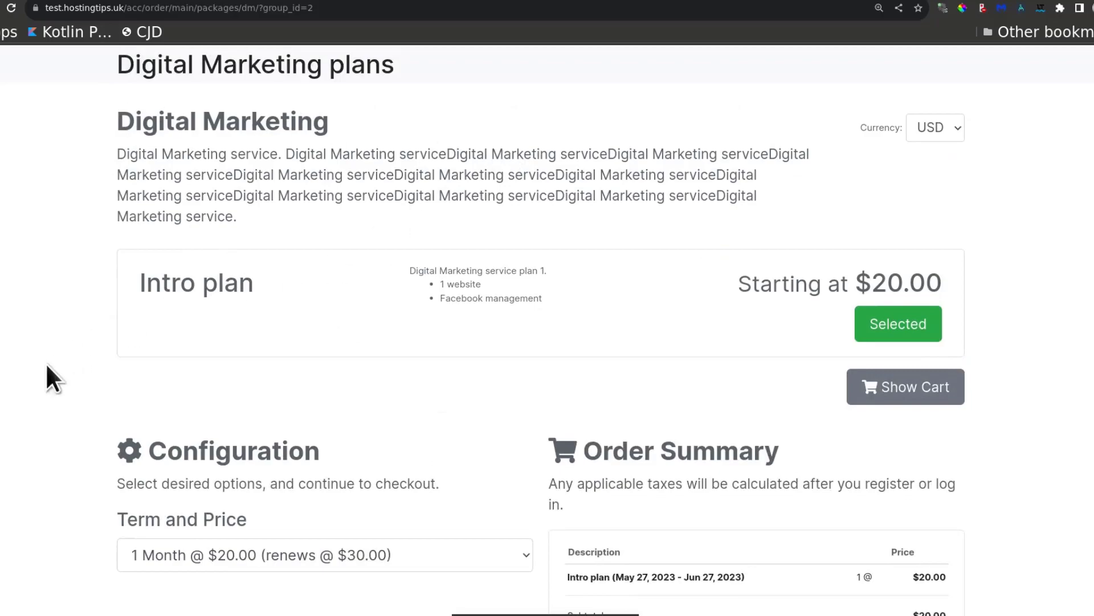
{"action": "scroll", "coordinate": [307, 570], "scroll_direction": "down", "scroll_amount": 2}
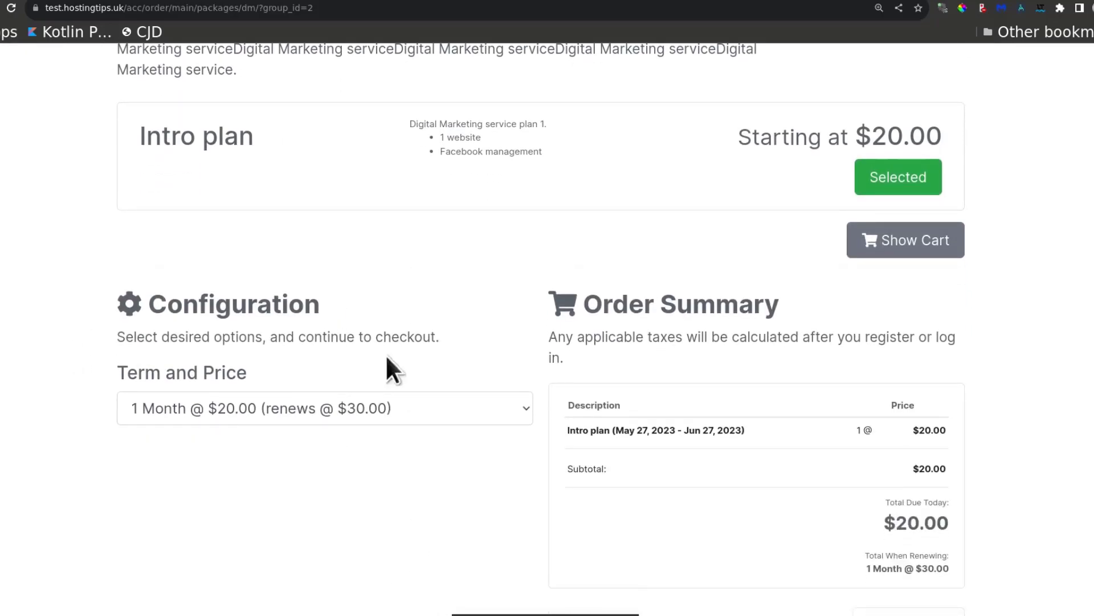
{"action": "scroll", "coordinate": [399, 342], "scroll_direction": "up", "scroll_amount": 3}
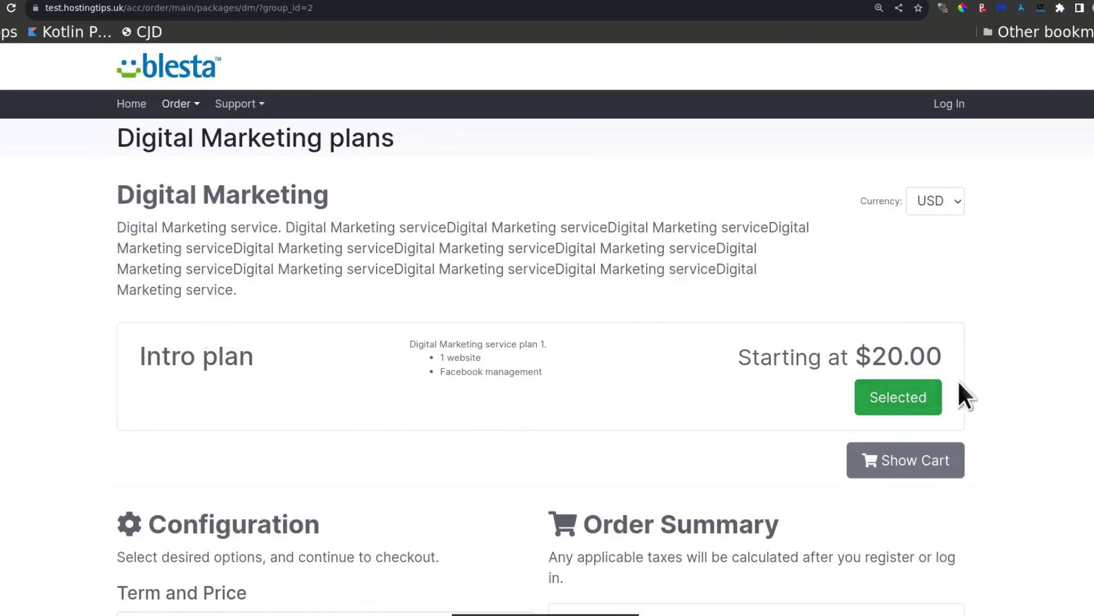
{"action": "scroll", "coordinate": [484, 393], "scroll_direction": "down", "scroll_amount": 2}
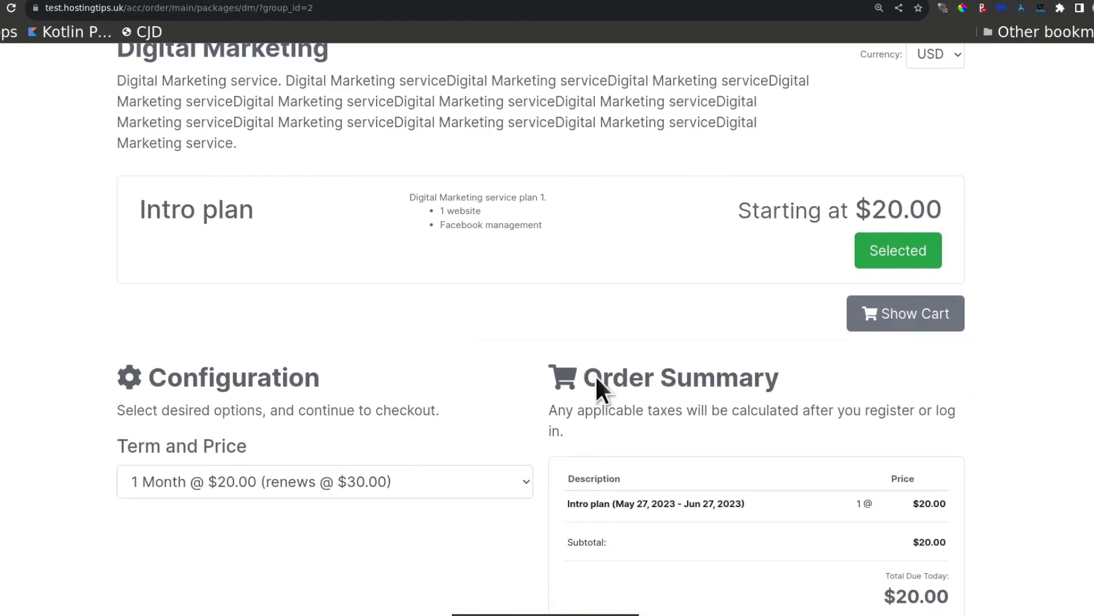
{"action": "scroll", "coordinate": [728, 506], "scroll_direction": "up", "scroll_amount": 2}
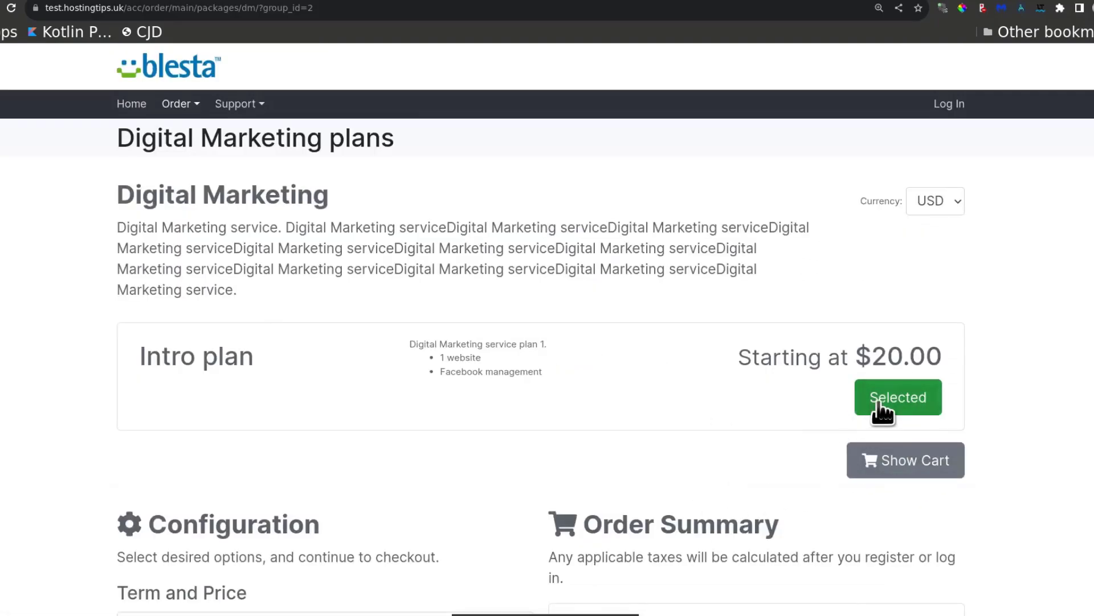
{"action": "scroll", "coordinate": [461, 501], "scroll_direction": "down", "scroll_amount": 6}
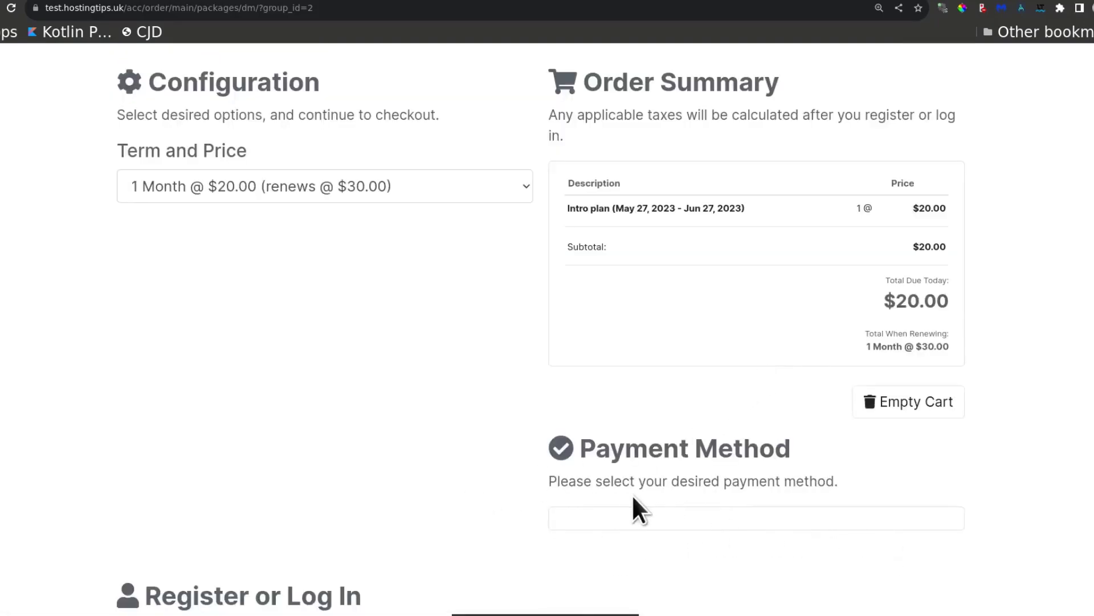
Look through the order page's registration form, covering contact information, billing information and authentication
{"action": "scroll", "coordinate": [636, 496], "scroll_direction": "down", "scroll_amount": 15}
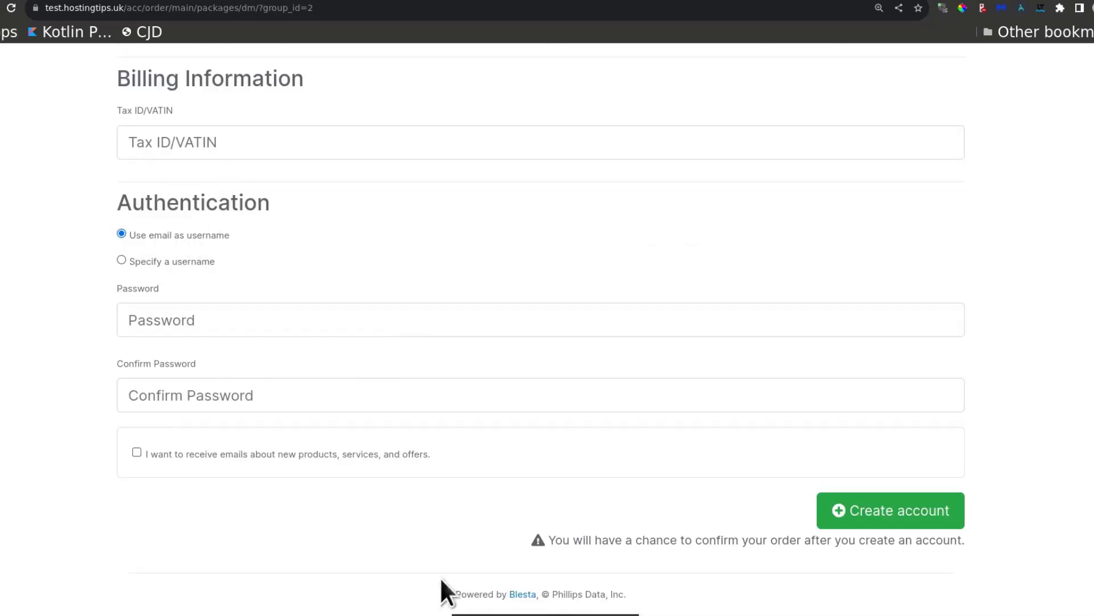
{"action": "scroll", "coordinate": [498, 532], "scroll_direction": "up", "scroll_amount": 14}
{"action": "scroll", "coordinate": [439, 379], "scroll_direction": "down", "scroll_amount": 10}
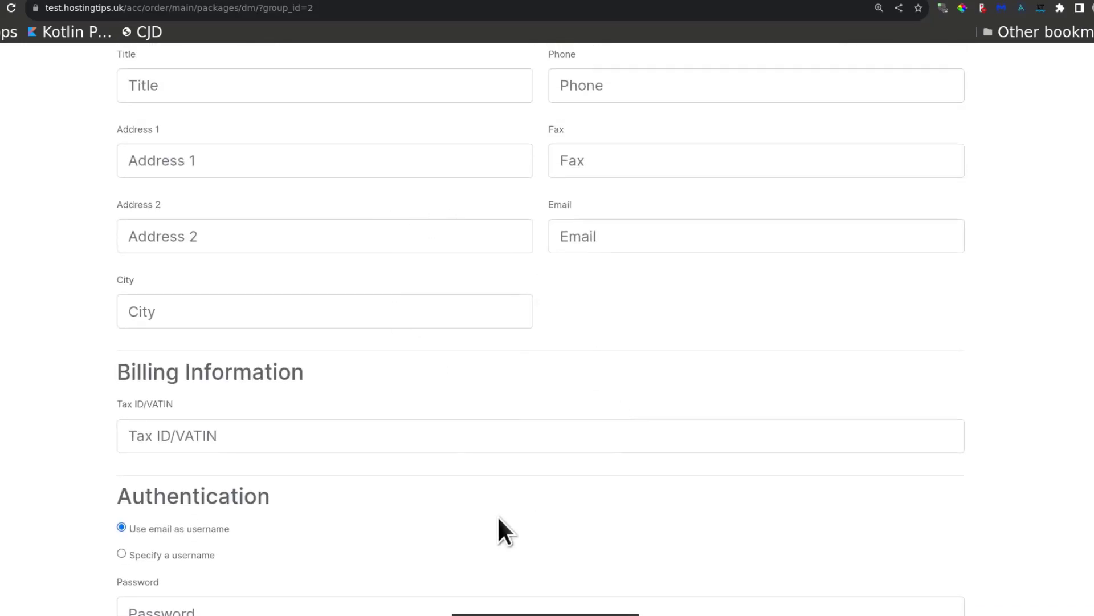
{"action": "scroll", "coordinate": [505, 532], "scroll_direction": "up", "scroll_amount": 4}
{"action": "scroll", "coordinate": [420, 369], "scroll_direction": "up", "scroll_amount": 7}
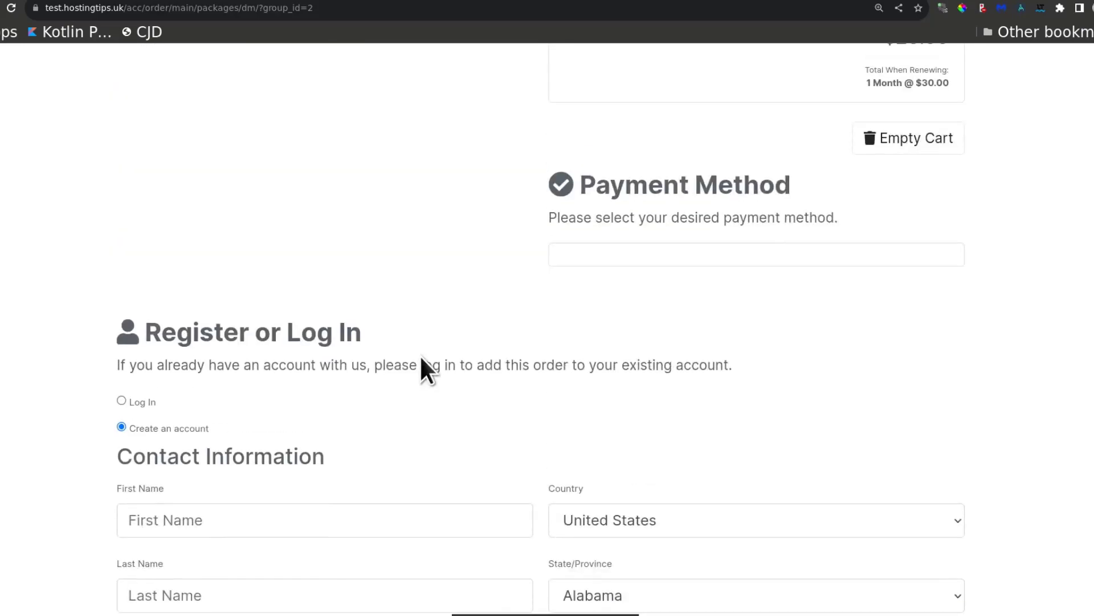
{"action": "scroll", "coordinate": [425, 513], "scroll_direction": "down", "scroll_amount": 9}
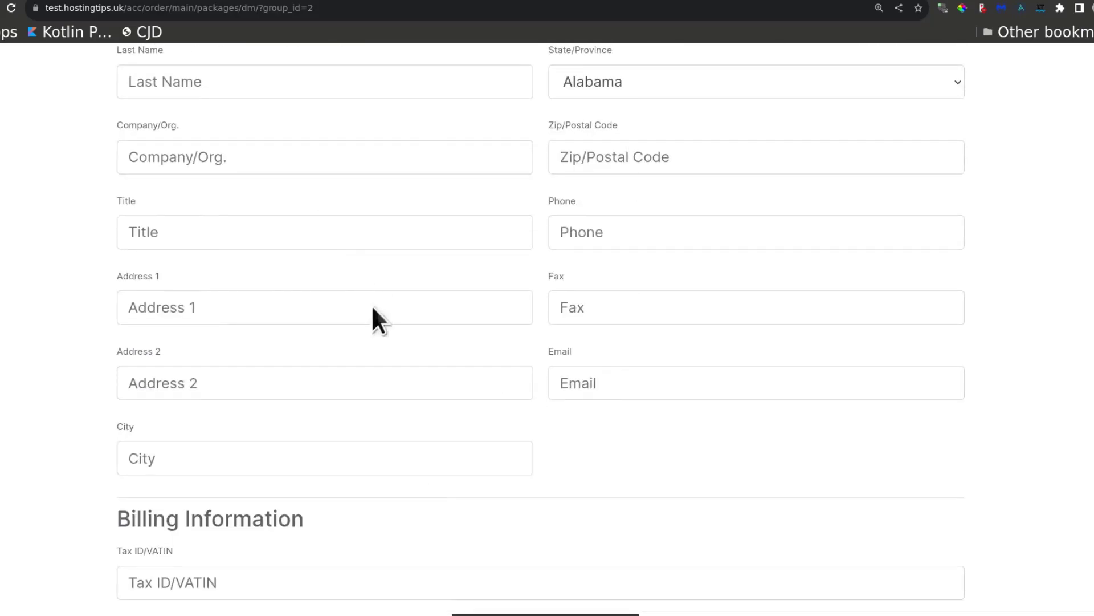
{"action": "scroll", "coordinate": [442, 361], "scroll_direction": "down", "scroll_amount": 4}
{"action": "scroll", "coordinate": [570, 396], "scroll_direction": "down", "scroll_amount": 4}
{"action": "scroll", "coordinate": [552, 393], "scroll_direction": "up", "scroll_amount": 9}
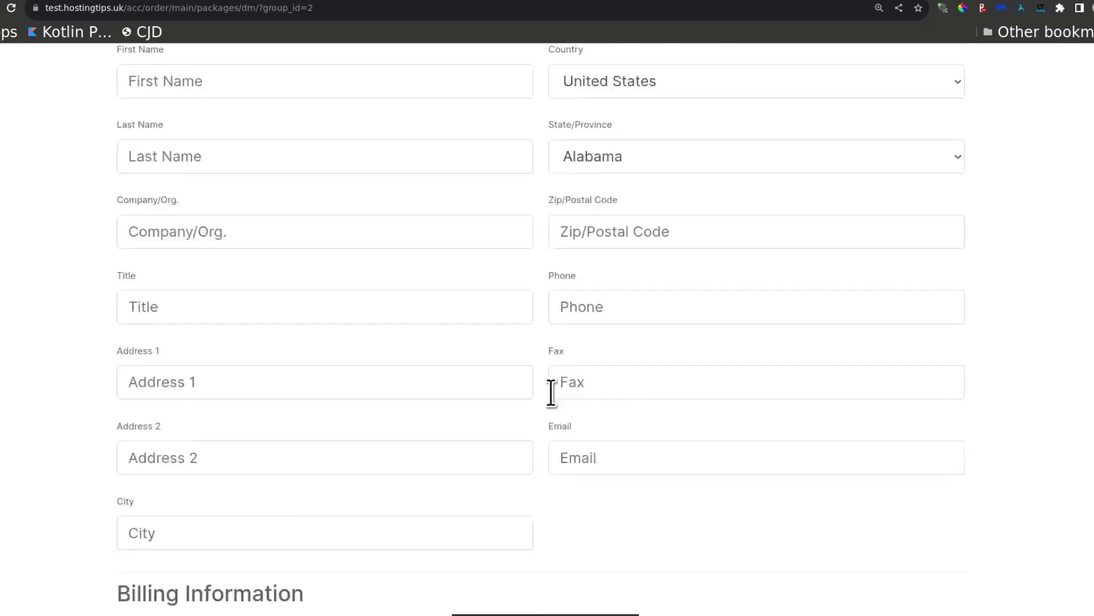
{"action": "scroll", "coordinate": [552, 393], "scroll_direction": "up", "scroll_amount": 1}
Fill in the client's contact information, enter and confirm the account password, and create the client account
{"action": "left_click", "coordinate": [241, 163]}
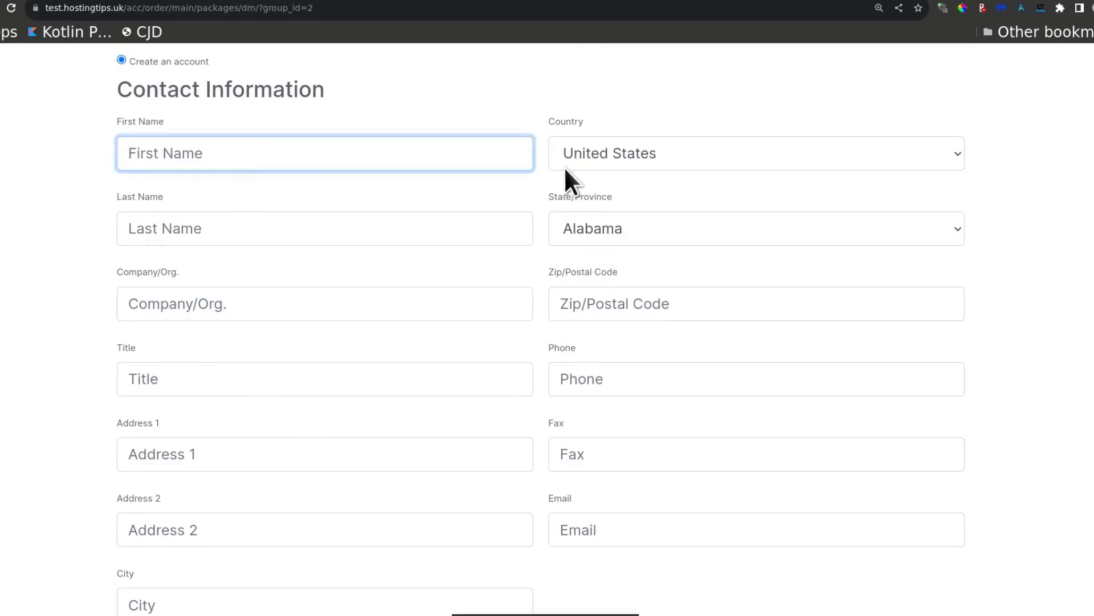
{"action": "scroll", "coordinate": [273, 285], "scroll_direction": "down", "scroll_amount": 8}
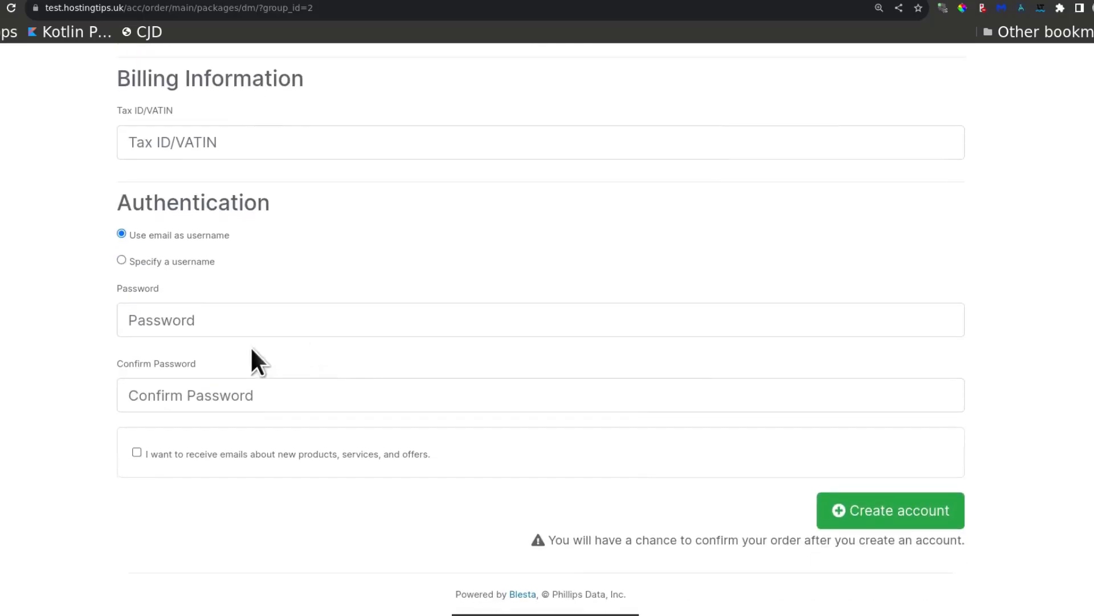
{"action": "left_click", "coordinate": [215, 320]}
{"action": "key", "text": "ctrl+v"}
{"action": "key", "text": "Tab"}
{"action": "key", "text": "ctrl+v"}
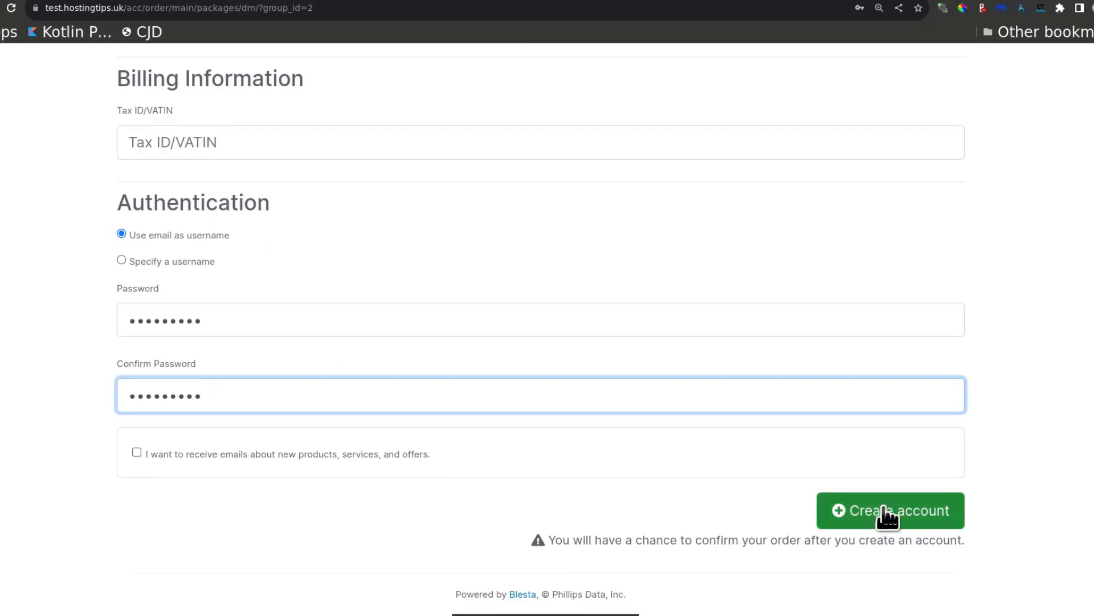
{"action": "left_click", "coordinate": [905, 518]}
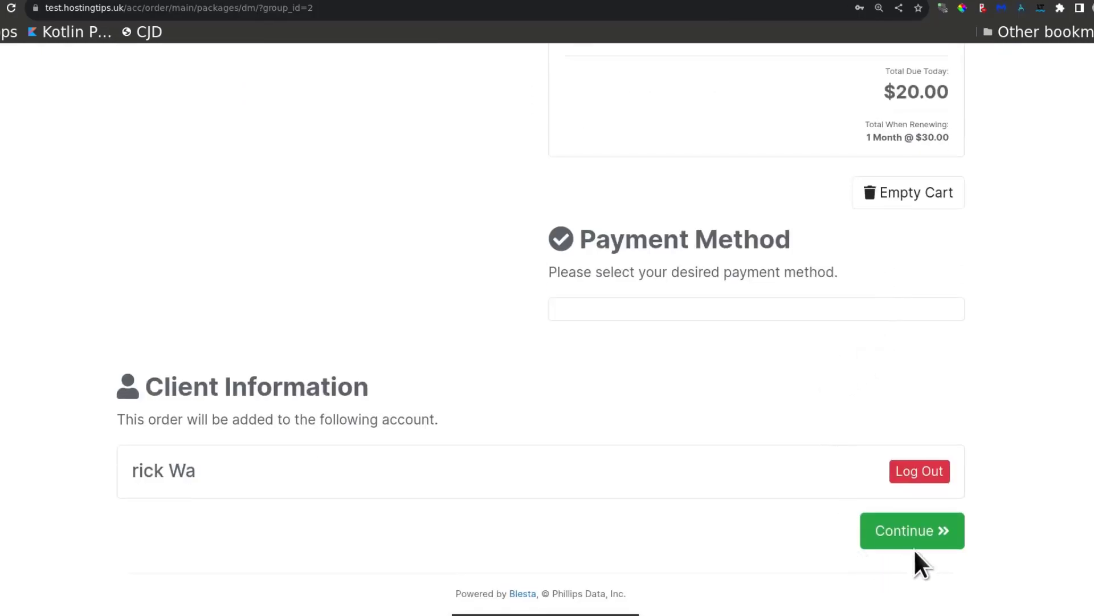
Try to continue the Intro plan order to checkout, and reload the checkout page with the form data resubmitted
{"action": "left_click", "coordinate": [914, 541]}
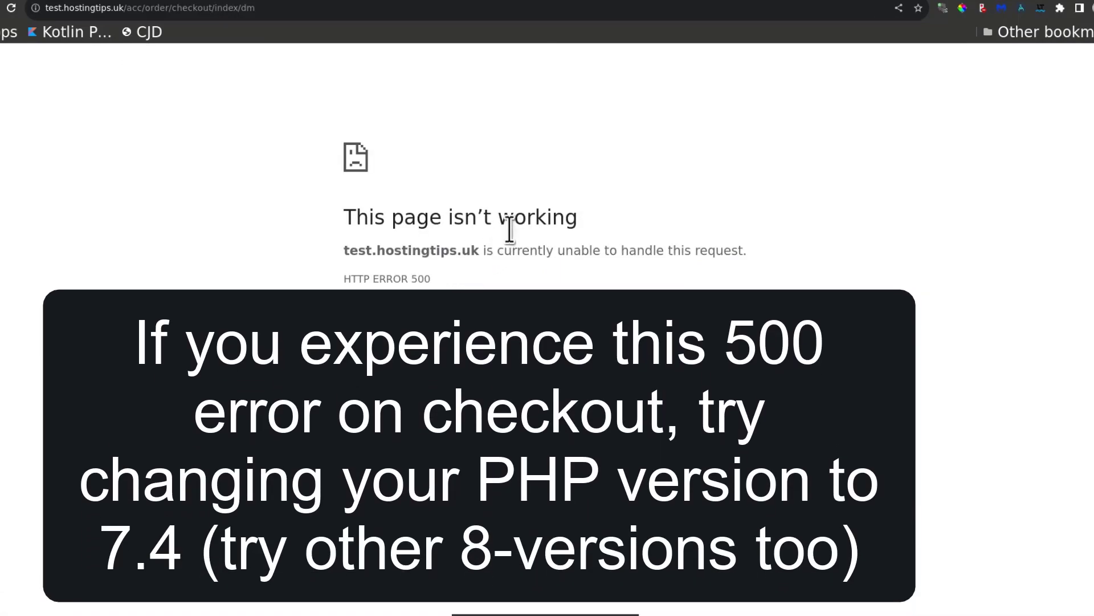
{"action": "left_click", "coordinate": [10, 8]}
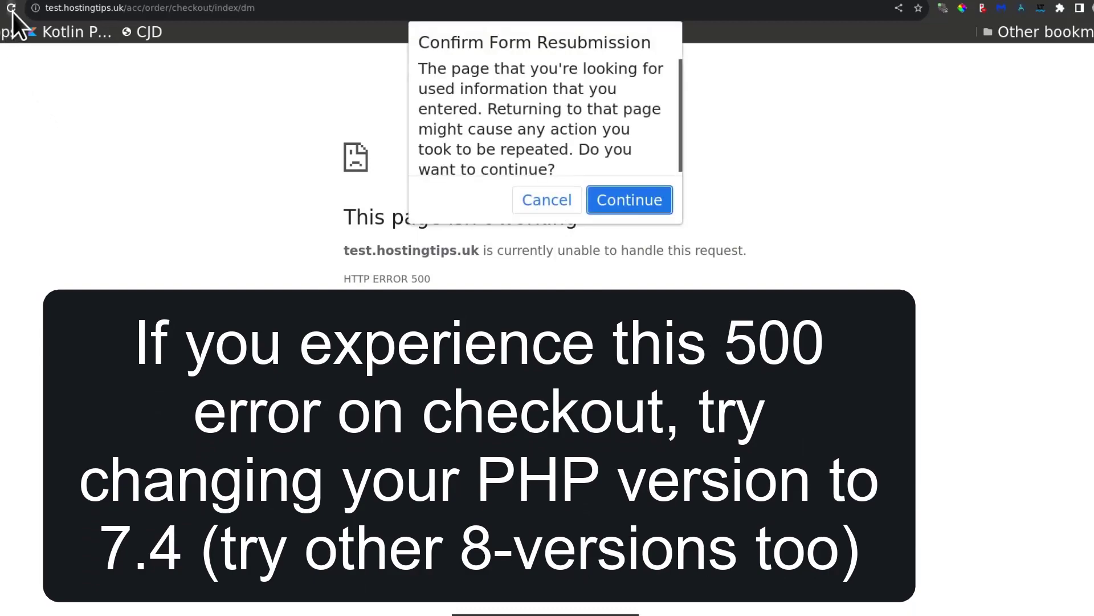
{"action": "left_click", "coordinate": [624, 200]}
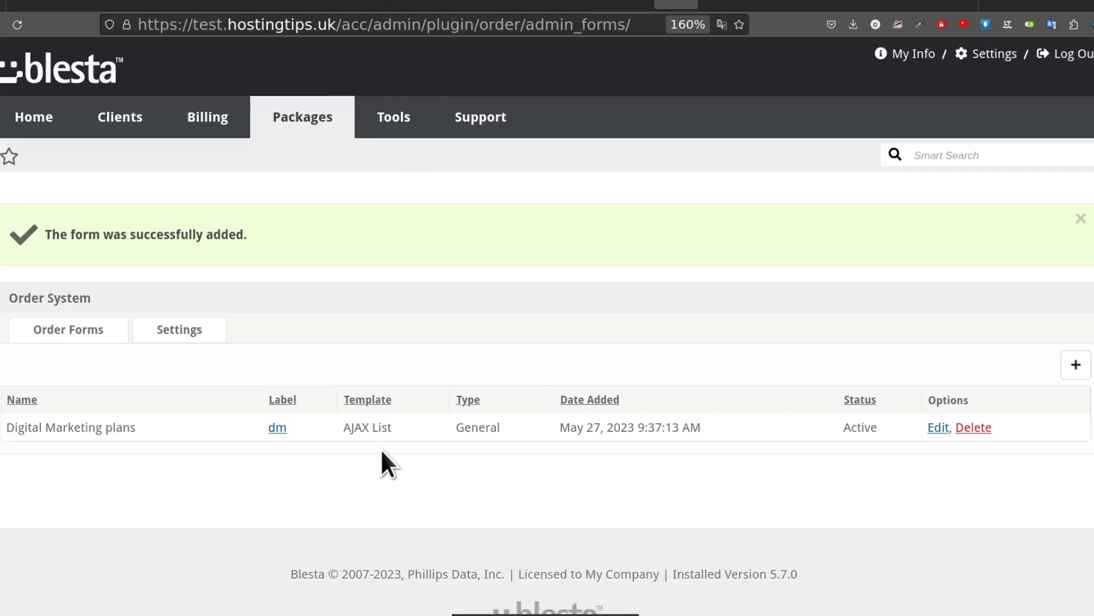
Return to the Blesta admin area and open the company's list of payment gateways available to install
{"action": "left_click", "coordinate": [987, 55]}
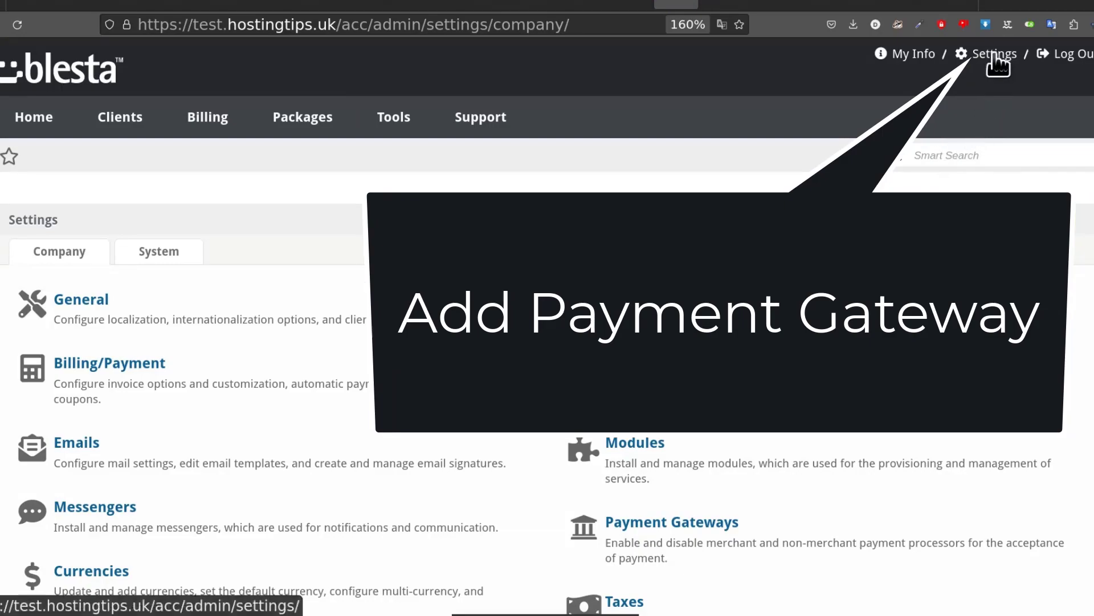
{"action": "scroll", "coordinate": [703, 429], "scroll_direction": "down", "scroll_amount": 5}
{"action": "scroll", "coordinate": [735, 443], "scroll_direction": "up", "scroll_amount": 10}
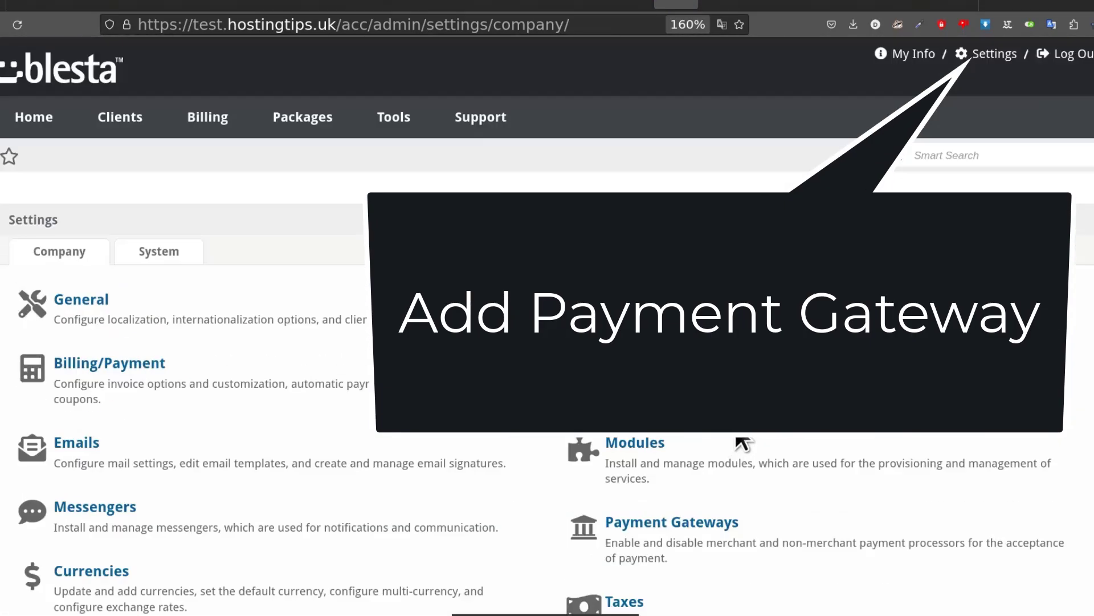
{"action": "scroll", "coordinate": [681, 472], "scroll_direction": "down", "scroll_amount": 4}
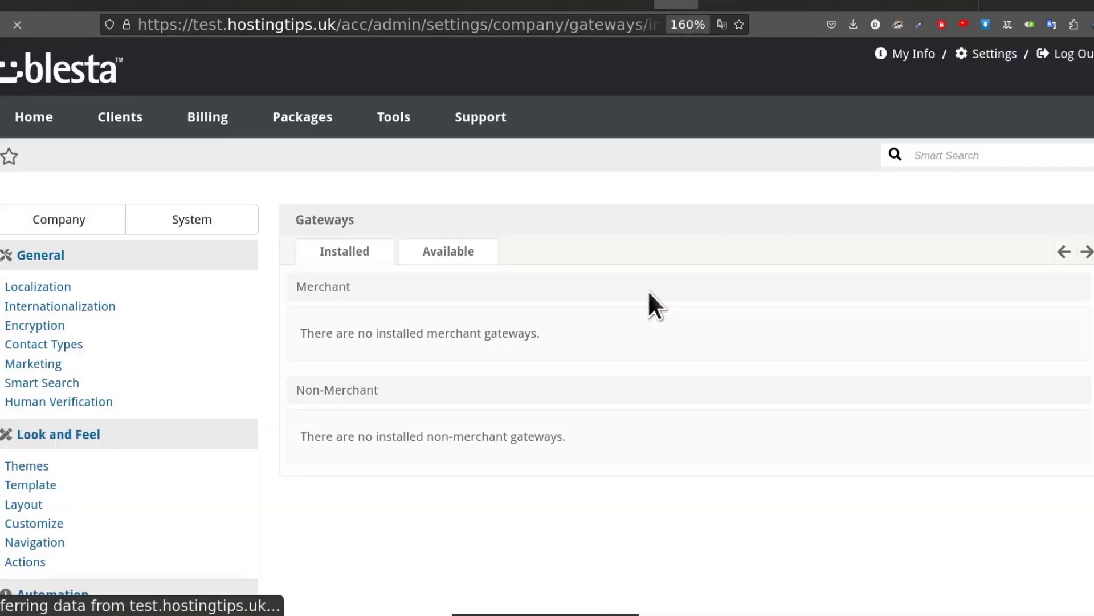
{"action": "left_click", "coordinate": [445, 255]}
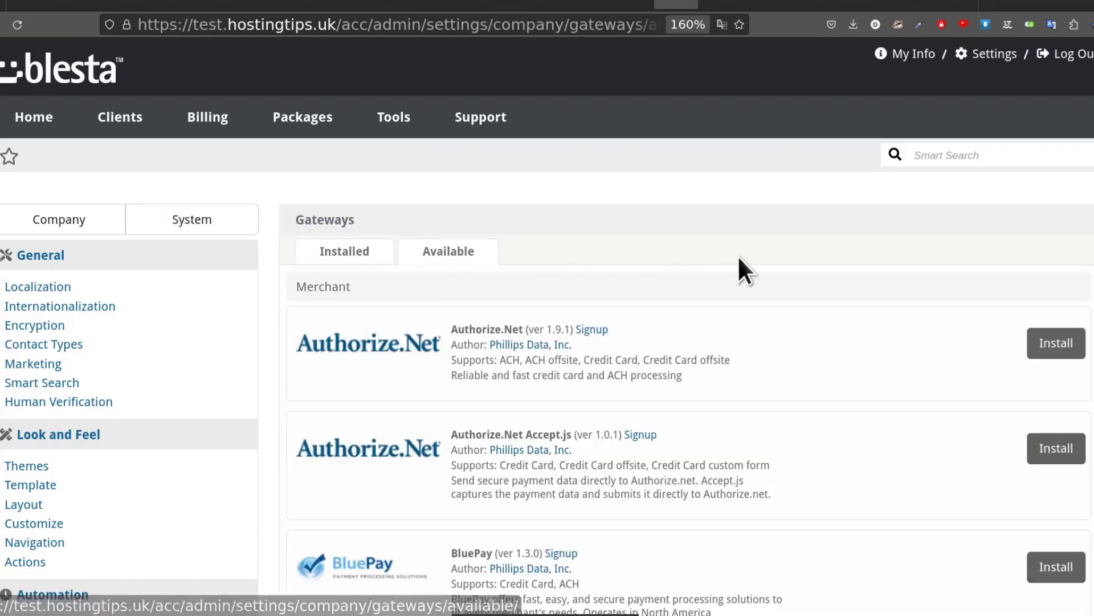
Browse the available merchant and non-merchant payment gateways down to the end of the list
{"action": "scroll", "coordinate": [735, 256], "scroll_direction": "down", "scroll_amount": 10}
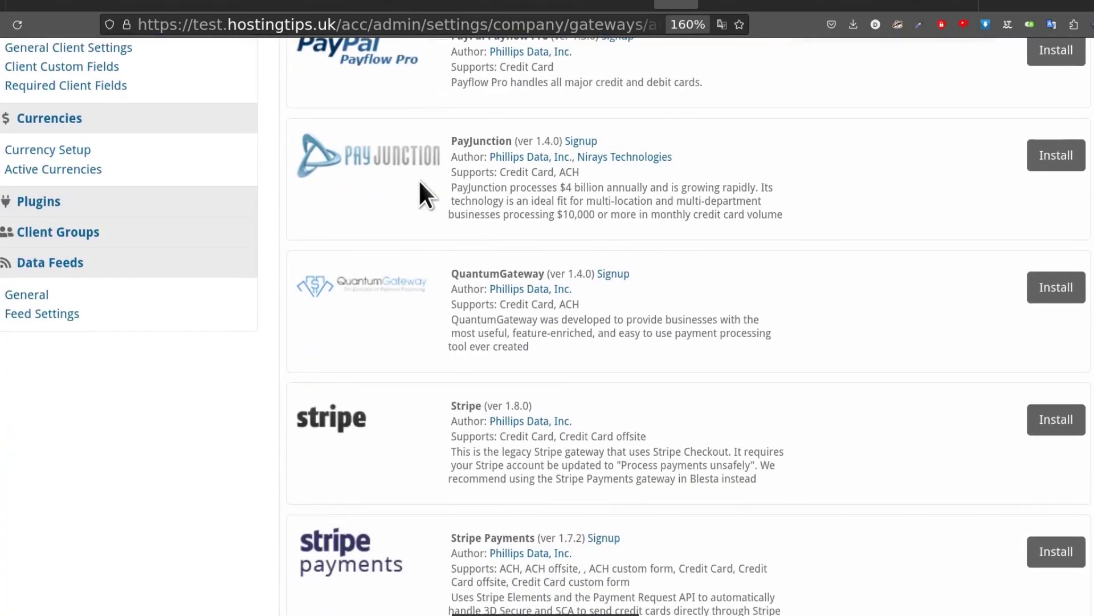
{"action": "scroll", "coordinate": [419, 179], "scroll_direction": "down", "scroll_amount": 10}
{"action": "scroll", "coordinate": [393, 324], "scroll_direction": "down", "scroll_amount": 10}
{"action": "scroll", "coordinate": [393, 336], "scroll_direction": "down", "scroll_amount": 10}
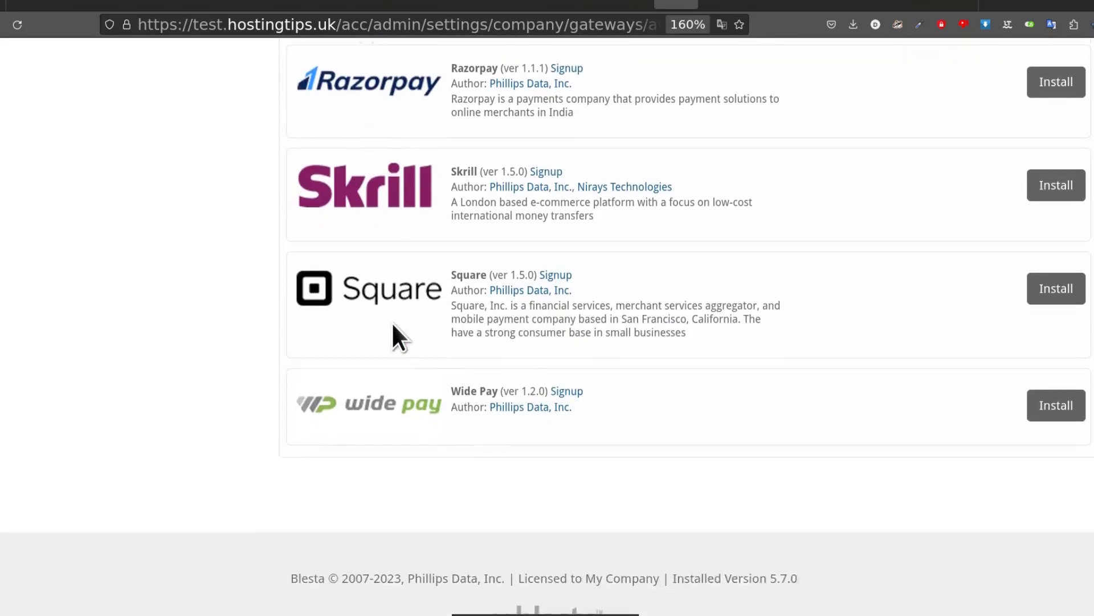
Install the PayPal Payments Standard gateway from the available non-merchant gateways
{"action": "scroll", "coordinate": [392, 322], "scroll_direction": "up", "scroll_amount": 20}
{"action": "scroll", "coordinate": [391, 322], "scroll_direction": "down", "scroll_amount": 5}
{"action": "scroll", "coordinate": [390, 209], "scroll_direction": "up", "scroll_amount": 3}
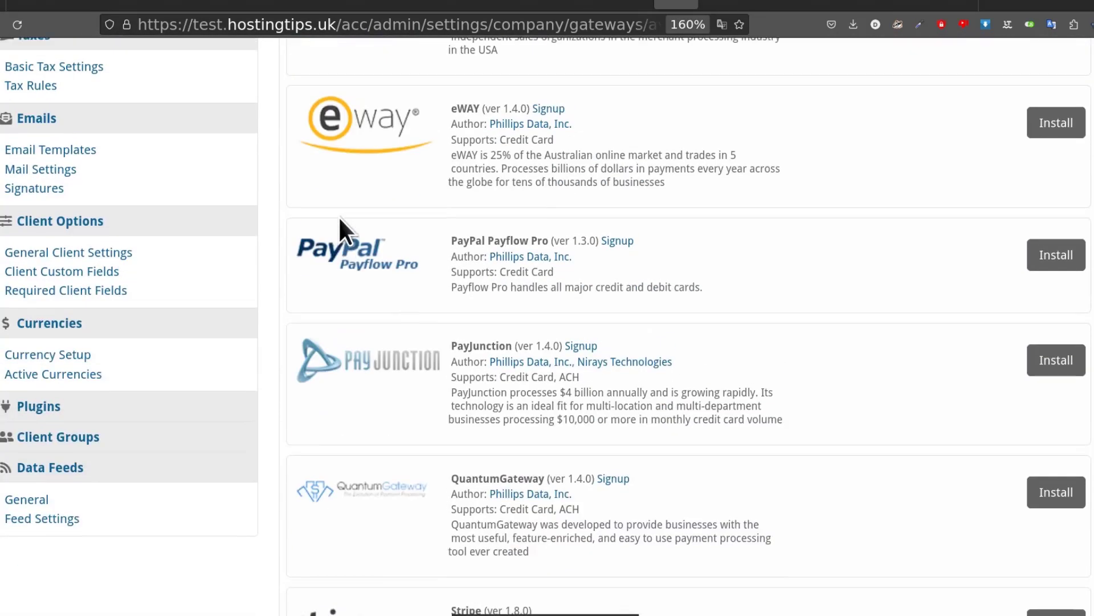
{"action": "scroll", "coordinate": [342, 223], "scroll_direction": "down", "scroll_amount": 15}
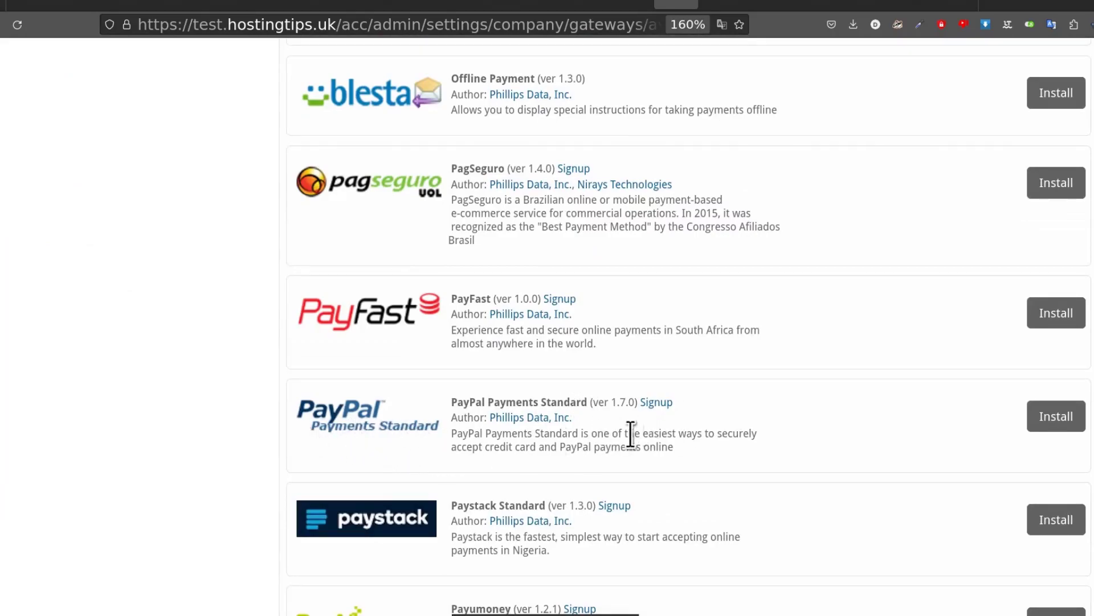
{"action": "left_click", "coordinate": [1060, 422]}
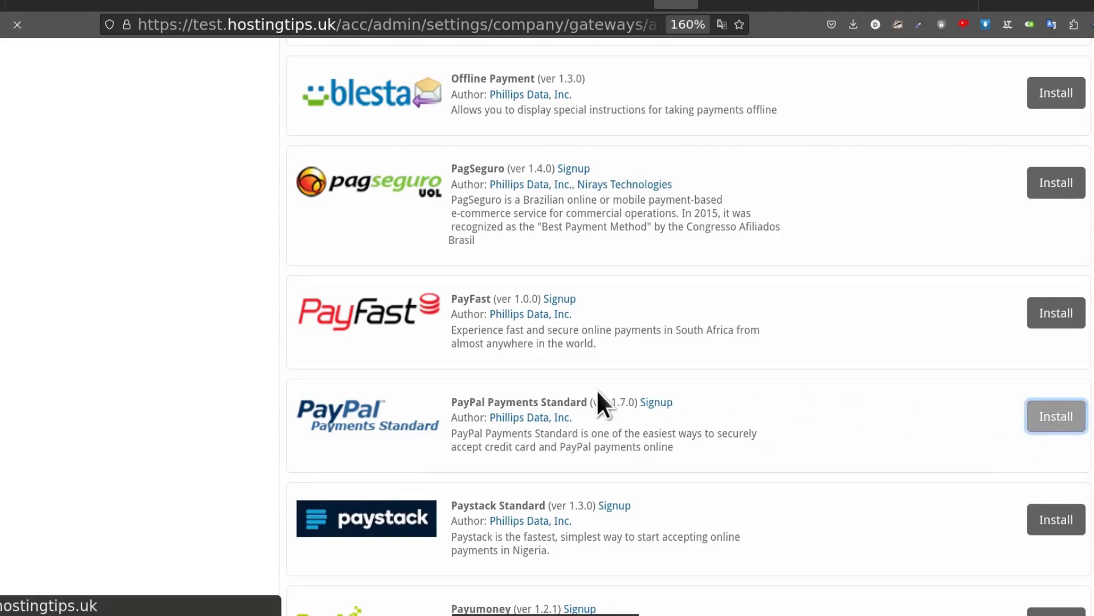
Examine the PayPal Payments Standard settings, including the account email, payment options, API credential fields and accepted currencies
{"action": "scroll", "coordinate": [503, 371], "scroll_direction": "down", "scroll_amount": 4}
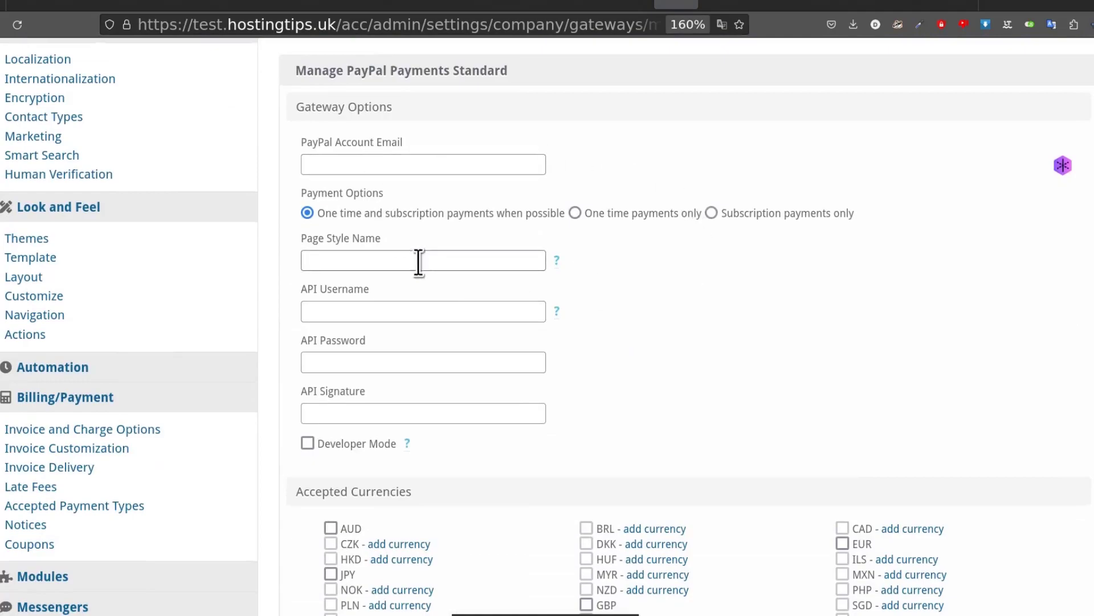
{"action": "scroll", "coordinate": [422, 325], "scroll_direction": "down", "scroll_amount": 2}
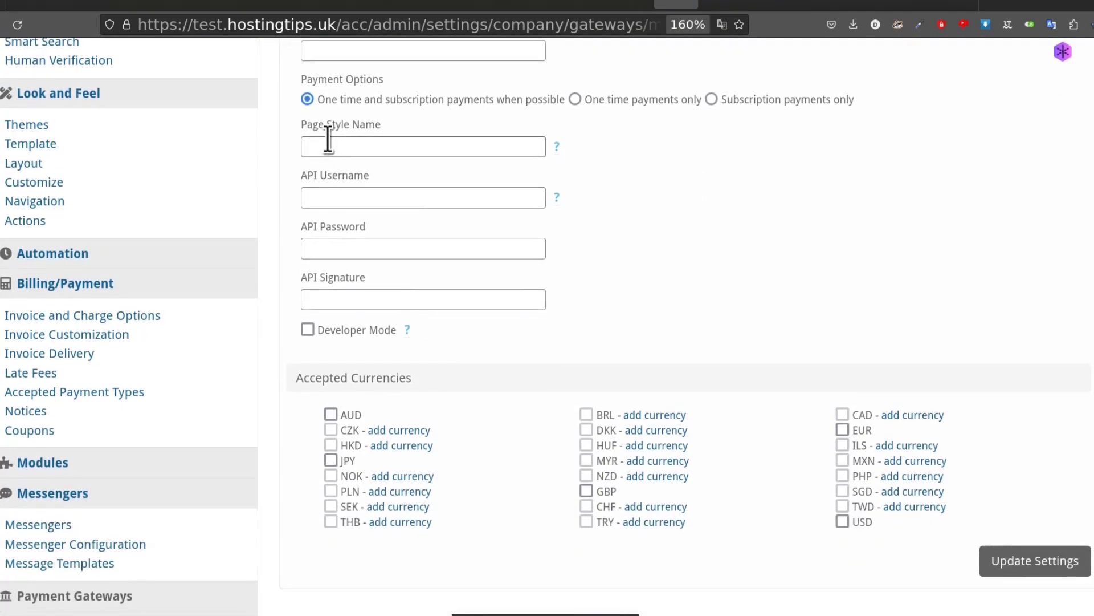
{"action": "left_click", "coordinate": [363, 143]}
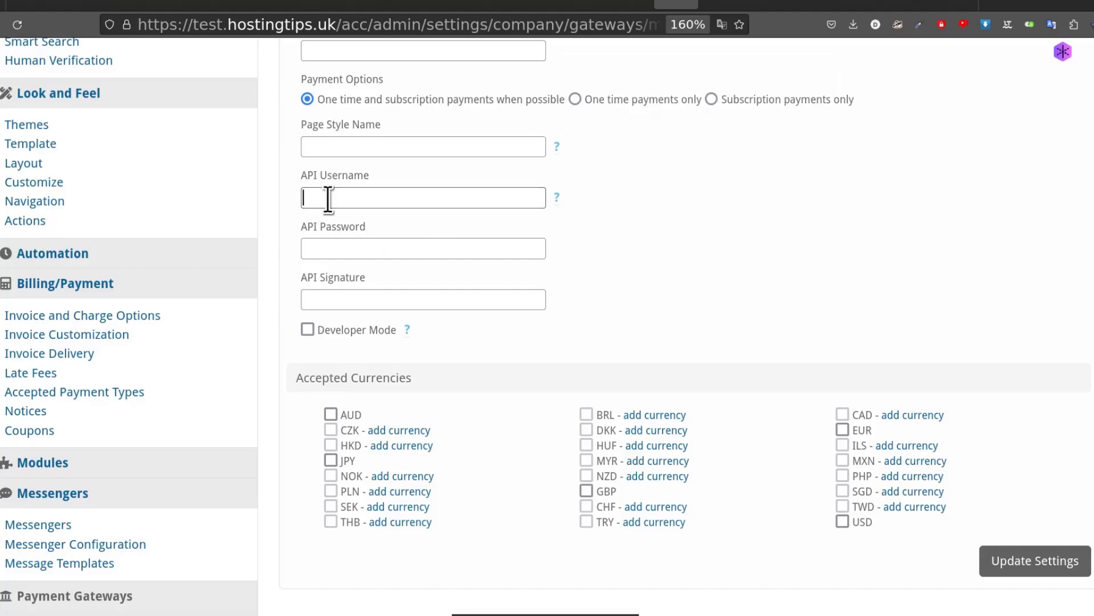
{"action": "left_click", "coordinate": [645, 227]}
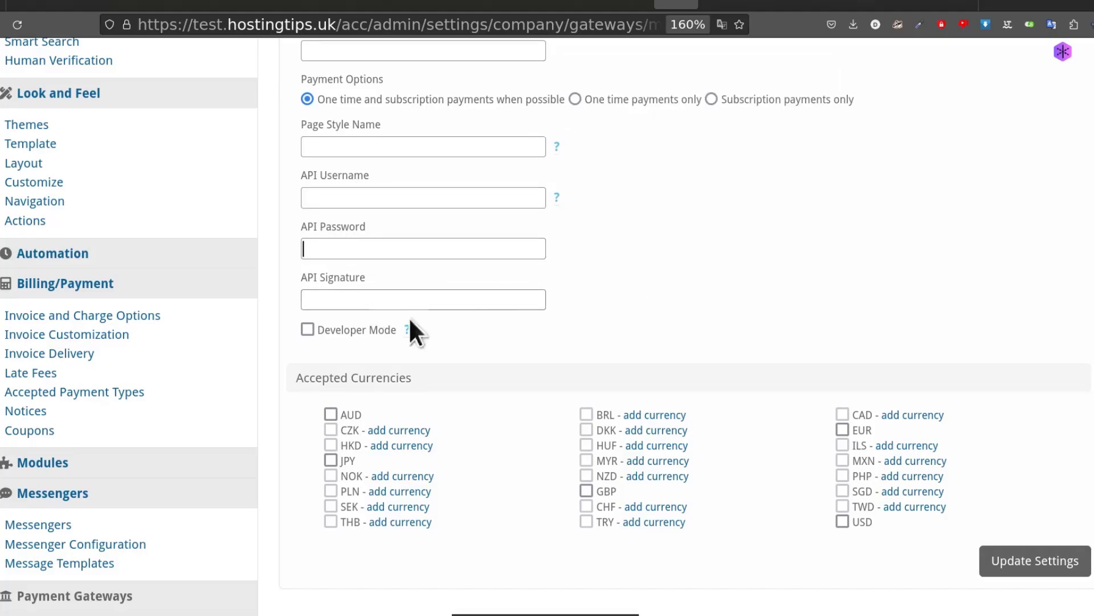
{"action": "scroll", "coordinate": [564, 281], "scroll_direction": "up", "scroll_amount": 5}
{"action": "scroll", "coordinate": [446, 140], "scroll_direction": "down", "scroll_amount": 8}
{"action": "scroll", "coordinate": [435, 242], "scroll_direction": "up", "scroll_amount": 3}
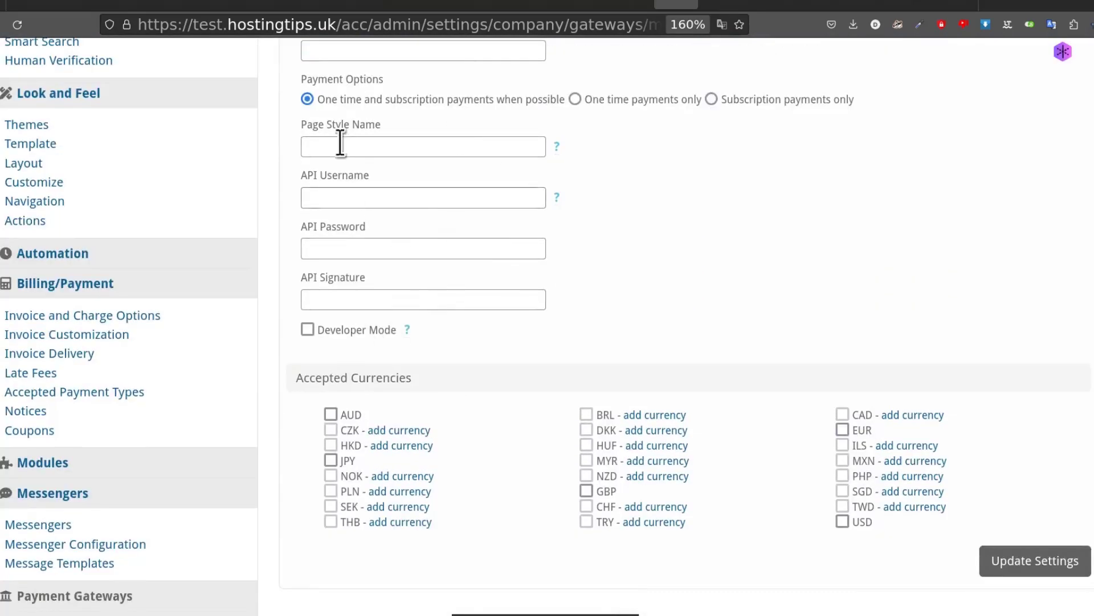
{"action": "scroll", "coordinate": [464, 279], "scroll_direction": "up", "scroll_amount": 5}
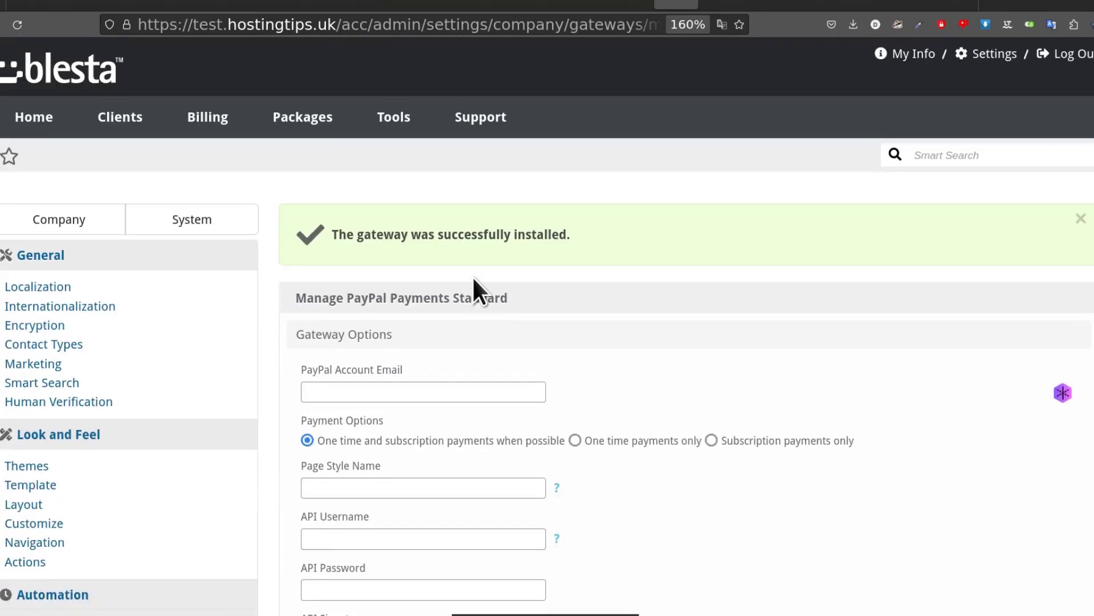
{"action": "scroll", "coordinate": [91, 383], "scroll_direction": "down", "scroll_amount": 12}
{"action": "scroll", "coordinate": [114, 377], "scroll_direction": "down", "scroll_amount": 3}
{"action": "scroll", "coordinate": [114, 391], "scroll_direction": "up", "scroll_amount": 5}
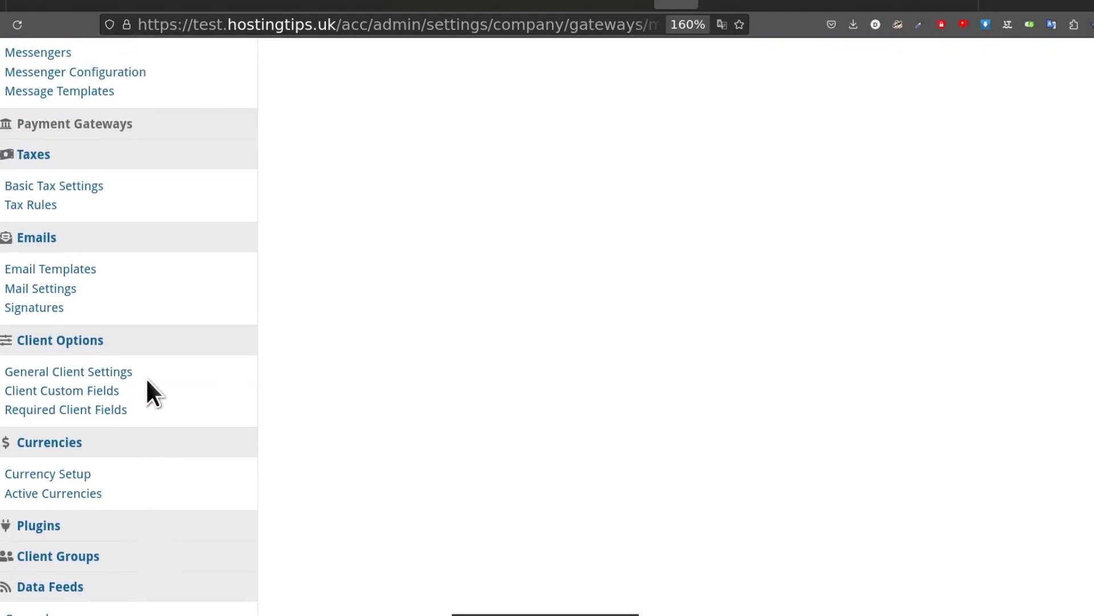
Return to the payment gateways and install the Offline Payment gateway from the available ones
{"action": "left_click", "coordinate": [66, 126]}
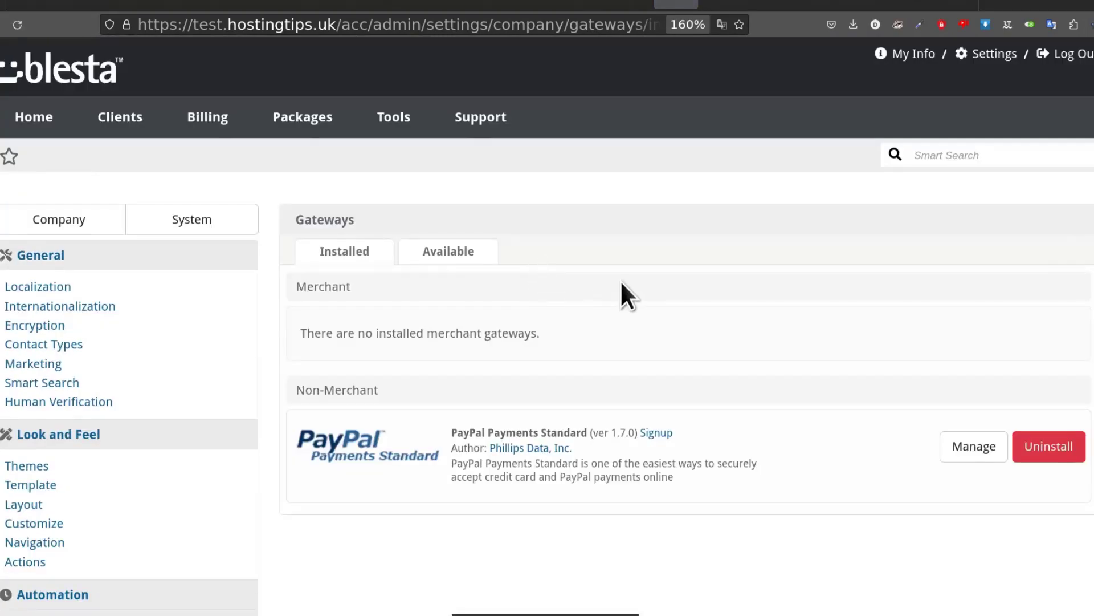
{"action": "scroll", "coordinate": [456, 135], "scroll_direction": "down", "scroll_amount": 3}
{"action": "scroll", "coordinate": [472, 196], "scroll_direction": "up", "scroll_amount": 3}
{"action": "left_click", "coordinate": [447, 255]}
{"action": "scroll", "coordinate": [651, 322], "scroll_direction": "down", "scroll_amount": 10}
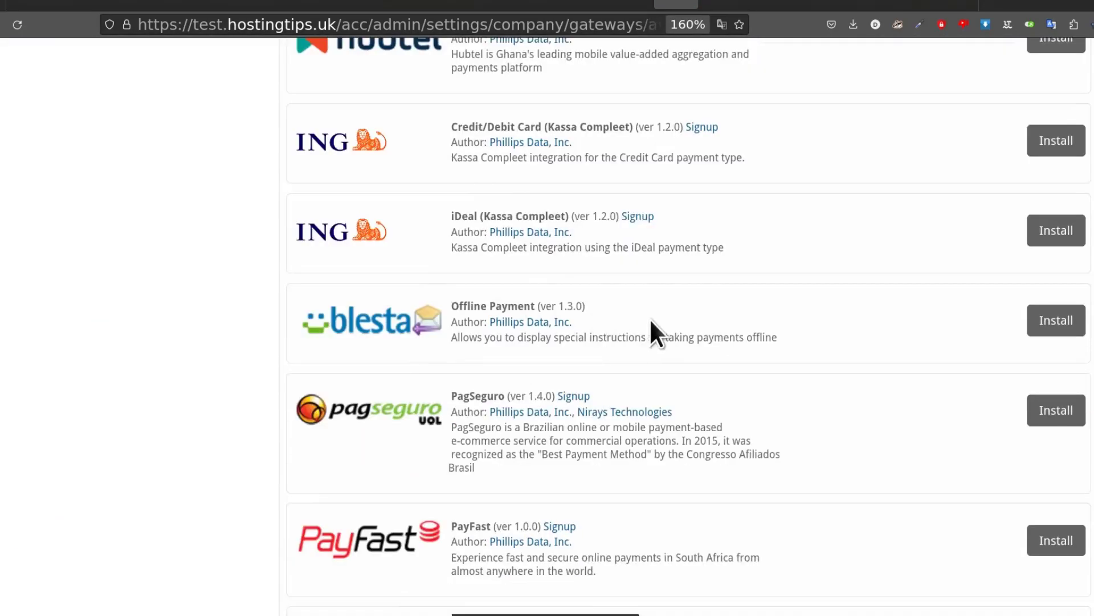
{"action": "left_click", "coordinate": [1060, 323]}
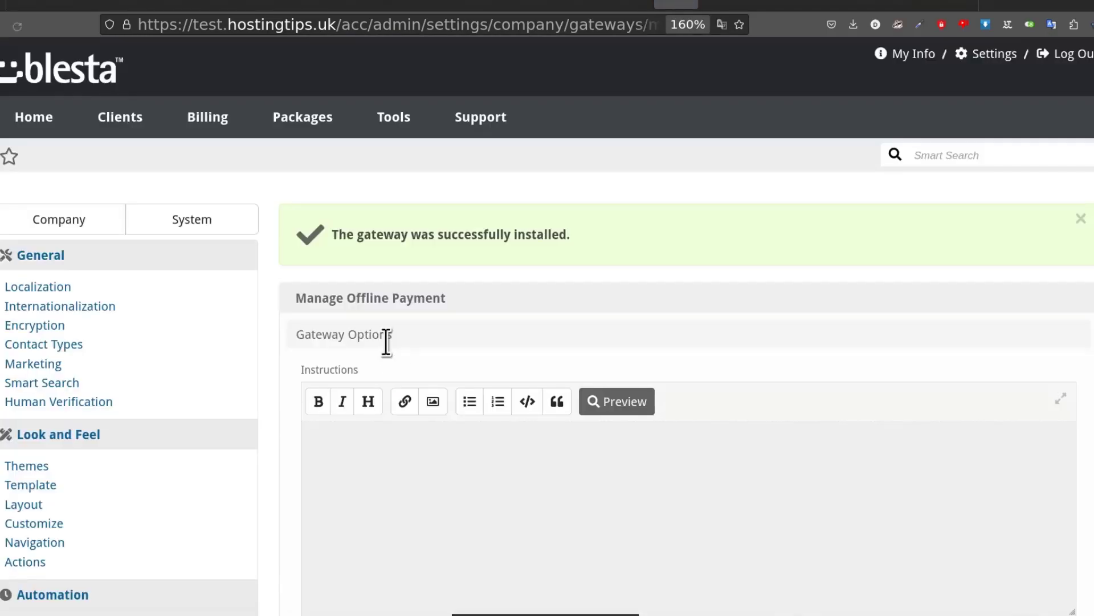
Enter "Send via WU." as the payment instructions of the Offline Payment gateway
{"action": "scroll", "coordinate": [420, 330], "scroll_direction": "down", "scroll_amount": 4}
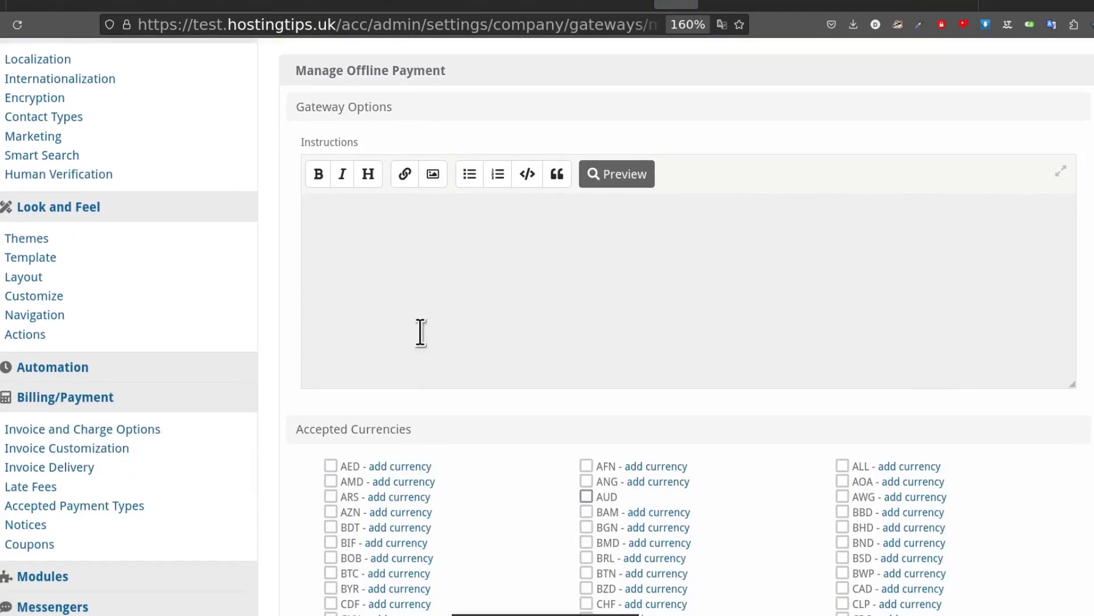
{"action": "left_click", "coordinate": [351, 213]}
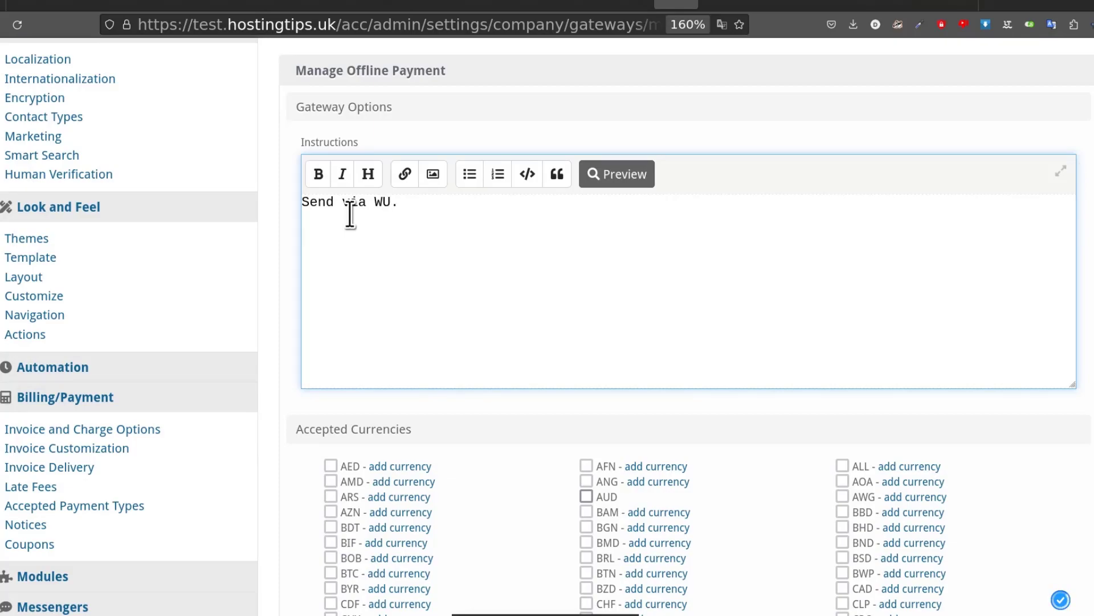
{"action": "scroll", "coordinate": [550, 213], "scroll_direction": "up", "scroll_amount": 2}
Accept AUD, INR, EUR and GBP for the Offline Payment gateway and save its settings
{"action": "scroll", "coordinate": [530, 286], "scroll_direction": "down", "scroll_amount": 15}
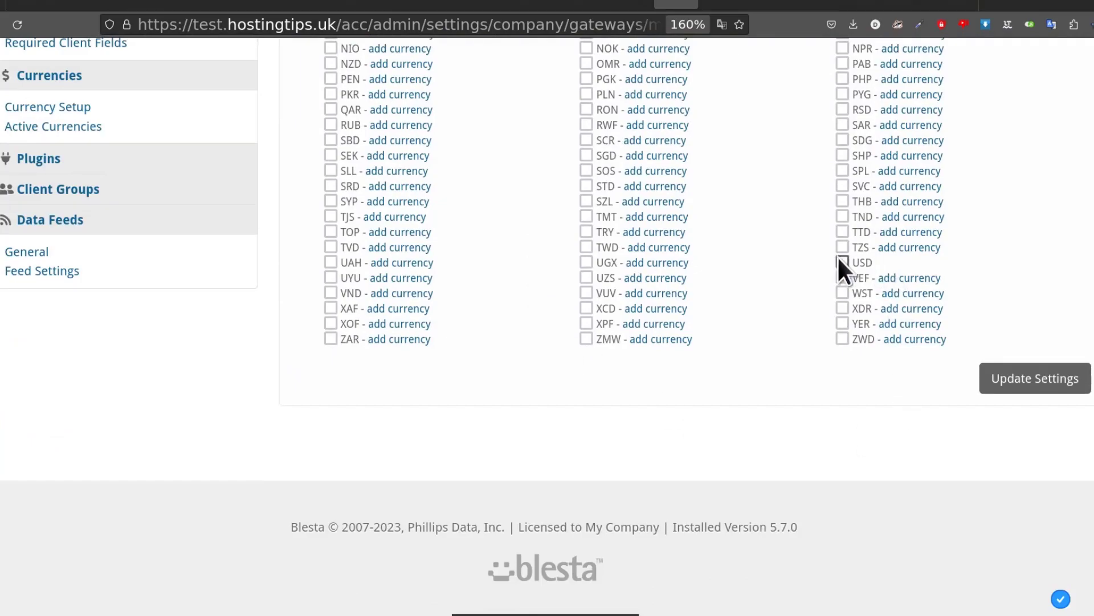
{"action": "scroll", "coordinate": [391, 300], "scroll_direction": "up", "scroll_amount": 10}
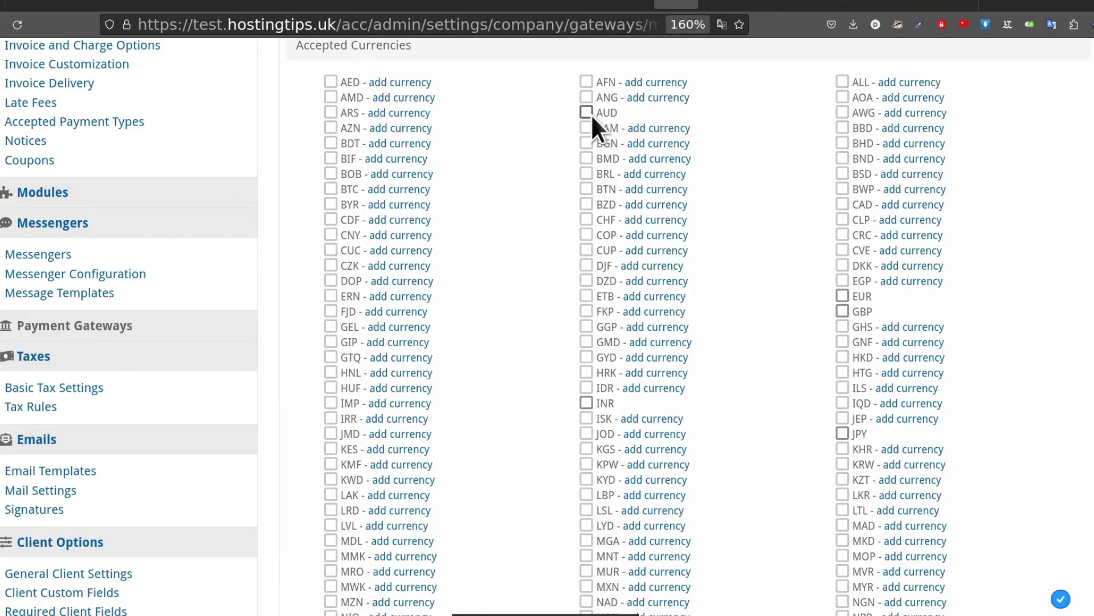
{"action": "left_click", "coordinate": [585, 402]}
{"action": "left_click", "coordinate": [842, 311]}
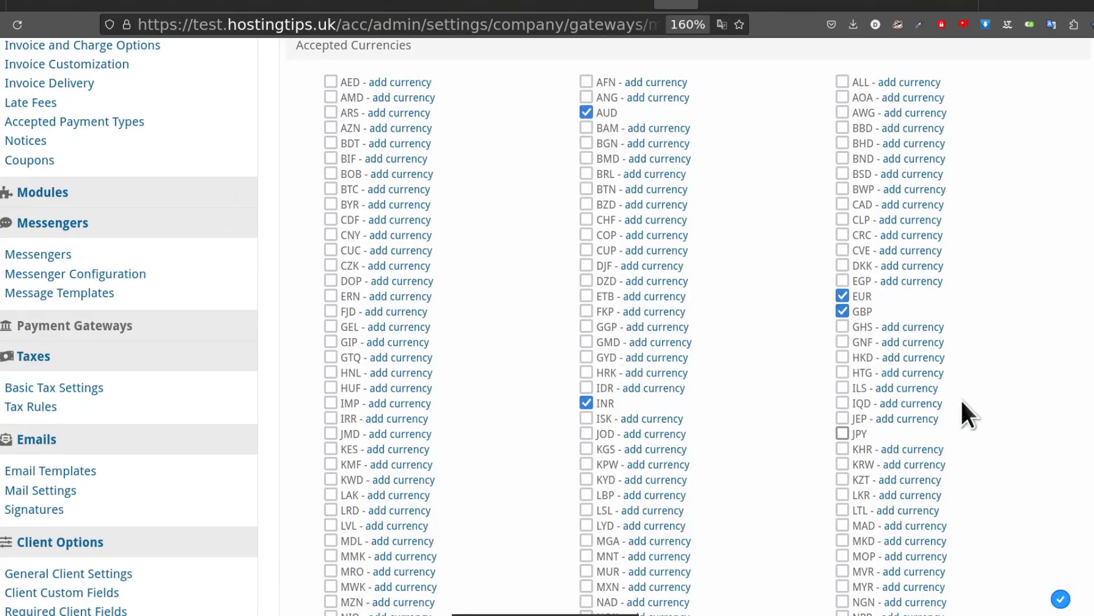
{"action": "scroll", "coordinate": [964, 416], "scroll_direction": "down", "scroll_amount": 8}
{"action": "left_click", "coordinate": [1017, 493]}
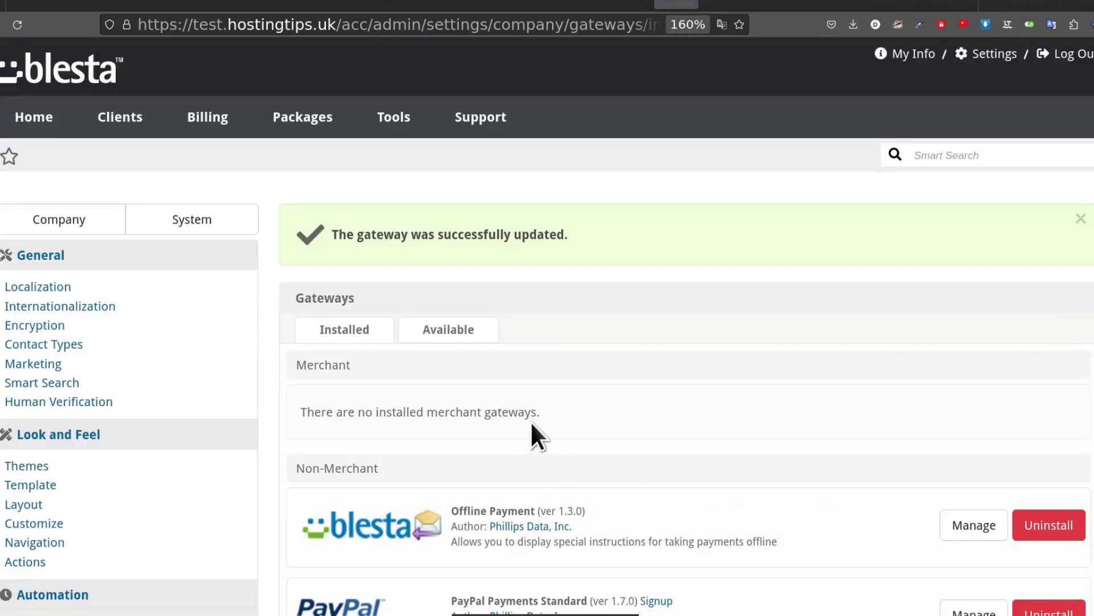
Open the Digital Marketing plans order form for editing from the order forms list and save its update
{"action": "mouse_move", "coordinate": [313, 128]}
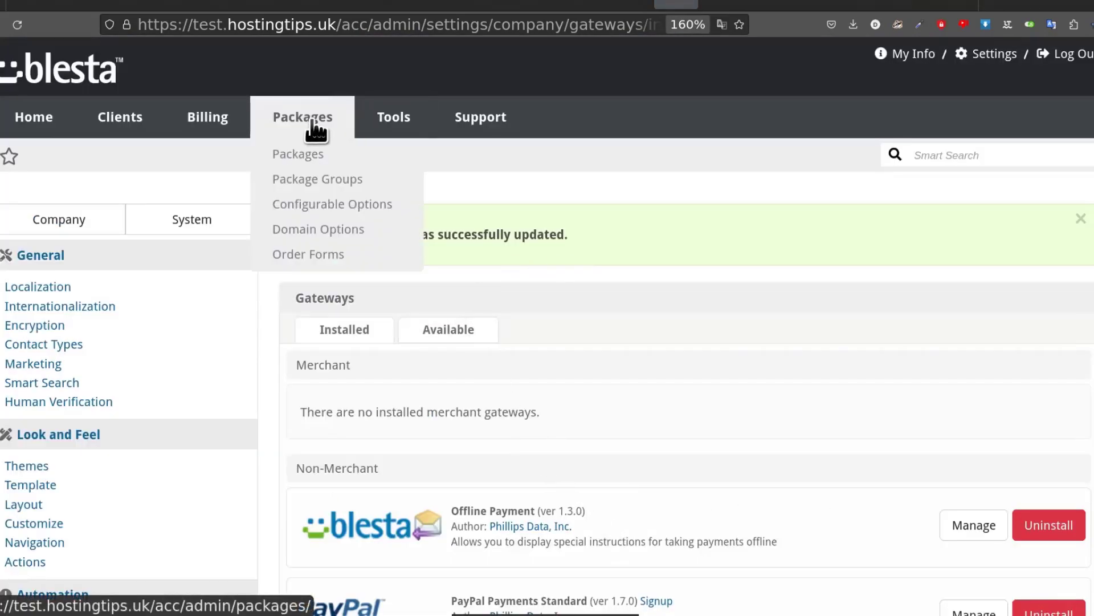
{"action": "left_click", "coordinate": [311, 150]}
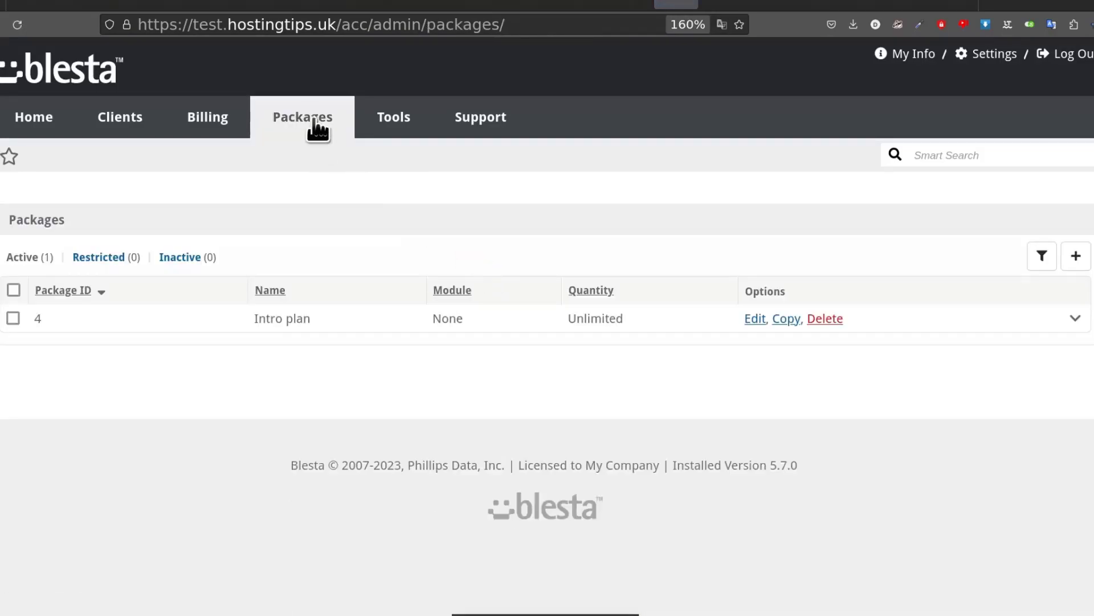
{"action": "mouse_move", "coordinate": [316, 122]}
{"action": "left_click", "coordinate": [321, 251]}
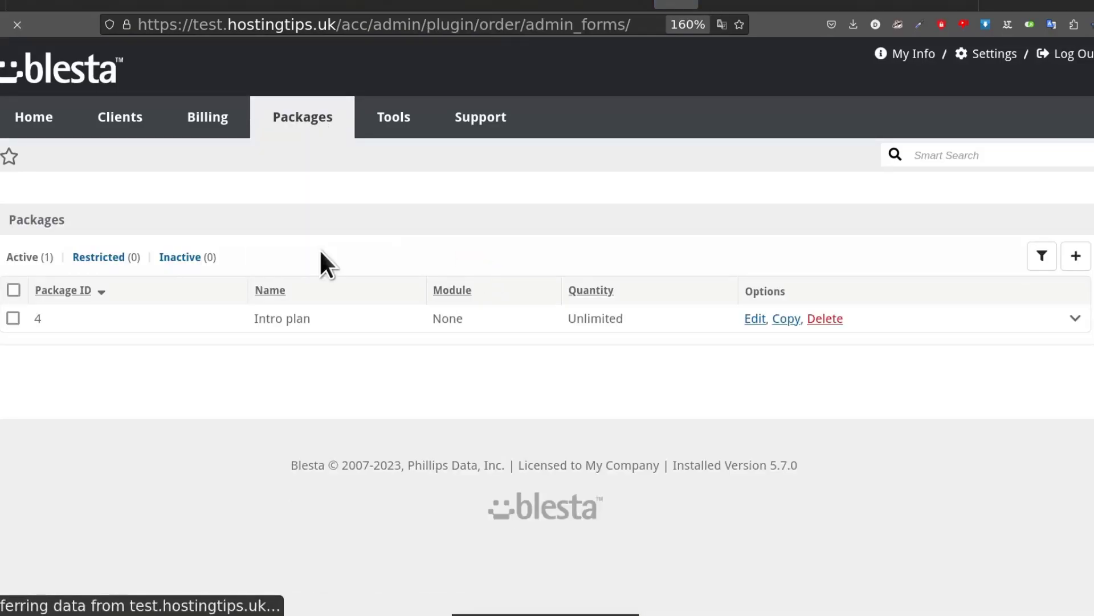
{"action": "left_click", "coordinate": [942, 347]}
{"action": "scroll", "coordinate": [471, 311], "scroll_direction": "down", "scroll_amount": 3}
{"action": "scroll", "coordinate": [471, 312], "scroll_direction": "down", "scroll_amount": 10}
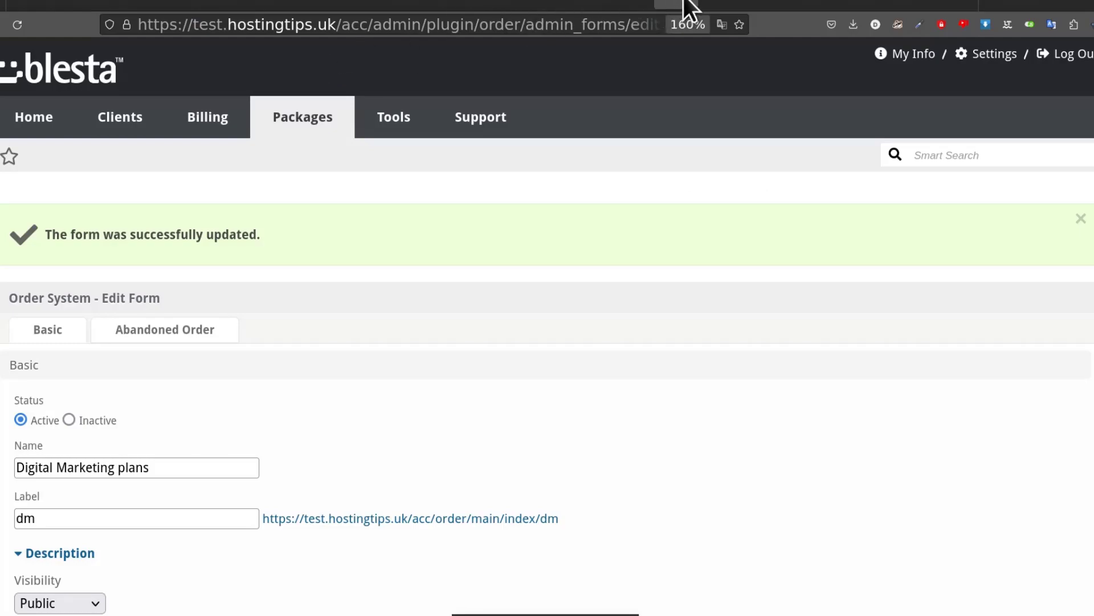
Open the active client's profile from the clients list and expand the full list of account actions
{"action": "left_click", "coordinate": [50, 121]}
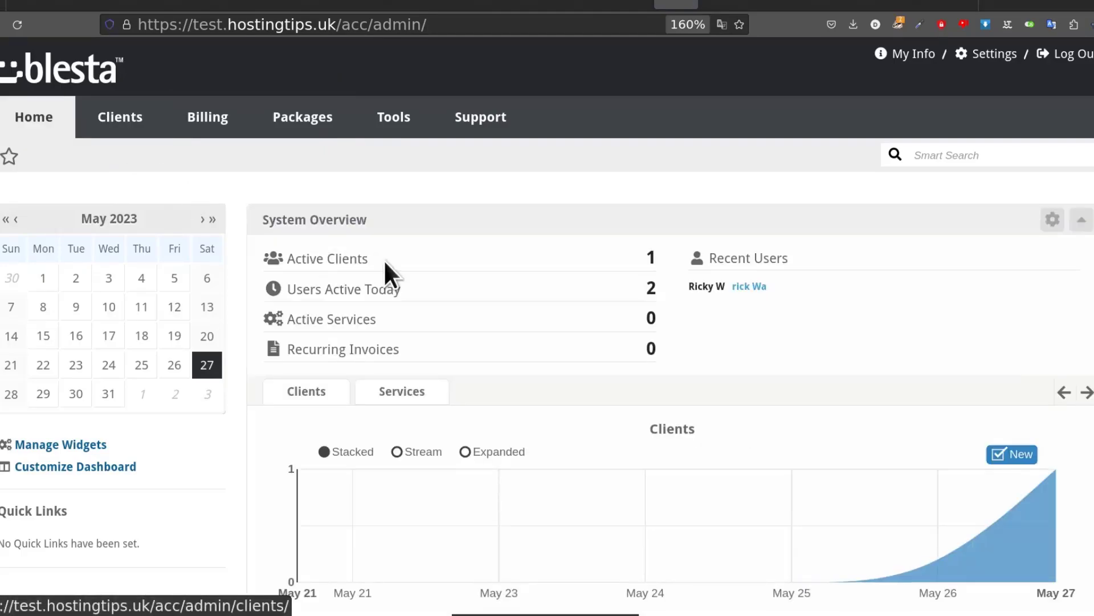
{"action": "left_click", "coordinate": [122, 126]}
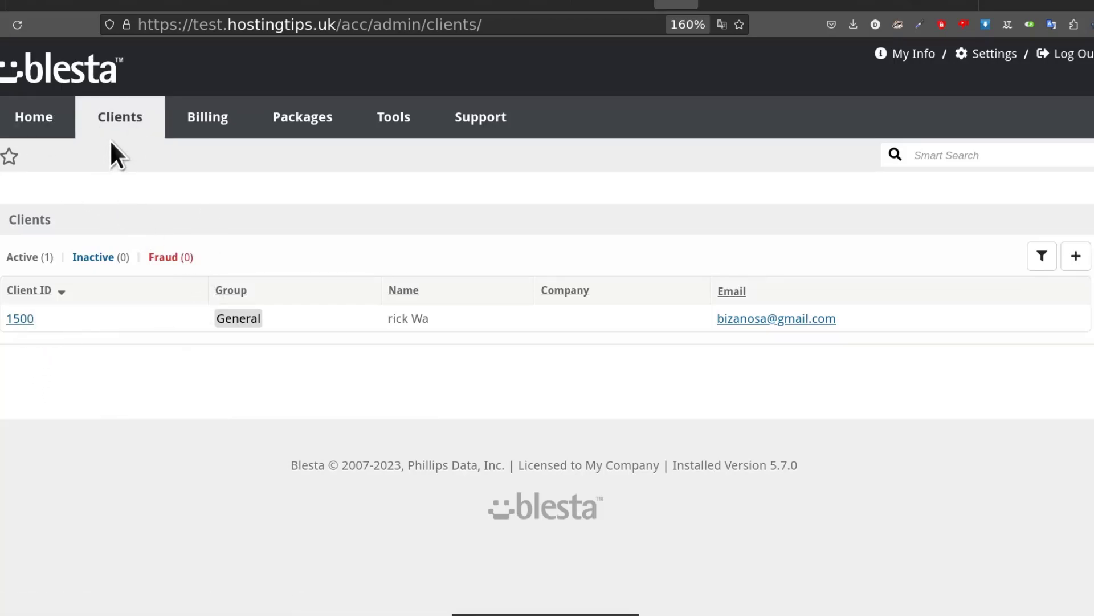
{"action": "left_click", "coordinate": [22, 319]}
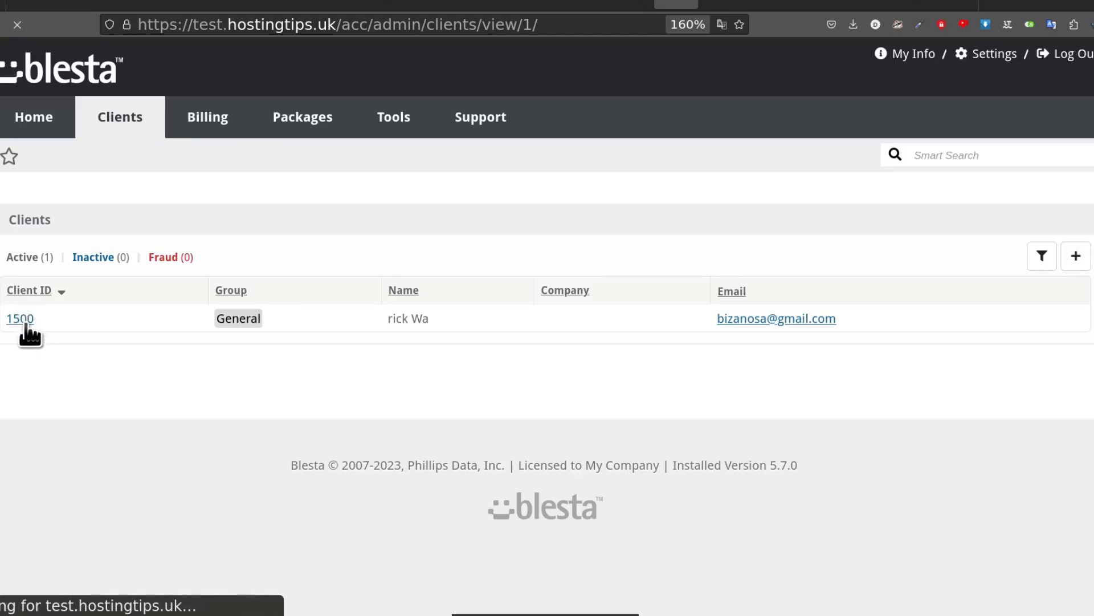
{"action": "scroll", "coordinate": [139, 368], "scroll_direction": "down", "scroll_amount": 7}
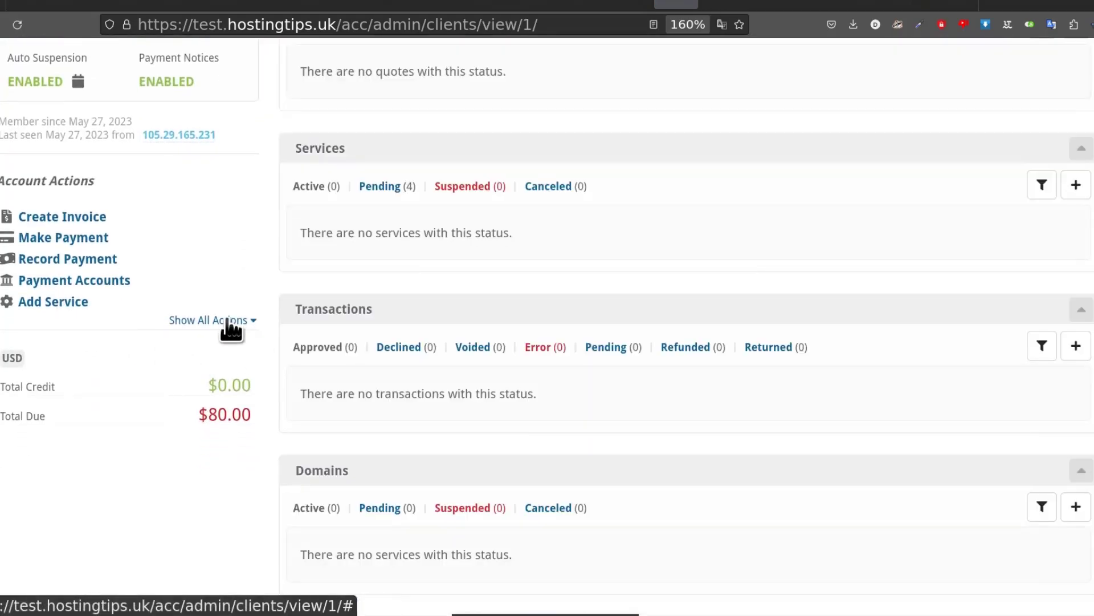
{"action": "left_click", "coordinate": [227, 320]}
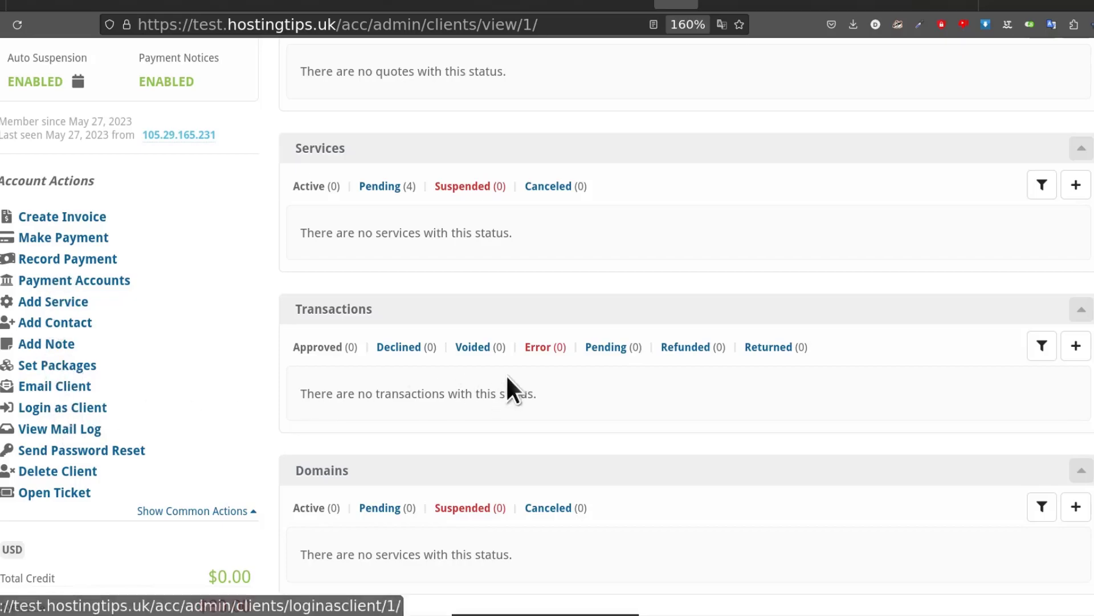
{"action": "scroll", "coordinate": [504, 375], "scroll_direction": "up", "scroll_amount": 10}
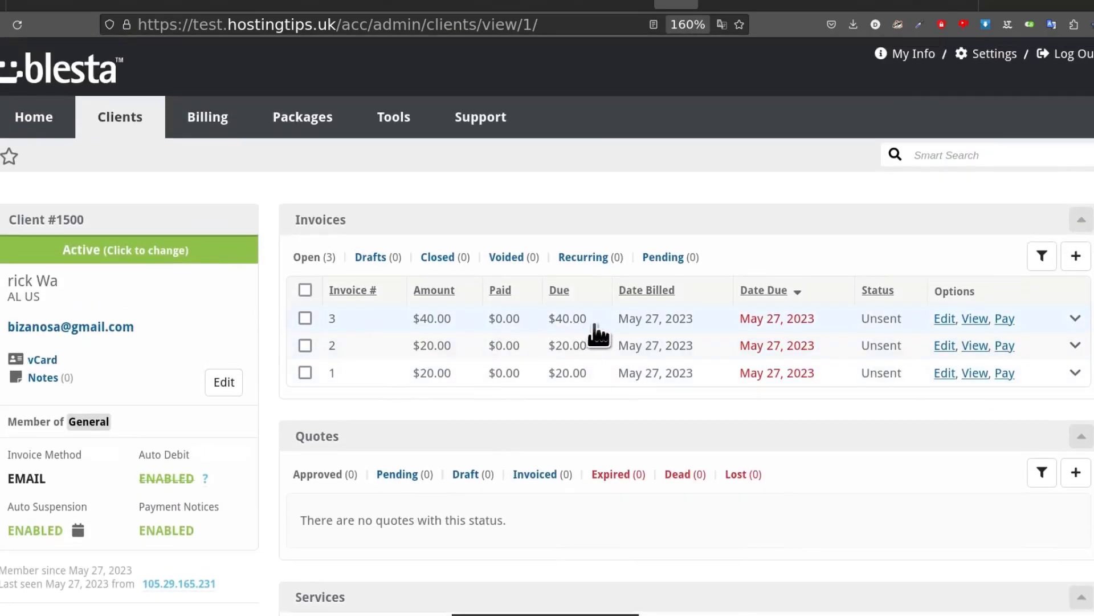
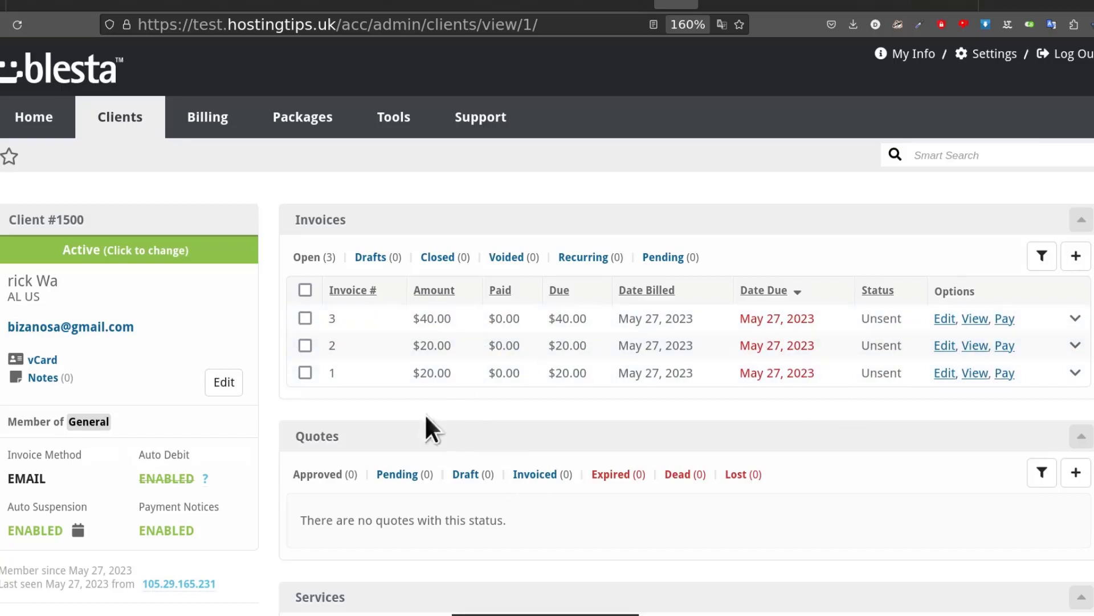
Log in as the client in a separate browser tab and show the client portal dashboard
{"action": "scroll", "coordinate": [36, 442], "scroll_direction": "down", "scroll_amount": 6}
{"action": "scroll", "coordinate": [62, 416], "scroll_direction": "up", "scroll_amount": 1}
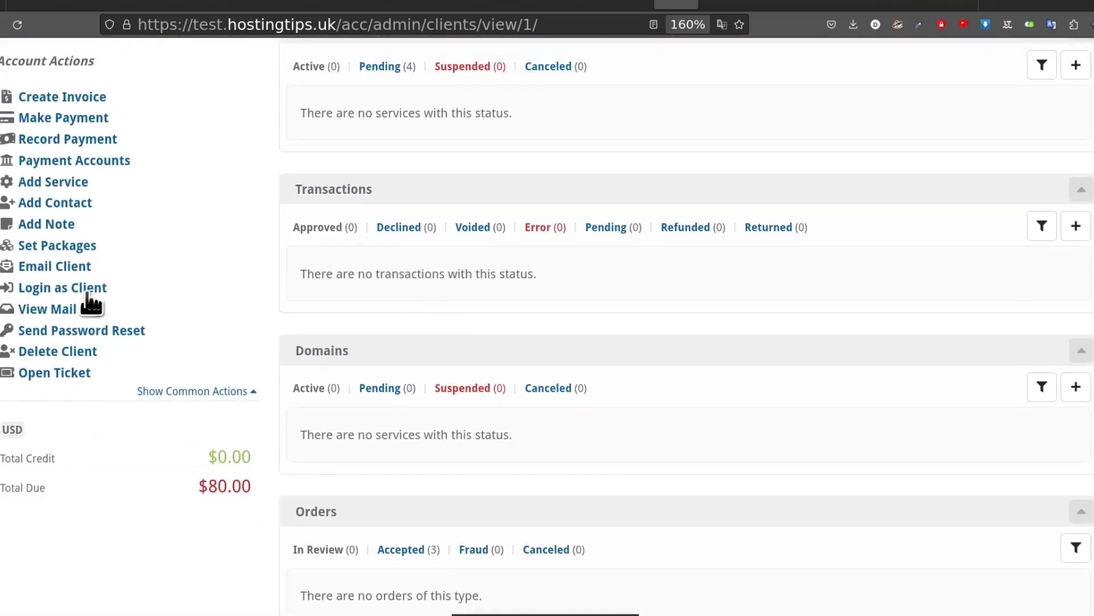
{"action": "scroll", "coordinate": [73, 415], "scroll_direction": "up", "scroll_amount": 2}
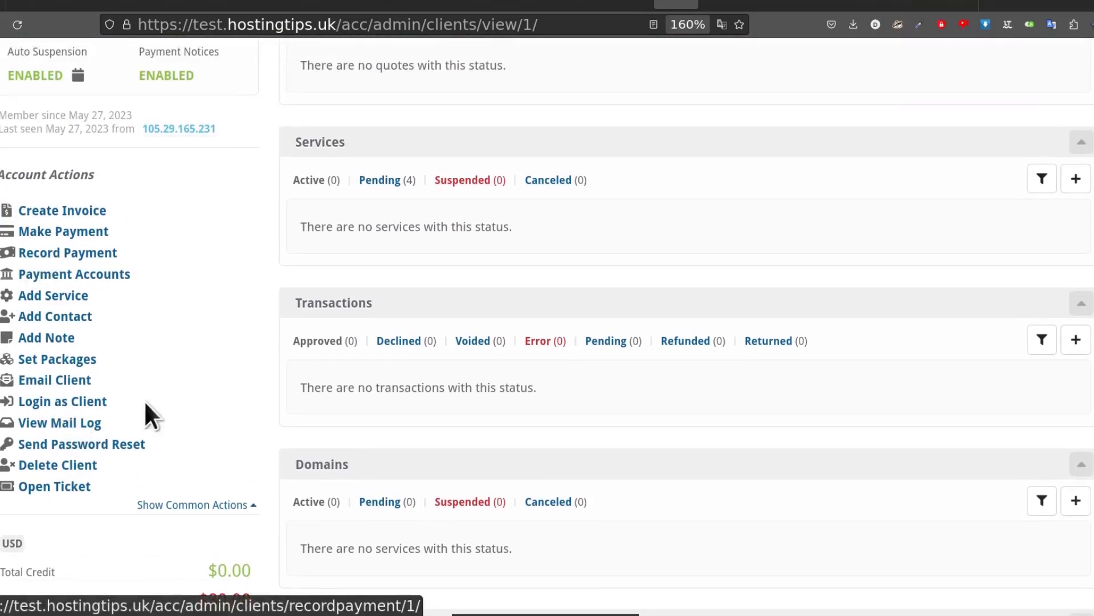
{"action": "right_click", "coordinate": [57, 395]}
{"action": "left_click", "coordinate": [184, 63]}
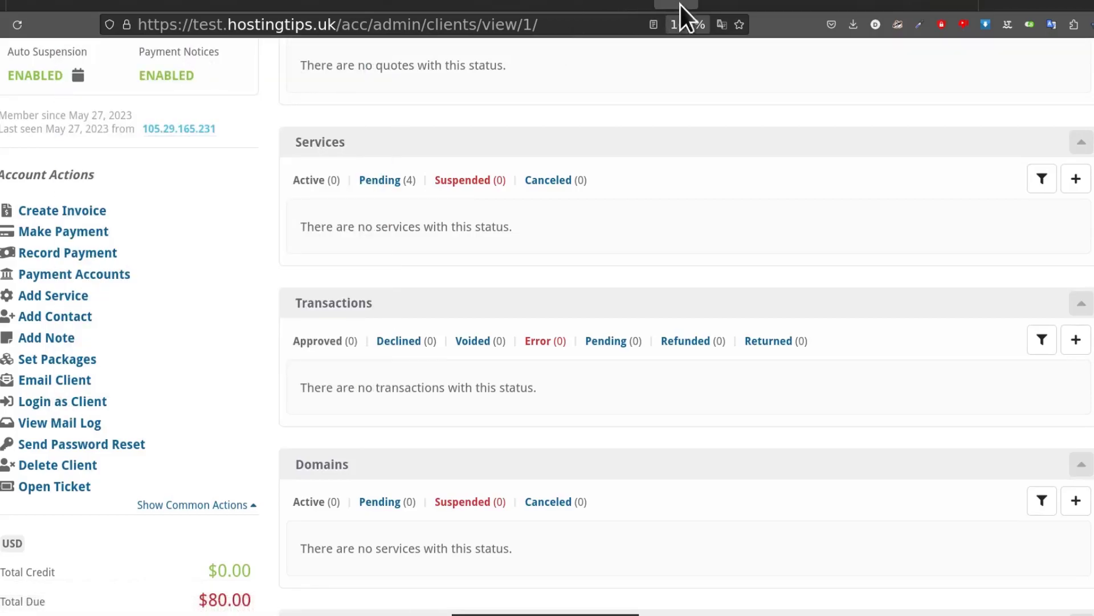
{"action": "left_click", "coordinate": [724, 4]}
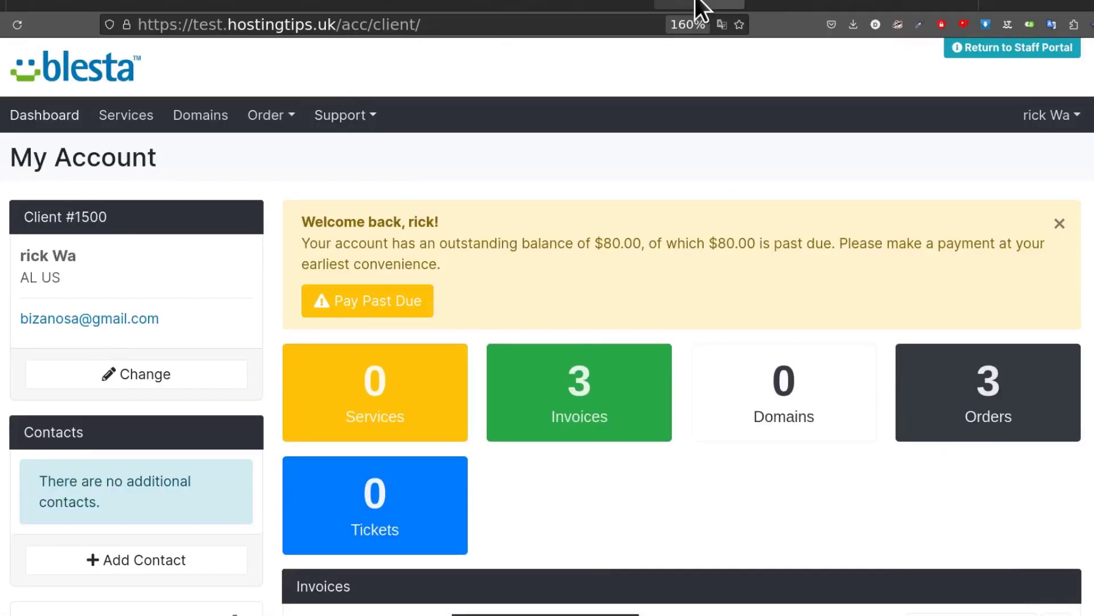
Switch back to the client's profile in the staff area and show the invoices section
{"action": "left_click", "coordinate": [676, 2]}
{"action": "middle_click", "coordinate": [451, 291]}
{"action": "scroll", "coordinate": [332, 303], "scroll_direction": "up", "scroll_amount": 8}
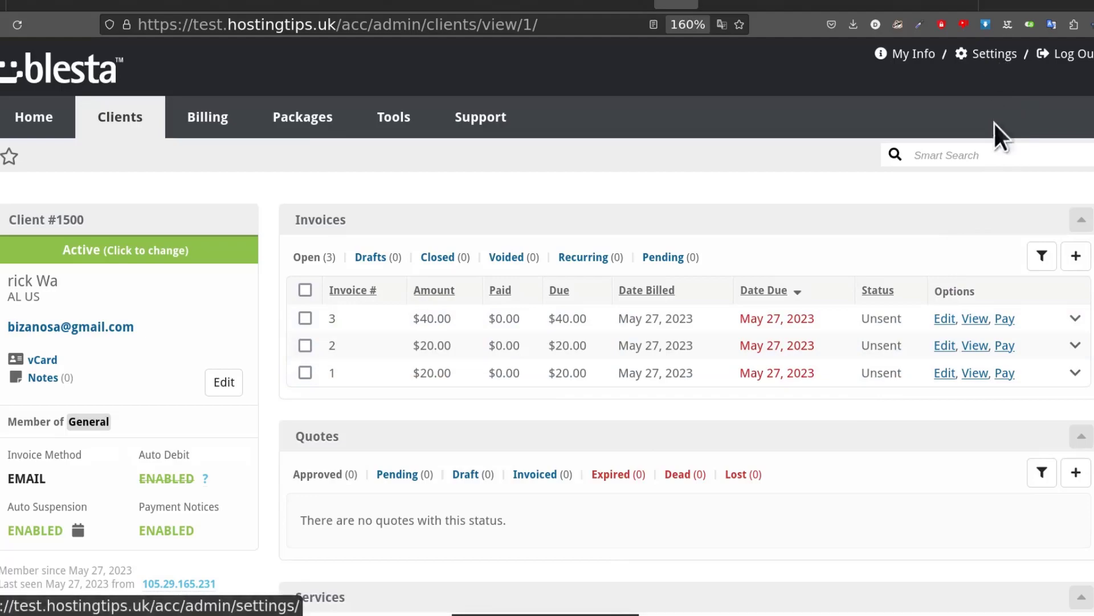
Start a new package named "Plan 2" and enter "Plan 2" as its HTML description
{"action": "mouse_move", "coordinate": [305, 119]}
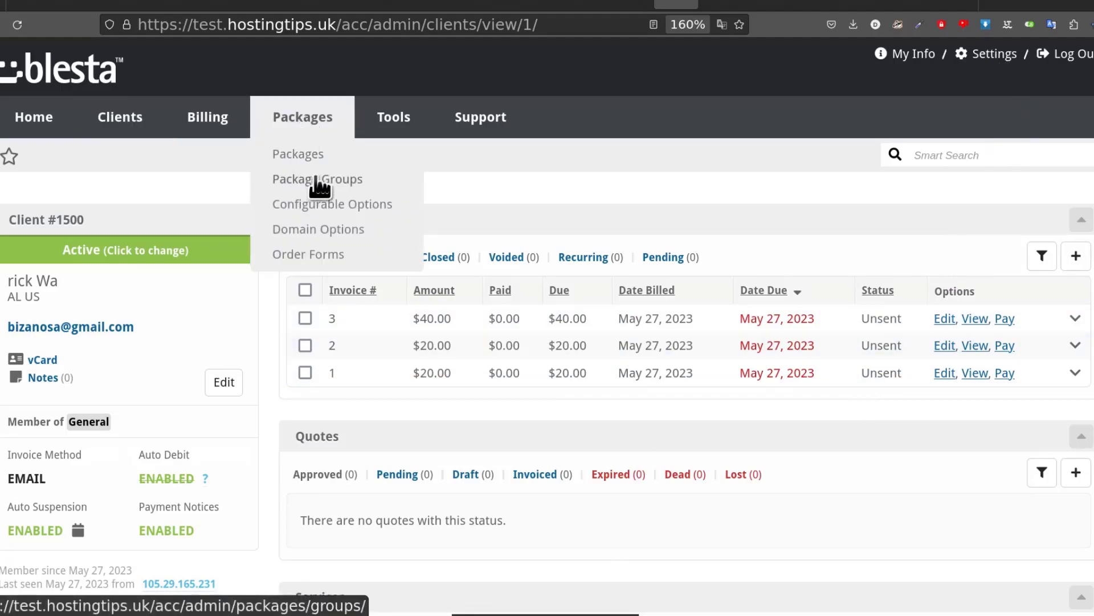
{"action": "left_click", "coordinate": [301, 153]}
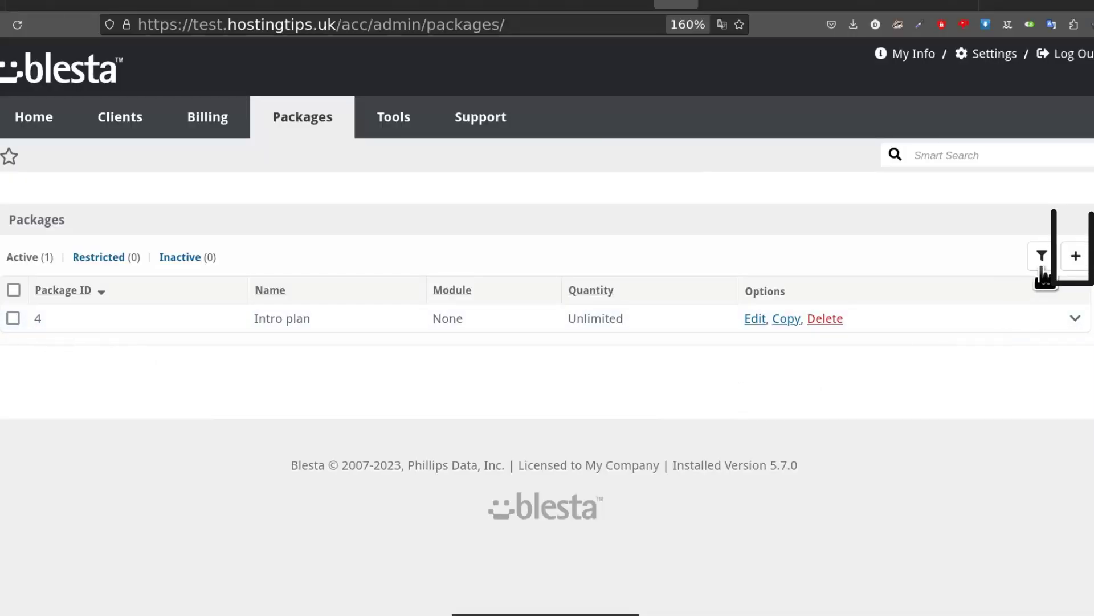
{"action": "left_click", "coordinate": [1076, 261]}
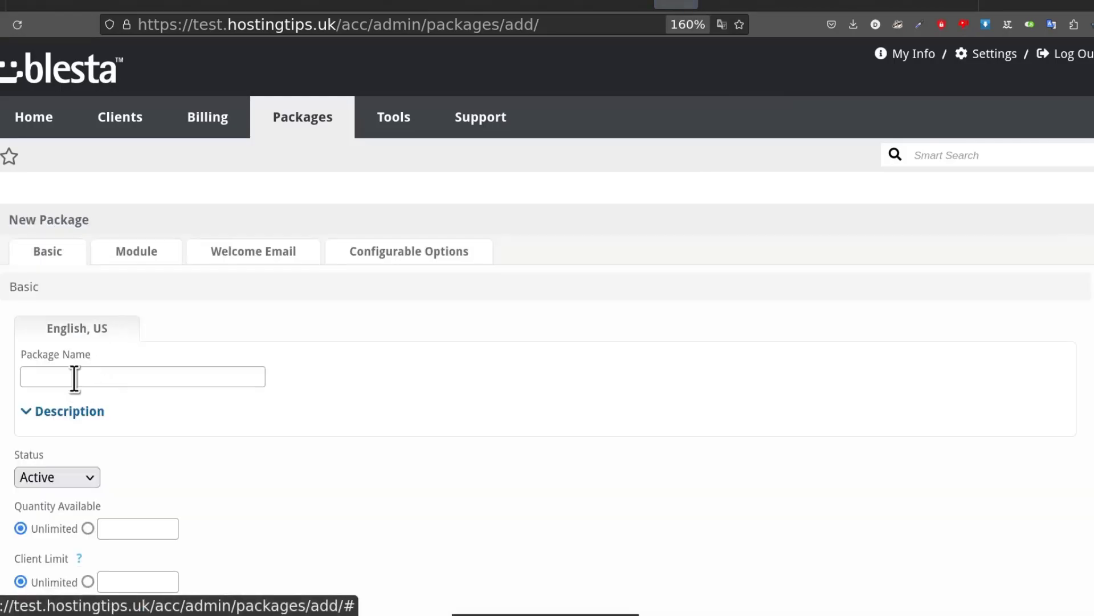
{"action": "left_click", "coordinate": [76, 375]}
{"action": "type", "text": "Plan 2"}
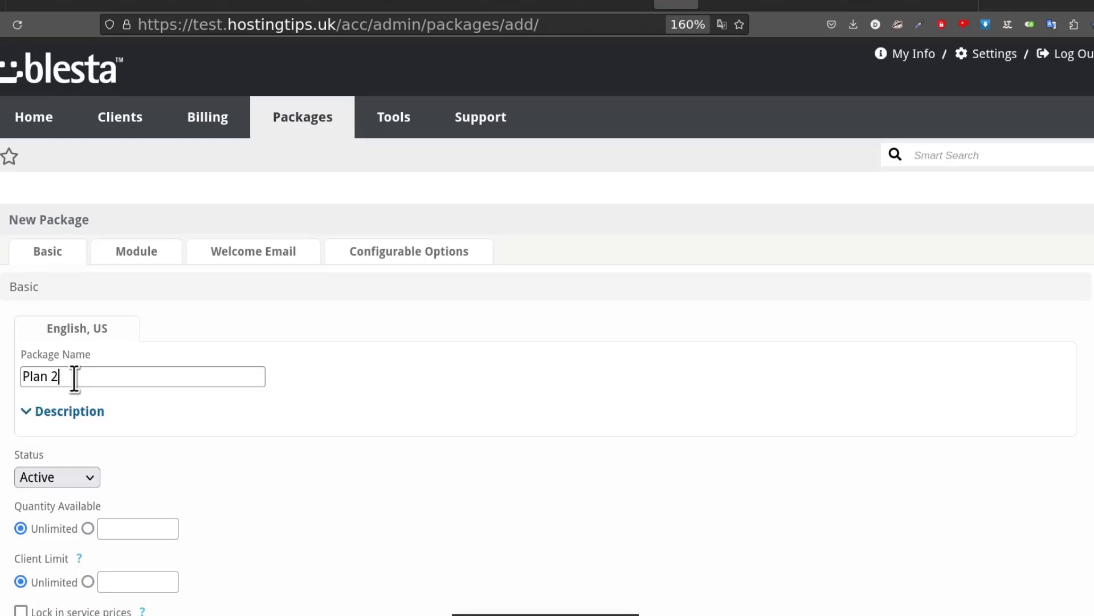
{"action": "scroll", "coordinate": [54, 76], "scroll_direction": "down", "scroll_amount": 5}
{"action": "left_click", "coordinate": [61, 77]}
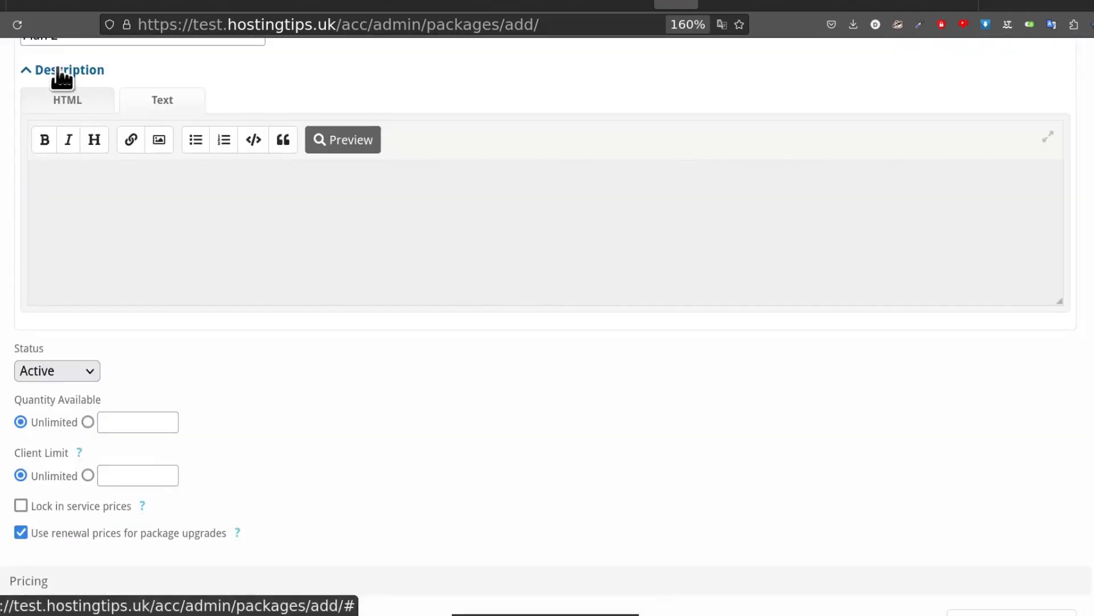
{"action": "left_click", "coordinate": [65, 180]}
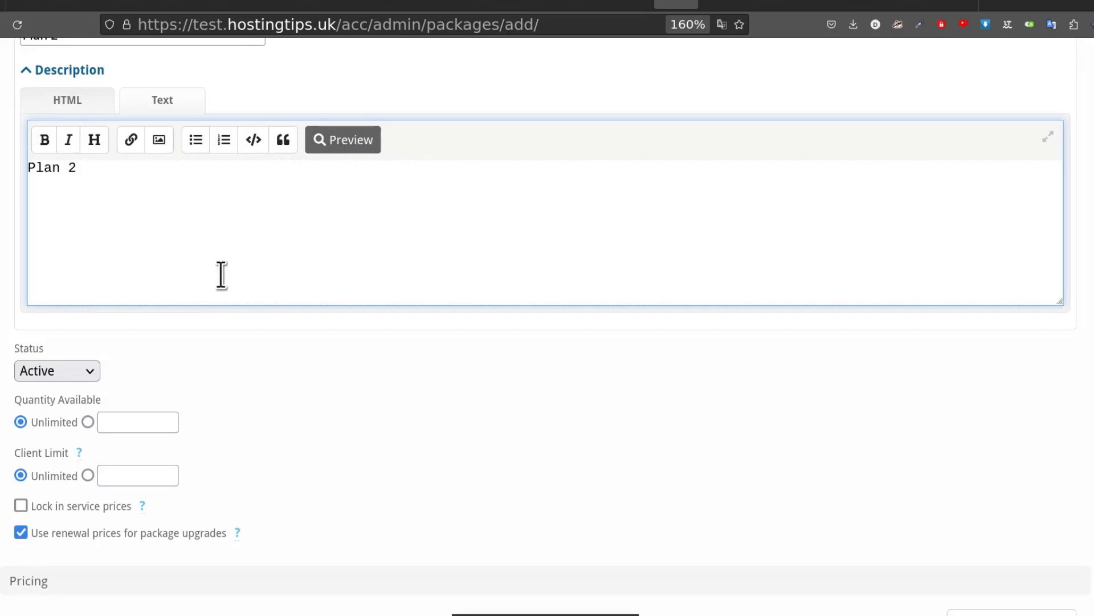
Price the package at 79 USD for a 1-month term and enable a renewal price of 100
{"action": "scroll", "coordinate": [228, 285], "scroll_direction": "down", "scroll_amount": 4}
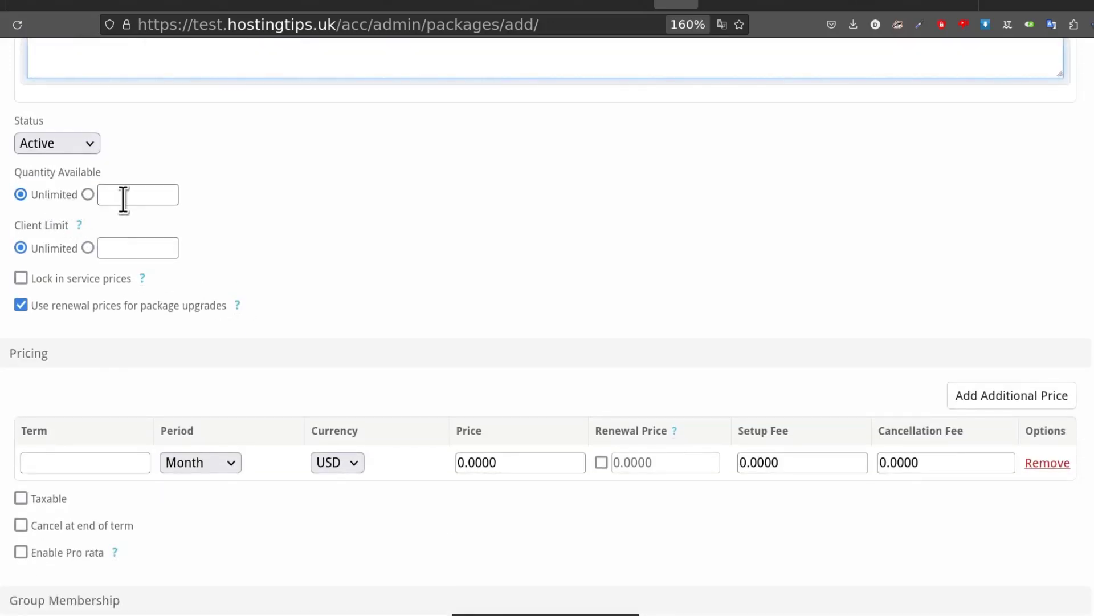
{"action": "scroll", "coordinate": [93, 289], "scroll_direction": "down", "scroll_amount": 4}
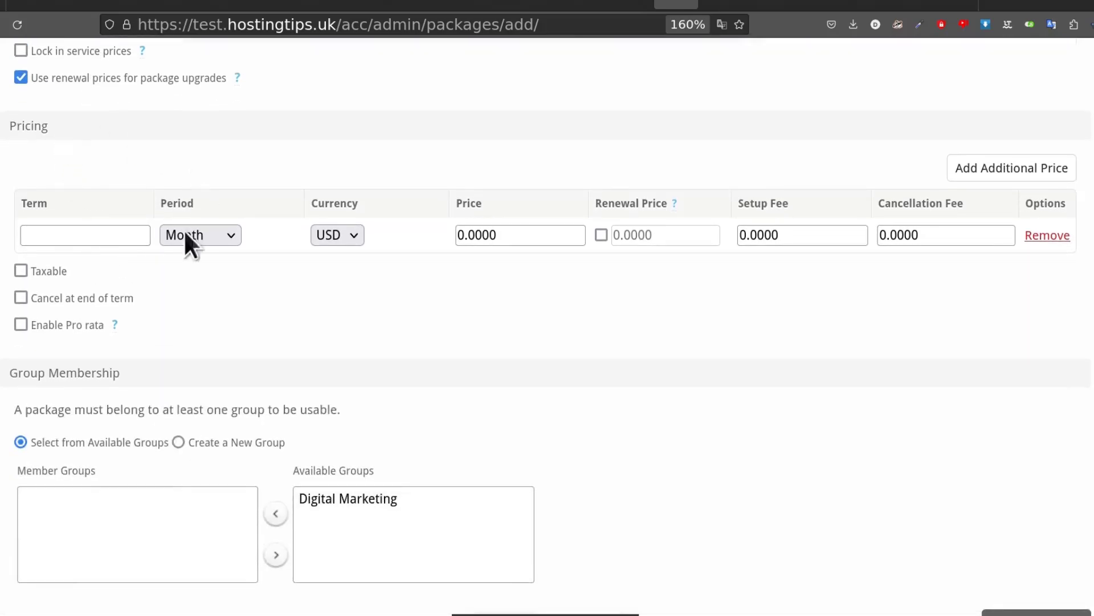
{"action": "left_click", "coordinate": [108, 238]}
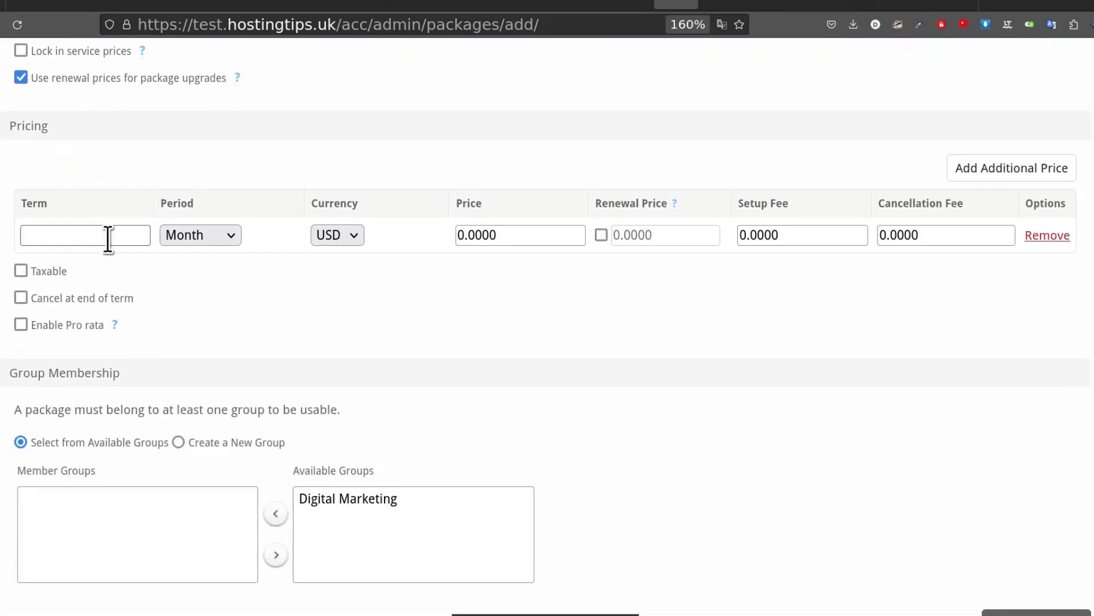
{"action": "type", "text": "79"}
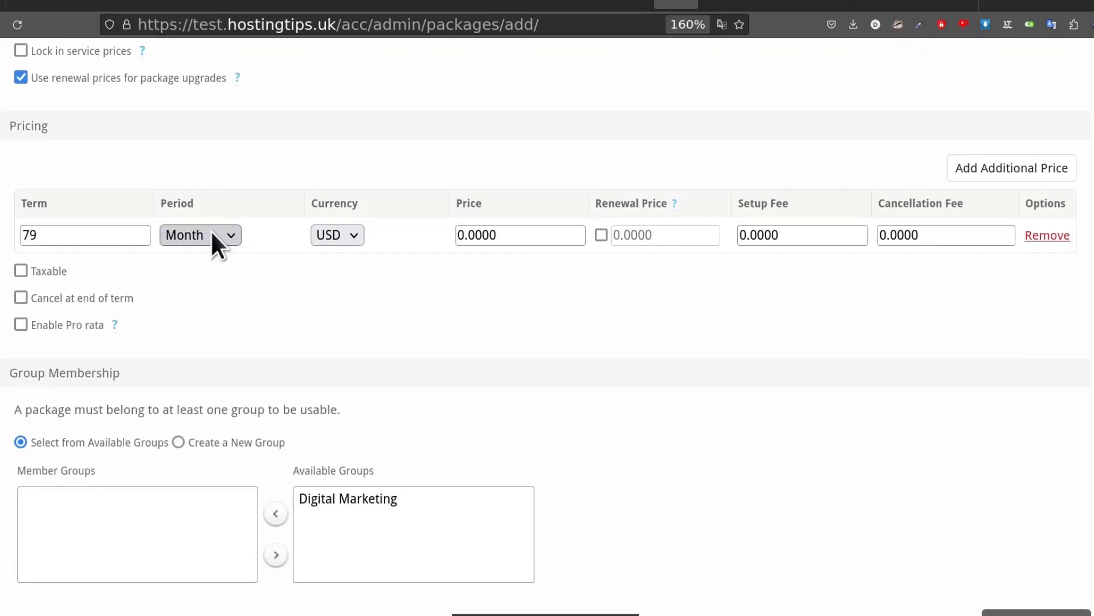
{"action": "double_click", "coordinate": [34, 234]}
{"action": "type", "text": "1"}
{"action": "left_click", "coordinate": [516, 234]}
{"action": "double_click", "coordinate": [515, 234]}
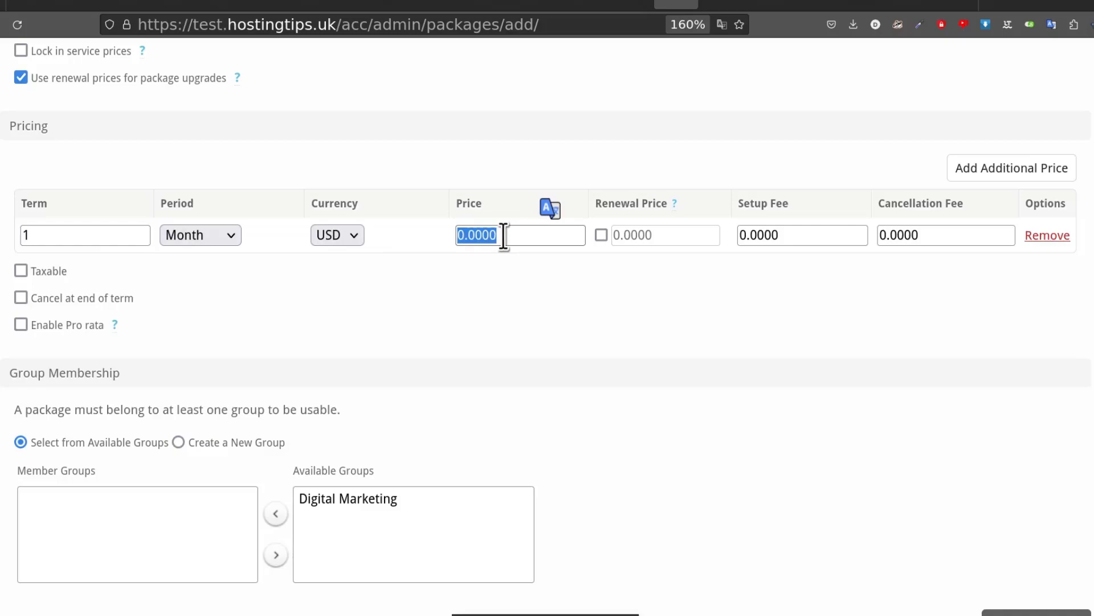
{"action": "type", "text": "79"}
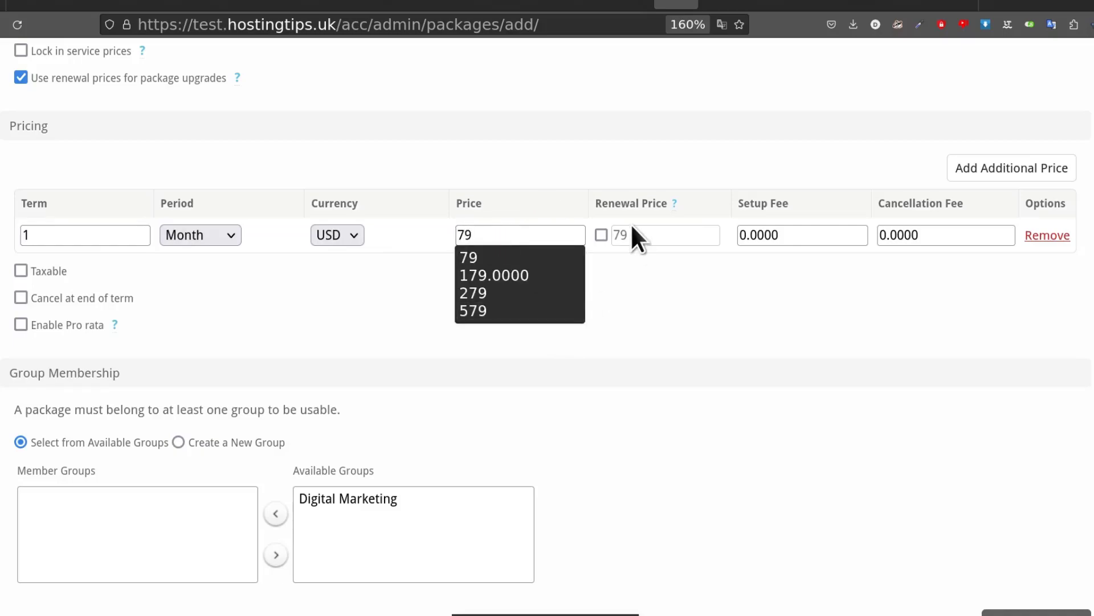
{"action": "left_click", "coordinate": [601, 235]}
{"action": "double_click", "coordinate": [623, 236]}
{"action": "type", "text": "100"}
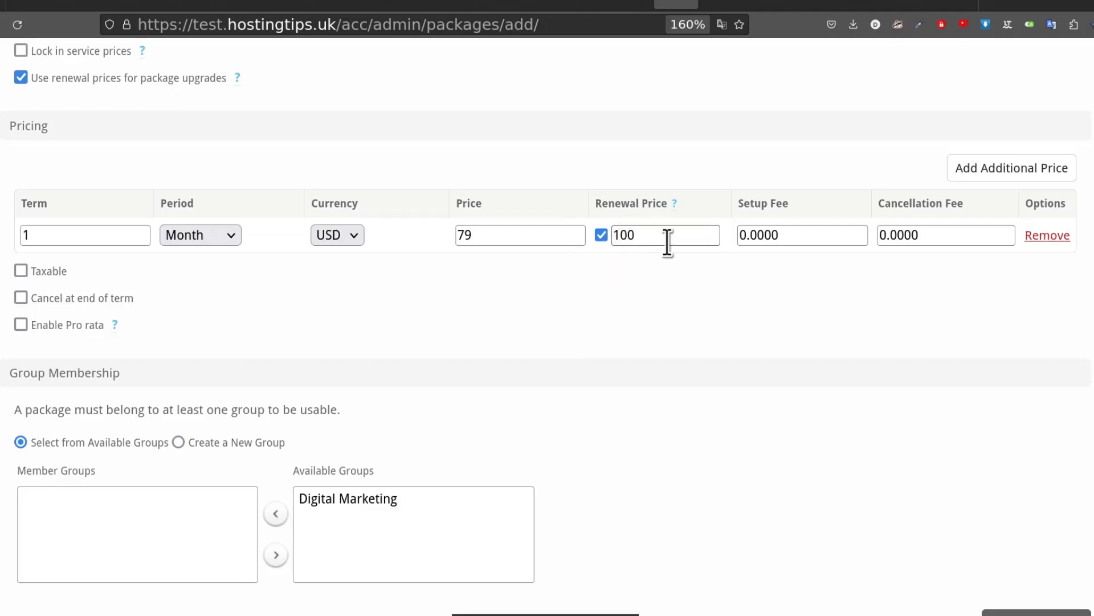
Add the package to the Digital Marketing group and create it
{"action": "scroll", "coordinate": [170, 303], "scroll_direction": "down", "scroll_amount": 5}
{"action": "left_click", "coordinate": [365, 252]}
{"action": "left_click", "coordinate": [277, 268]}
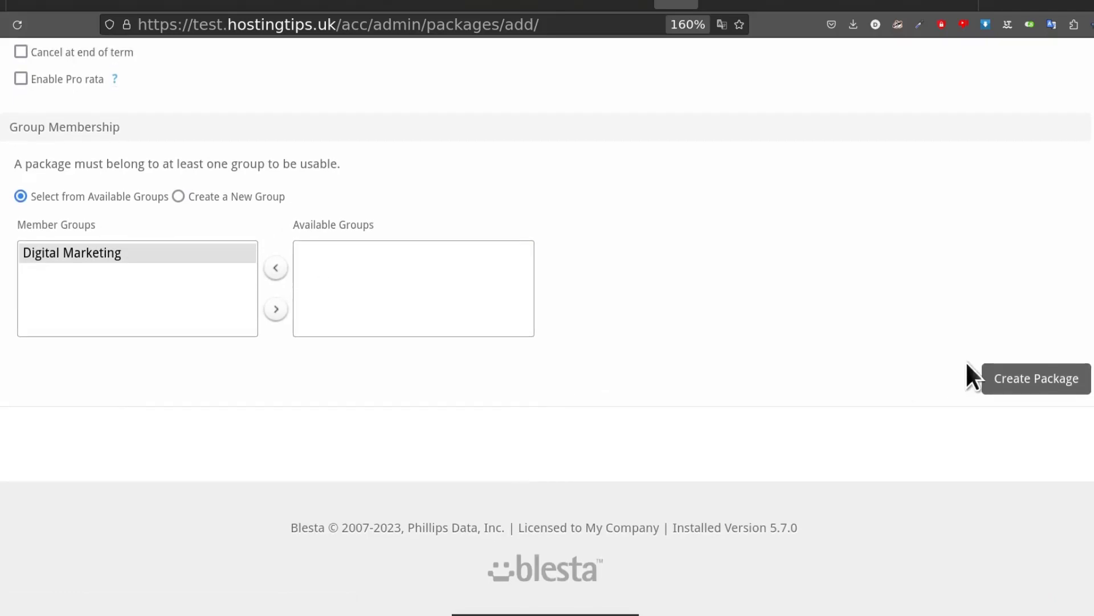
{"action": "left_click", "coordinate": [1034, 383]}
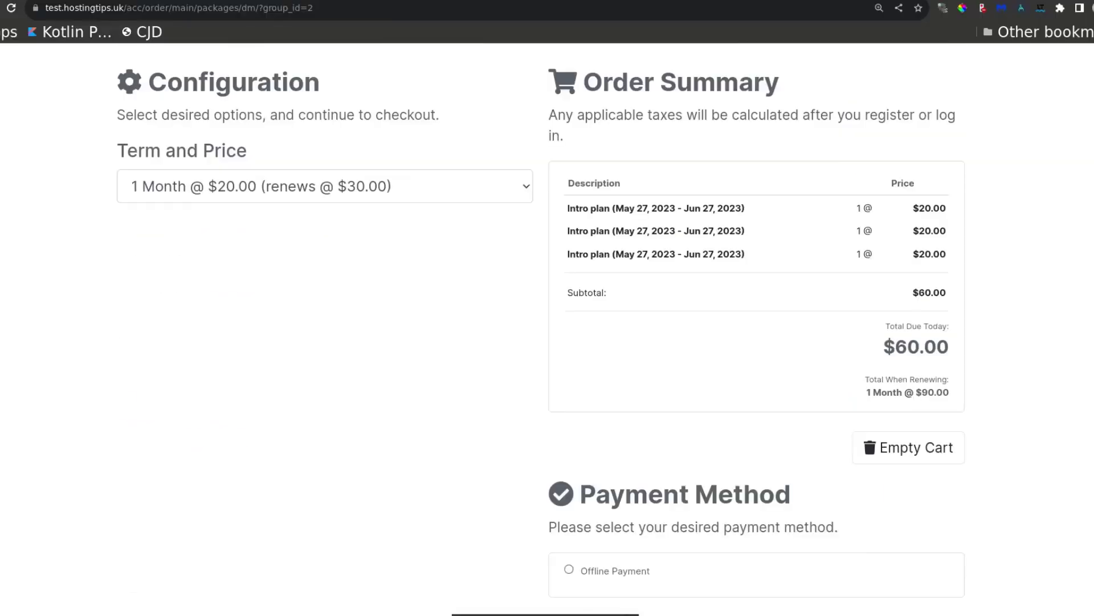
Switch to the client's Digital Marketing plans order page, reload it and review the listed plans
{"action": "scroll", "coordinate": [330, 207], "scroll_direction": "up", "scroll_amount": 7}
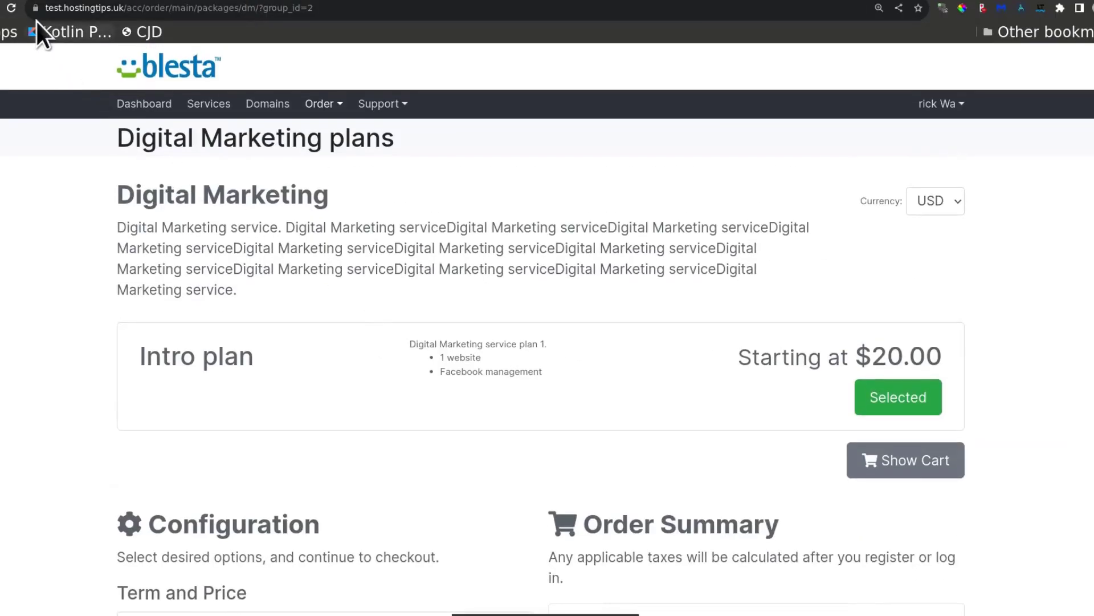
{"action": "left_click", "coordinate": [10, 8]}
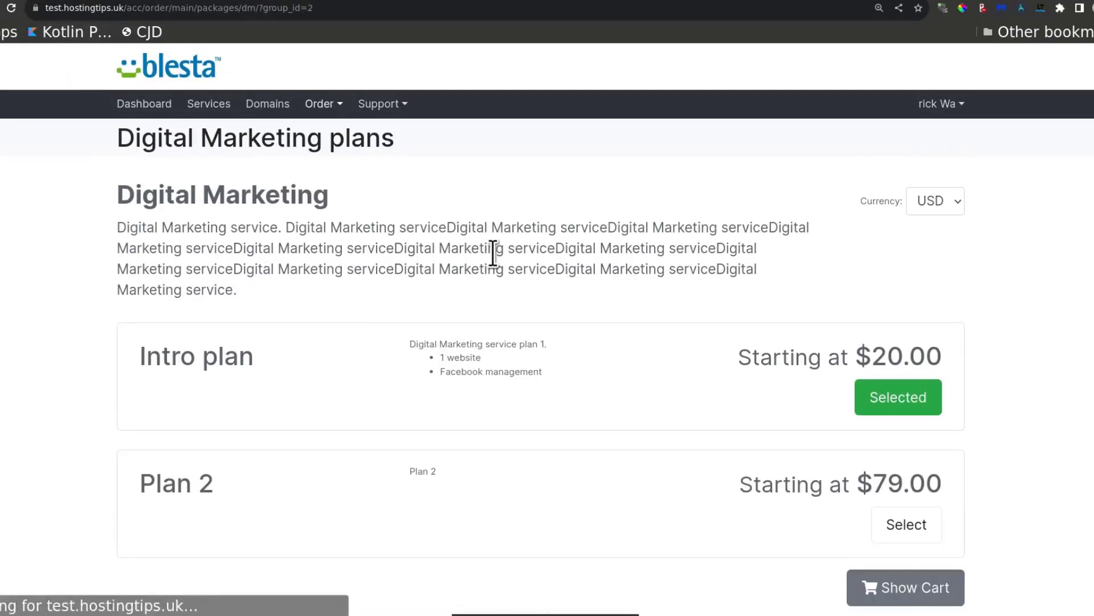
{"action": "scroll", "coordinate": [493, 254], "scroll_direction": "down", "scroll_amount": 8}
{"action": "scroll", "coordinate": [537, 430], "scroll_direction": "up", "scroll_amount": 8}
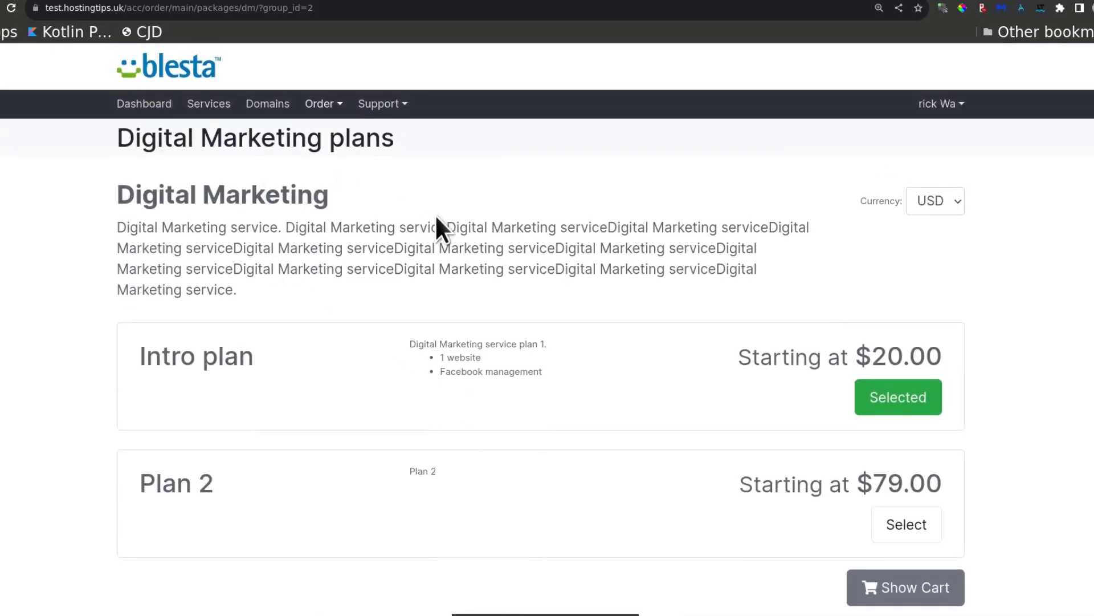
{"action": "scroll", "coordinate": [655, 362], "scroll_direction": "down", "scroll_amount": 7}
{"action": "scroll", "coordinate": [656, 357], "scroll_direction": "up", "scroll_amount": 4}
{"action": "scroll", "coordinate": [655, 354], "scroll_direction": "down", "scroll_amount": 2}
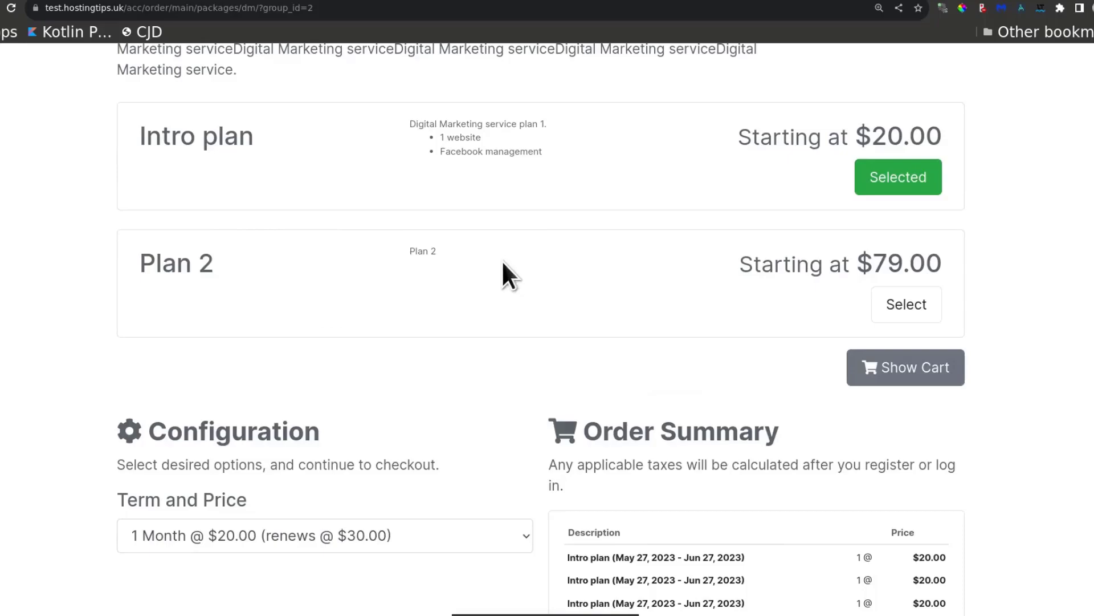
Select Plan 2 on the client order page and review the plans and order summary
{"action": "left_click", "coordinate": [907, 304]}
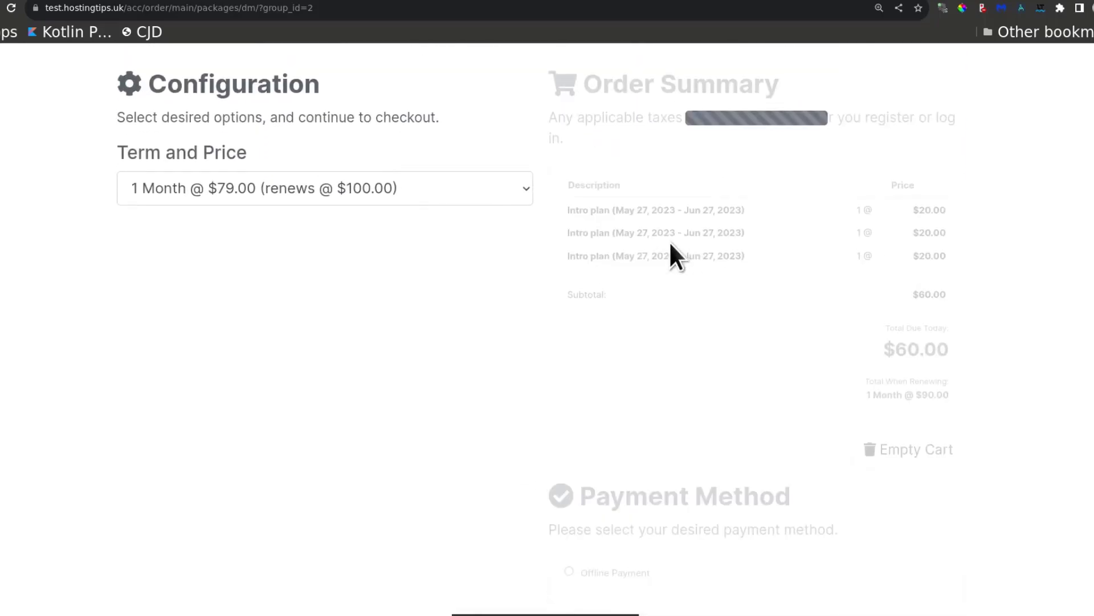
{"action": "scroll", "coordinate": [727, 291], "scroll_direction": "up", "scroll_amount": 5}
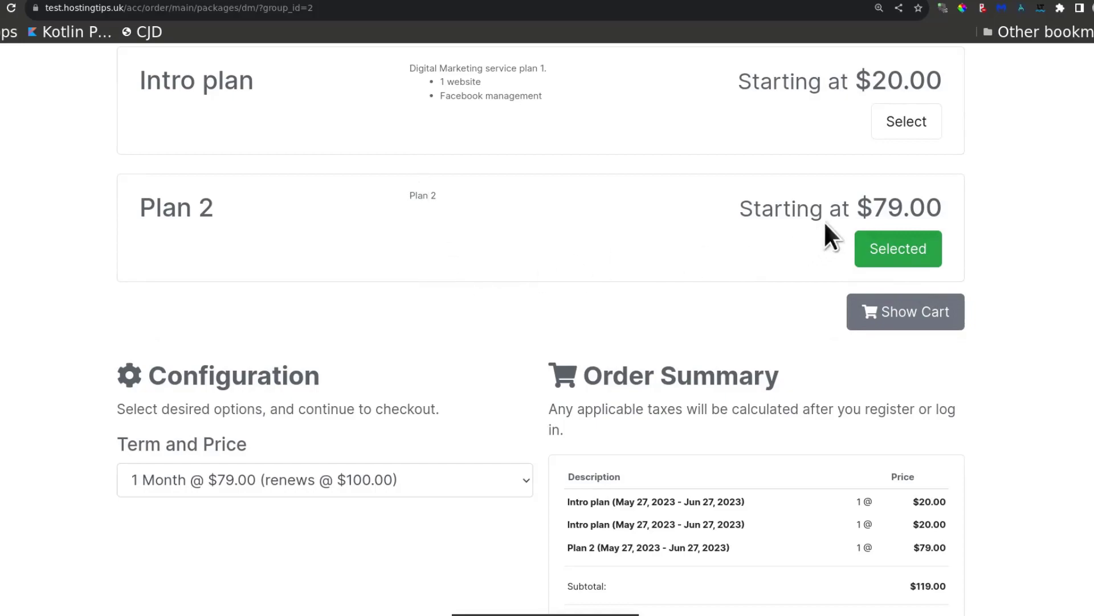
{"action": "scroll", "coordinate": [809, 268], "scroll_direction": "up", "scroll_amount": 3}
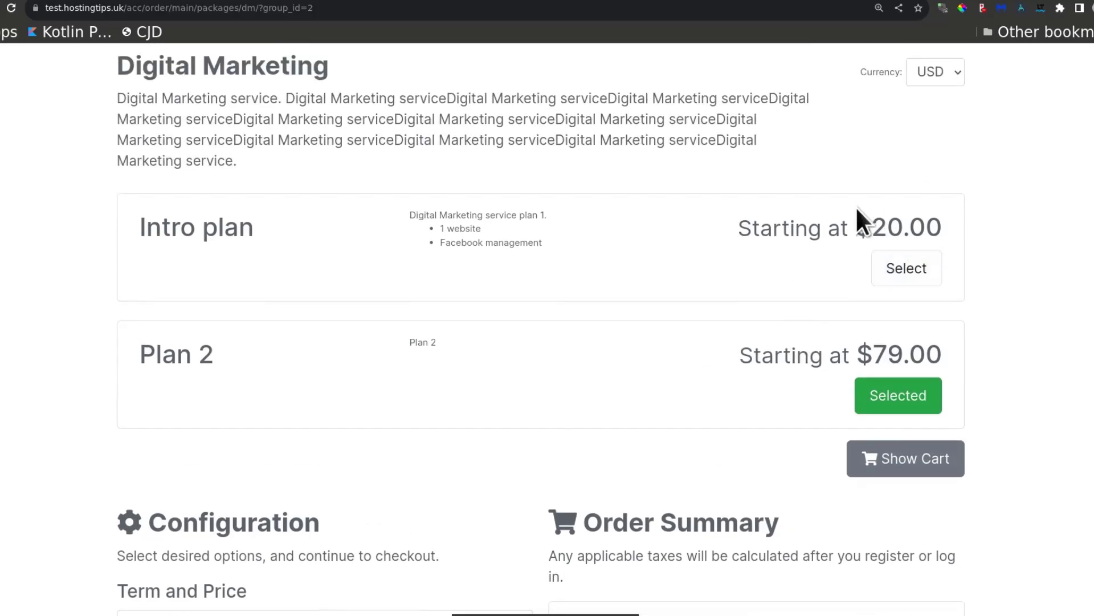
{"action": "scroll", "coordinate": [844, 267], "scroll_direction": "up", "scroll_amount": 2}
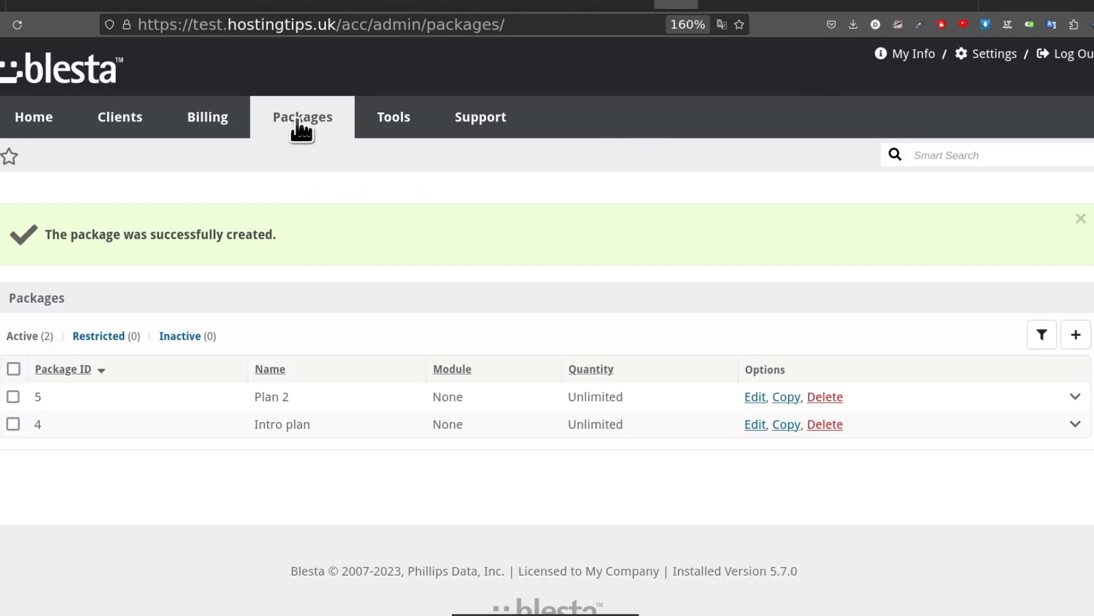
Create a standard package group named "Blogging" in the staff area, leaving its description empty
{"action": "mouse_move", "coordinate": [303, 128]}
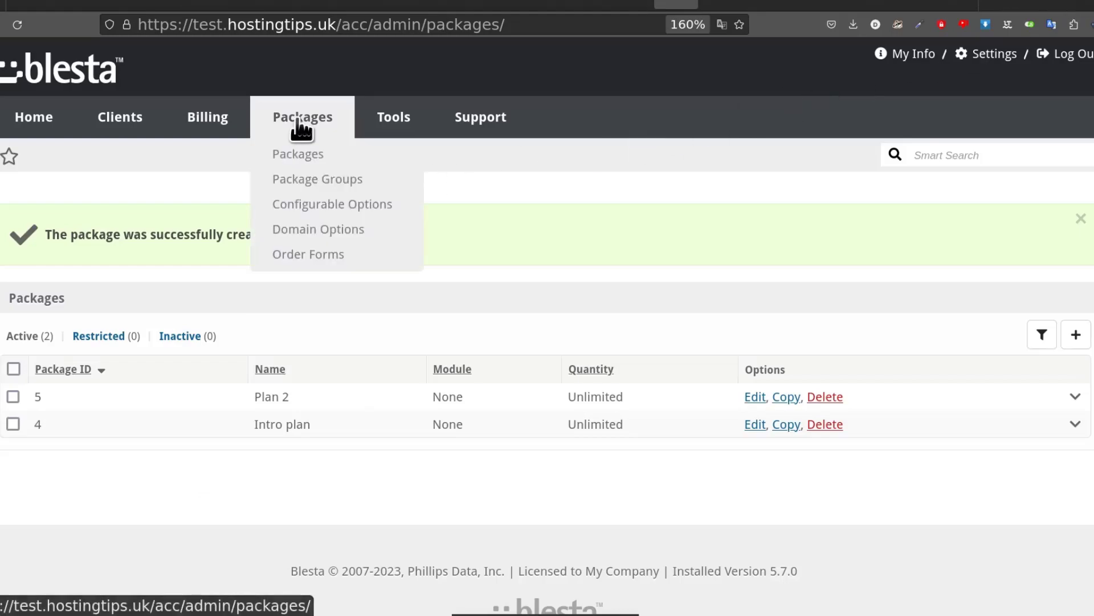
{"action": "left_click", "coordinate": [309, 178]}
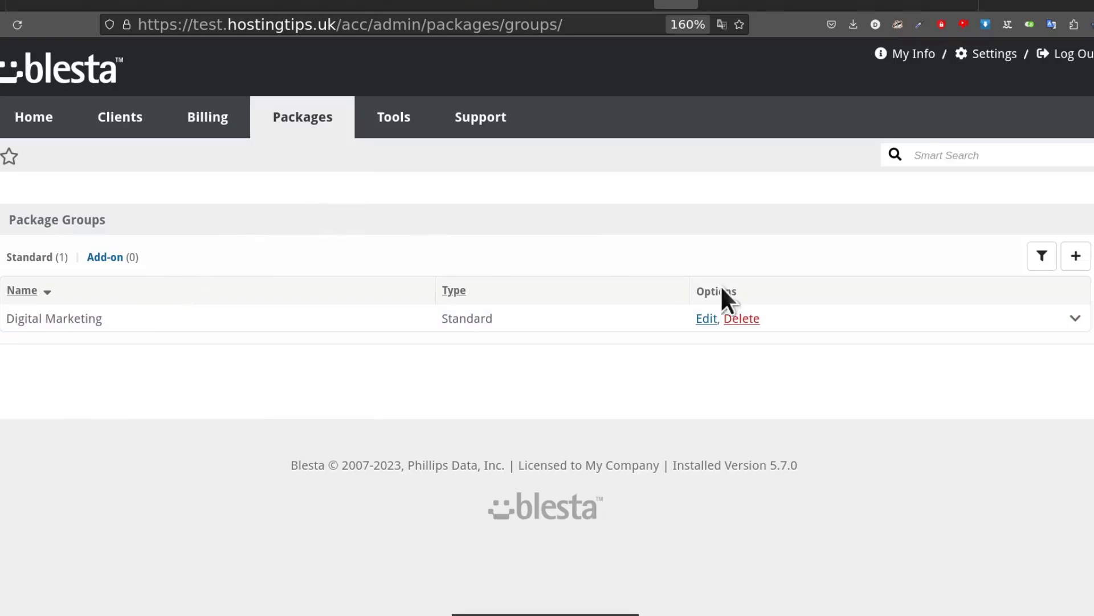
{"action": "left_click", "coordinate": [1076, 256]}
{"action": "left_click", "coordinate": [71, 314]}
{"action": "type", "text": "Blogging"}
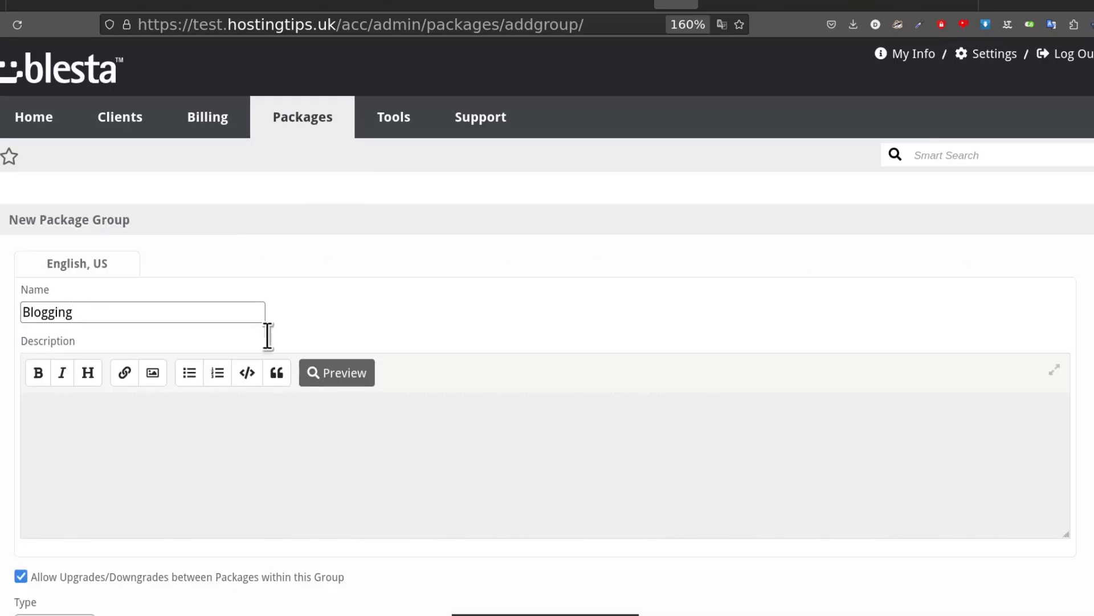
{"action": "left_click", "coordinate": [121, 414]}
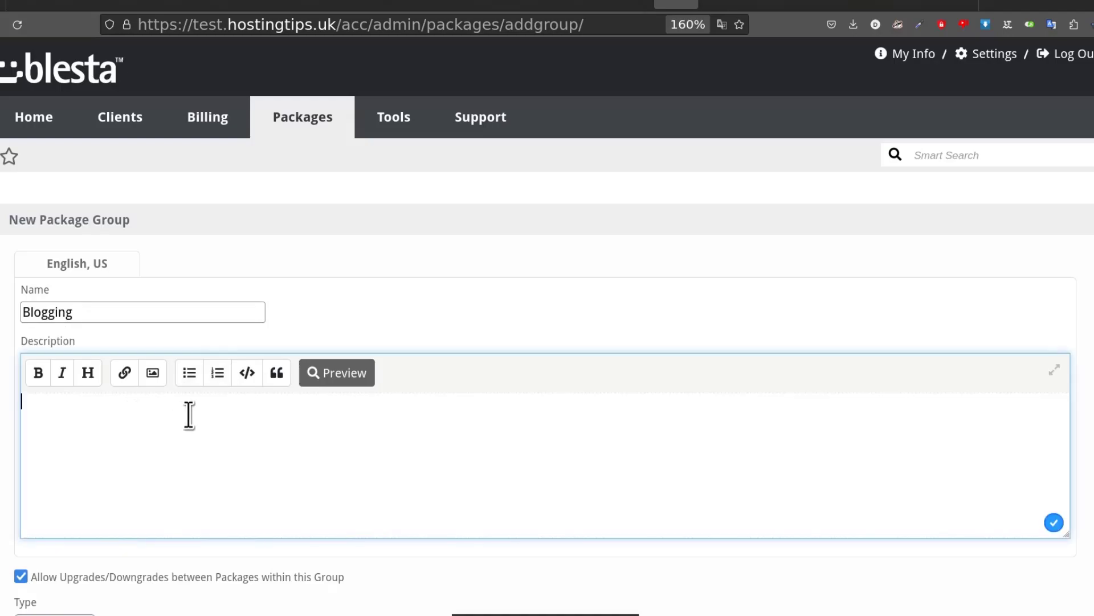
{"action": "scroll", "coordinate": [251, 398], "scroll_direction": "down", "scroll_amount": 3}
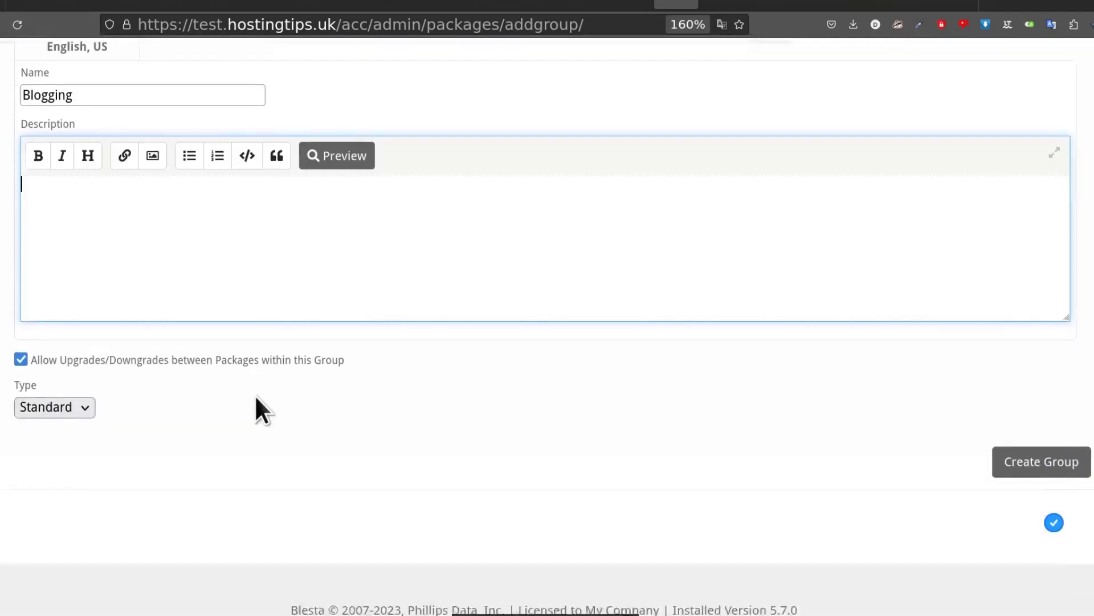
{"action": "scroll", "coordinate": [485, 416], "scroll_direction": "up", "scroll_amount": 3}
{"action": "scroll", "coordinate": [538, 442], "scroll_direction": "down", "scroll_amount": 3}
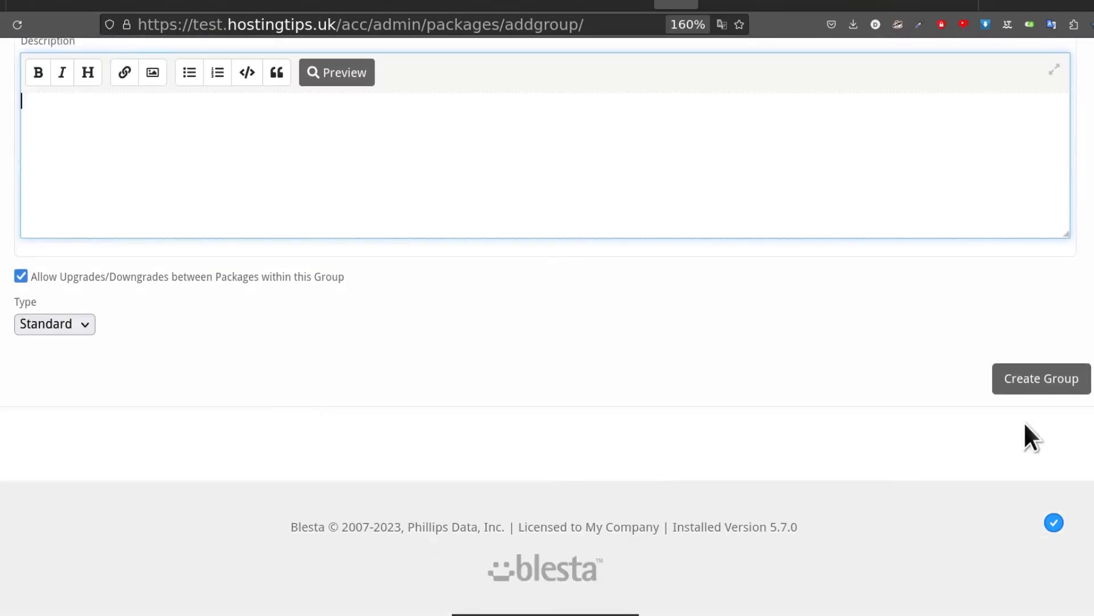
{"action": "left_click", "coordinate": [1050, 380]}
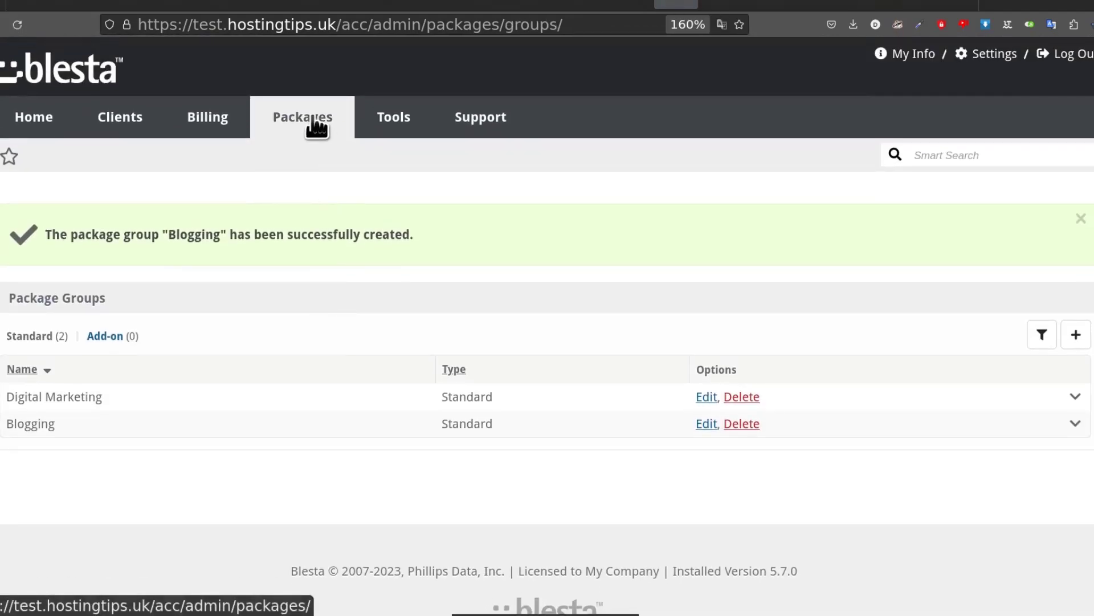
Start another new package from the packages list and name it "Blog 1"
{"action": "left_click", "coordinate": [306, 153]}
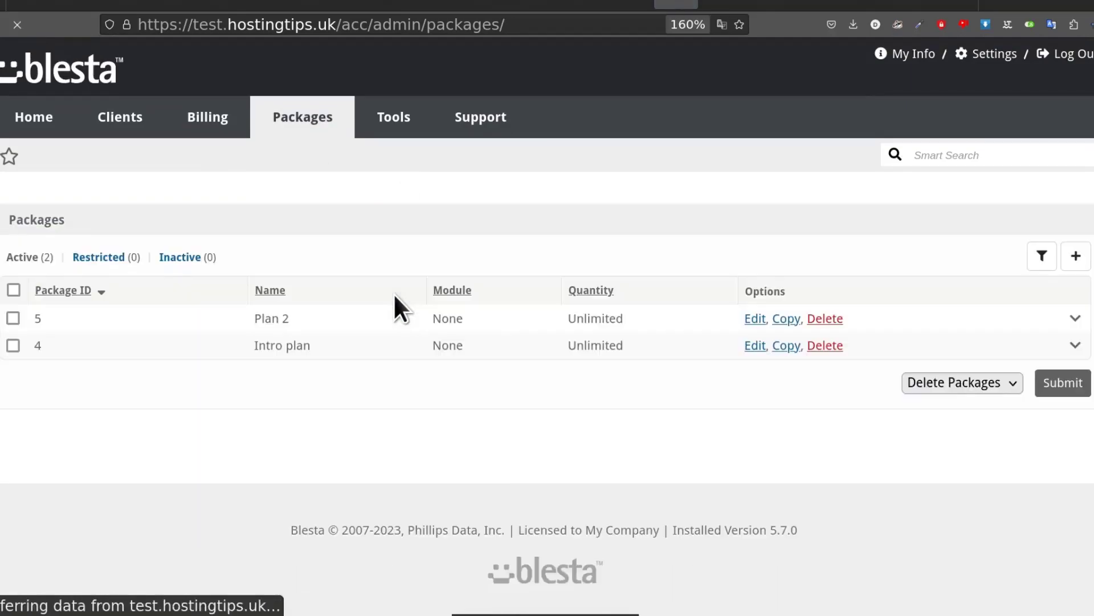
{"action": "left_click", "coordinate": [1076, 255]}
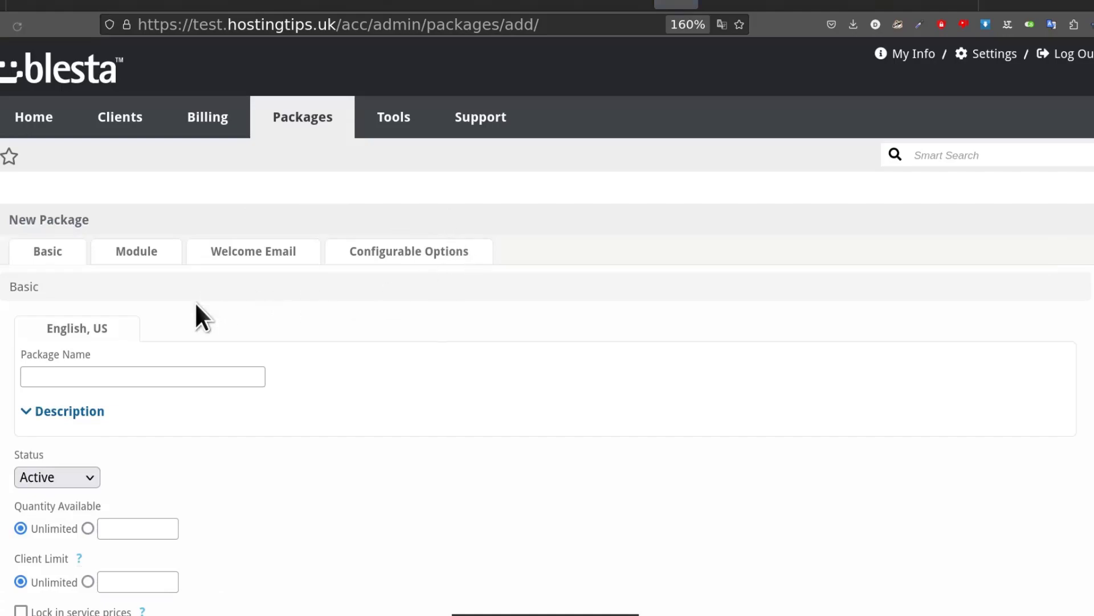
{"action": "scroll", "coordinate": [76, 201], "scroll_direction": "down", "scroll_amount": 3}
{"action": "left_click", "coordinate": [73, 147]}
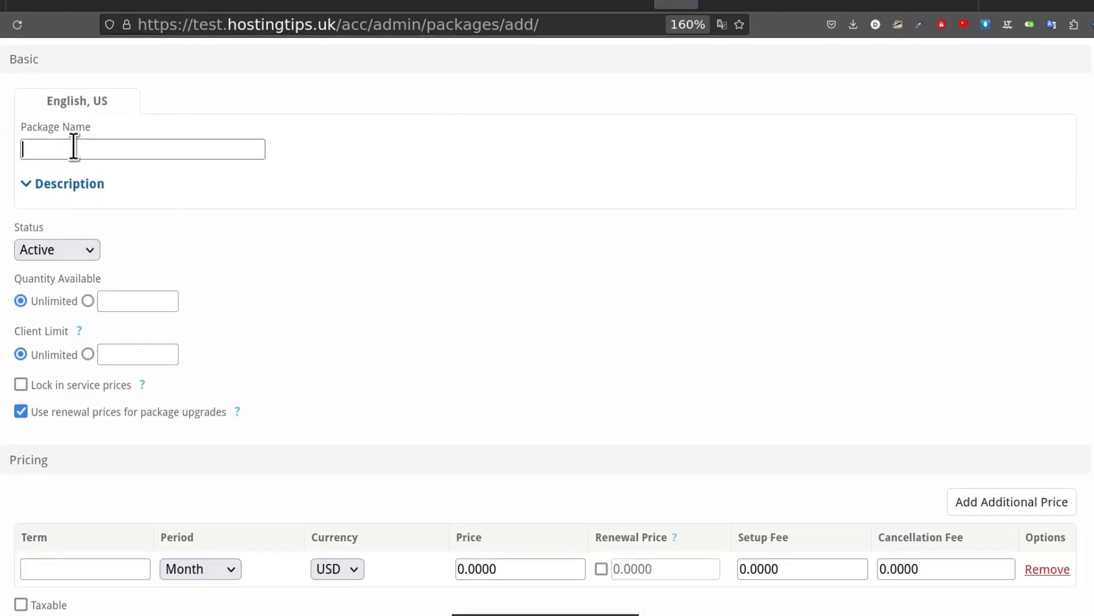
{"action": "type", "text": "Blog 1"}
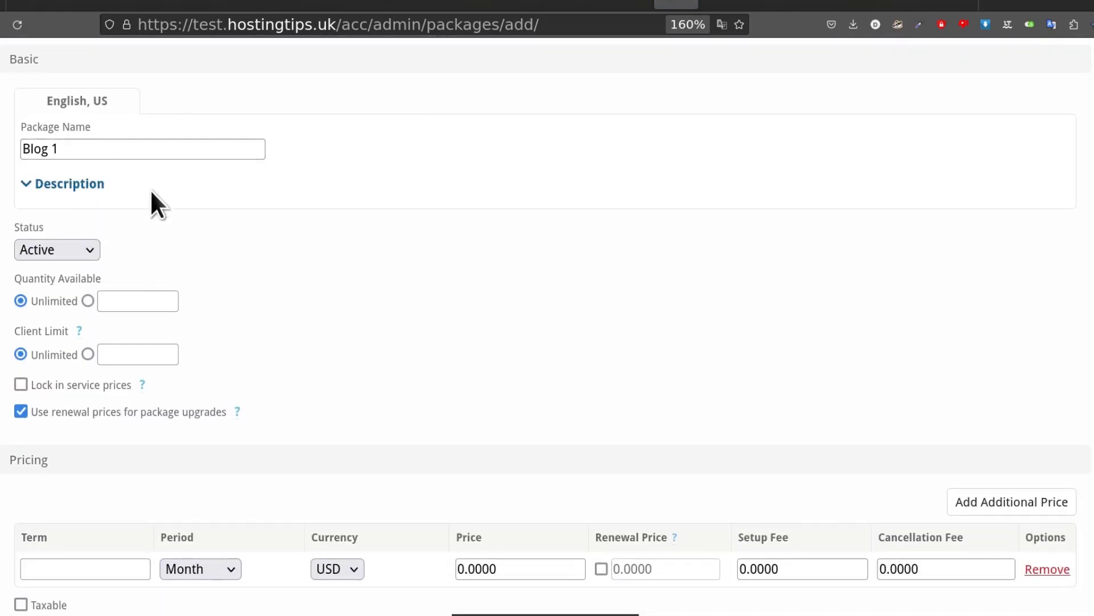
{"action": "scroll", "coordinate": [152, 200], "scroll_direction": "down", "scroll_amount": 2}
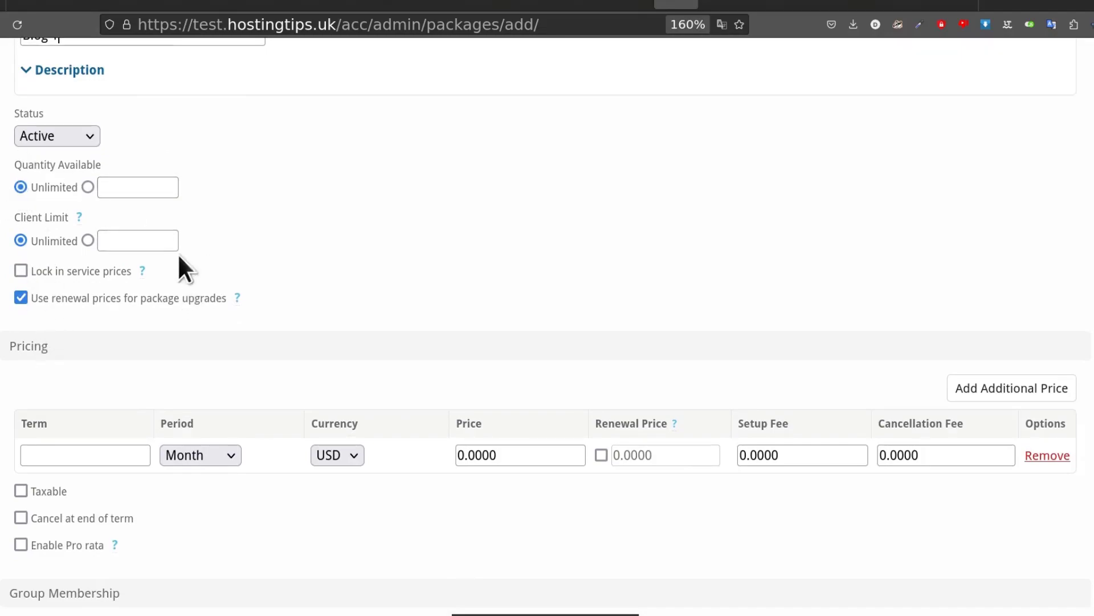
Write "1 blog per week" as the HTML description of the Blog 1 package
{"action": "scroll", "coordinate": [228, 300], "scroll_direction": "up", "scroll_amount": 4}
{"action": "left_click", "coordinate": [63, 297]}
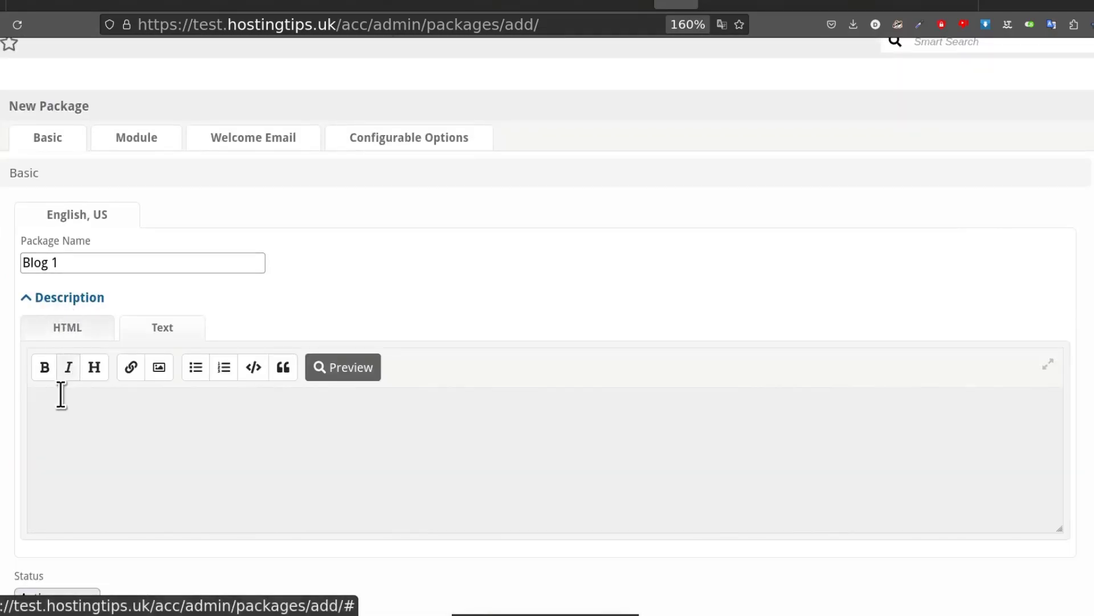
{"action": "left_click", "coordinate": [61, 395]}
{"action": "type", "text": "1 blog per week"}
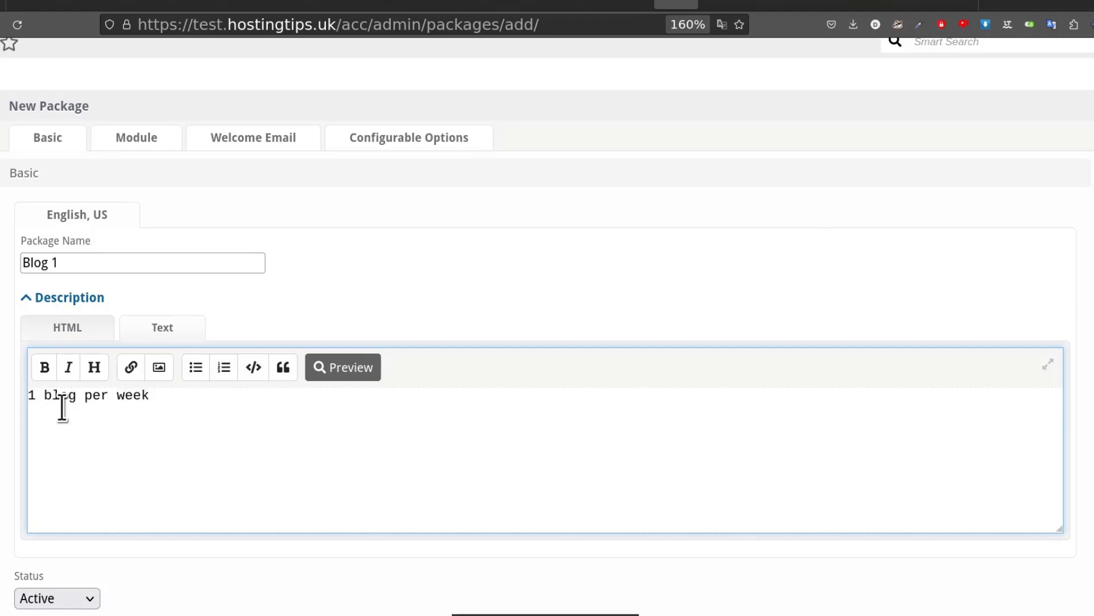
Price the package at 15 USD for a term of 1 month
{"action": "scroll", "coordinate": [171, 359], "scroll_direction": "down", "scroll_amount": 10}
{"action": "left_click", "coordinate": [131, 236]}
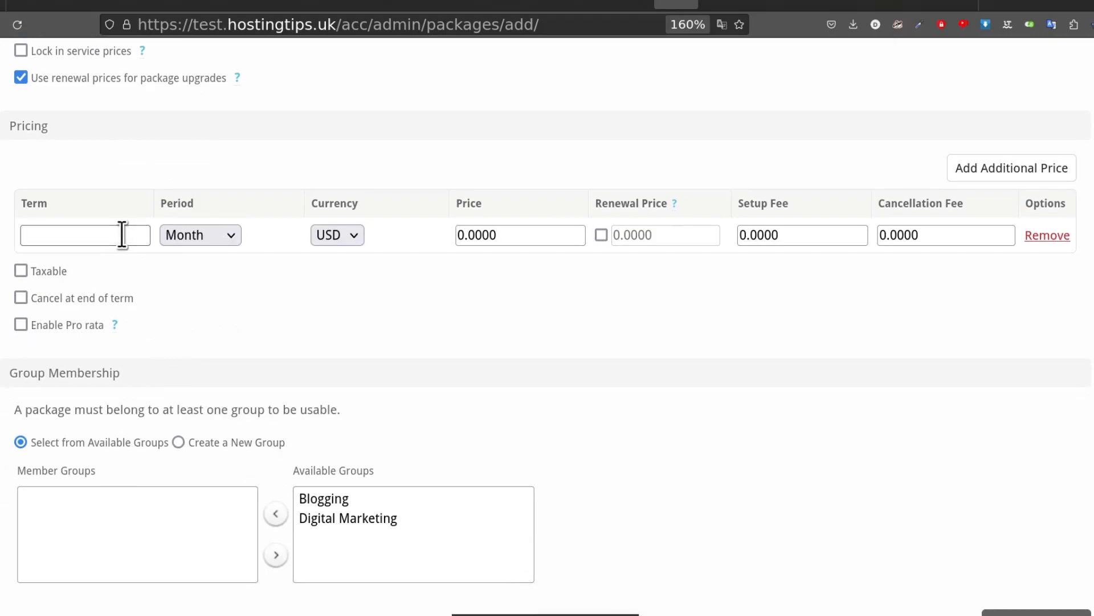
{"action": "type", "text": "15"}
{"action": "key", "text": "ctrl+a"}
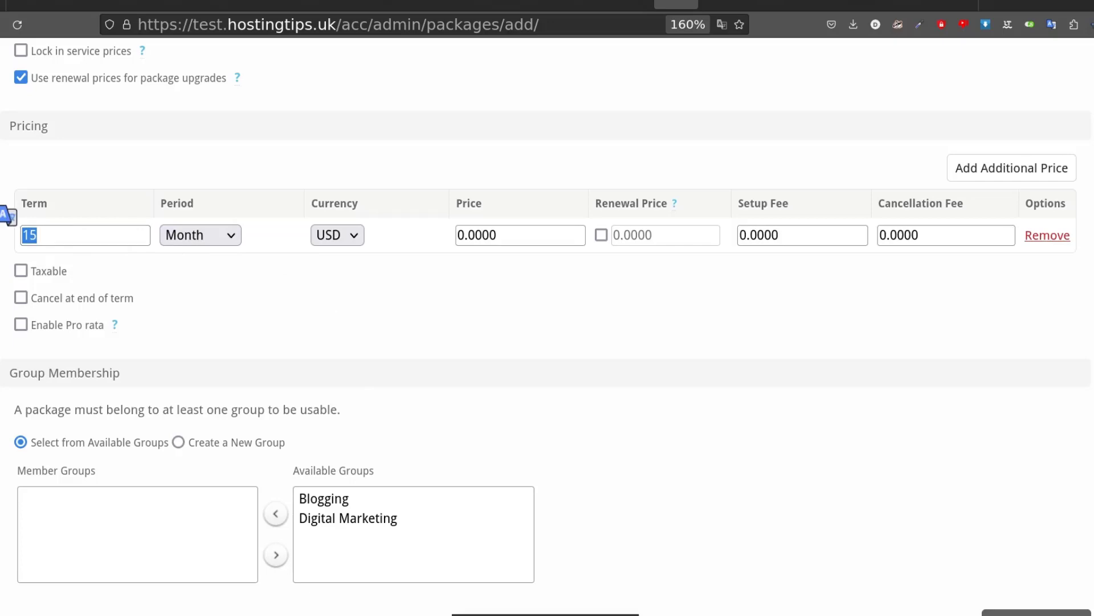
{"action": "type", "text": "1"}
{"action": "double_click", "coordinate": [497, 231]}
{"action": "key", "text": "ctrl+a"}
{"action": "type", "text": "1"}
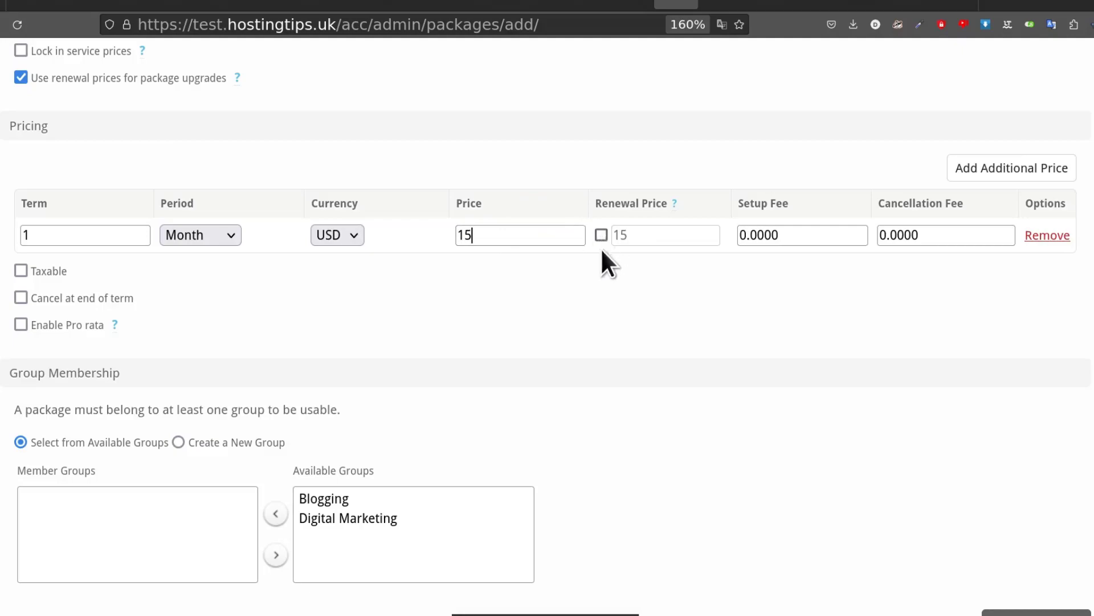
Make the package a member of the Blogging group and create the package
{"action": "scroll", "coordinate": [171, 324], "scroll_direction": "down", "scroll_amount": 5}
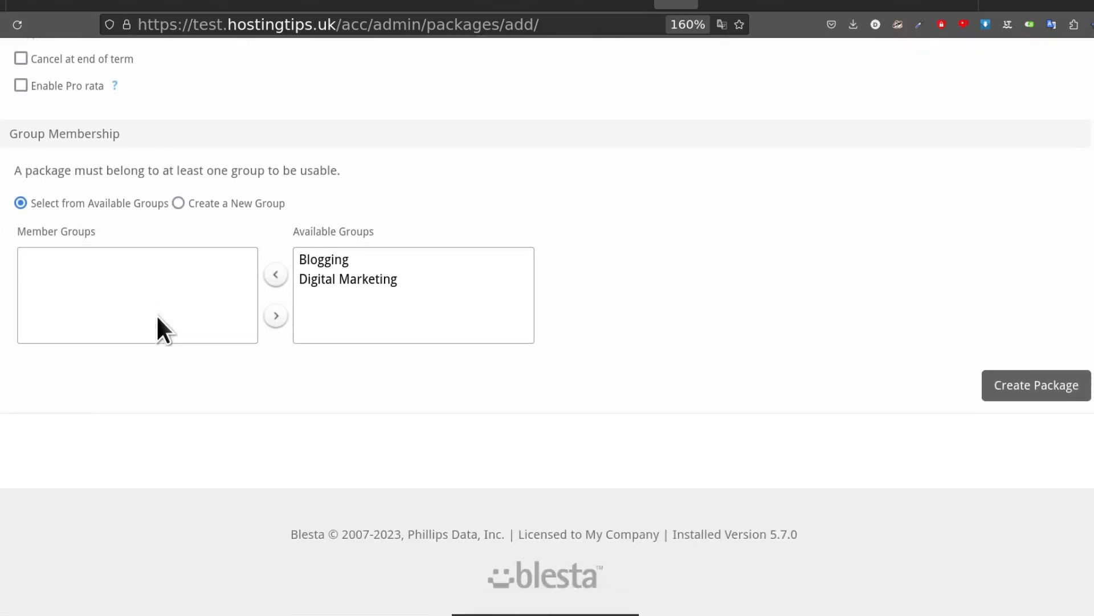
{"action": "left_click", "coordinate": [319, 252]}
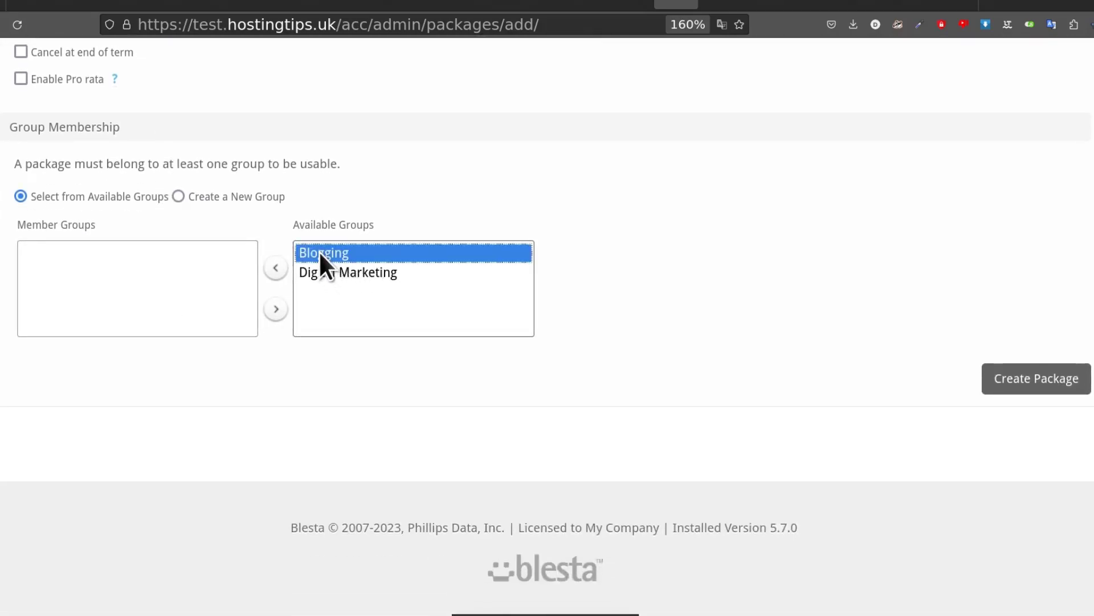
{"action": "left_click", "coordinate": [274, 268]}
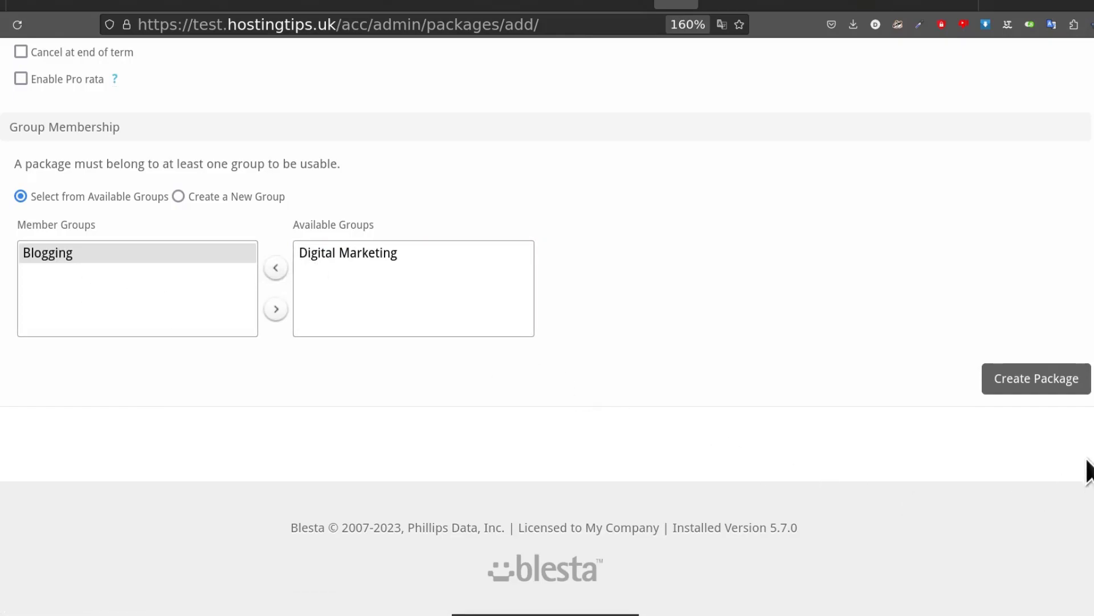
{"action": "left_click", "coordinate": [1022, 379]}
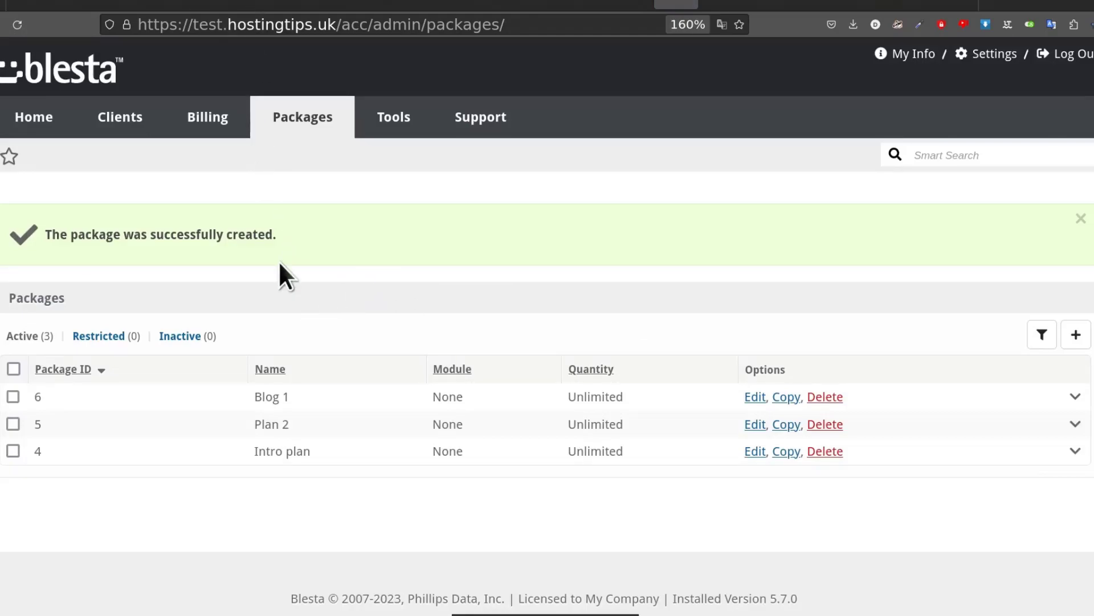
Start a new order form named "Blogging" with the label "blogging"
{"action": "mouse_move", "coordinate": [311, 127]}
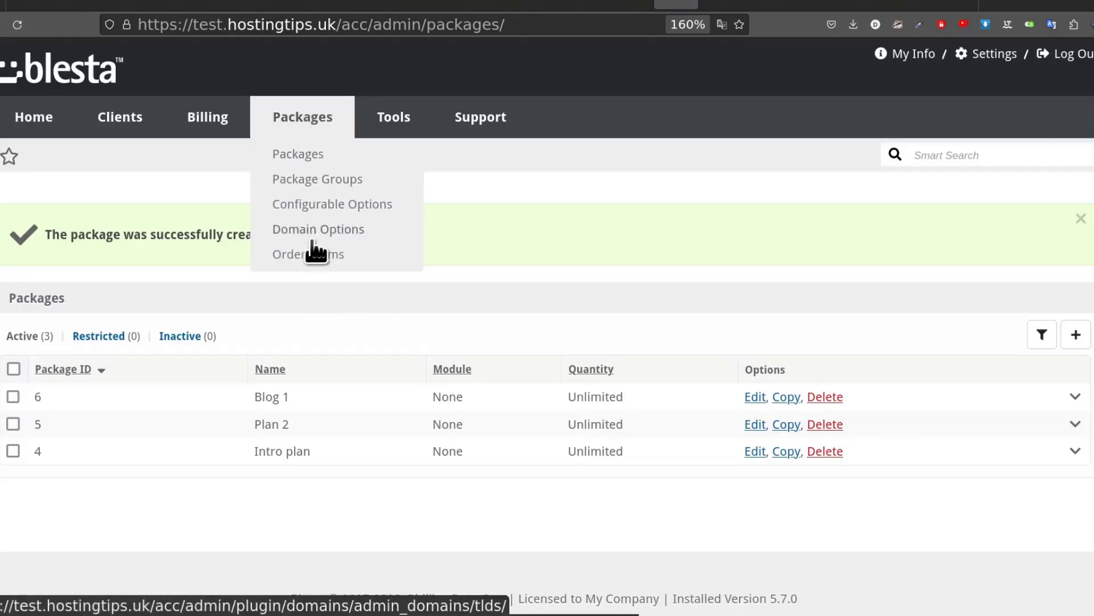
{"action": "left_click", "coordinate": [309, 254]}
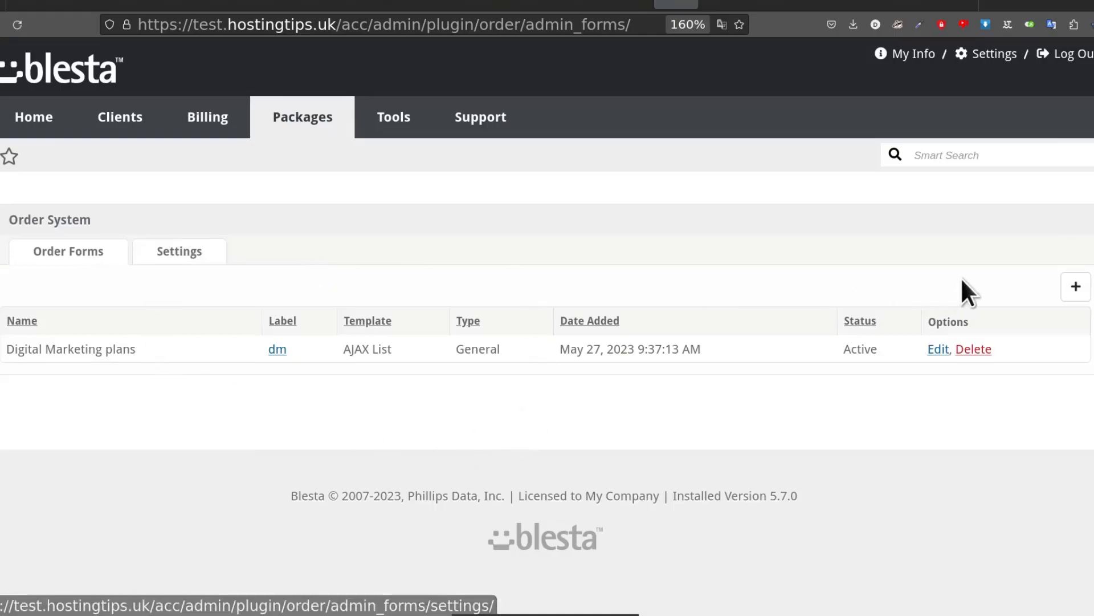
{"action": "left_click", "coordinate": [1075, 288]}
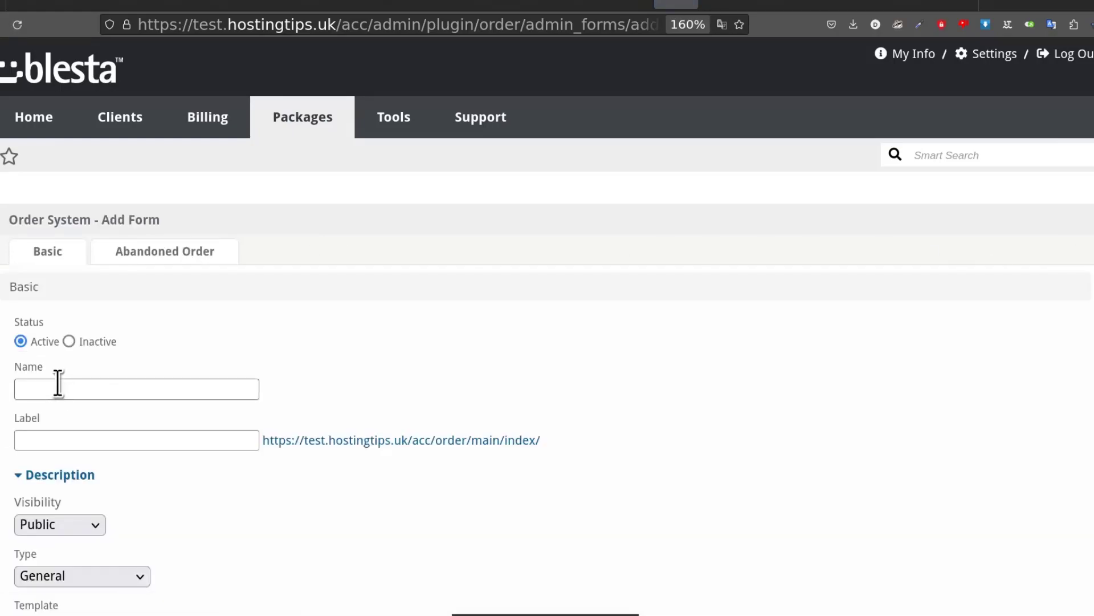
{"action": "left_click", "coordinate": [44, 392]}
{"action": "type", "text": "Blogging"}
{"action": "scroll", "coordinate": [335, 366], "scroll_direction": "down", "scroll_amount": 4}
{"action": "left_click", "coordinate": [141, 212]}
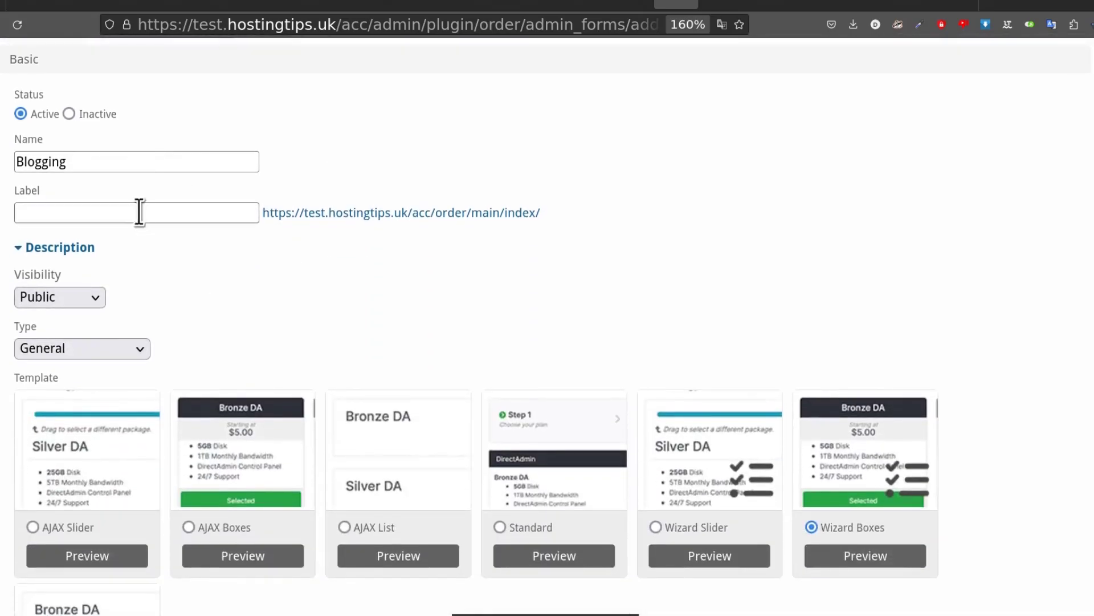
{"action": "type", "text": "blogging"}
Look over the form templates, leaving Wizard Boxes selected, and force a secure connection (HTTPS) for the order form
{"action": "scroll", "coordinate": [277, 272], "scroll_direction": "down", "scroll_amount": 4}
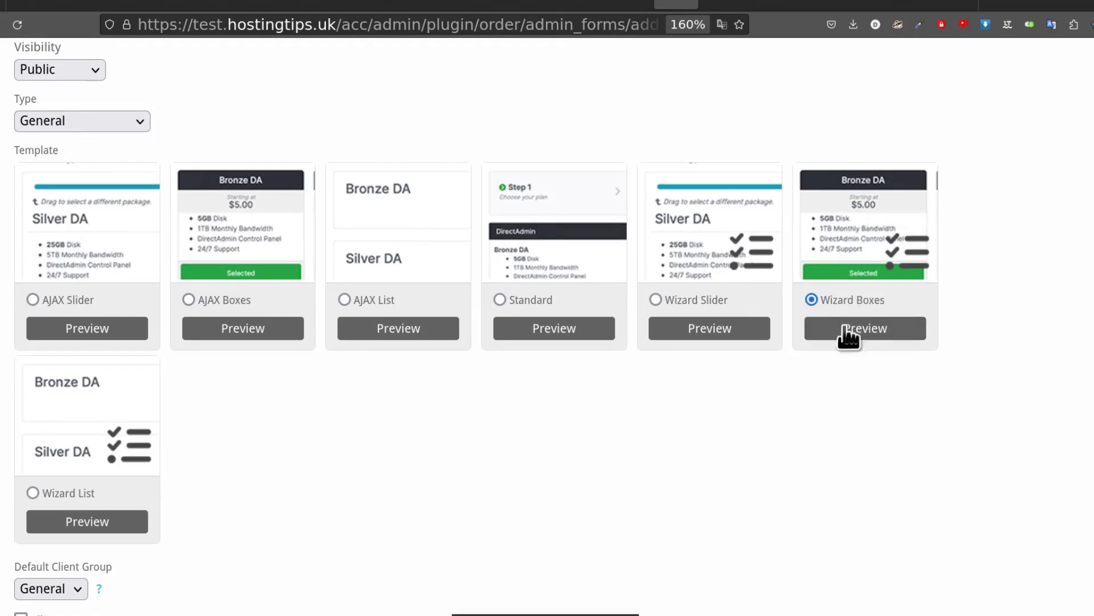
{"action": "scroll", "coordinate": [349, 416], "scroll_direction": "down", "scroll_amount": 4}
{"action": "scroll", "coordinate": [366, 386], "scroll_direction": "up", "scroll_amount": 2}
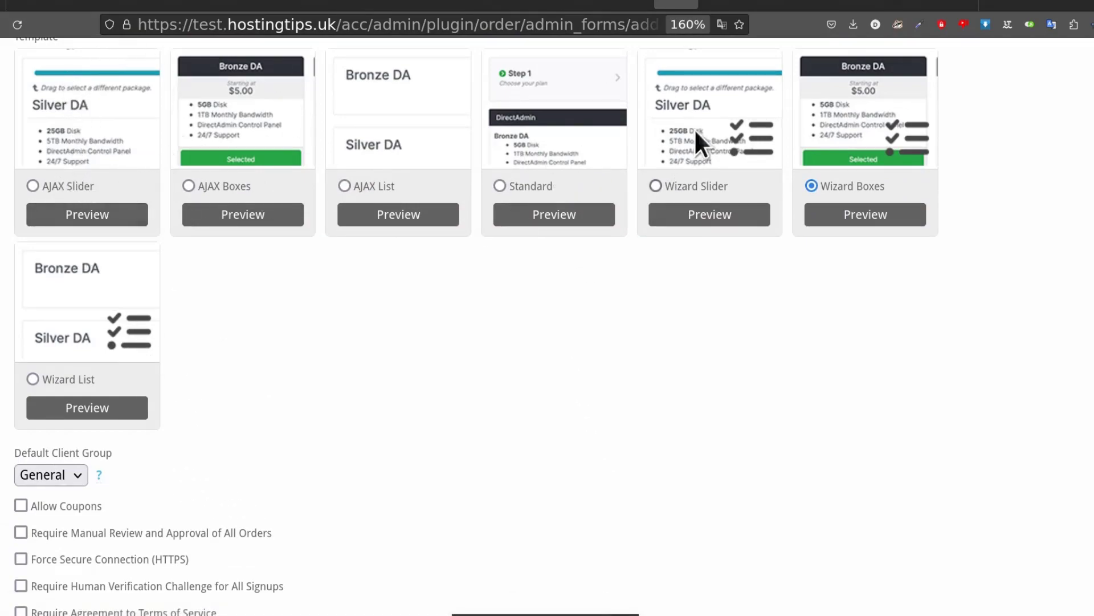
{"action": "scroll", "coordinate": [278, 262], "scroll_direction": "down", "scroll_amount": 7}
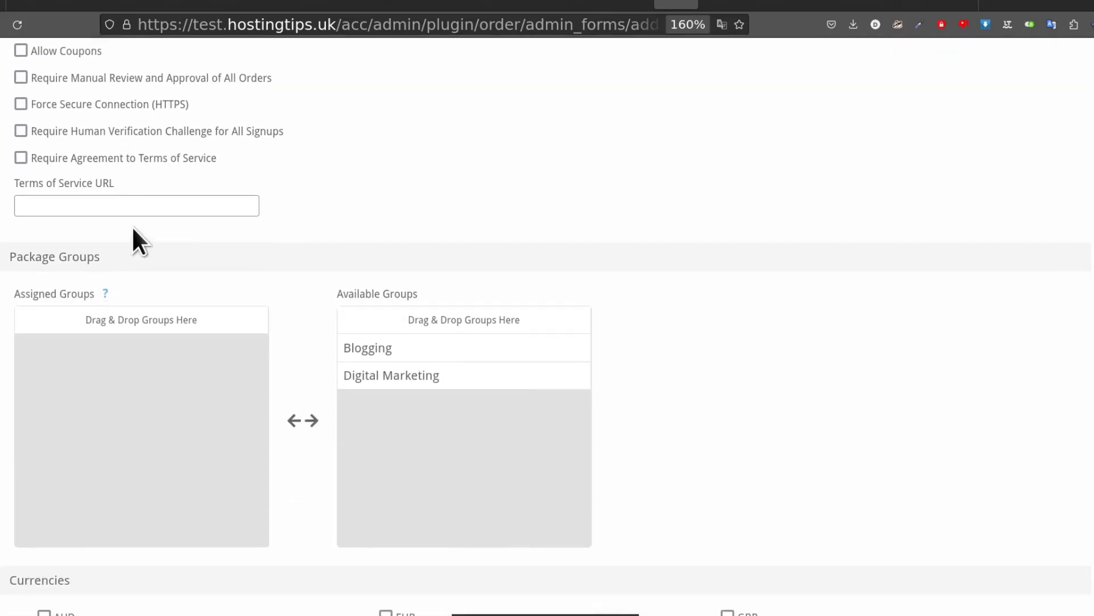
{"action": "scroll", "coordinate": [86, 233], "scroll_direction": "up", "scroll_amount": 2}
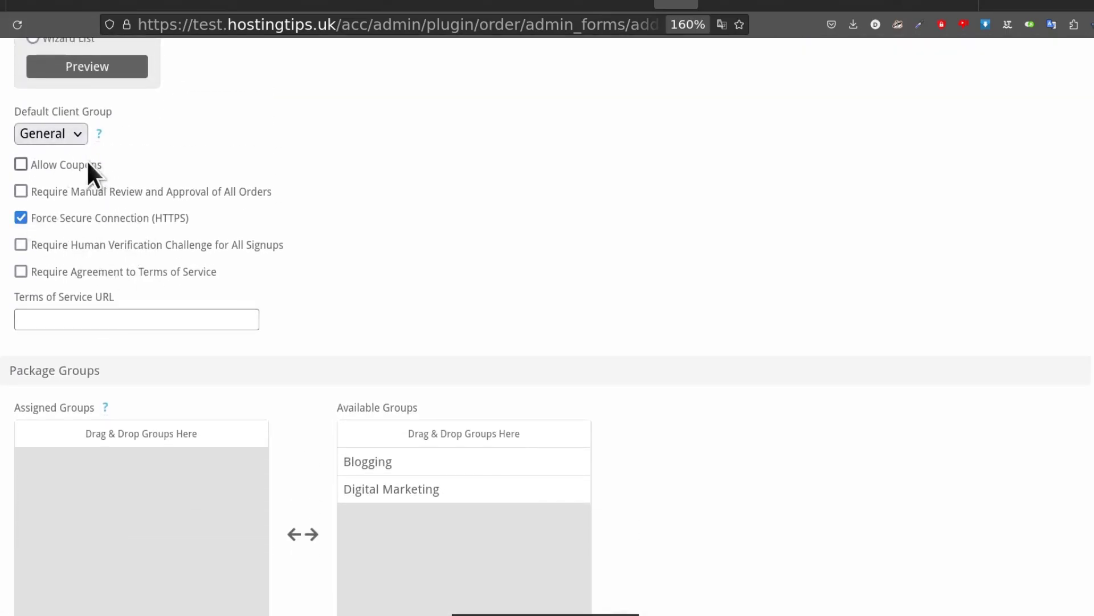
Assign the Blogging package group to the order form
{"action": "scroll", "coordinate": [353, 256], "scroll_direction": "down", "scroll_amount": 4}
{"action": "left_click_drag", "start_coordinate": [378, 235], "coordinate": [117, 261]}
{"action": "scroll", "coordinate": [166, 276], "scroll_direction": "up", "scroll_amount": 4}
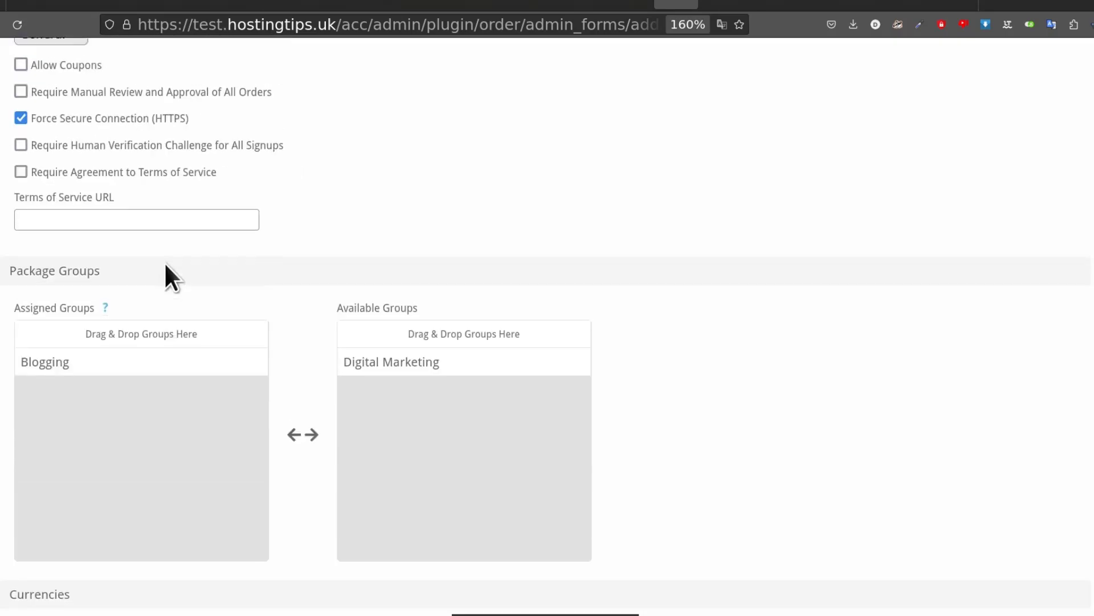
Enable the USD currency and the Offline Payment gateway for the order form, and add the form
{"action": "scroll", "coordinate": [365, 296], "scroll_direction": "down", "scroll_amount": 5}
{"action": "scroll", "coordinate": [126, 314], "scroll_direction": "down", "scroll_amount": 3}
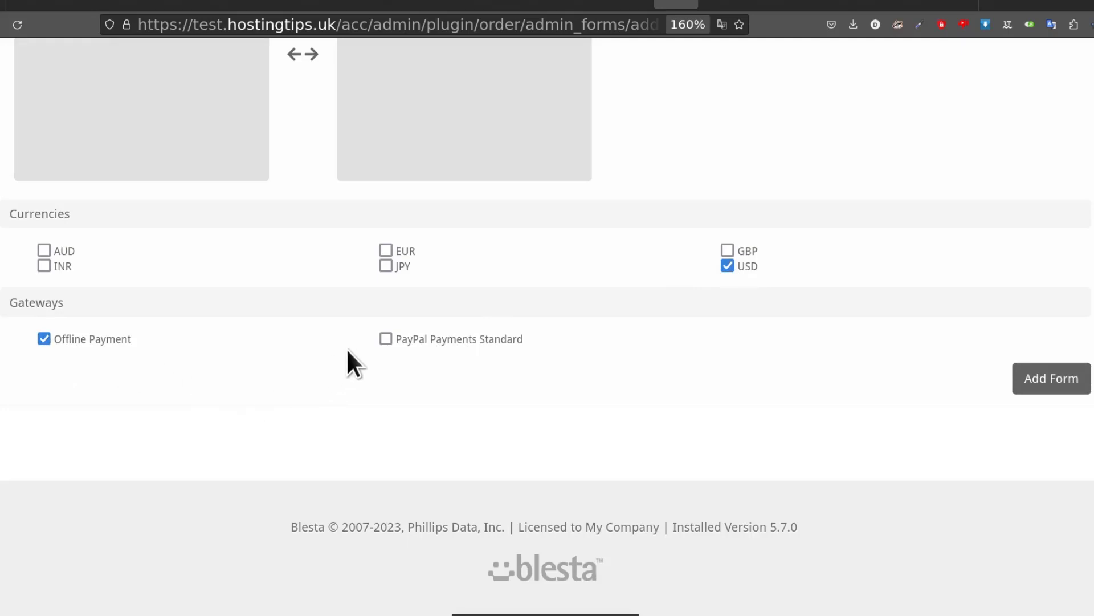
{"action": "left_click", "coordinate": [1053, 385]}
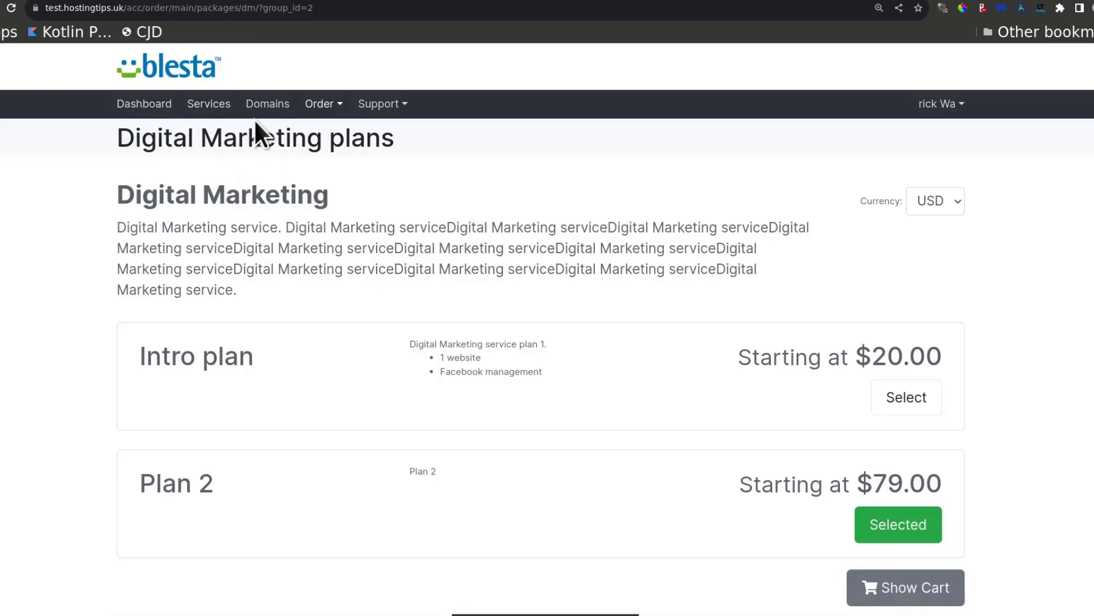
Switch to the client area, list the available order forms and open Digital Marketing plans in a separate page
{"action": "left_click", "coordinate": [322, 106]}
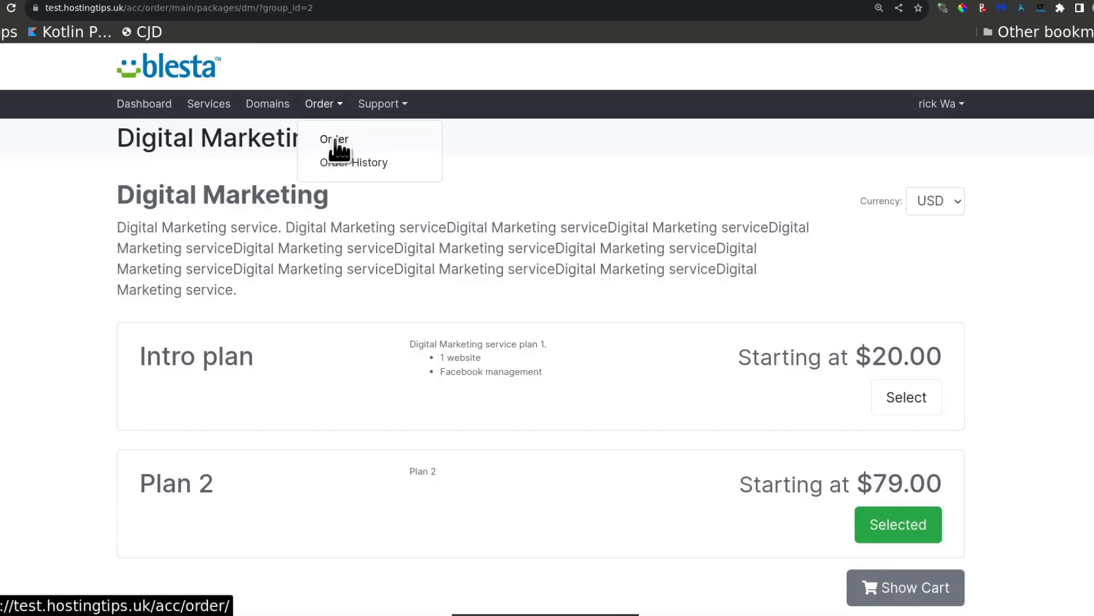
{"action": "left_click", "coordinate": [333, 141]}
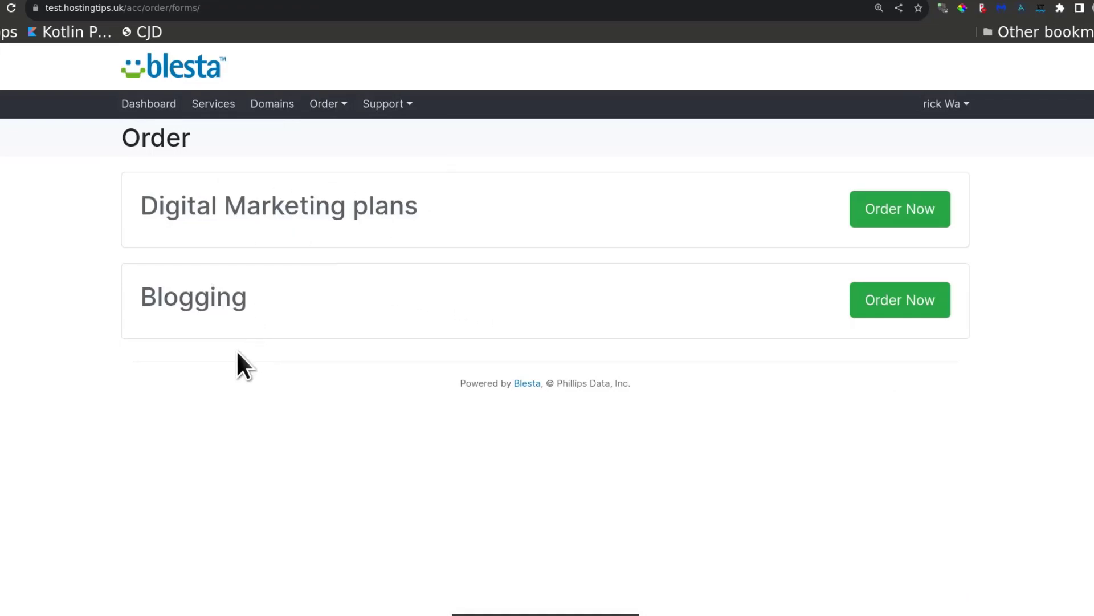
{"action": "right_click", "coordinate": [923, 218]}
{"action": "key", "text": "Escape"}
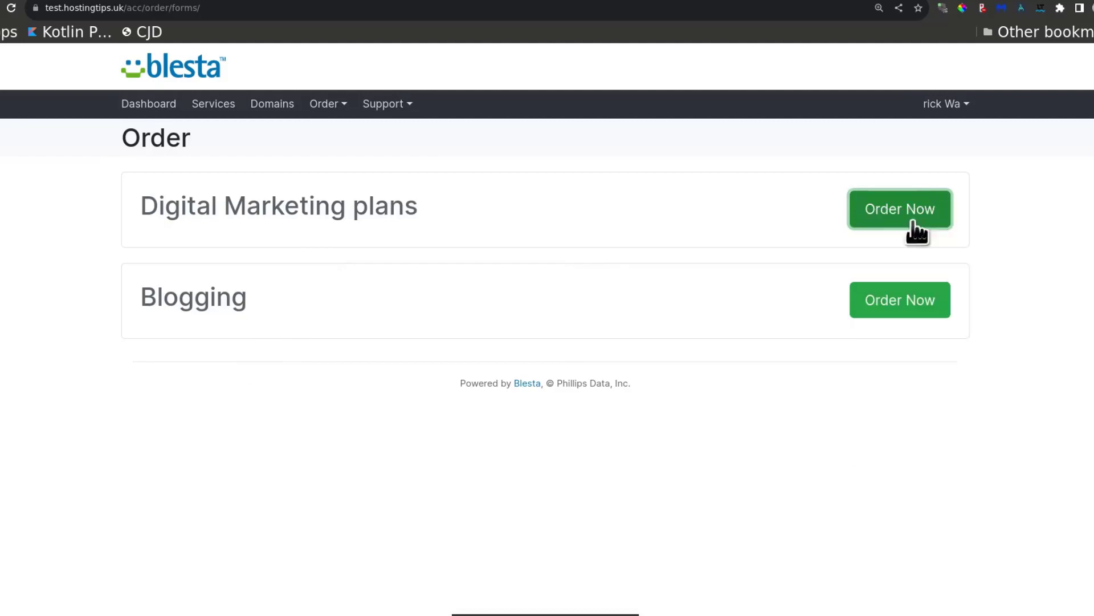
{"action": "left_click", "coordinate": [164, 0]}
Review the Digital Marketing plans, configuration and order summary, and return to the list of order forms
{"action": "scroll", "coordinate": [415, 210], "scroll_direction": "down", "scroll_amount": 7}
{"action": "scroll", "coordinate": [489, 237], "scroll_direction": "up", "scroll_amount": 6}
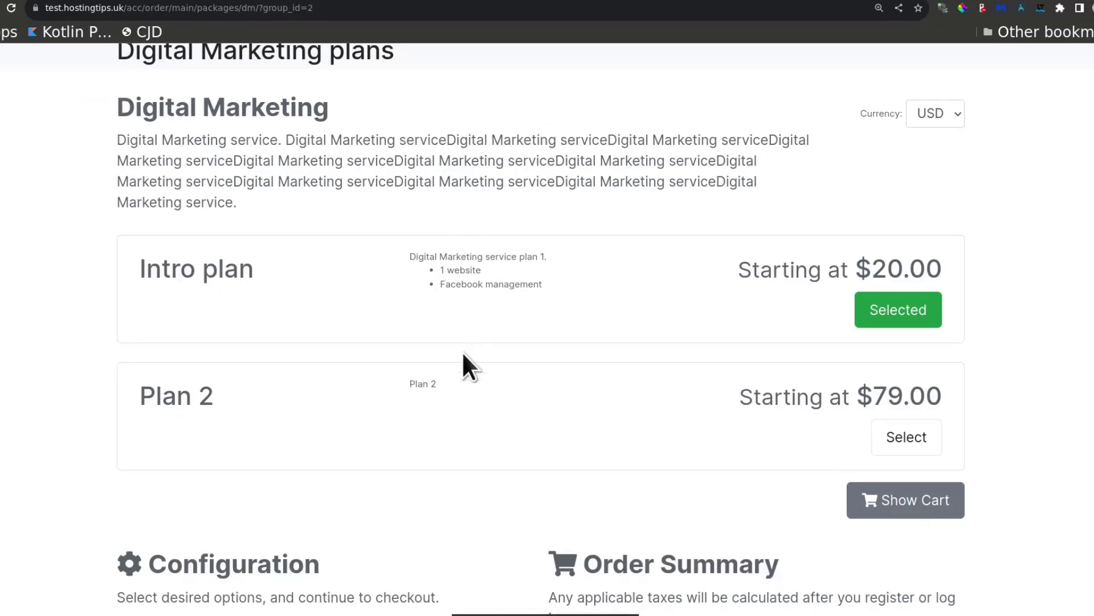
{"action": "scroll", "coordinate": [425, 342], "scroll_direction": "down", "scroll_amount": 2}
{"action": "scroll", "coordinate": [456, 307], "scroll_direction": "up", "scroll_amount": 2}
{"action": "scroll", "coordinate": [485, 342], "scroll_direction": "down", "scroll_amount": 1}
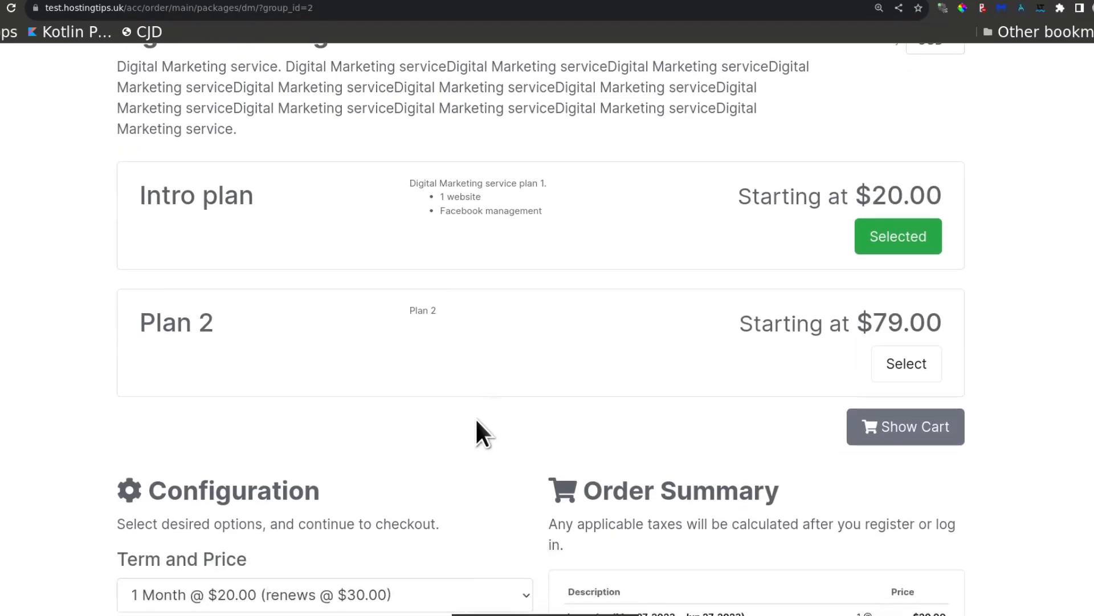
{"action": "scroll", "coordinate": [514, 215], "scroll_direction": "down", "scroll_amount": 4}
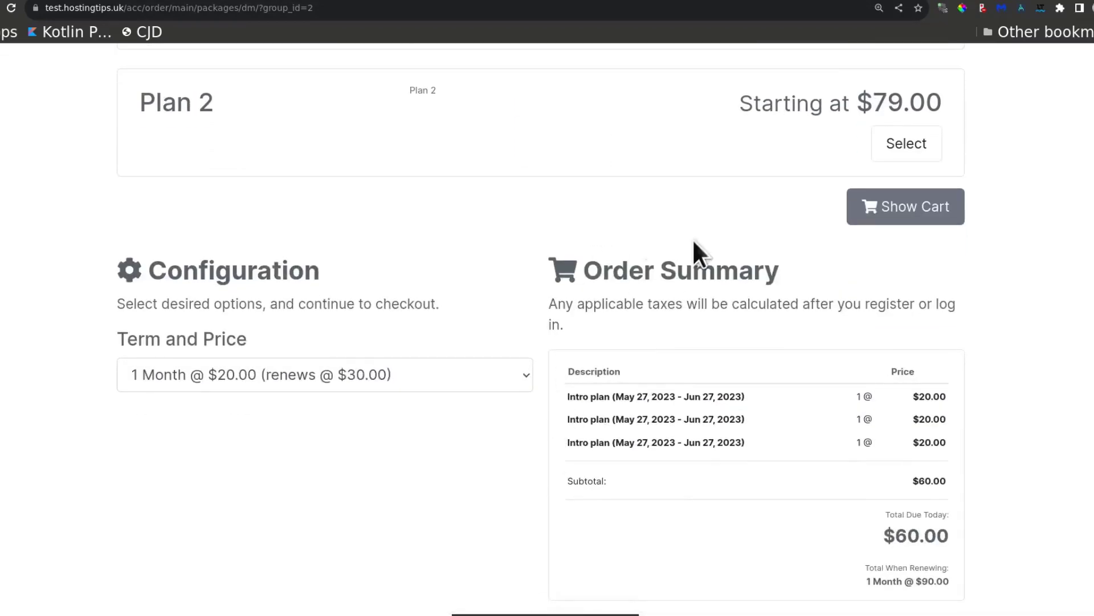
{"action": "scroll", "coordinate": [399, 256], "scroll_direction": "up", "scroll_amount": 4}
{"action": "key", "text": "alt+Left"}
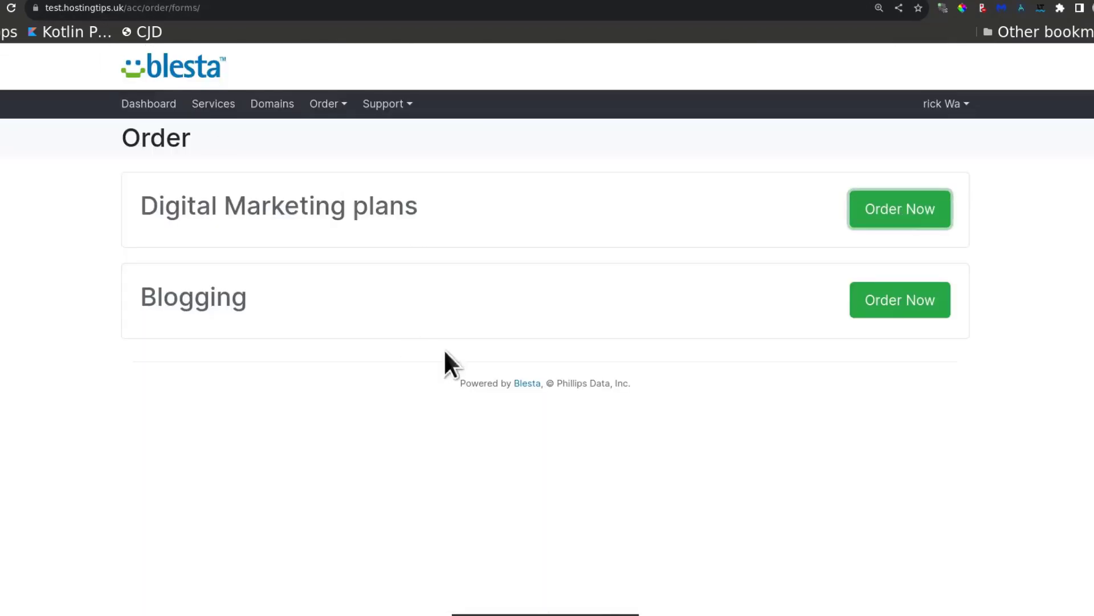
Open the Blogging order form from the client's order list in a separate page and view it
{"action": "right_click", "coordinate": [906, 300]}
{"action": "left_click", "coordinate": [904, 308]}
{"action": "left_click", "coordinate": [322, 1]}
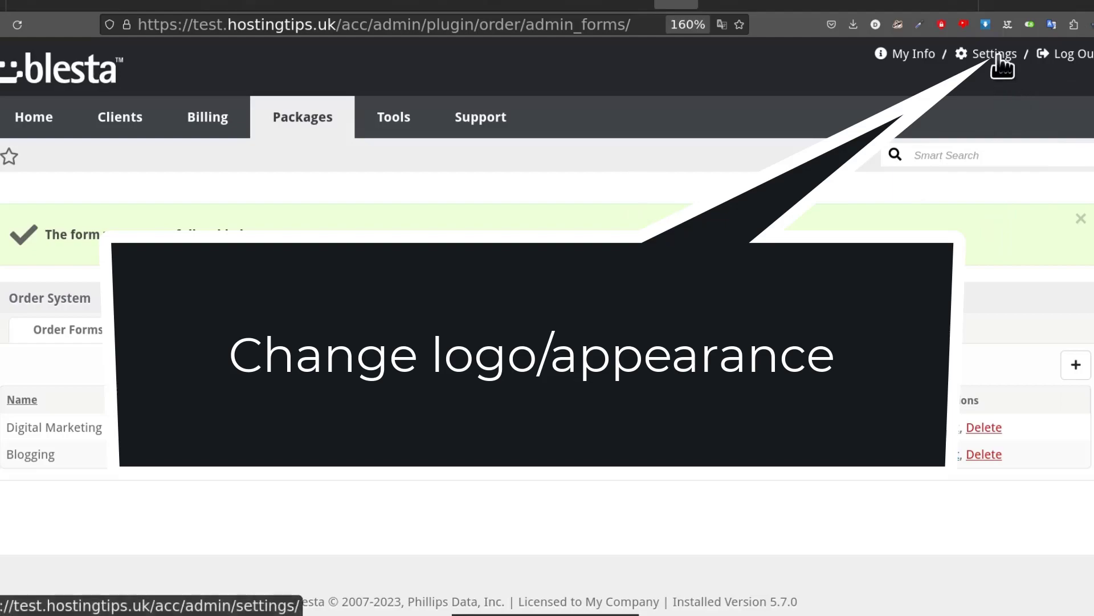
In the staff area, open the company's Look and Feel settings and look through the staff color themes
{"action": "left_click", "coordinate": [996, 55]}
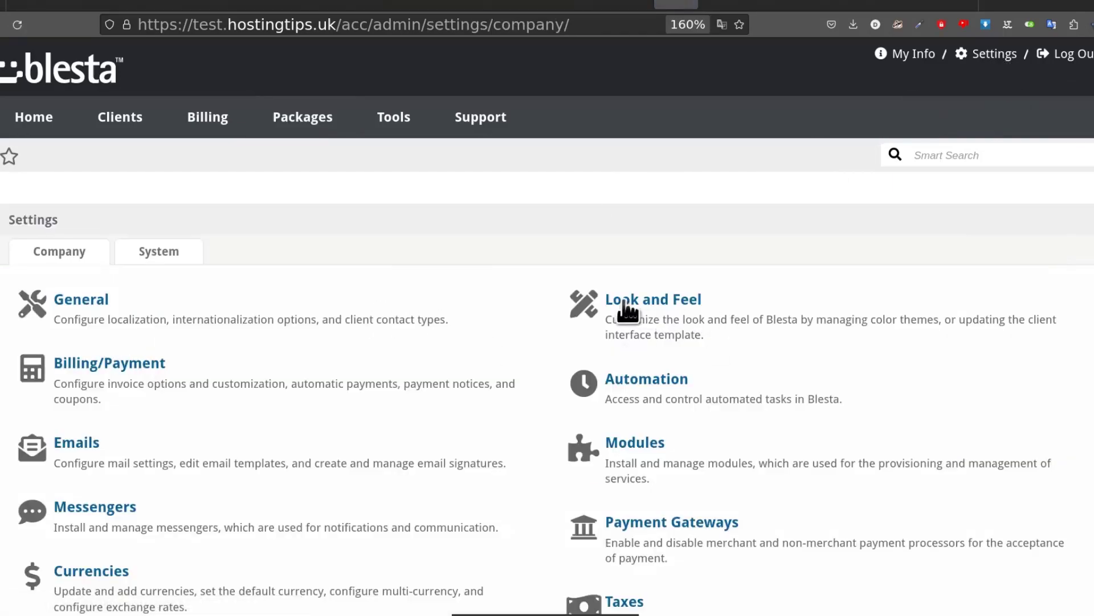
{"action": "left_click", "coordinate": [663, 302]}
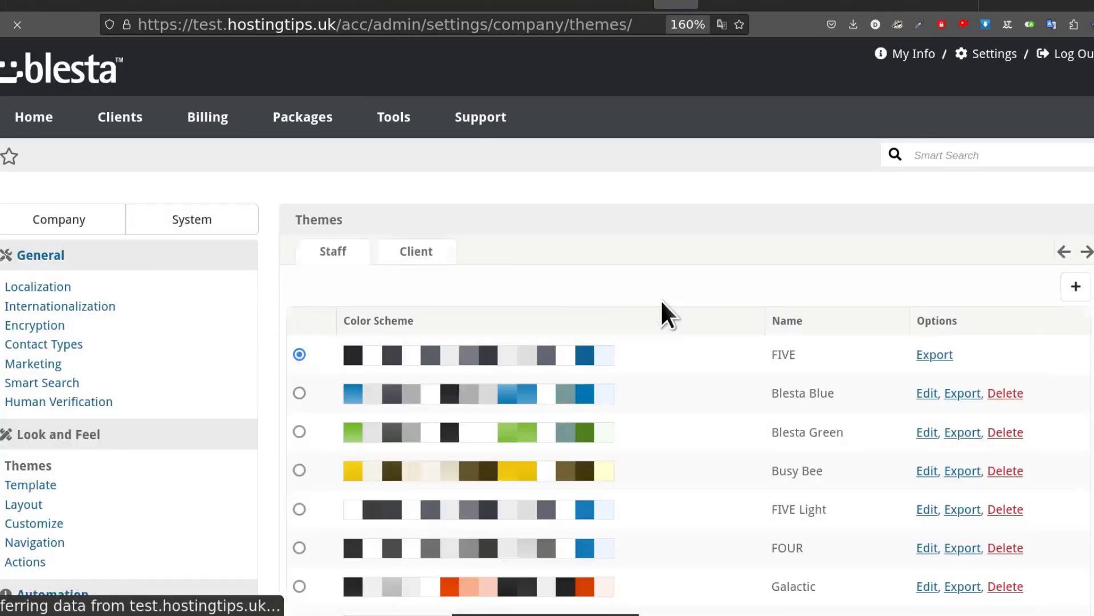
{"action": "scroll", "coordinate": [442, 376], "scroll_direction": "down", "scroll_amount": 2}
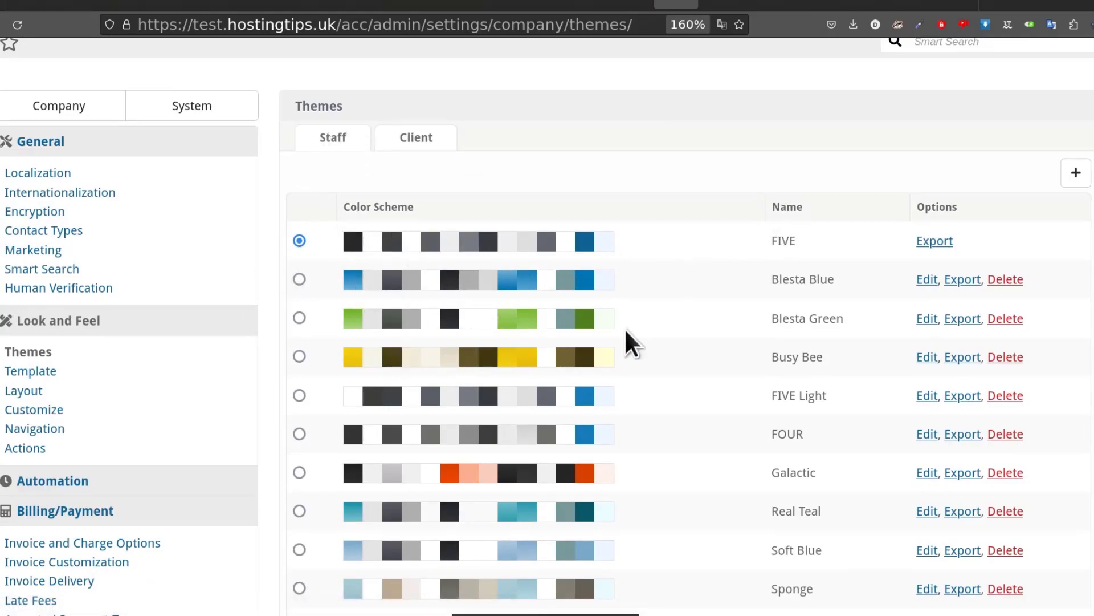
{"action": "scroll", "coordinate": [547, 268], "scroll_direction": "up", "scroll_amount": 2}
{"action": "scroll", "coordinate": [451, 470], "scroll_direction": "down", "scroll_amount": 4}
{"action": "scroll", "coordinate": [399, 393], "scroll_direction": "up", "scroll_amount": 4}
{"action": "scroll", "coordinate": [460, 410], "scroll_direction": "down", "scroll_amount": 6}
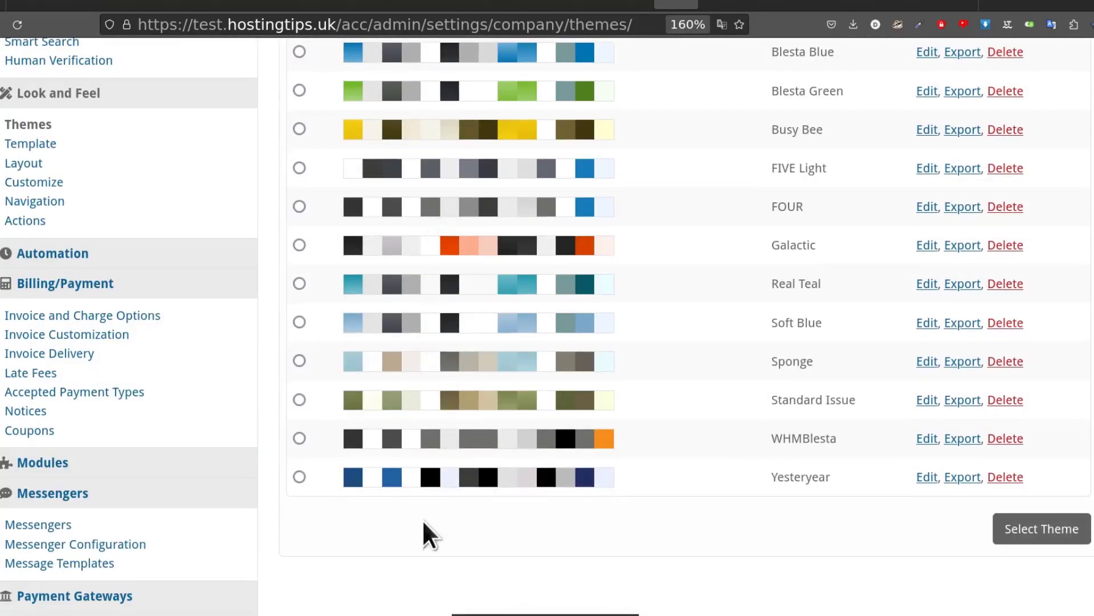
{"action": "scroll", "coordinate": [487, 488], "scroll_direction": "up", "scroll_amount": 5}
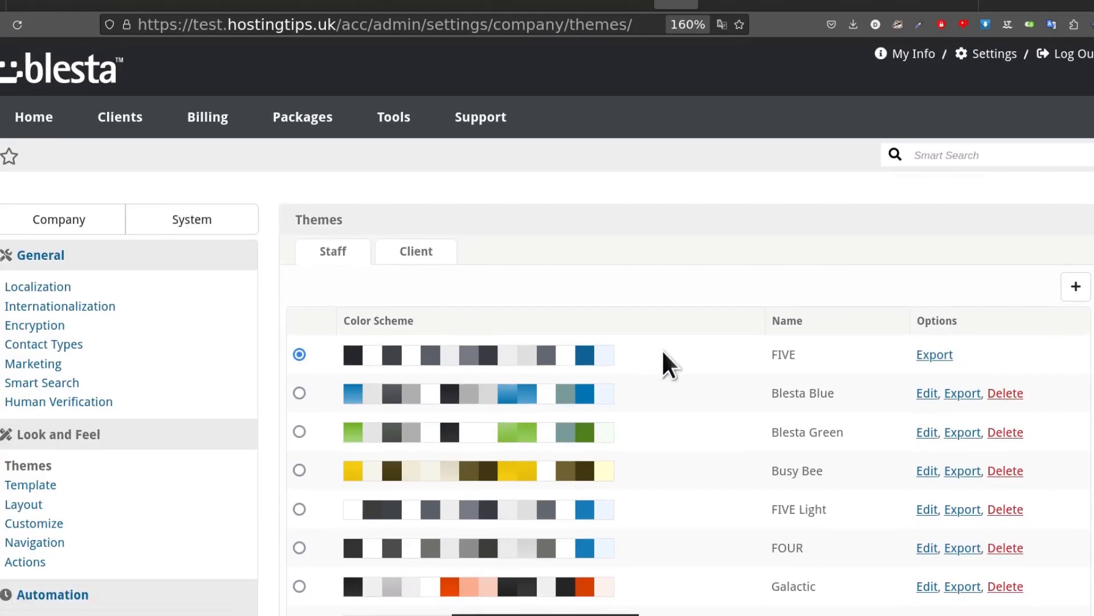
Apply the Blesta Green theme to the staff interface
{"action": "left_click", "coordinate": [300, 431]}
{"action": "scroll", "coordinate": [570, 422], "scroll_direction": "down", "scroll_amount": 10}
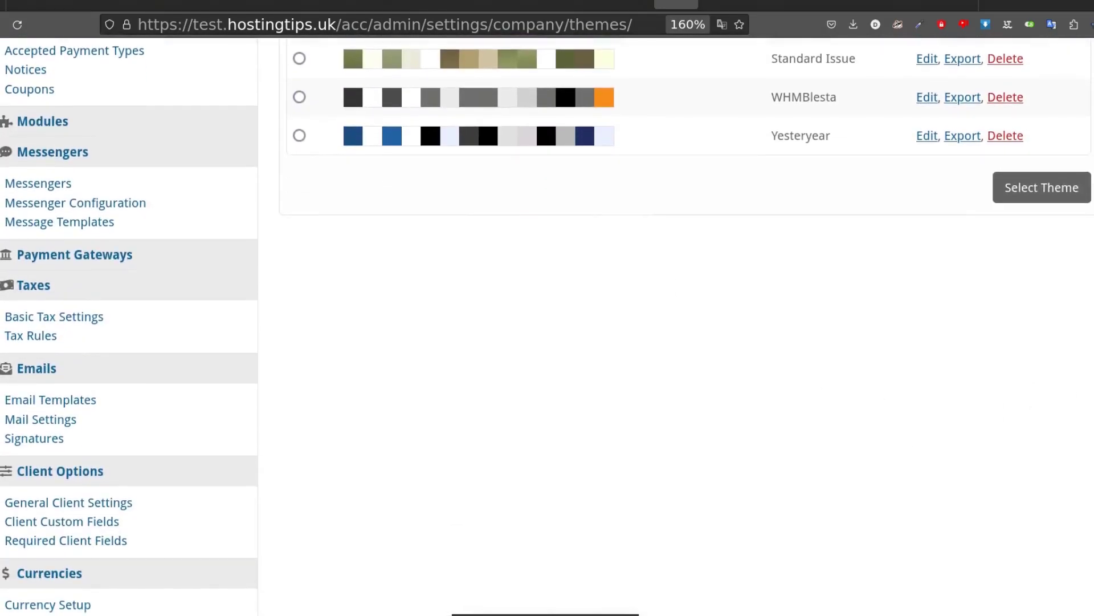
{"action": "left_click", "coordinate": [1057, 196]}
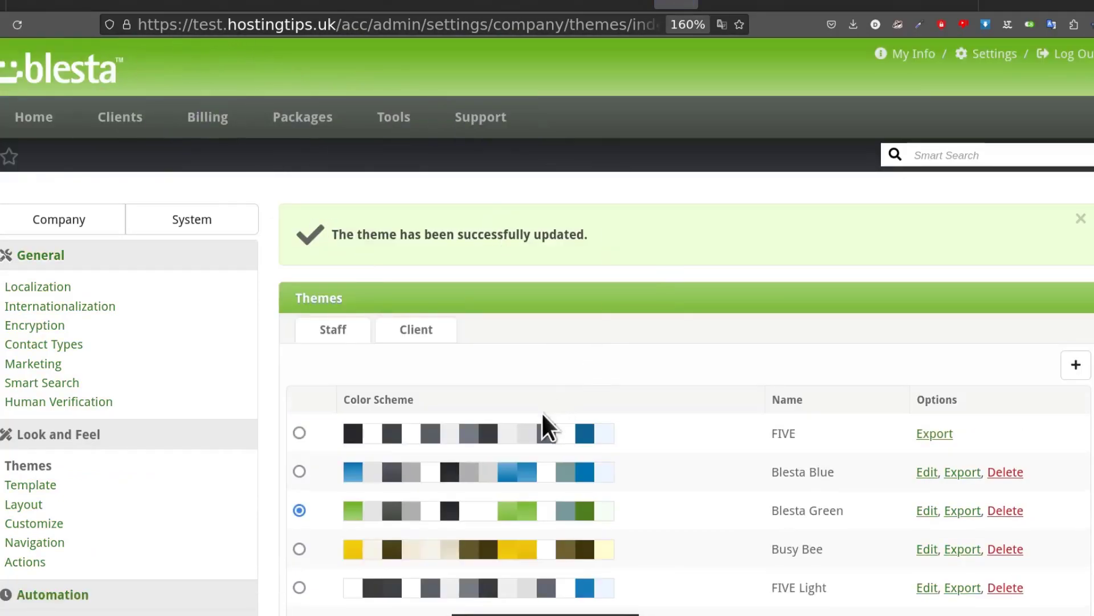
Apply the FIVE theme to the staff interface
{"action": "scroll", "coordinate": [369, 193], "scroll_direction": "down", "scroll_amount": 5}
{"action": "left_click", "coordinate": [299, 91]}
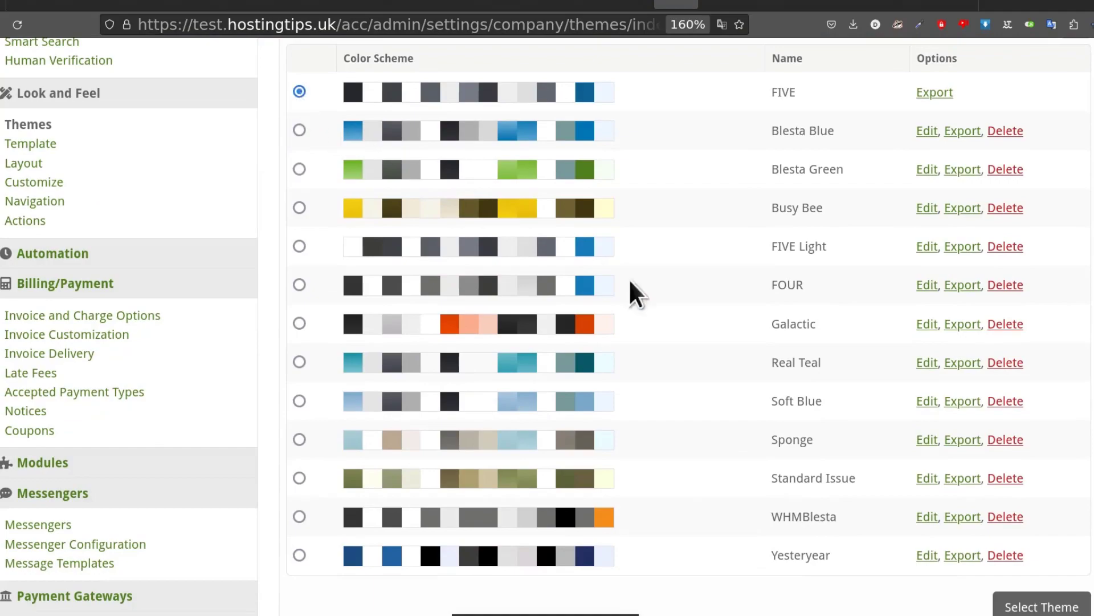
{"action": "scroll", "coordinate": [1060, 589], "scroll_direction": "down", "scroll_amount": 3}
{"action": "left_click", "coordinate": [1043, 380]}
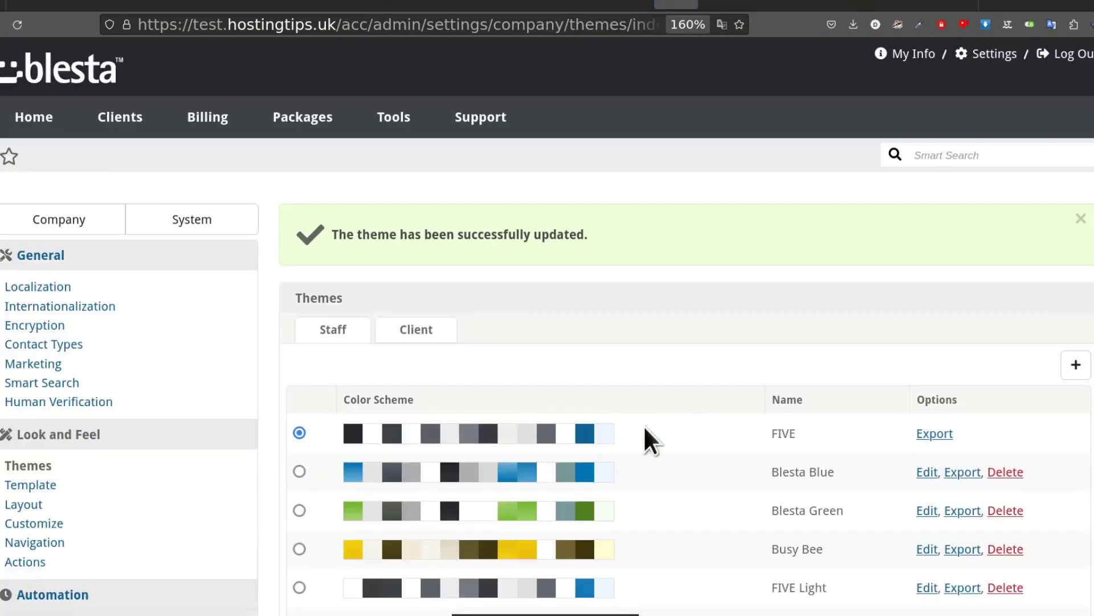
Open the client color themes and view the client area's Blogging order page they apply to
{"action": "scroll", "coordinate": [861, 428], "scroll_direction": "down", "scroll_amount": 3}
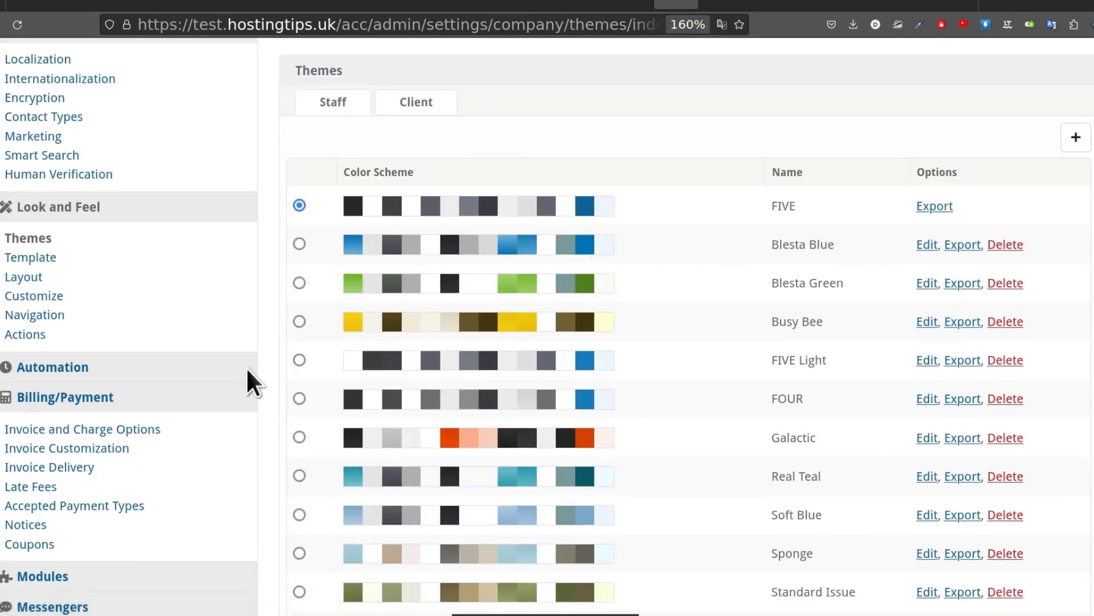
{"action": "left_click", "coordinate": [412, 100]}
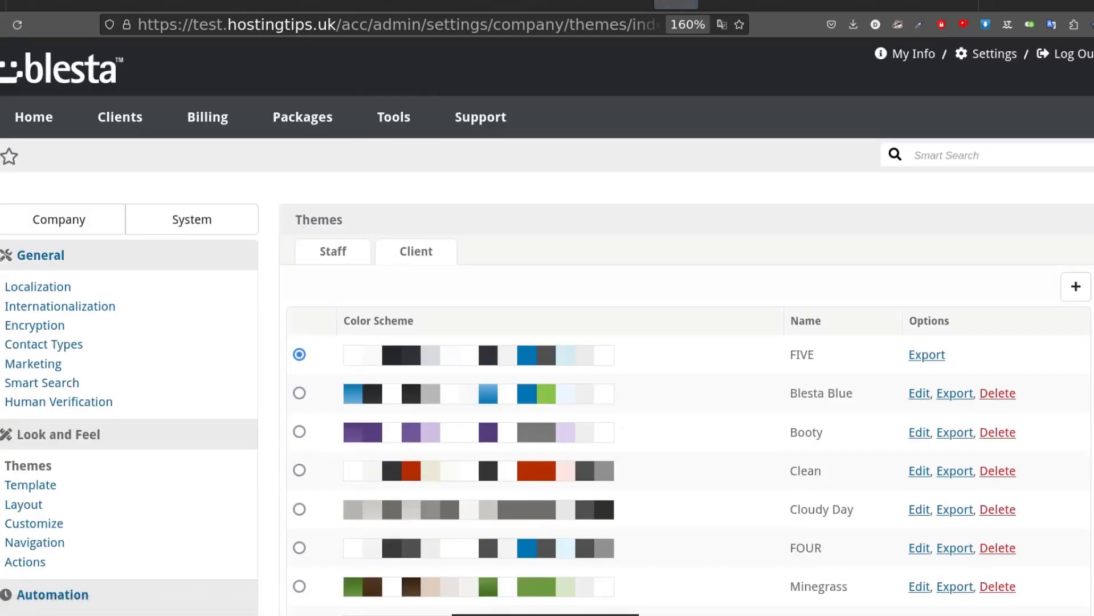
{"action": "left_click", "coordinate": [237, 1]}
{"action": "right_click", "coordinate": [943, 106]}
{"action": "left_click", "coordinate": [946, 118]}
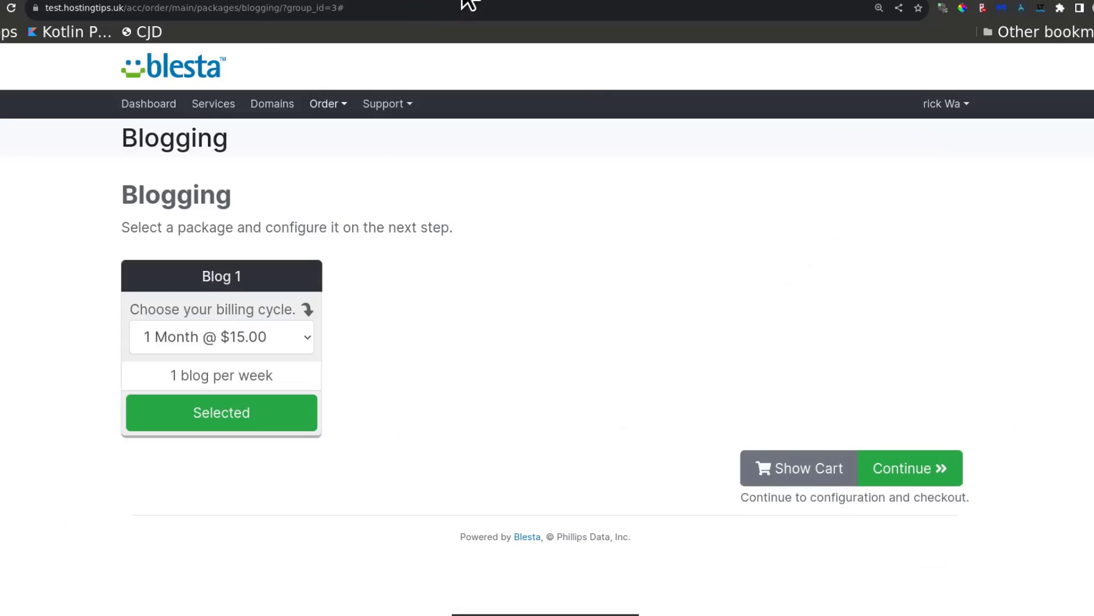
{"action": "left_click", "coordinate": [158, 106]}
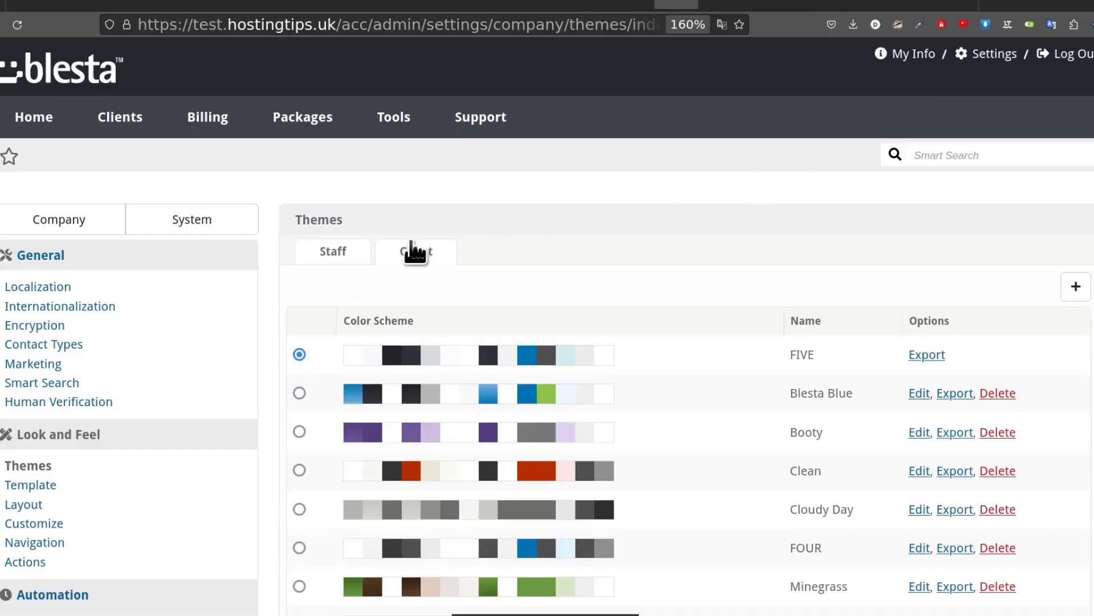
Look through the available color themes for the client interface
{"action": "scroll", "coordinate": [407, 262], "scroll_direction": "down", "scroll_amount": 5}
{"action": "scroll", "coordinate": [416, 288], "scroll_direction": "up", "scroll_amount": 4}
{"action": "left_click", "coordinate": [409, 146]}
{"action": "scroll", "coordinate": [444, 439], "scroll_direction": "down", "scroll_amount": 5}
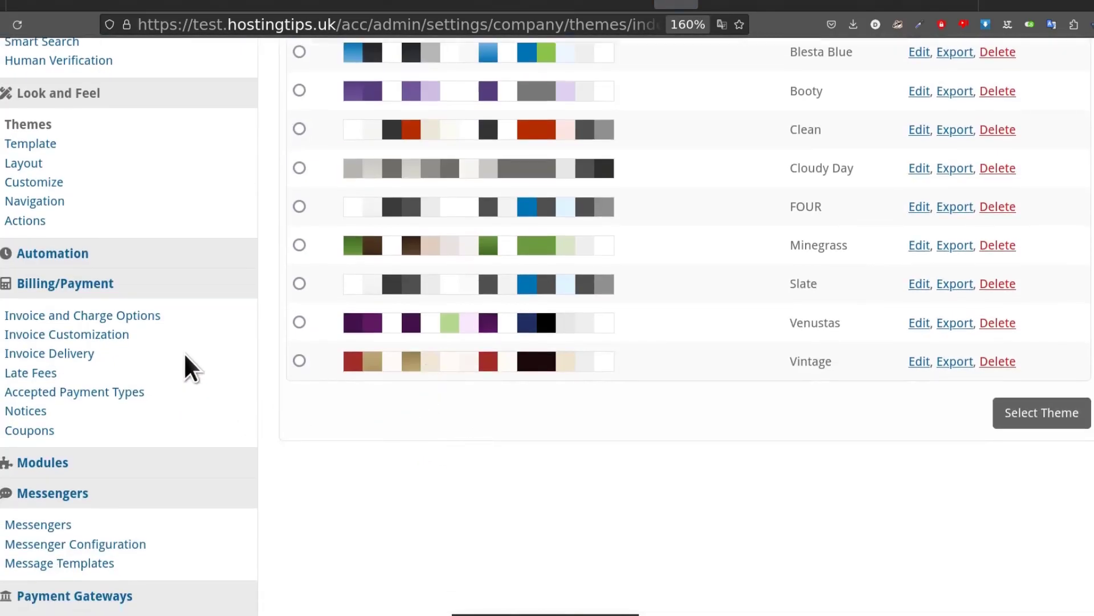
{"action": "scroll", "coordinate": [183, 357], "scroll_direction": "down", "scroll_amount": 3}
{"action": "scroll", "coordinate": [184, 365], "scroll_direction": "up", "scroll_amount": 5}
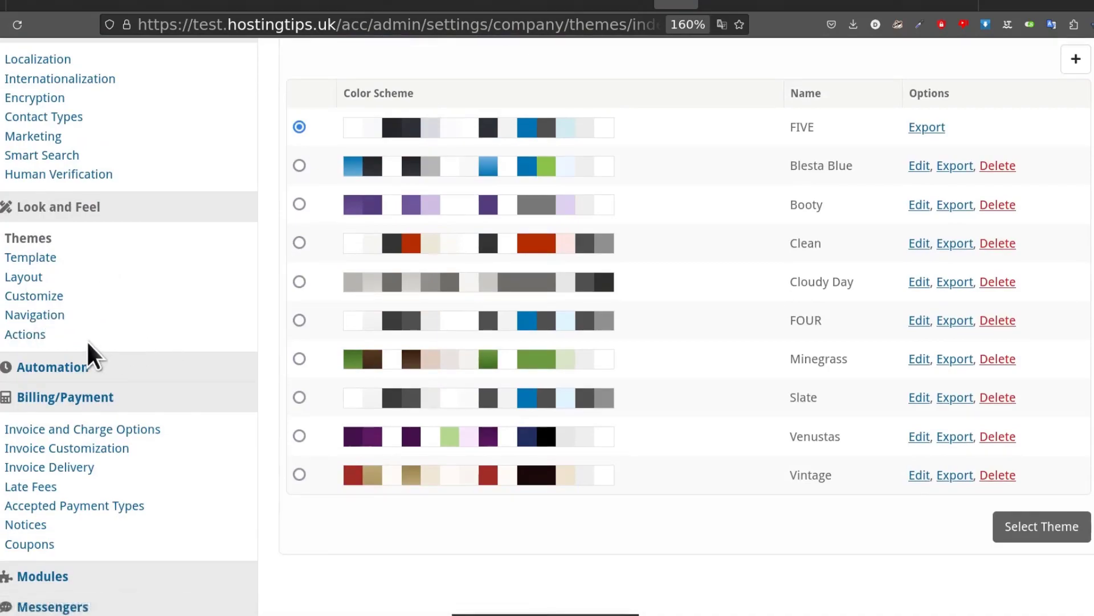
Open the Template settings and check which client templates are offered
{"action": "left_click", "coordinate": [32, 257]}
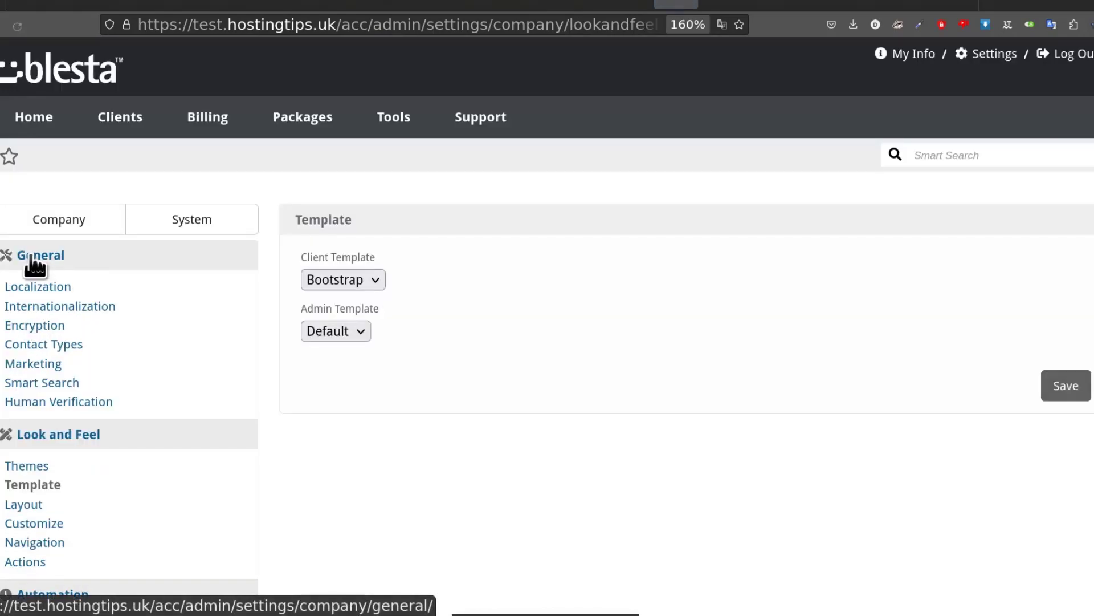
{"action": "left_click", "coordinate": [371, 282]}
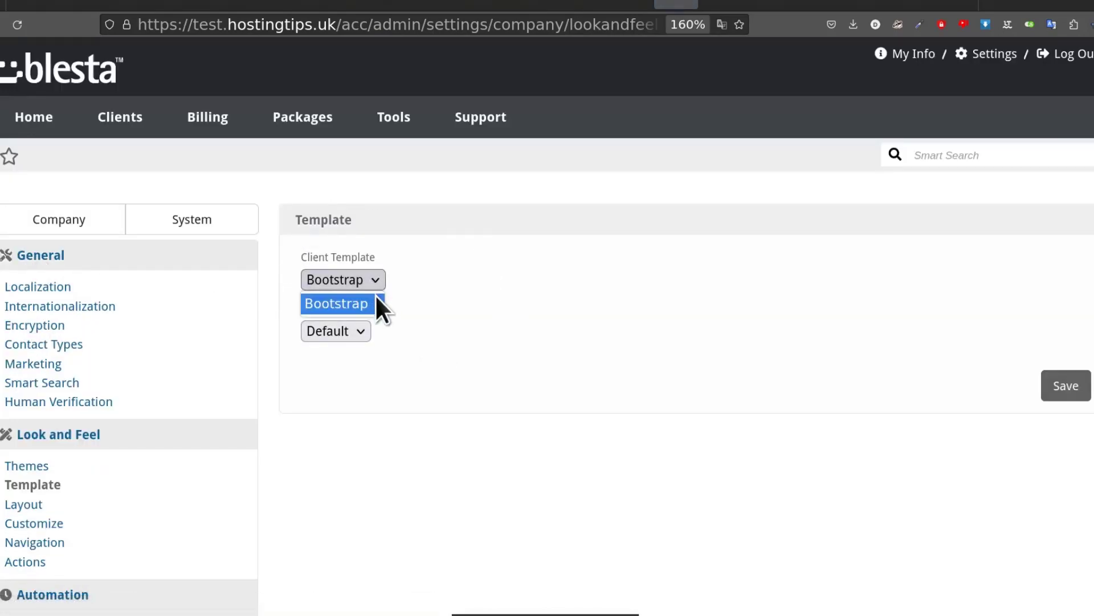
{"action": "left_click", "coordinate": [397, 394]}
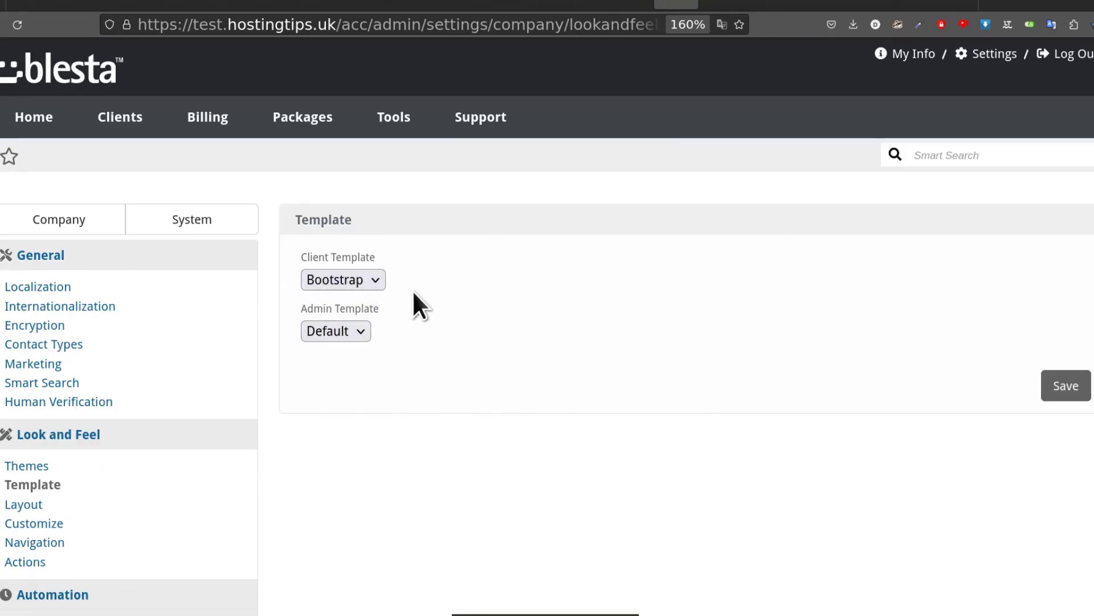
Open the Layout settings and examine the dashboard cards and sections for both the client and staff layouts
{"action": "scroll", "coordinate": [163, 439], "scroll_direction": "down", "scroll_amount": 5}
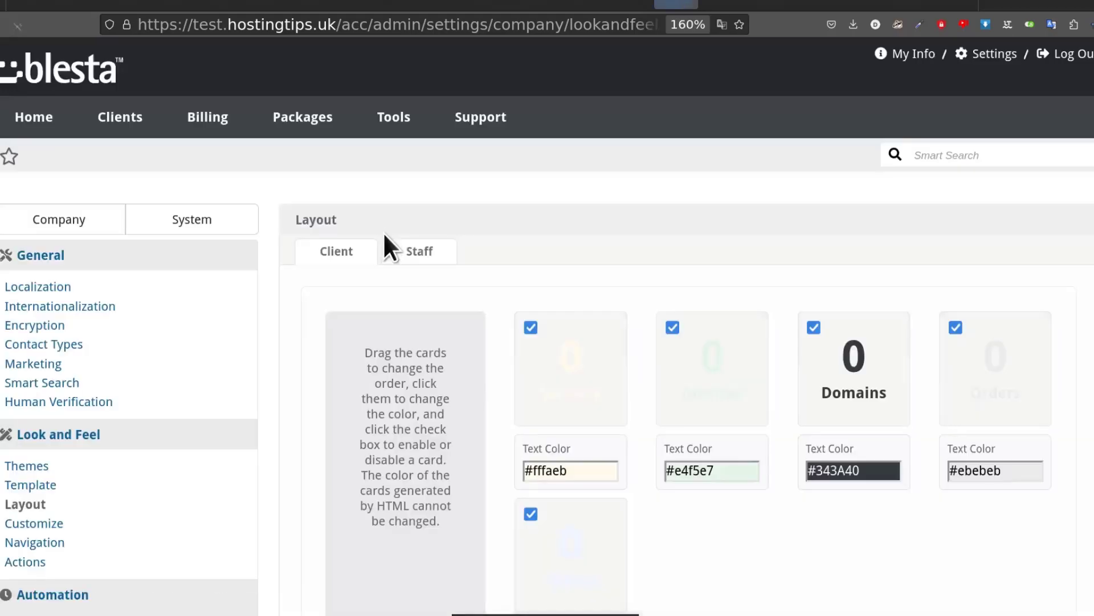
{"action": "scroll", "coordinate": [480, 296], "scroll_direction": "down", "scroll_amount": 5}
{"action": "scroll", "coordinate": [433, 240], "scroll_direction": "up", "scroll_amount": 4}
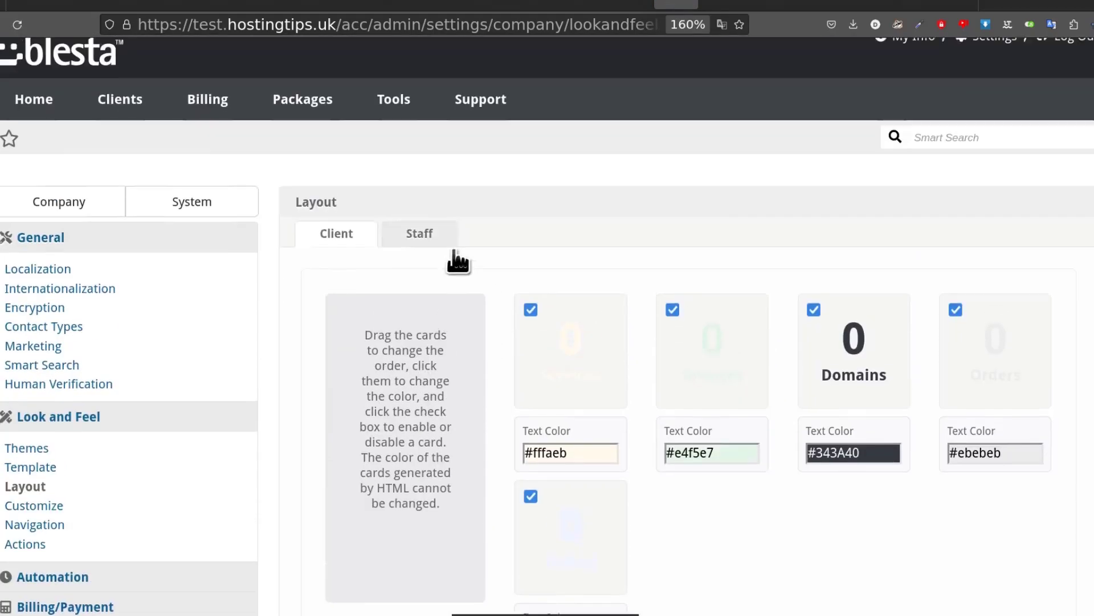
{"action": "scroll", "coordinate": [741, 302], "scroll_direction": "down", "scroll_amount": 4}
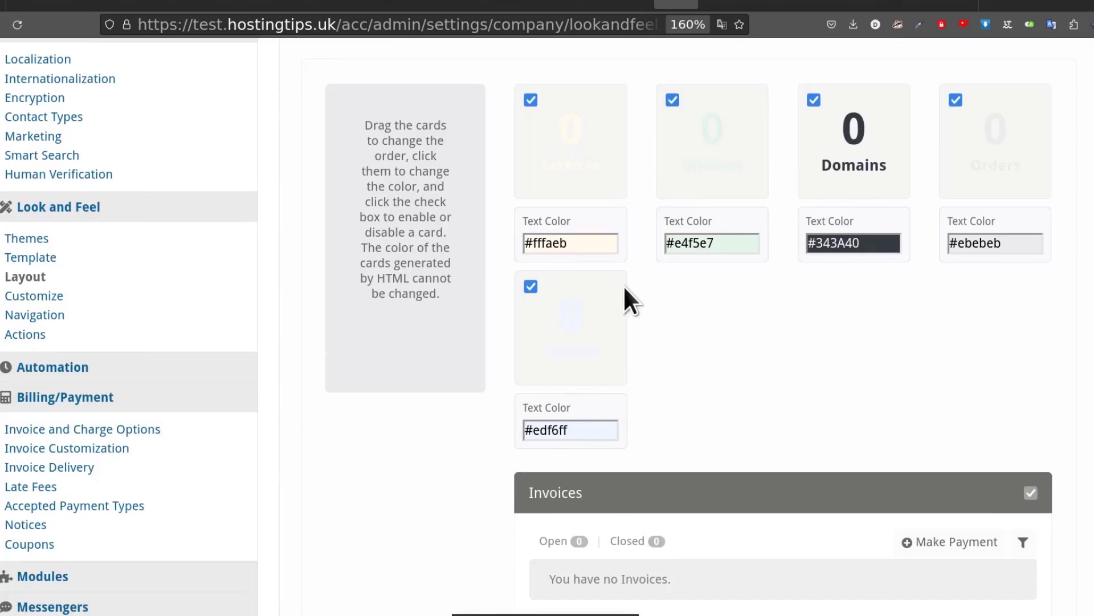
{"action": "scroll", "coordinate": [570, 288], "scroll_direction": "up", "scroll_amount": 4}
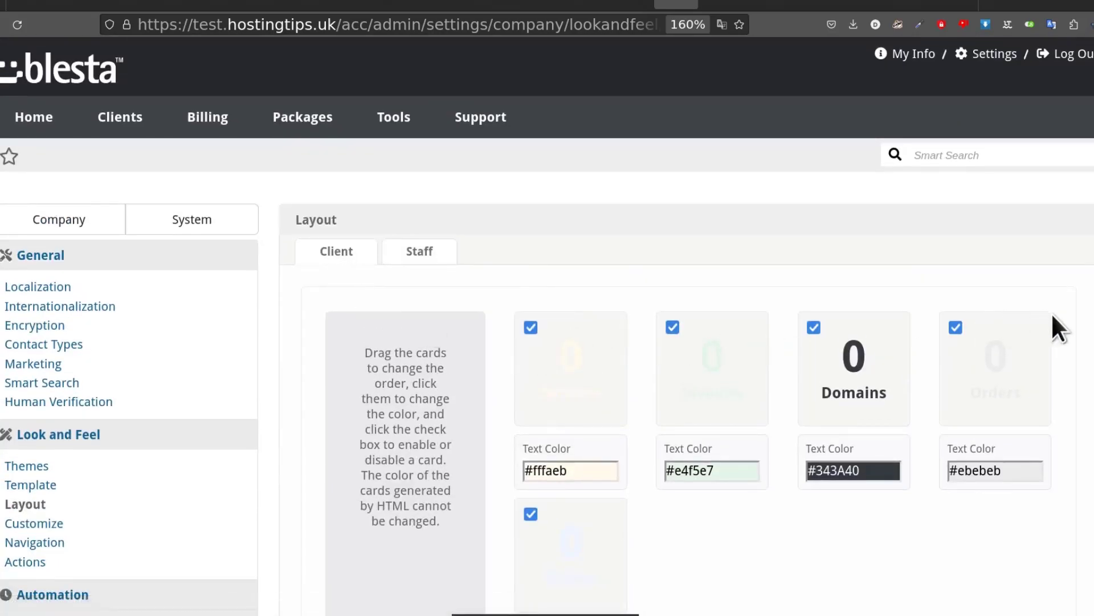
{"action": "scroll", "coordinate": [925, 385], "scroll_direction": "down", "scroll_amount": 5}
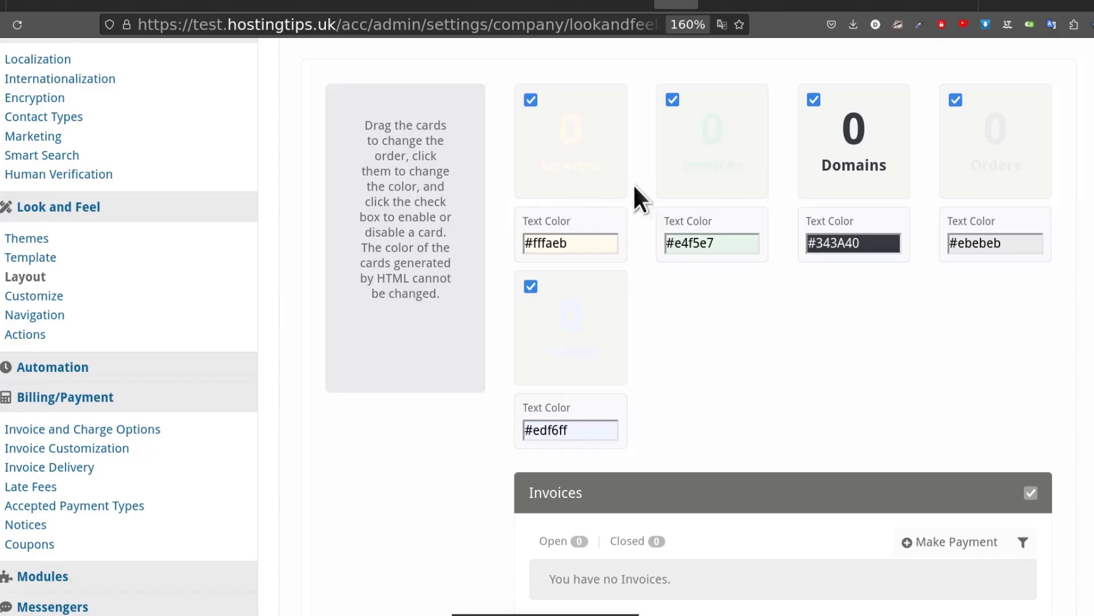
{"action": "scroll", "coordinate": [459, 227], "scroll_direction": "up", "scroll_amount": 5}
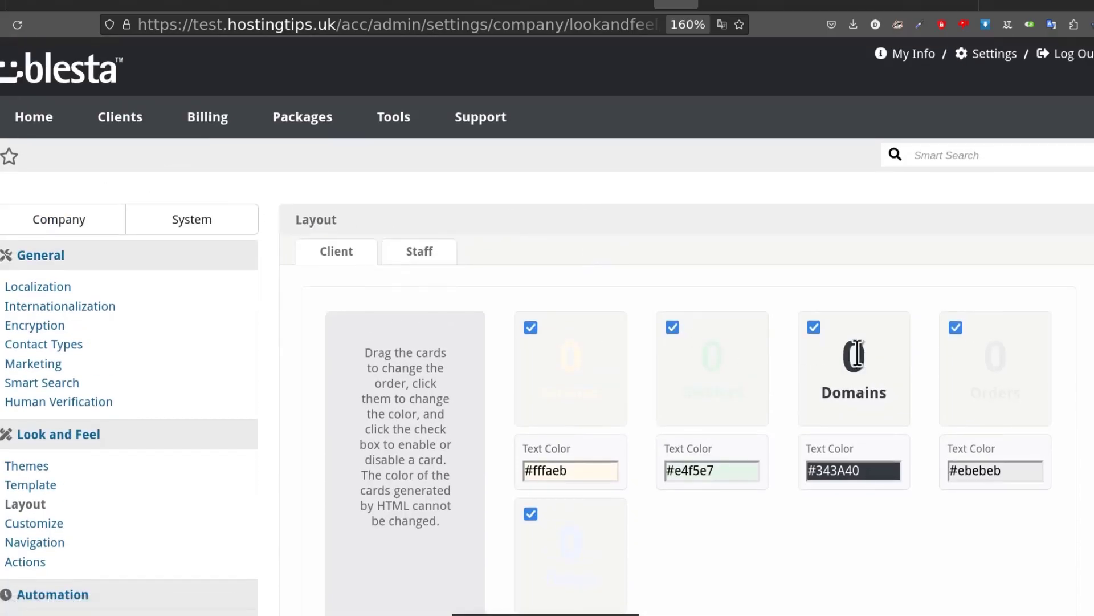
{"action": "scroll", "coordinate": [852, 388], "scroll_direction": "down", "scroll_amount": 5}
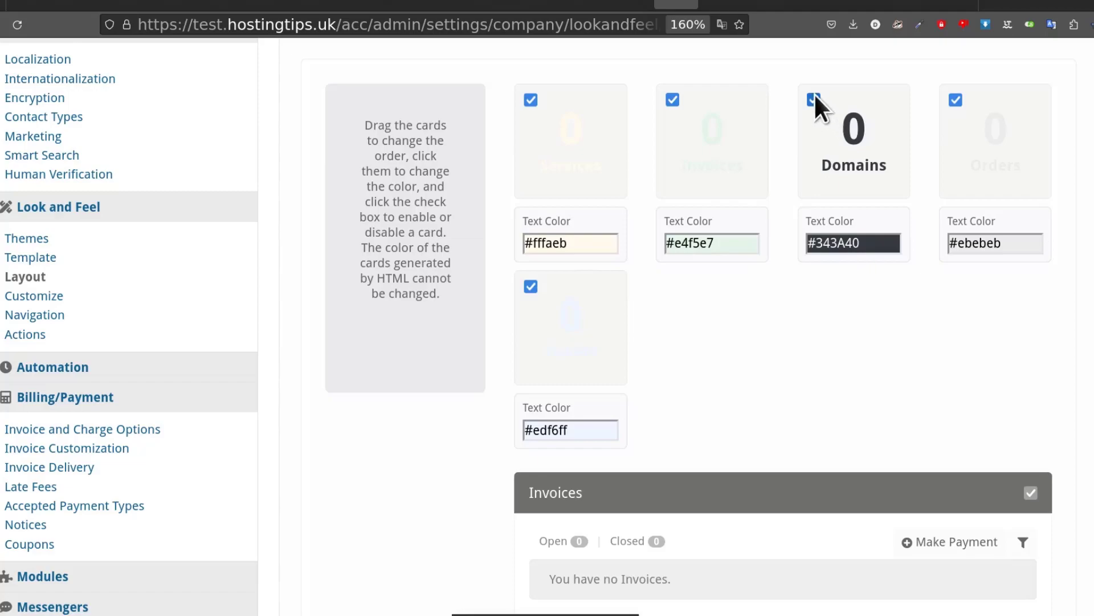
{"action": "scroll", "coordinate": [435, 245], "scroll_direction": "up", "scroll_amount": 5}
{"action": "left_click", "coordinate": [421, 252]}
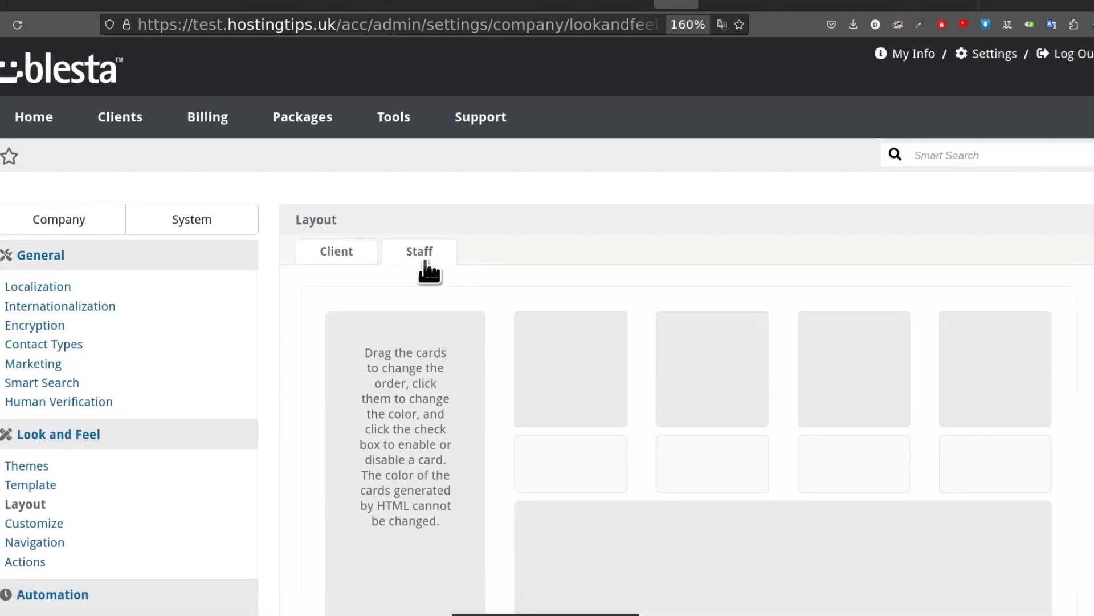
{"action": "scroll", "coordinate": [33, 298], "scroll_direction": "down", "scroll_amount": 4}
Open the Customize settings and choose to set the staff header logo by URL
{"action": "left_click", "coordinate": [33, 292]}
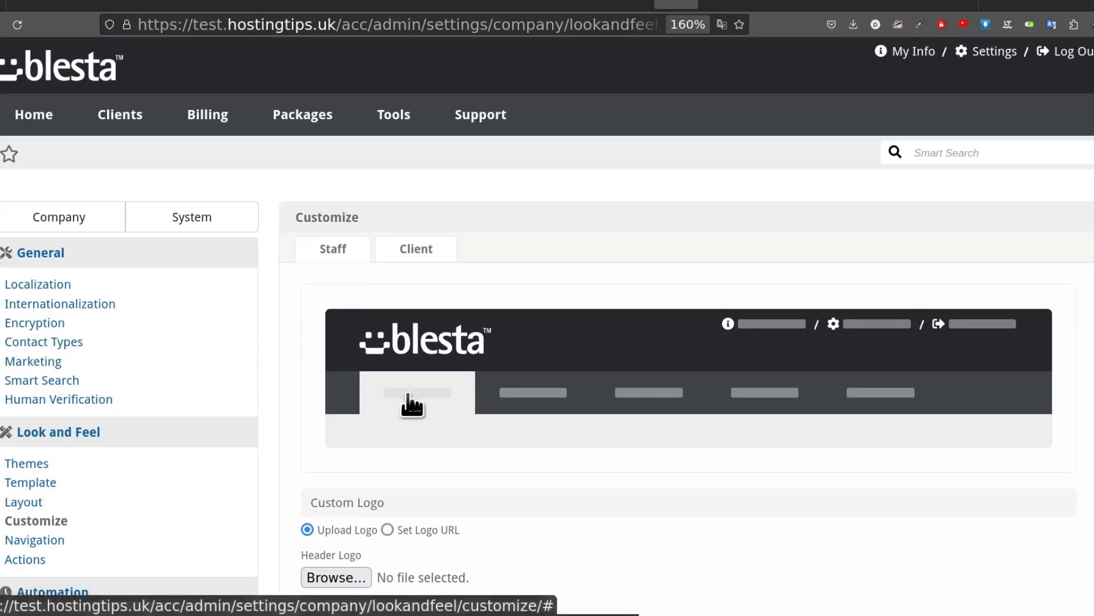
{"action": "scroll", "coordinate": [353, 160], "scroll_direction": "down", "scroll_amount": 2}
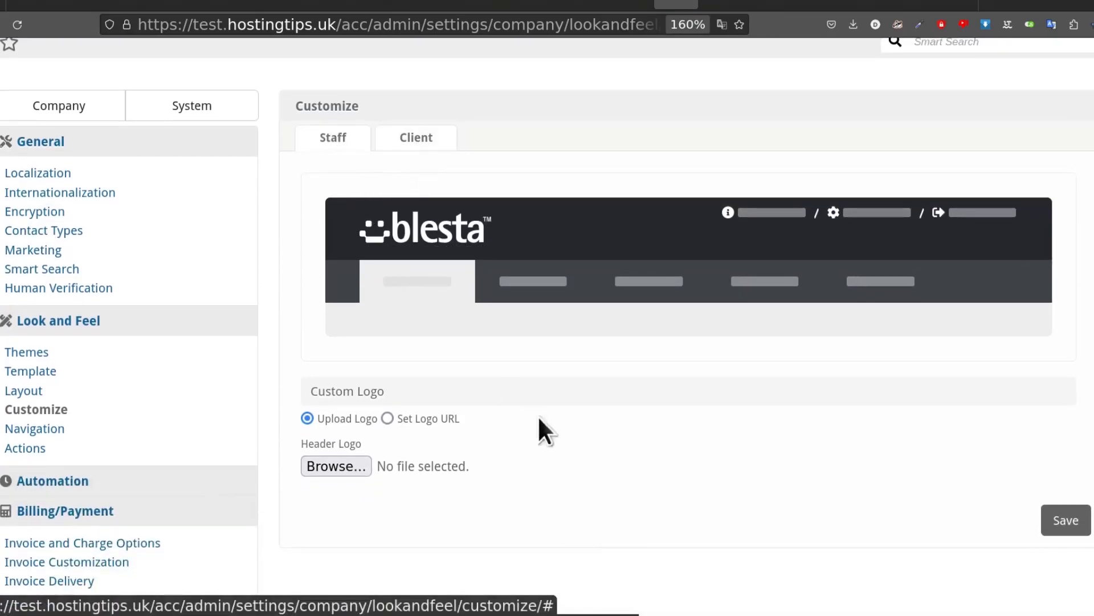
{"action": "scroll", "coordinate": [473, 342], "scroll_direction": "down", "scroll_amount": 4}
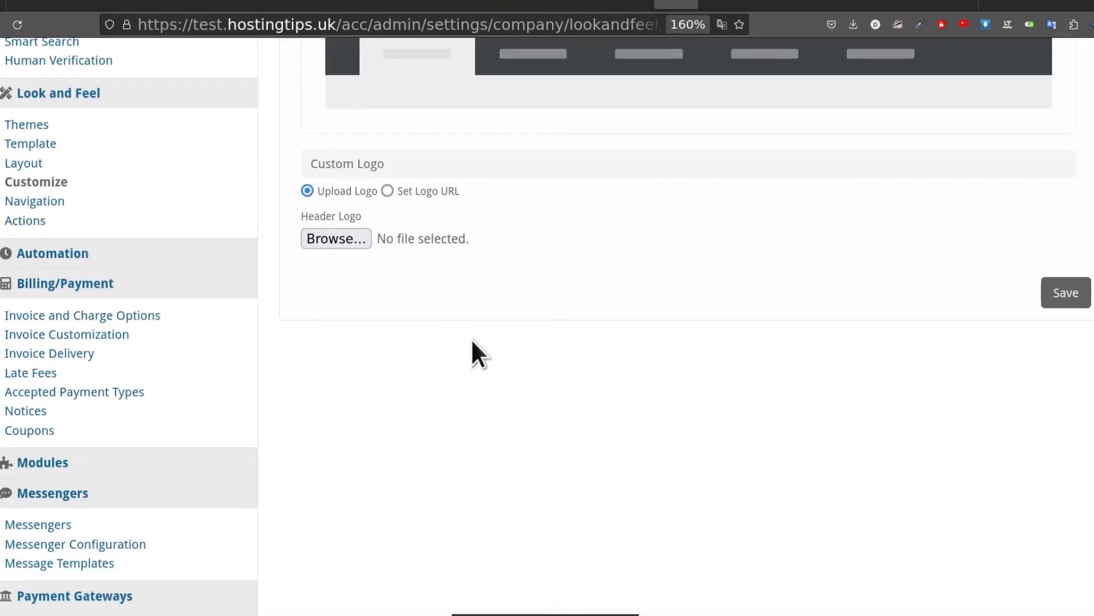
{"action": "left_click", "coordinate": [388, 191]}
Open bizanosa.com in a separate page, display its header logo image on its own and copy the image's address
{"action": "key", "text": "ctrl+t"}
{"action": "type", "text": "b"}
{"action": "key", "text": "Return"}
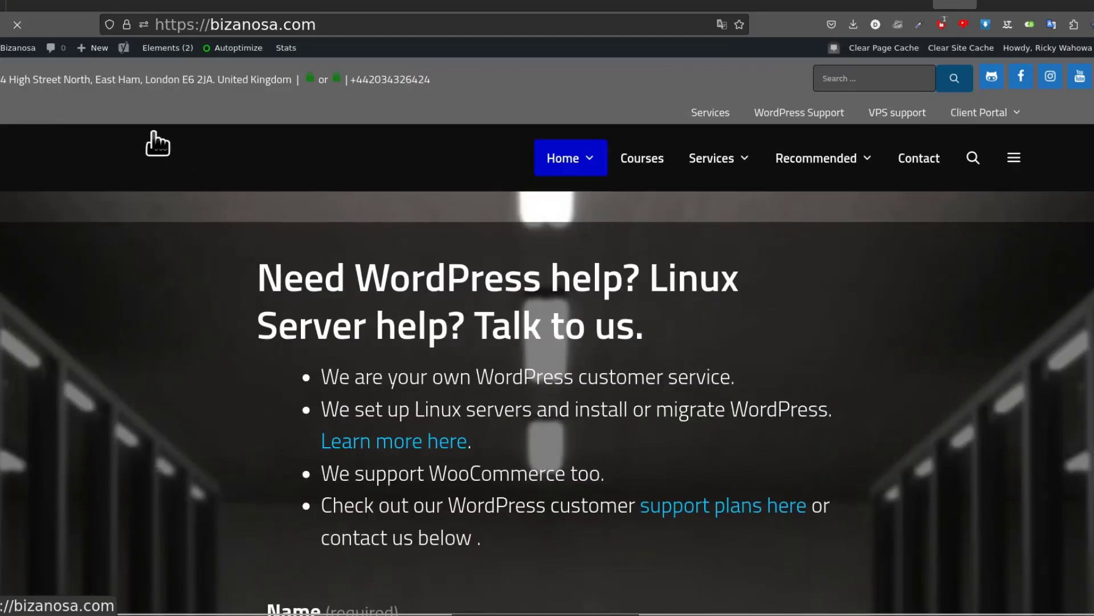
{"action": "right_click", "coordinate": [123, 158]}
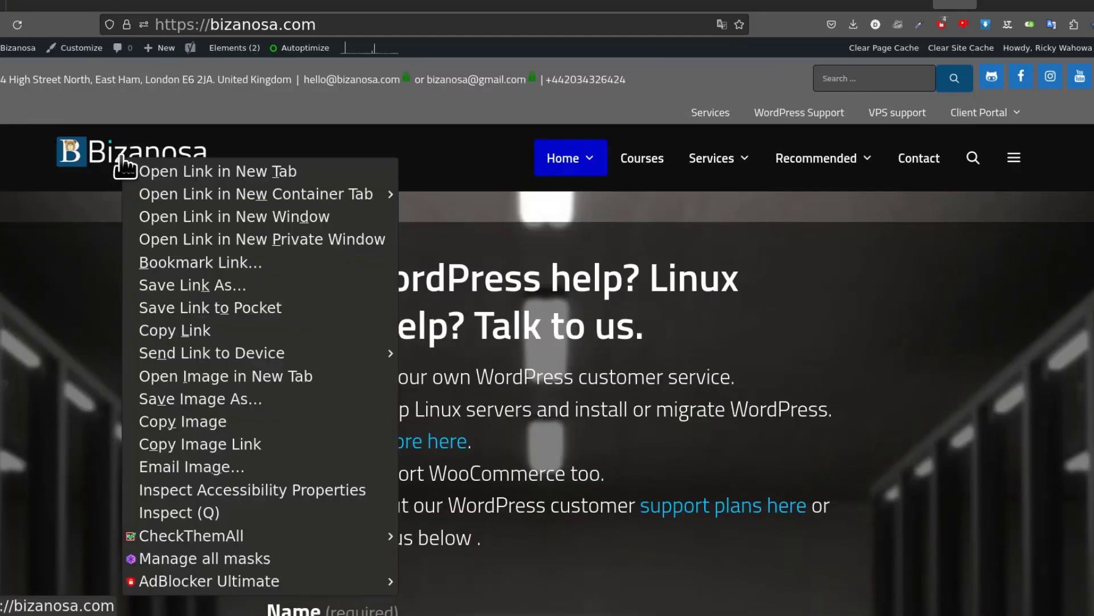
{"action": "left_click", "coordinate": [246, 379]}
{"action": "left_click", "coordinate": [955, 6]}
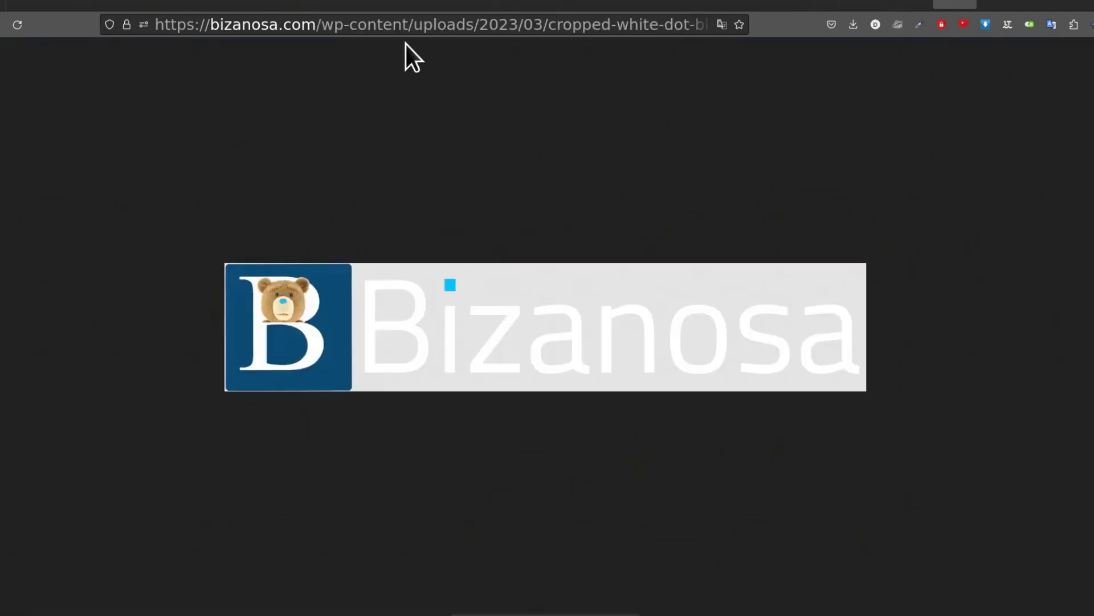
{"action": "left_click", "coordinate": [403, 25]}
{"action": "right_click", "coordinate": [407, 23]}
{"action": "left_click", "coordinate": [448, 107]}
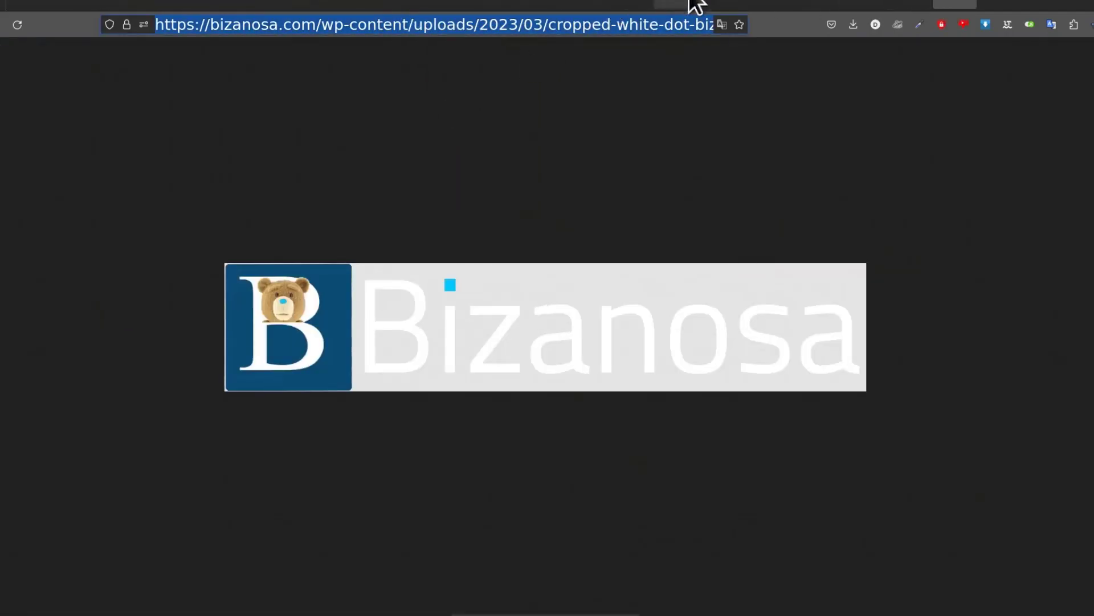
Replace the staff header logo URL with the copied Bizanosa logo address and save the customization
{"action": "left_click", "coordinate": [582, 6]}
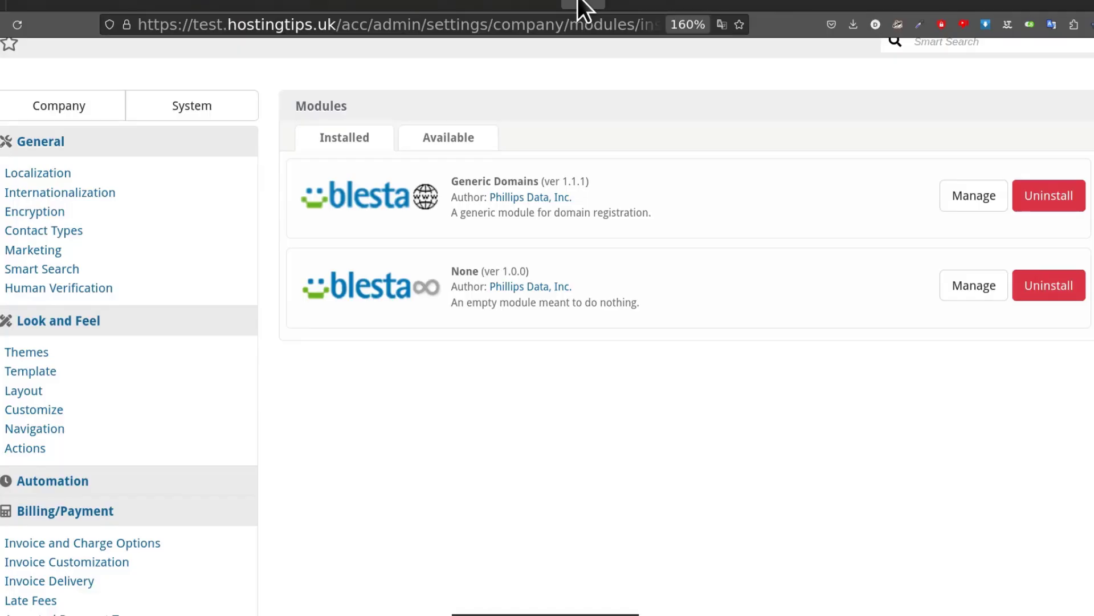
{"action": "left_click", "coordinate": [535, 6]}
{"action": "left_click", "coordinate": [492, 5]}
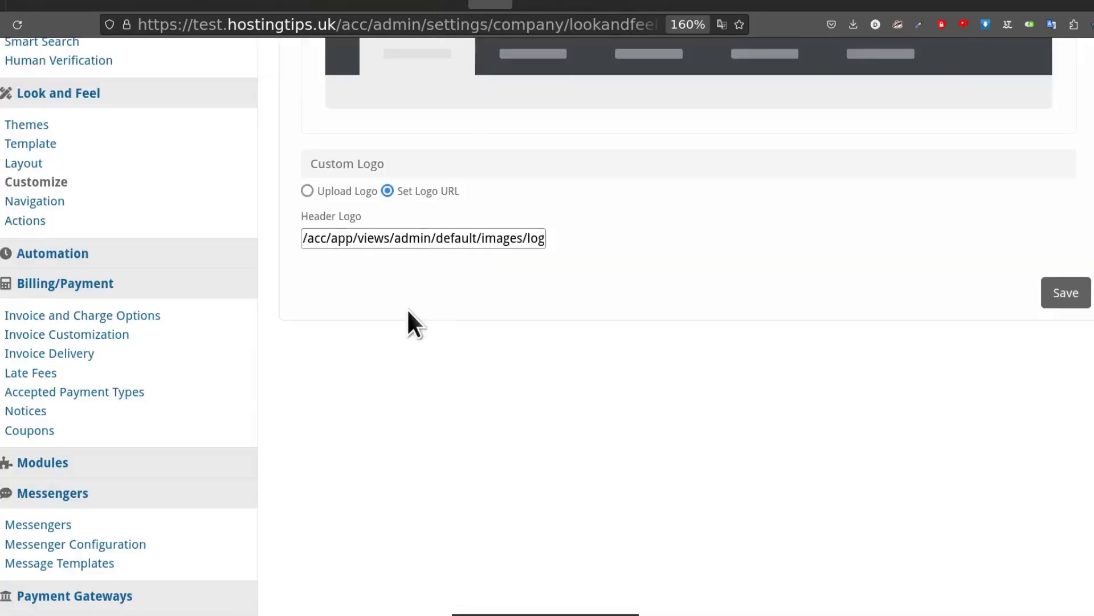
{"action": "triple_click", "coordinate": [381, 237]}
{"action": "right_click", "coordinate": [381, 237]}
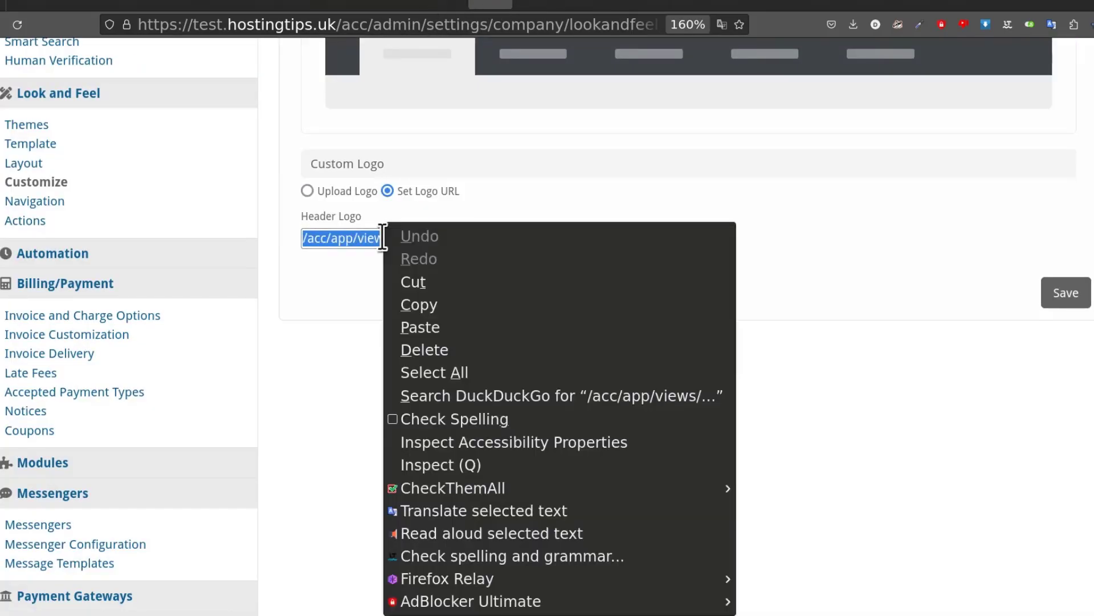
{"action": "left_click", "coordinate": [475, 310]}
{"action": "key", "text": "ctrl+v"}
{"action": "scroll", "coordinate": [669, 359], "scroll_direction": "up", "scroll_amount": 2}
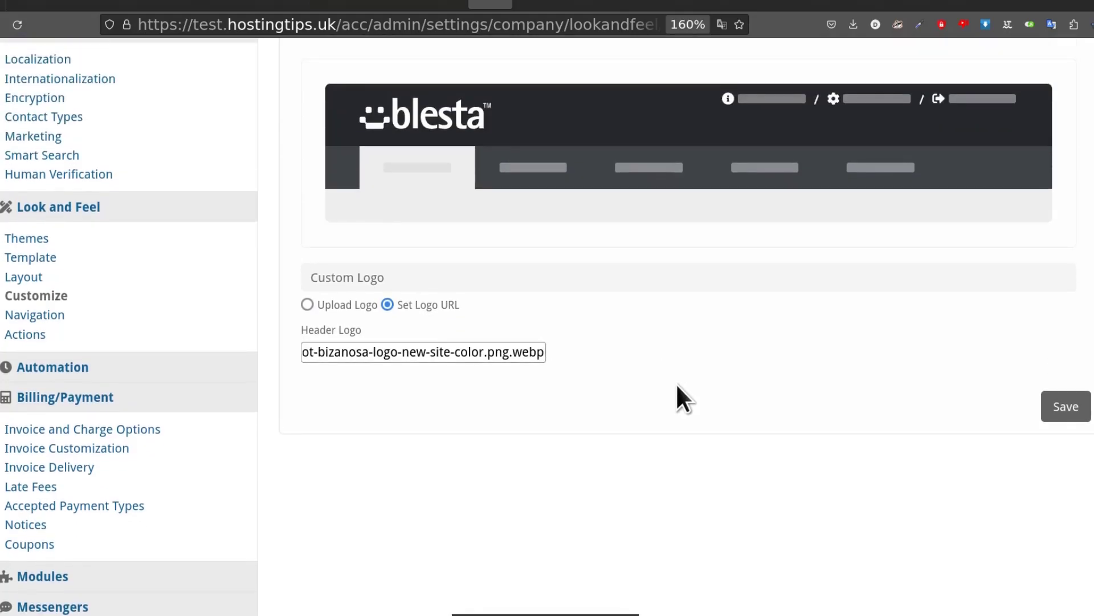
{"action": "scroll", "coordinate": [883, 437], "scroll_direction": "up", "scroll_amount": 2}
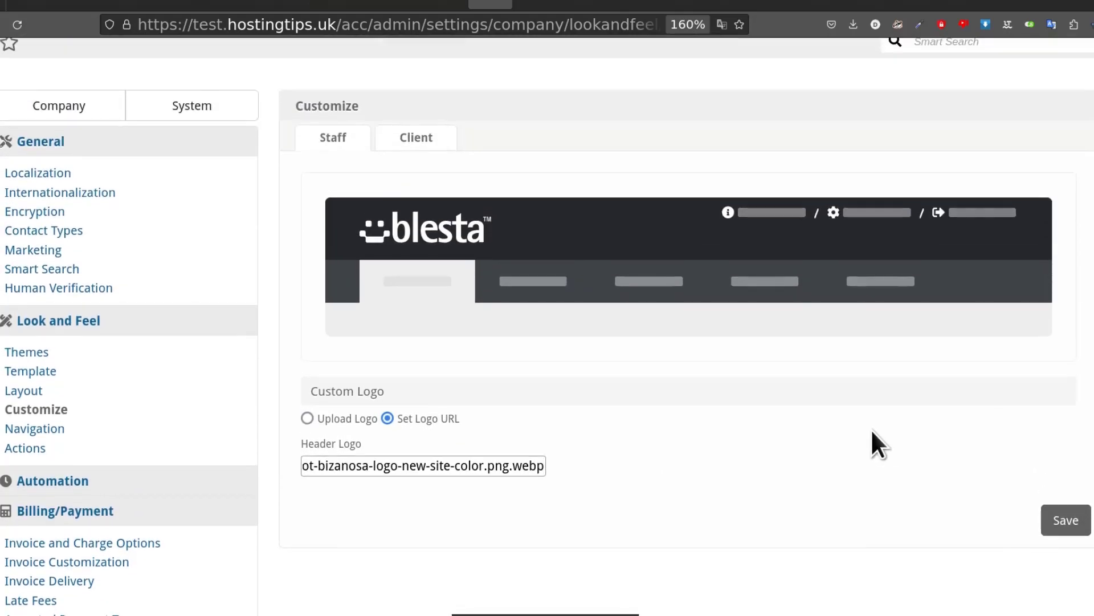
{"action": "left_click", "coordinate": [1056, 519]}
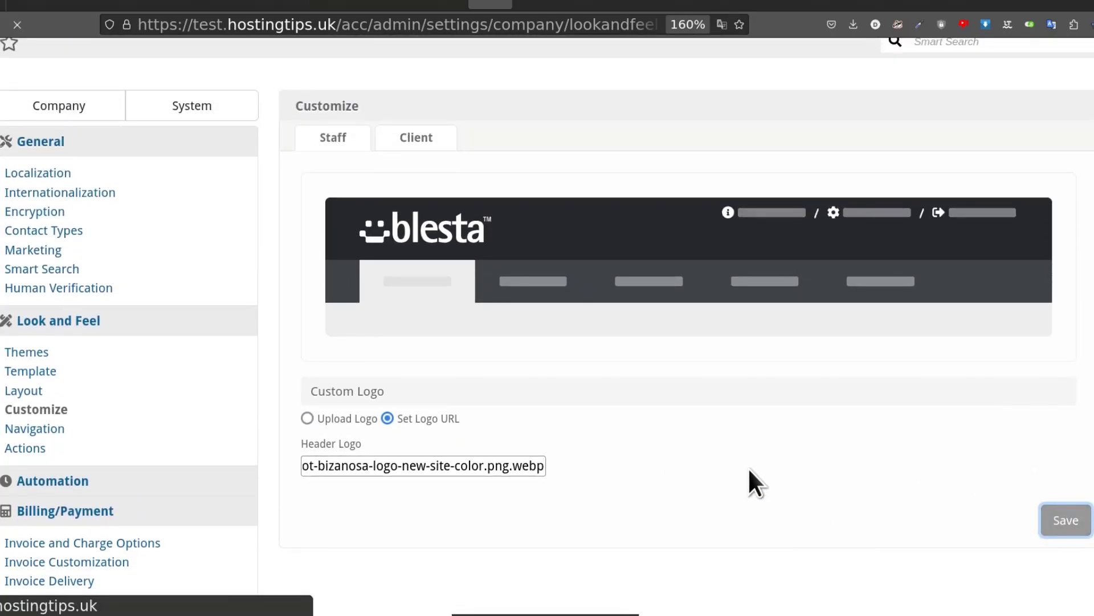
Check the staff header preview and open the logo customization for the client interface
{"action": "scroll", "coordinate": [500, 438], "scroll_direction": "down", "scroll_amount": 3}
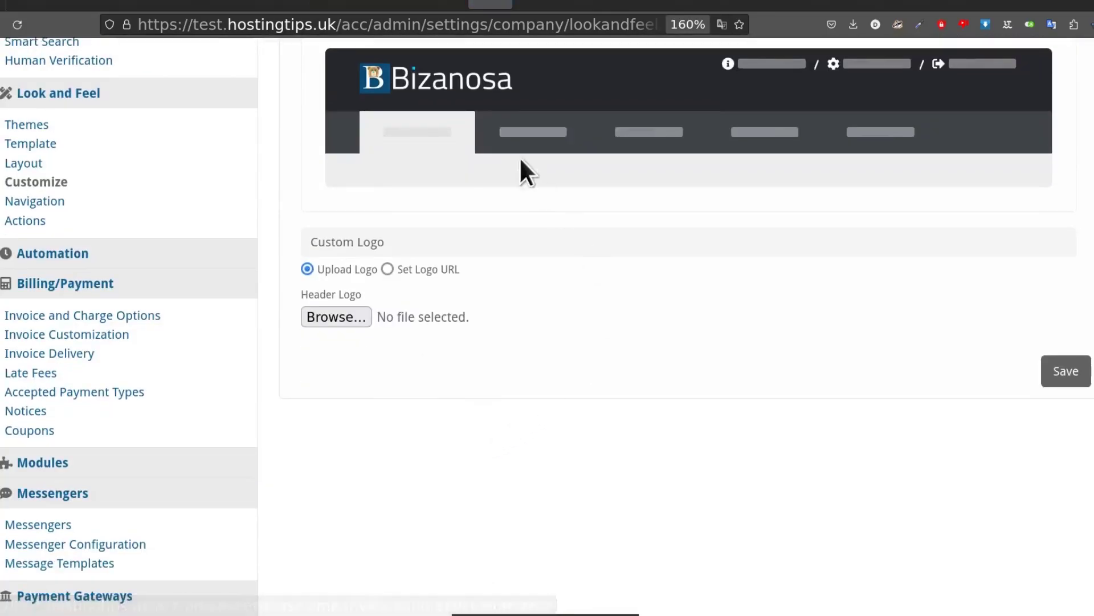
{"action": "scroll", "coordinate": [536, 330], "scroll_direction": "up", "scroll_amount": 2}
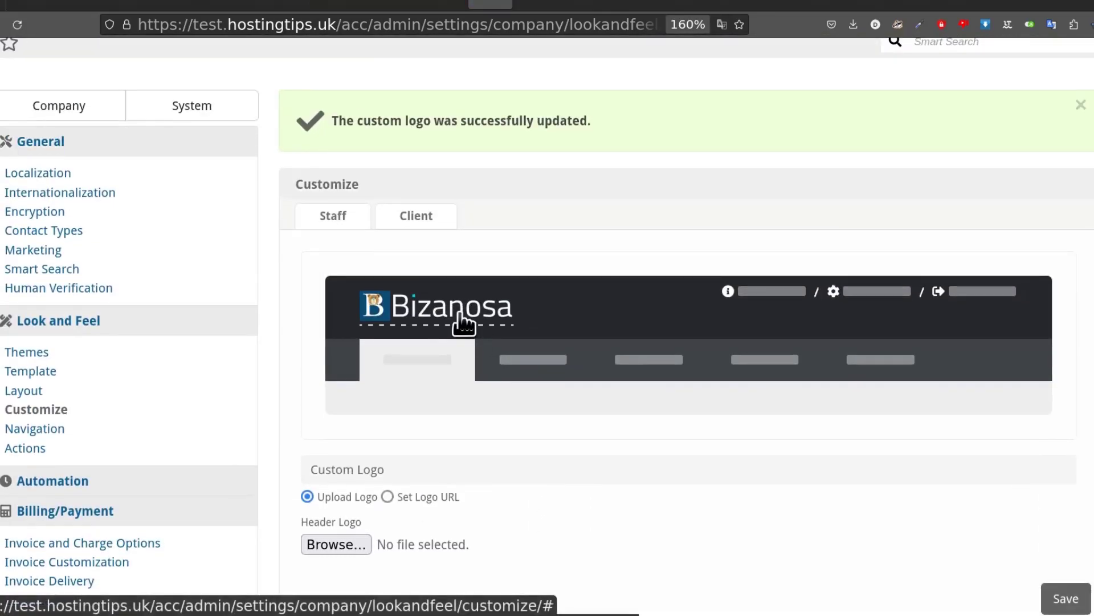
{"action": "left_click", "coordinate": [410, 216]}
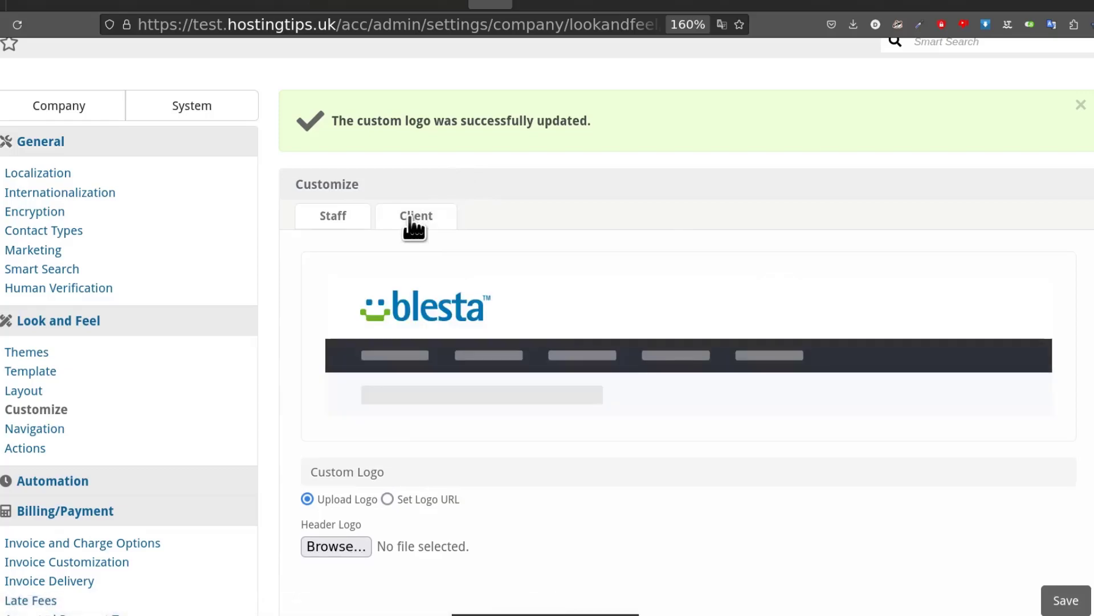
Set the client header logo by URL, replacing the address with the copied Bizanosa logo address, and save the customization
{"action": "scroll", "coordinate": [535, 358], "scroll_direction": "down", "scroll_amount": 2}
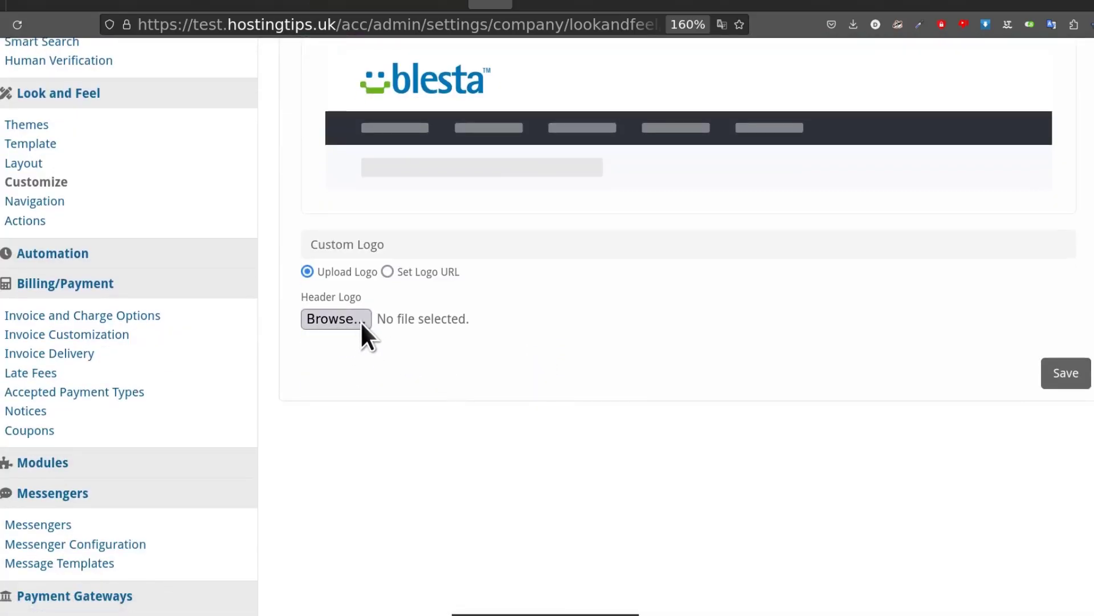
{"action": "left_click", "coordinate": [388, 272]}
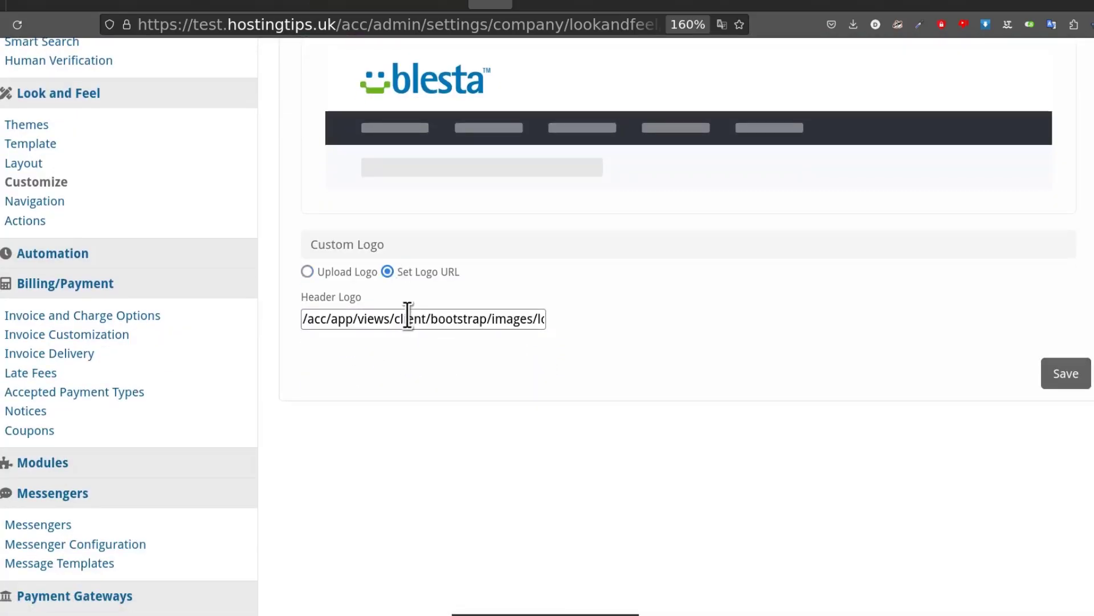
{"action": "triple_click", "coordinate": [407, 317]}
{"action": "right_click", "coordinate": [407, 317]}
{"action": "left_click", "coordinate": [464, 58]}
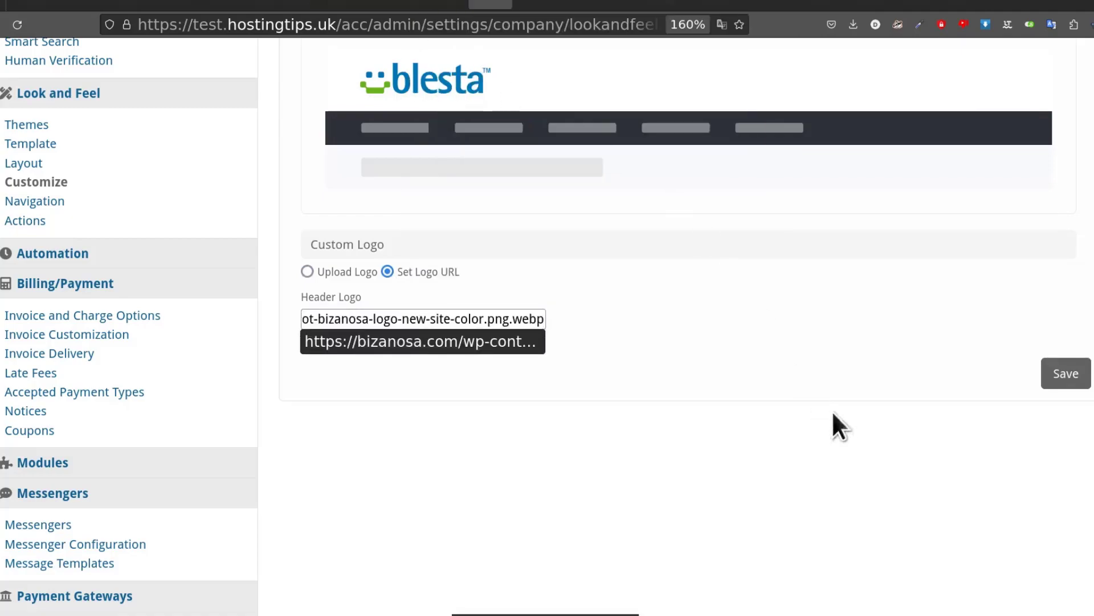
{"action": "left_click", "coordinate": [1079, 374]}
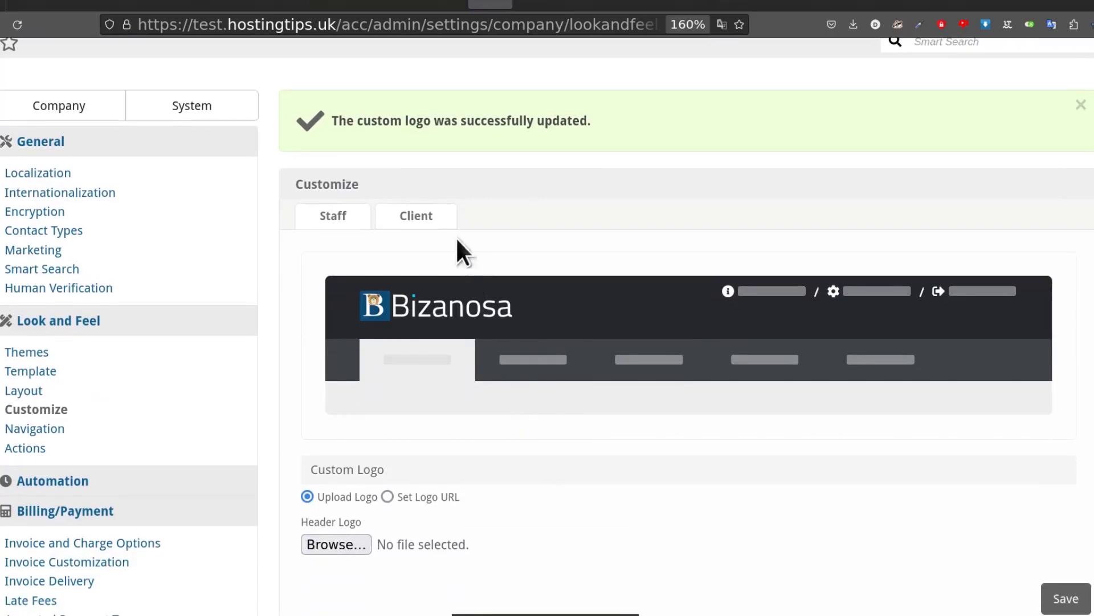
Check the new logo in the client header preview and in the header of the live client area
{"action": "left_click", "coordinate": [421, 217]}
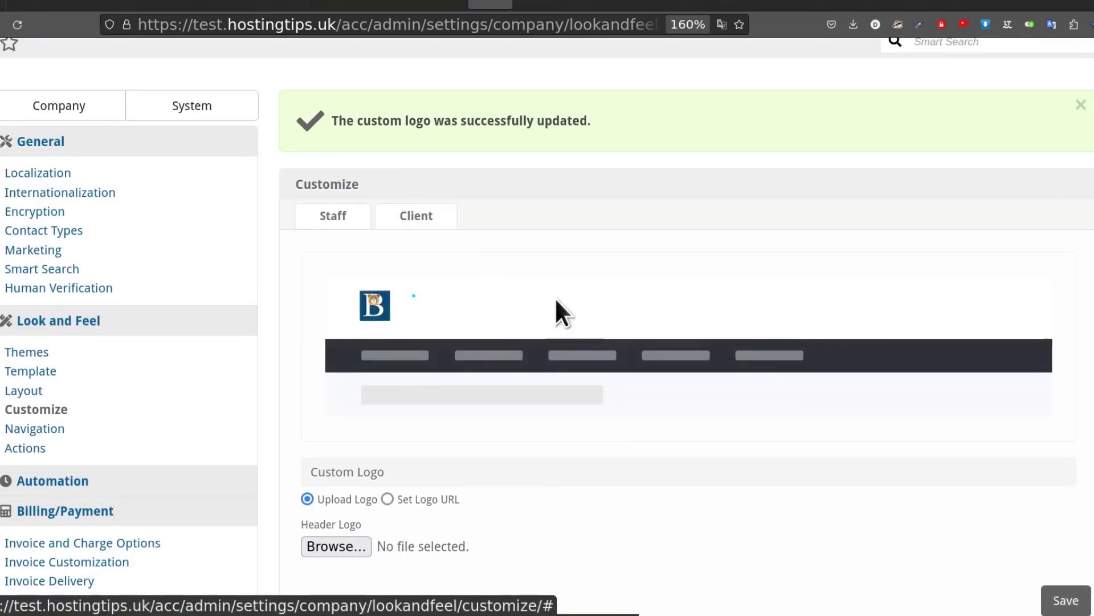
{"action": "scroll", "coordinate": [467, 317], "scroll_direction": "down", "scroll_amount": 4}
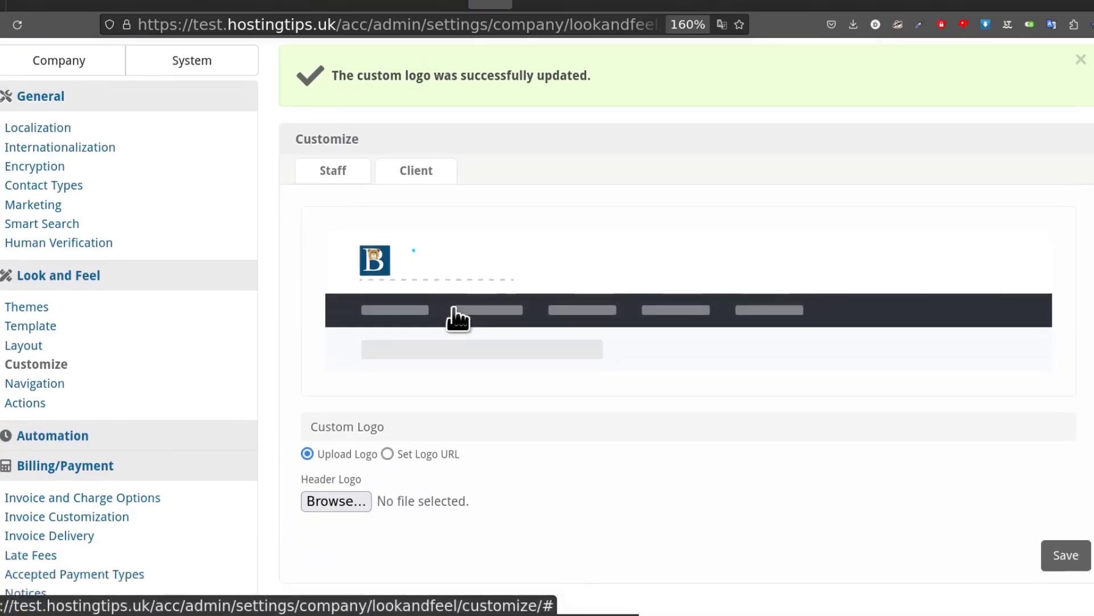
{"action": "scroll", "coordinate": [430, 228], "scroll_direction": "up", "scroll_amount": 2}
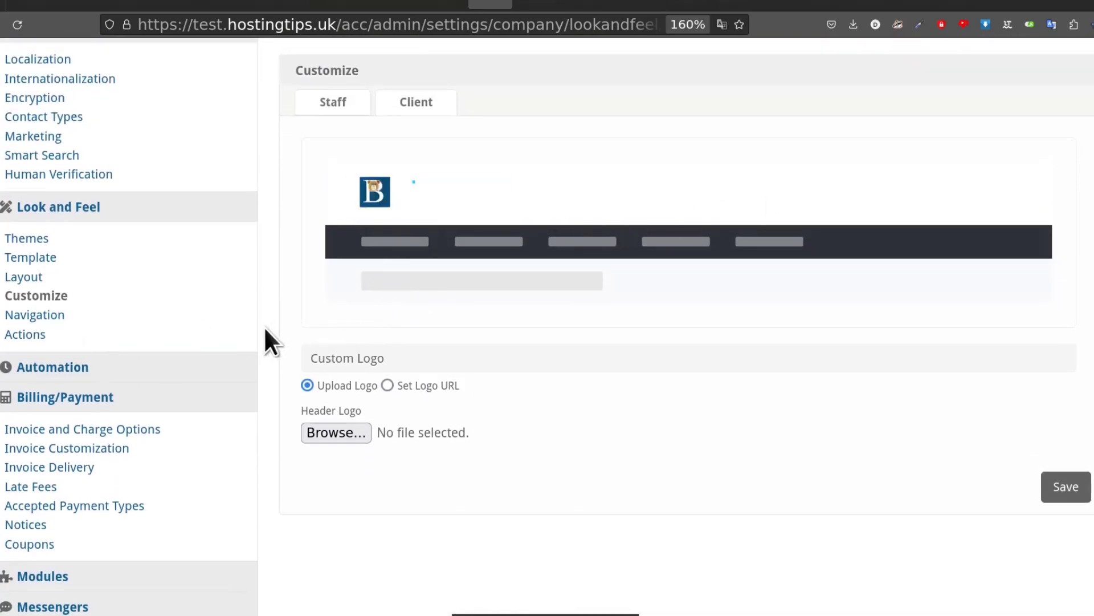
{"action": "scroll", "coordinate": [257, 365], "scroll_direction": "down", "scroll_amount": 4}
{"action": "scroll", "coordinate": [257, 365], "scroll_direction": "up", "scroll_amount": 6}
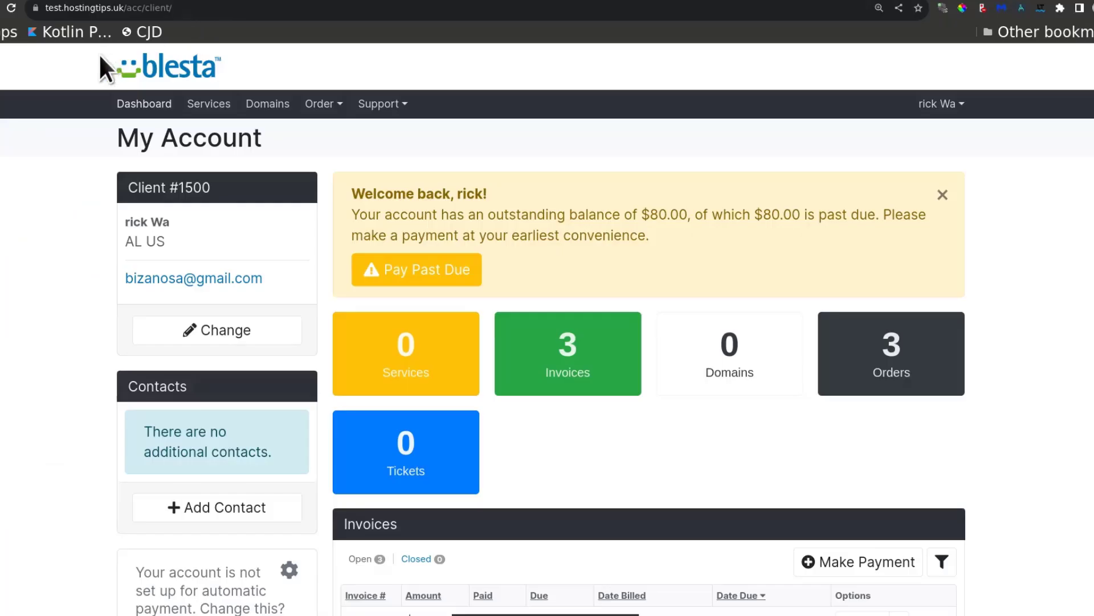
{"action": "left_click", "coordinate": [188, 77]}
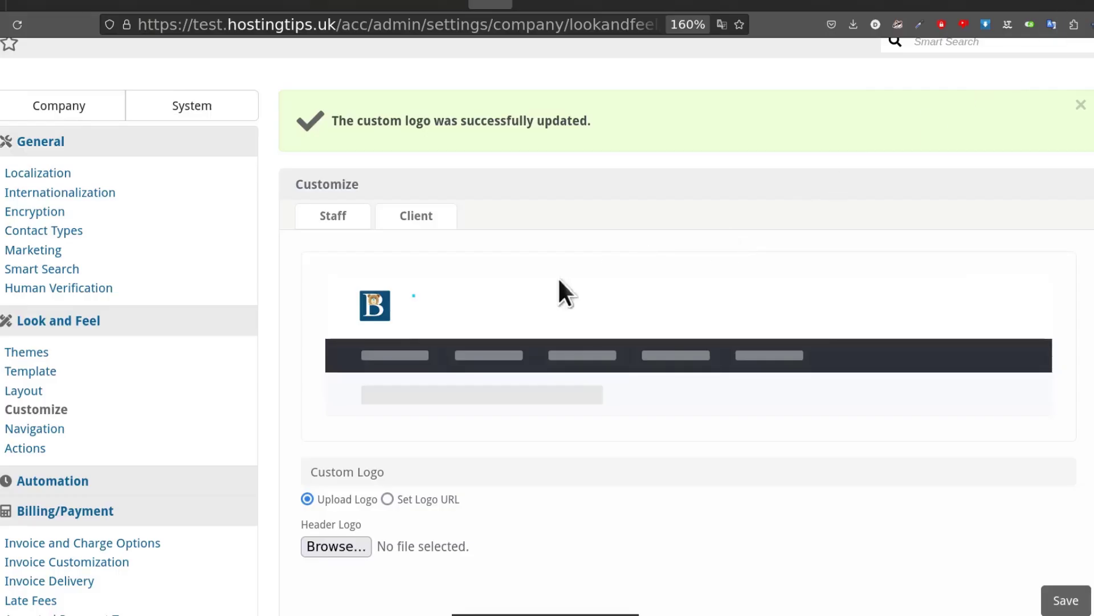
Open the Navigation settings and examine the staff and public navigation menus with their available actions
{"action": "scroll", "coordinate": [462, 261], "scroll_direction": "down", "scroll_amount": 5}
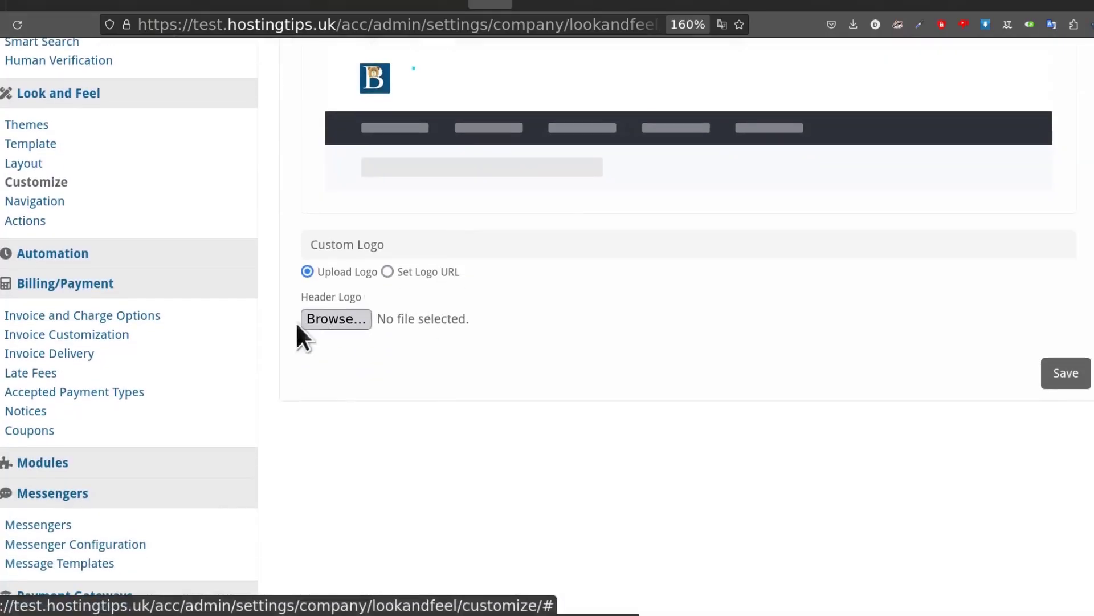
{"action": "left_click", "coordinate": [37, 205]}
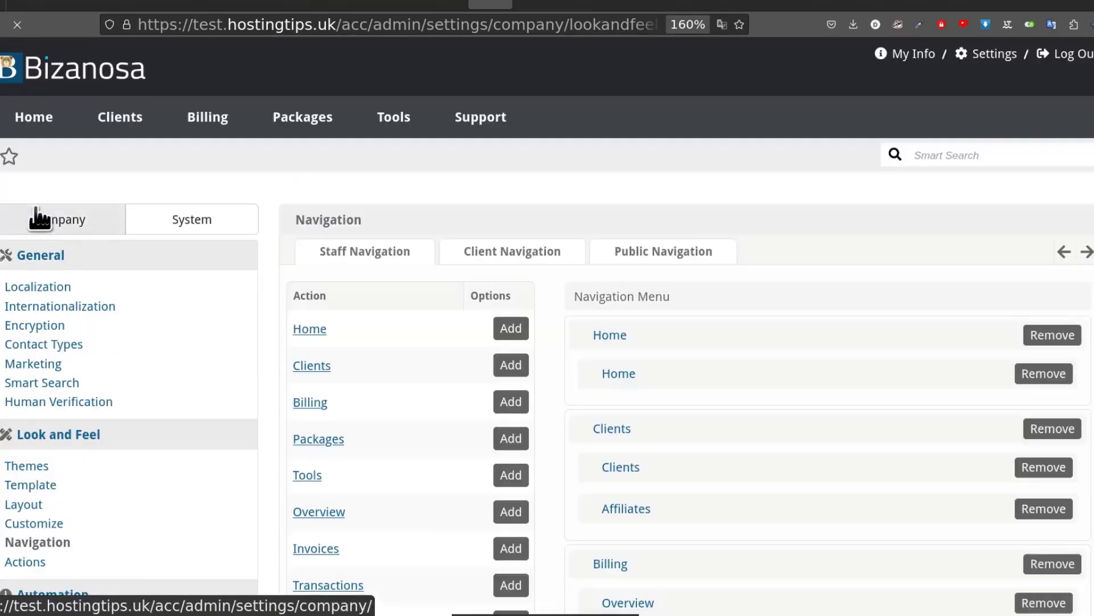
{"action": "scroll", "coordinate": [183, 344], "scroll_direction": "down", "scroll_amount": 5}
{"action": "scroll", "coordinate": [606, 440], "scroll_direction": "up", "scroll_amount": 5}
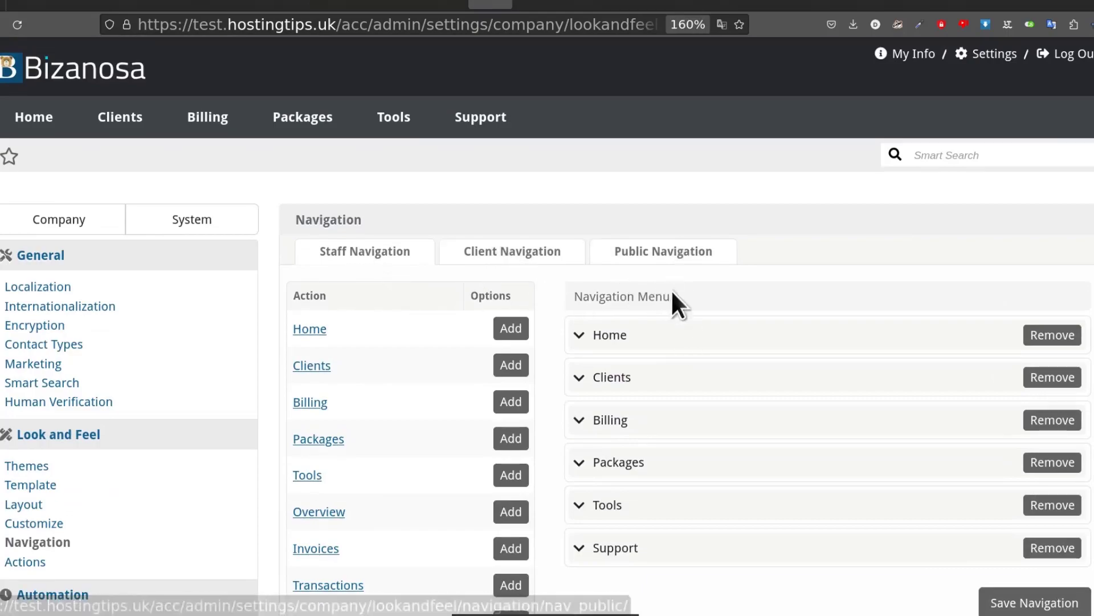
{"action": "left_click", "coordinate": [661, 252]}
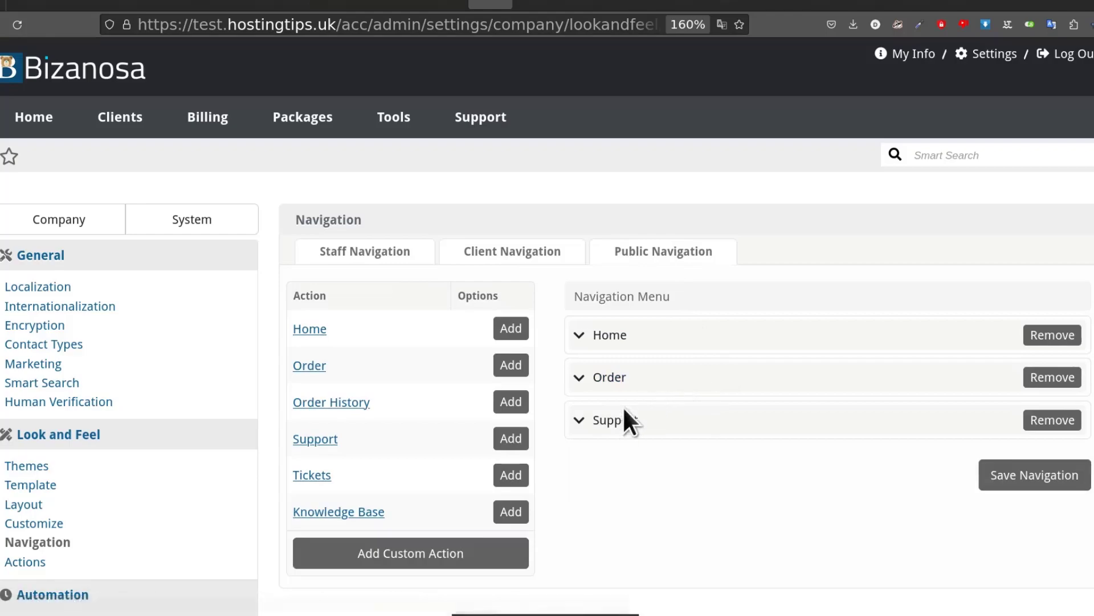
{"action": "scroll", "coordinate": [627, 410], "scroll_direction": "down", "scroll_amount": 3}
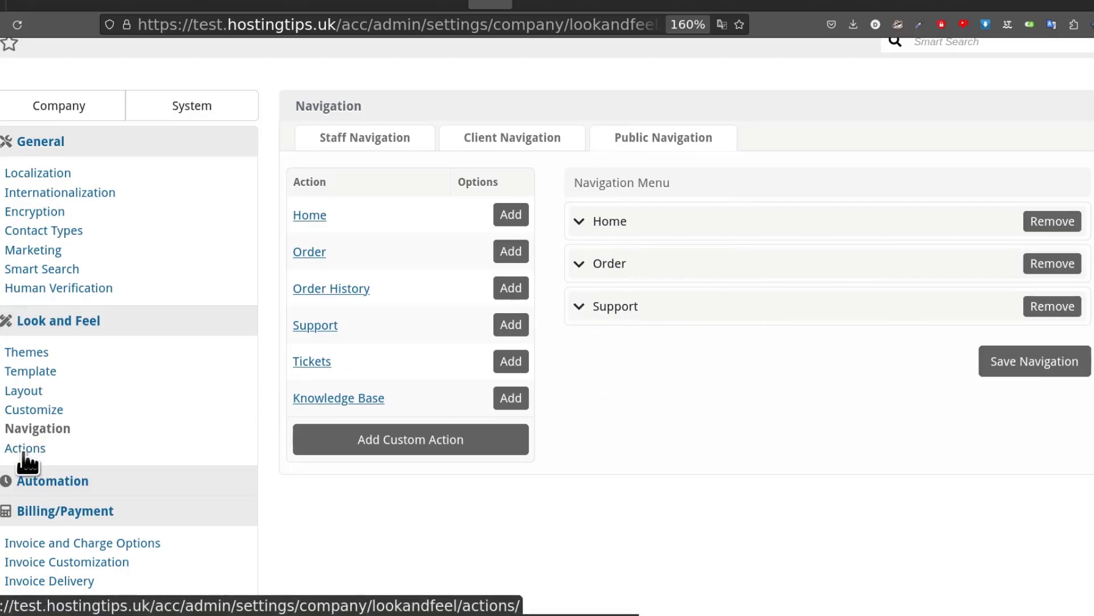
Copy the address of the bizanosa.com homepage and return to the Custom Actions settings in Blesta
{"action": "left_click", "coordinate": [955, 4]}
{"action": "left_click", "coordinate": [399, 28]}
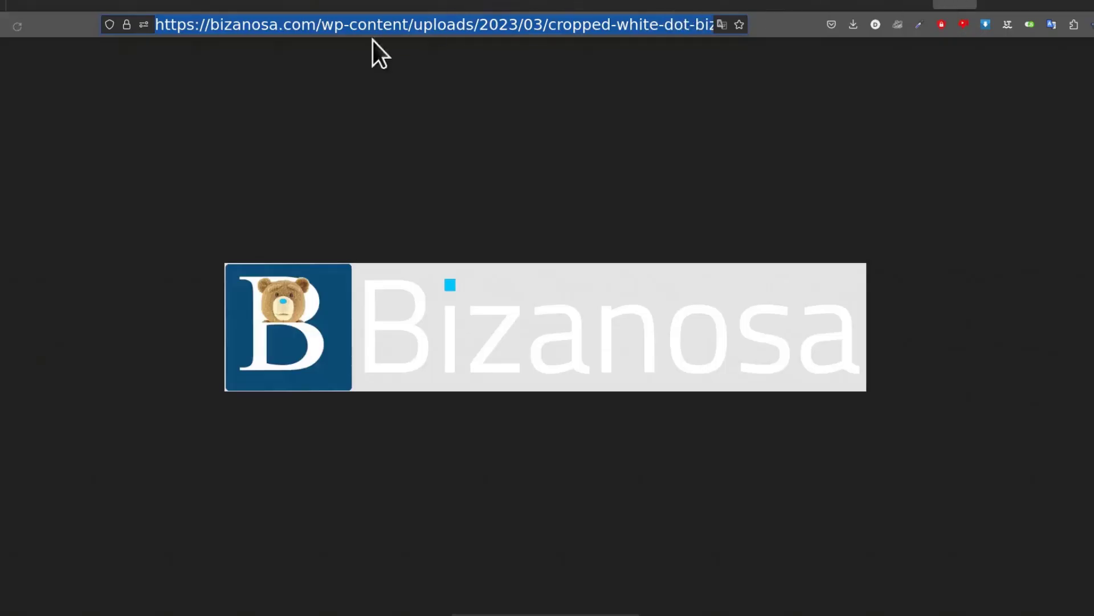
{"action": "left_click", "coordinate": [909, 5]}
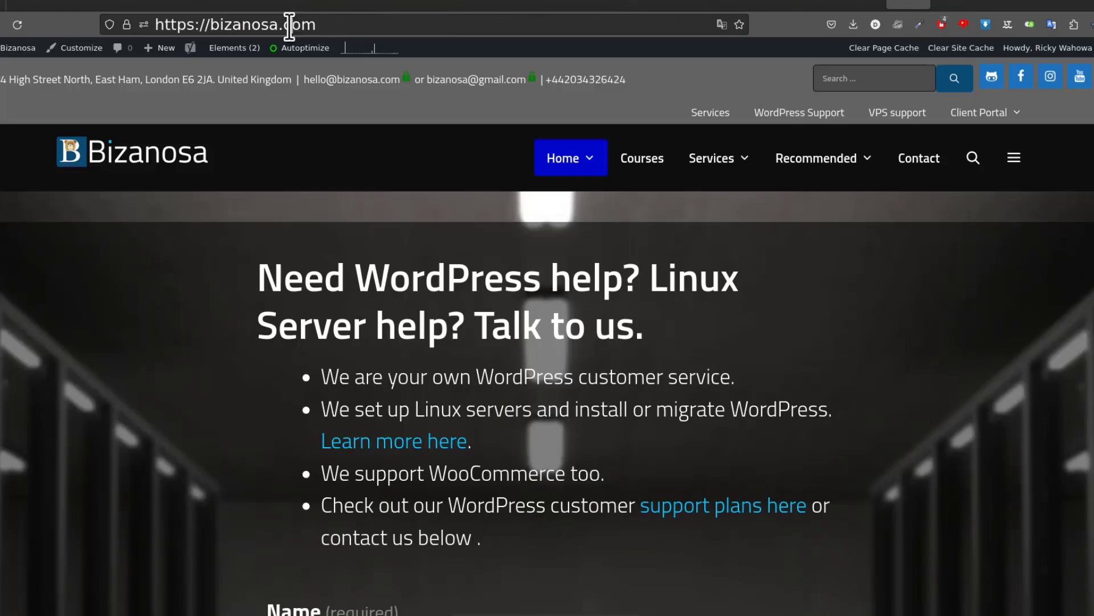
{"action": "left_click", "coordinate": [290, 25]}
{"action": "right_click", "coordinate": [290, 25]}
{"action": "left_click", "coordinate": [354, 106]}
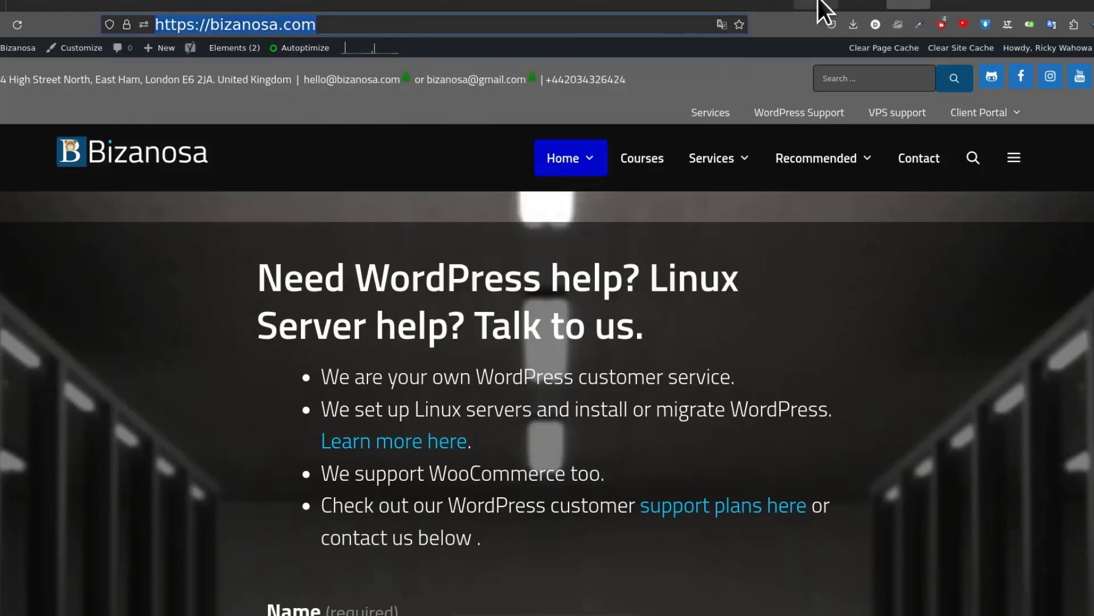
{"action": "left_click", "coordinate": [485, 4]}
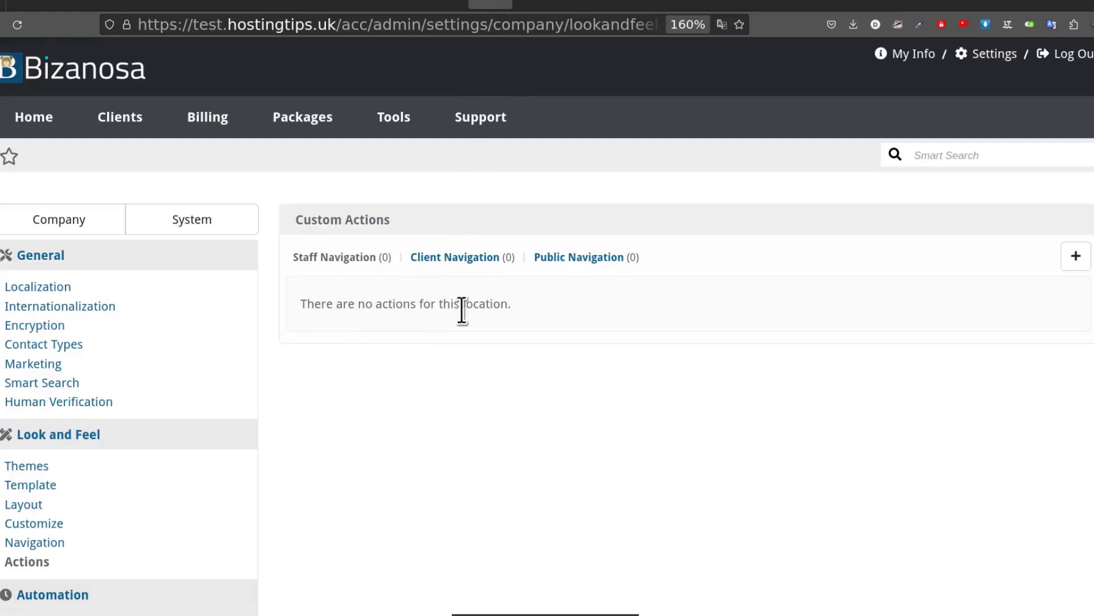
{"action": "left_click", "coordinate": [1079, 259]}
{"action": "left_click", "coordinate": [442, 277]}
{"action": "left_click", "coordinate": [380, 345]}
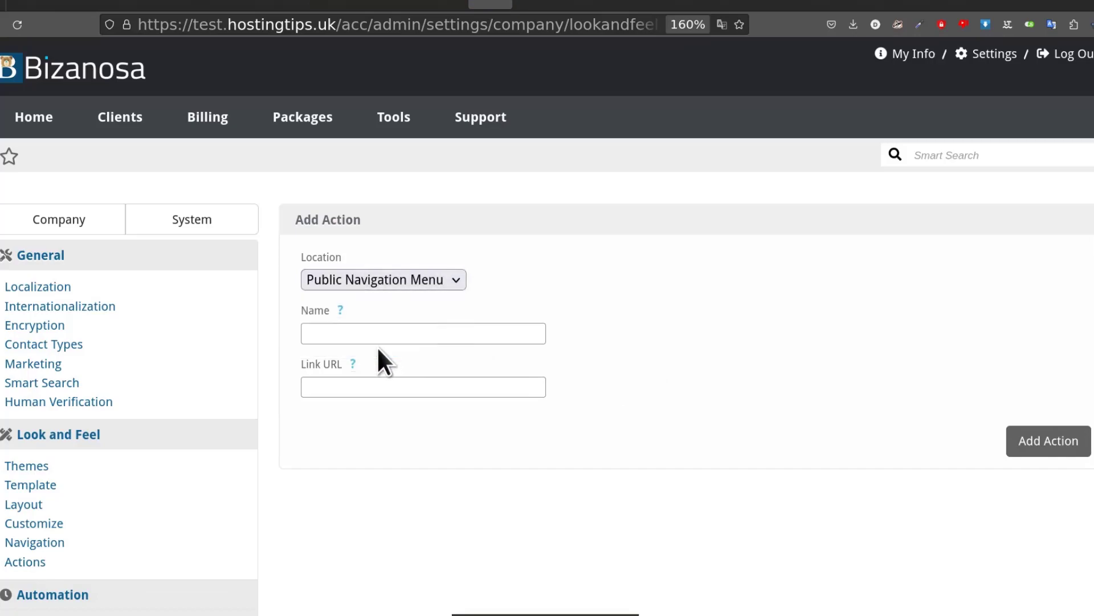
{"action": "left_click", "coordinate": [323, 330]}
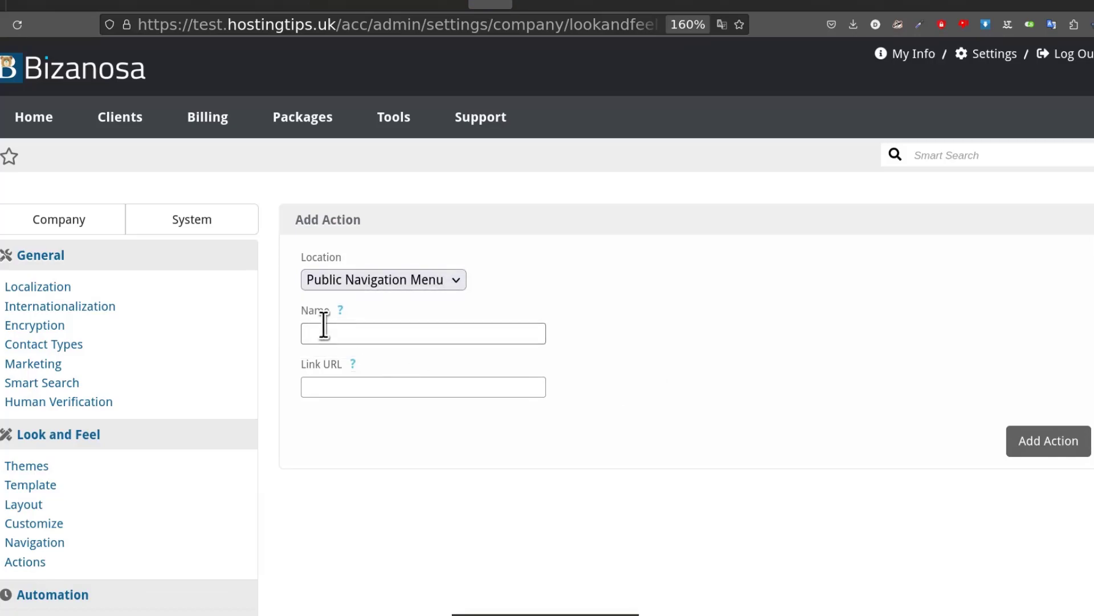
{"action": "type", "text": "Bizanosa"}
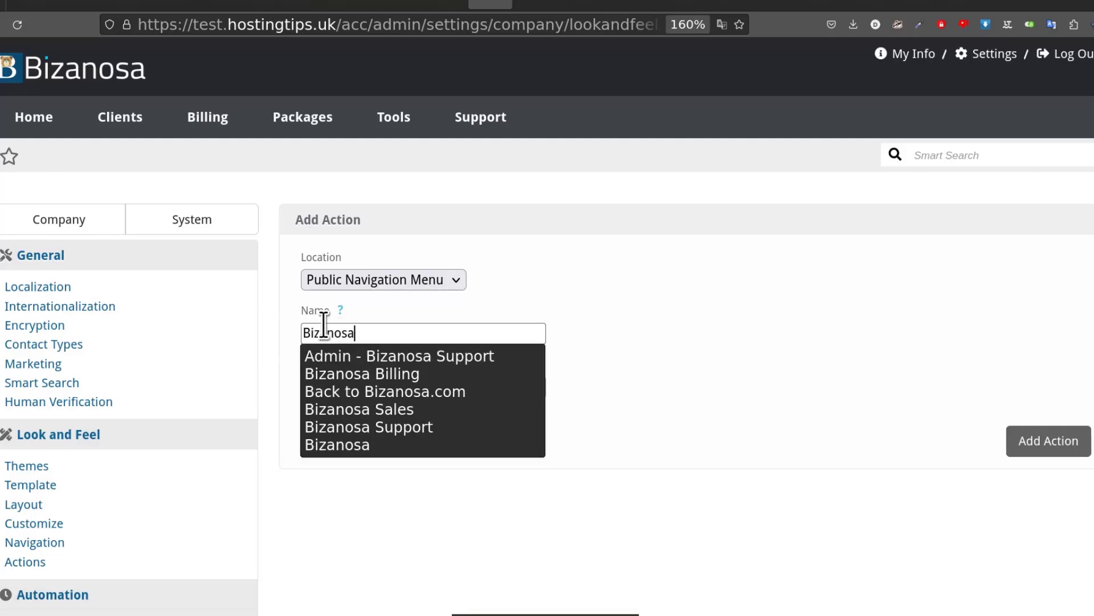
{"action": "left_click", "coordinate": [680, 327]}
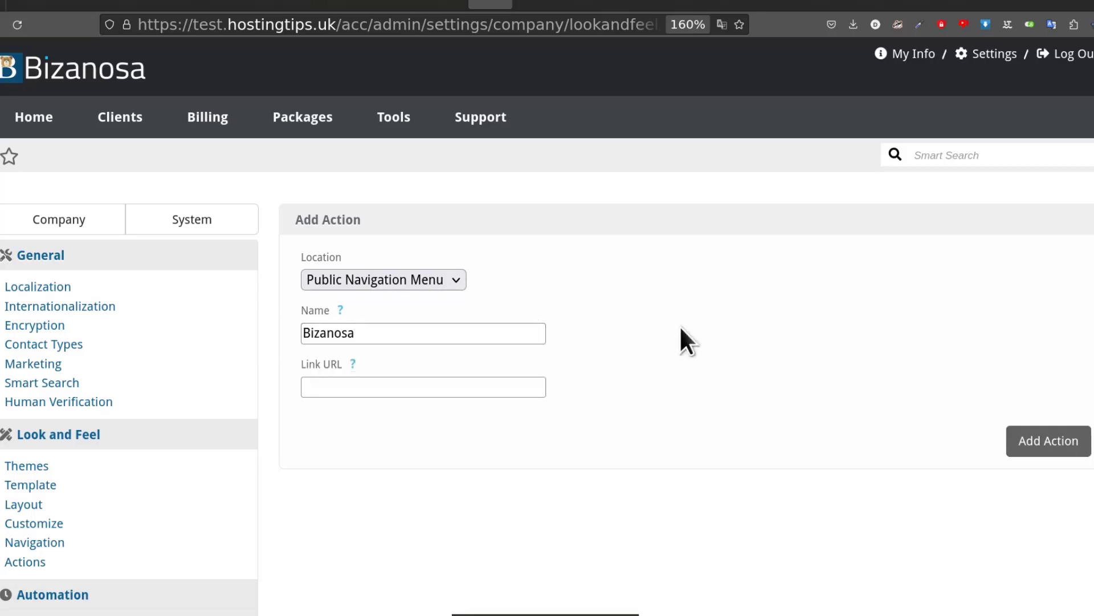
{"action": "right_click", "coordinate": [324, 391]}
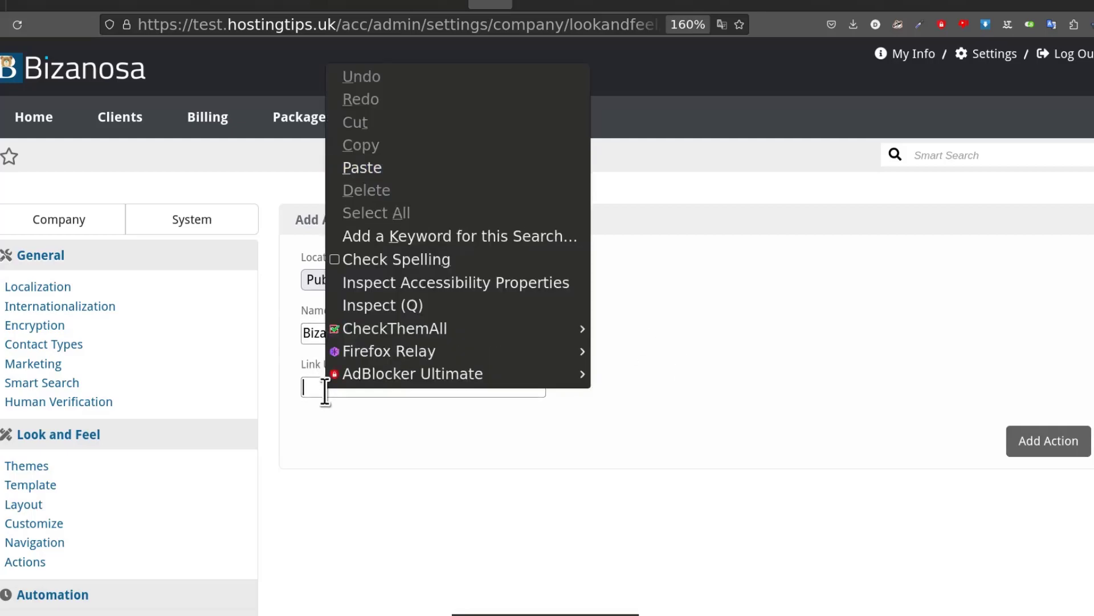
{"action": "left_click", "coordinate": [383, 173]}
{"action": "left_click", "coordinate": [1033, 445]}
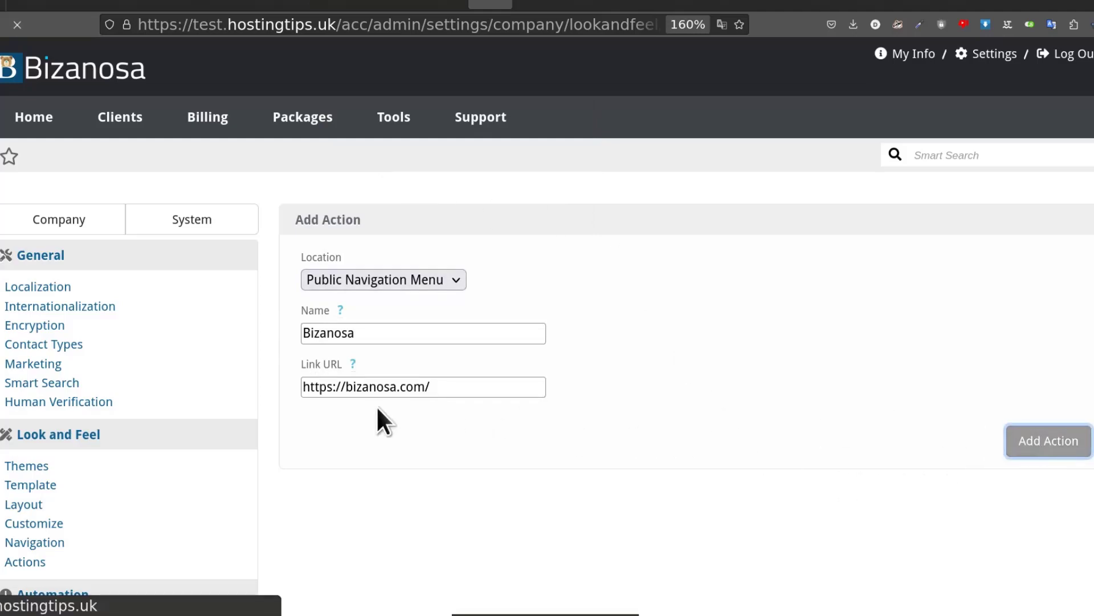
Add the Bizanosa action to the public navigation menu and save the navigation
{"action": "scroll", "coordinate": [296, 414], "scroll_direction": "down", "scroll_amount": 4}
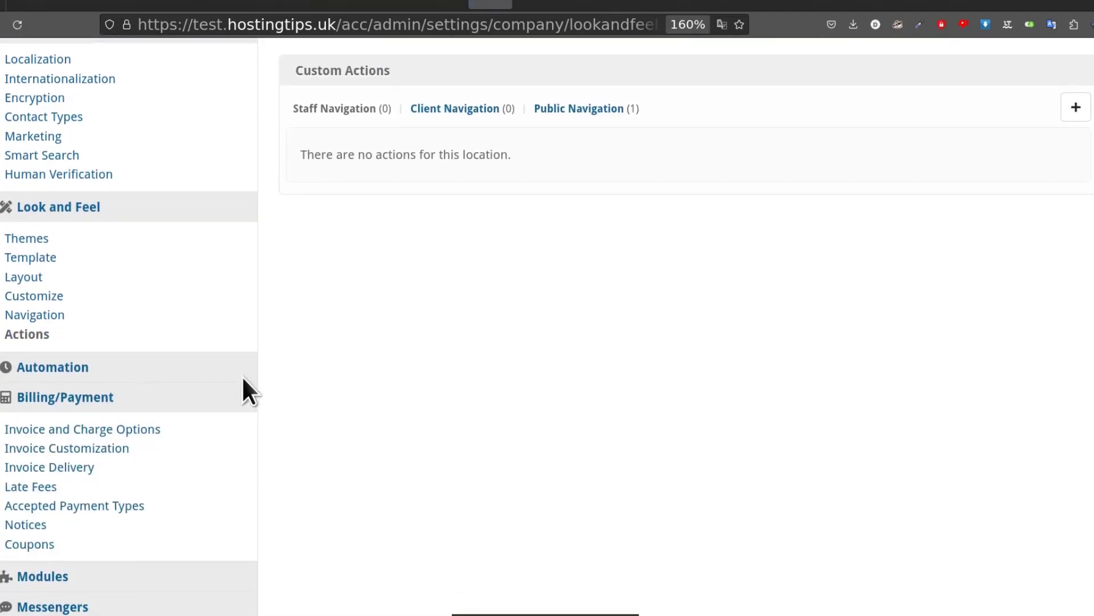
{"action": "left_click", "coordinate": [38, 315]}
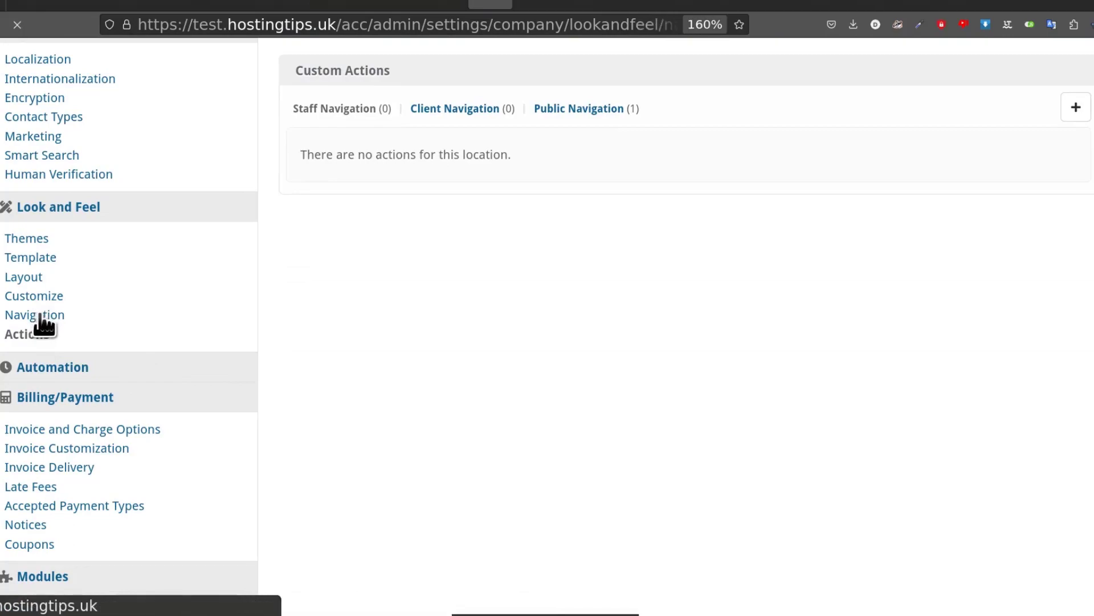
{"action": "scroll", "coordinate": [661, 279], "scroll_direction": "down", "scroll_amount": 2}
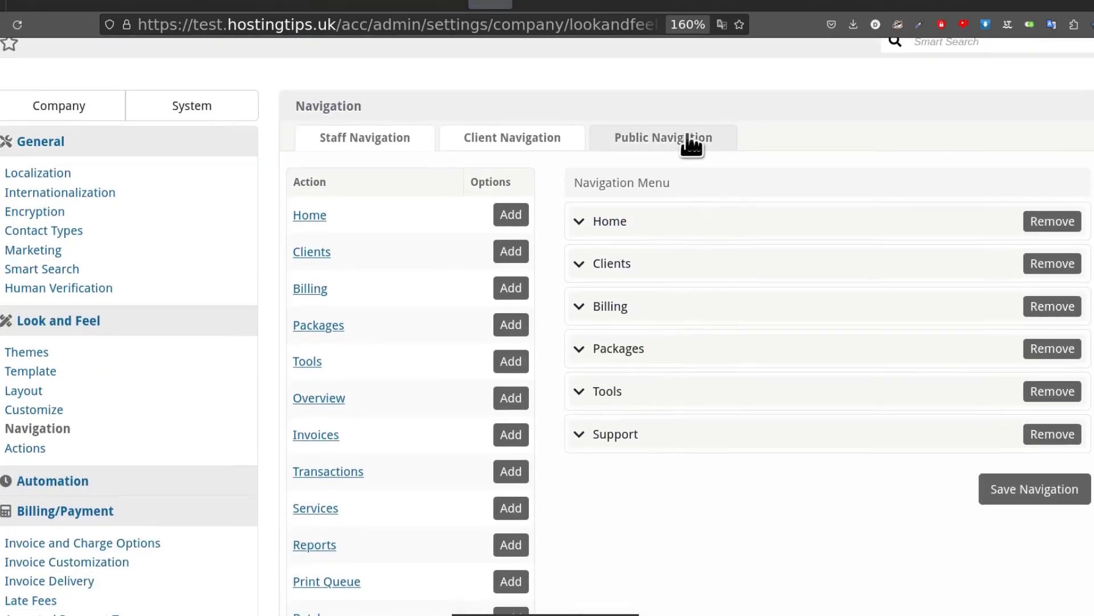
{"action": "left_click", "coordinate": [670, 147]}
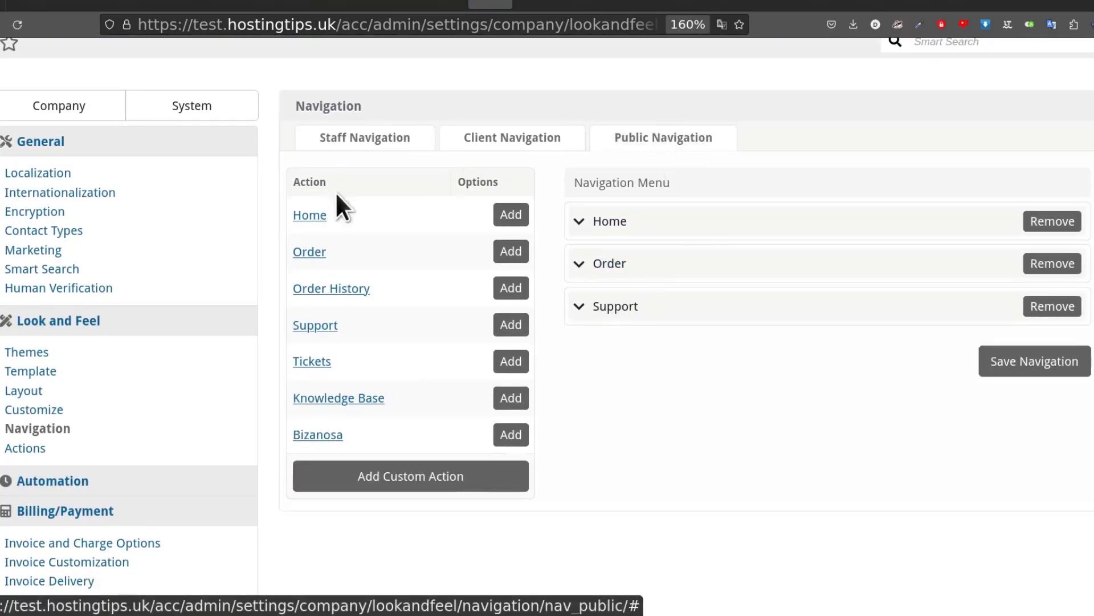
{"action": "left_click", "coordinate": [513, 436]}
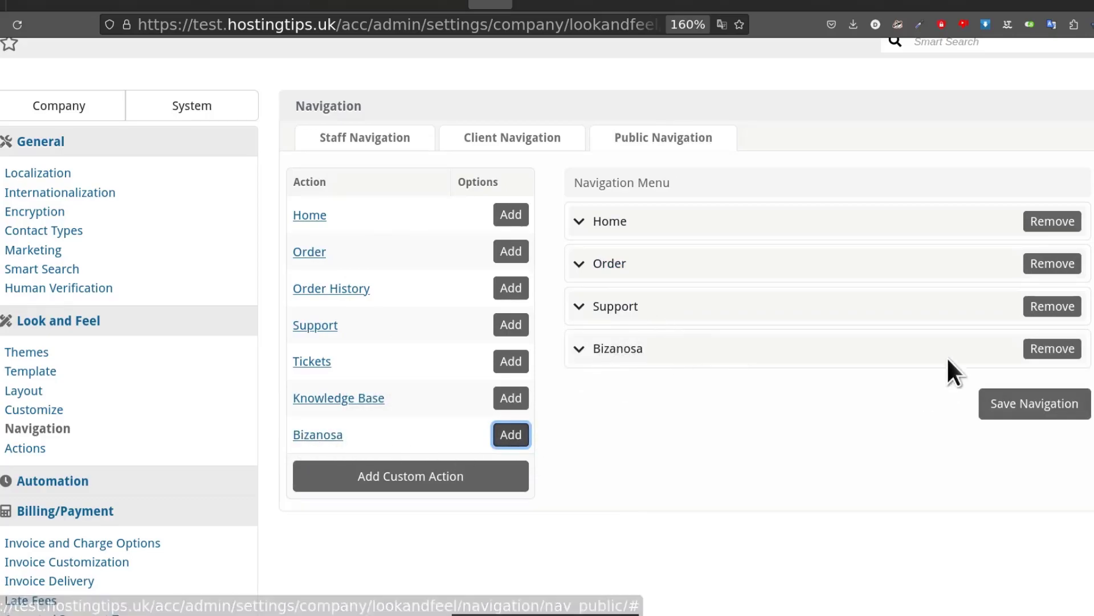
{"action": "left_click", "coordinate": [999, 408]}
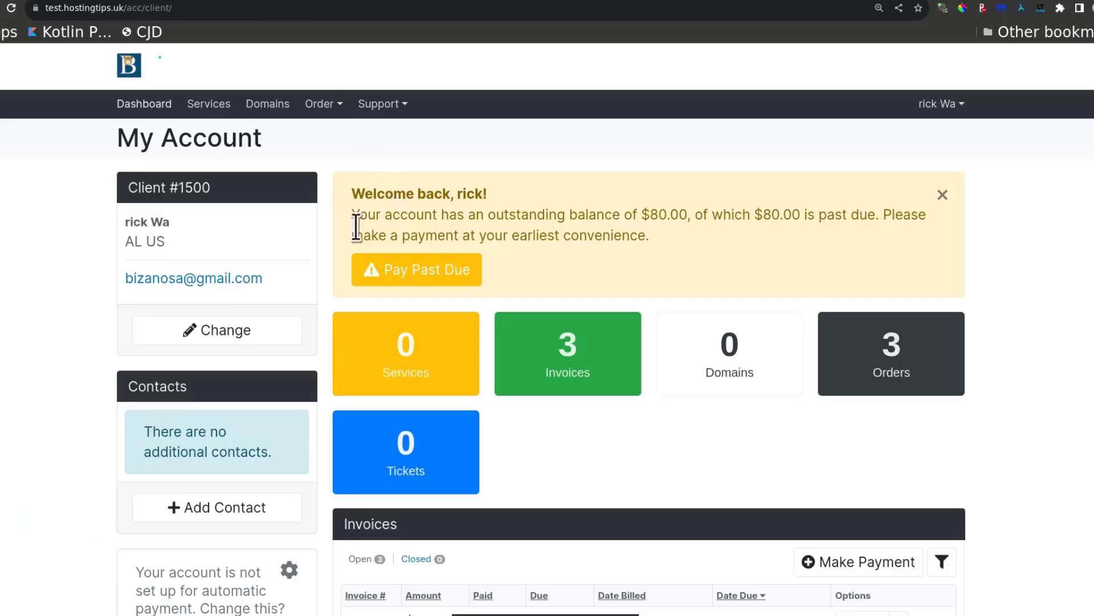
Reload the client area and open the client portal page at test.hostingtips.uk/acc/ to check its navigation
{"action": "left_click", "coordinate": [11, 8]}
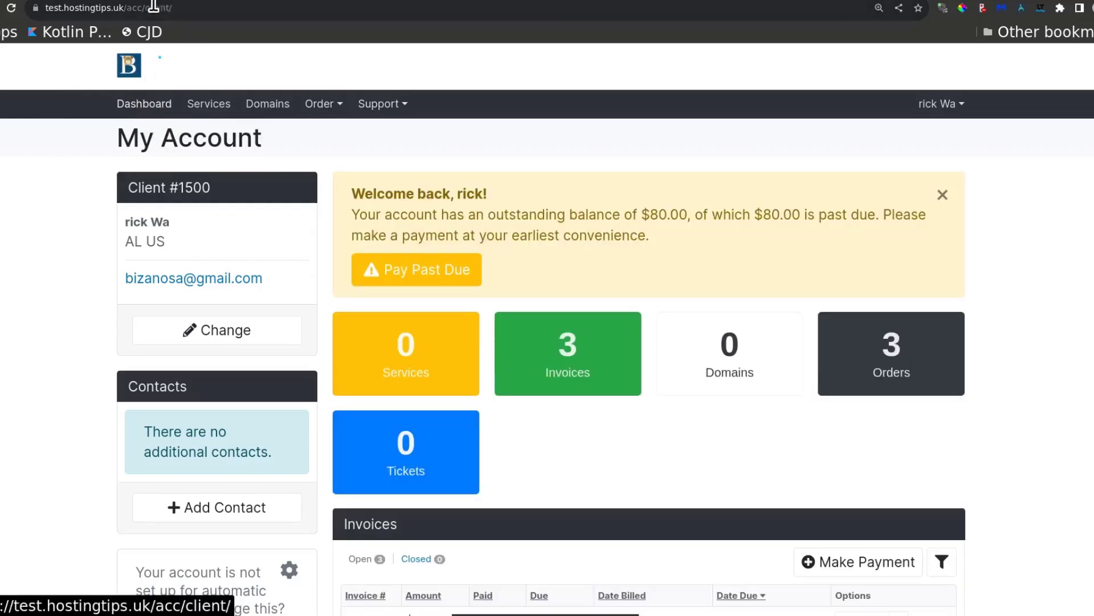
{"action": "left_click_drag", "start_coordinate": [130, 8], "coordinate": [276, 18]}
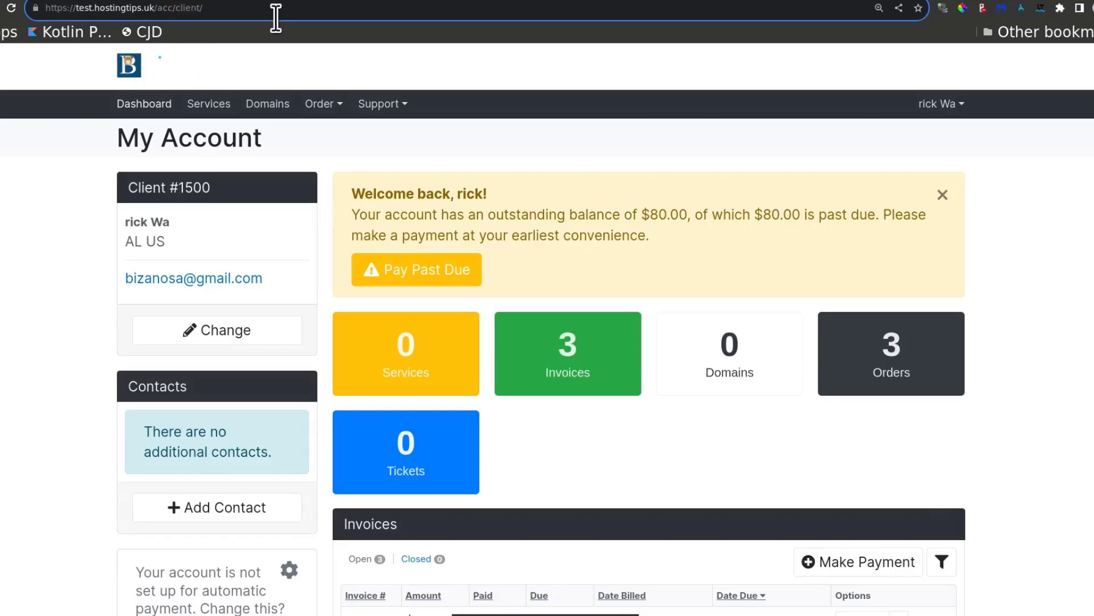
{"action": "key", "text": "BackSpace"}
{"action": "key", "text": "BackSpace"}
{"action": "key", "text": "BackSpace"}
{"action": "key", "text": "BackSpace"}
{"action": "key", "text": "BackSpace"}
{"action": "key", "text": "BackSpace"}
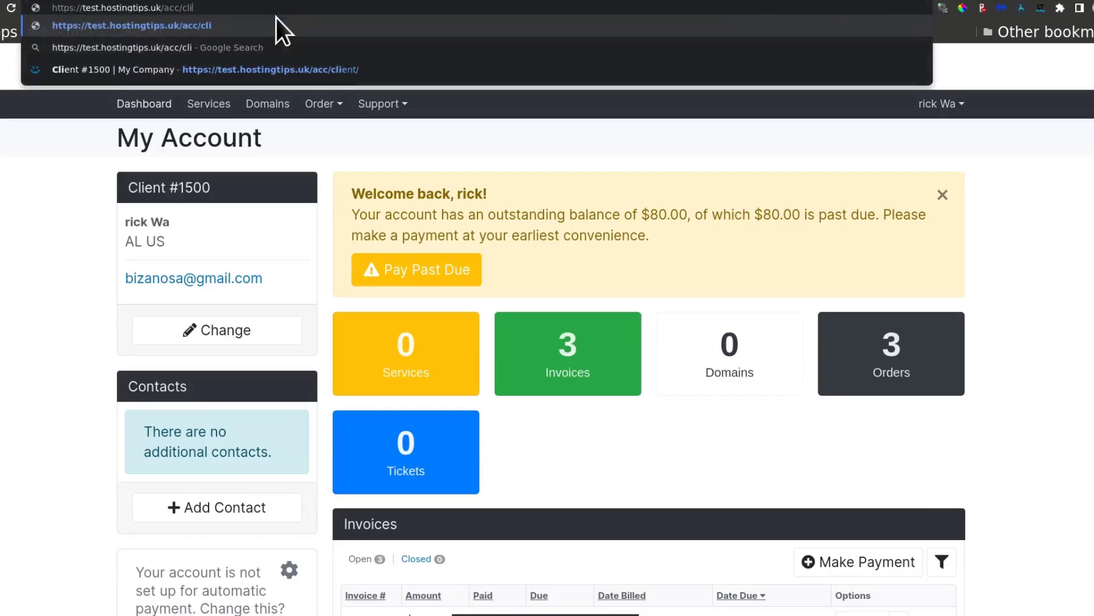
{"action": "key", "text": "BackSpace"}
{"action": "key", "text": "Return"}
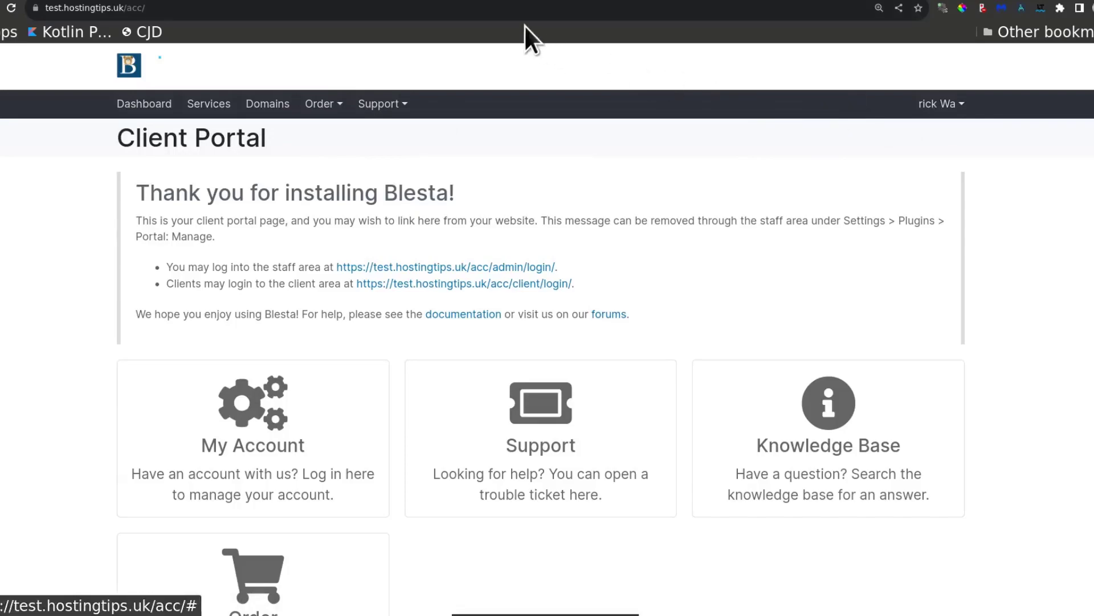
Open the client portal at test.hostingtips.uk/acc/ in a logged-out incognito window to check its public navigation
{"action": "right_click", "coordinate": [147, 108]}
{"action": "left_click", "coordinate": [336, 165]}
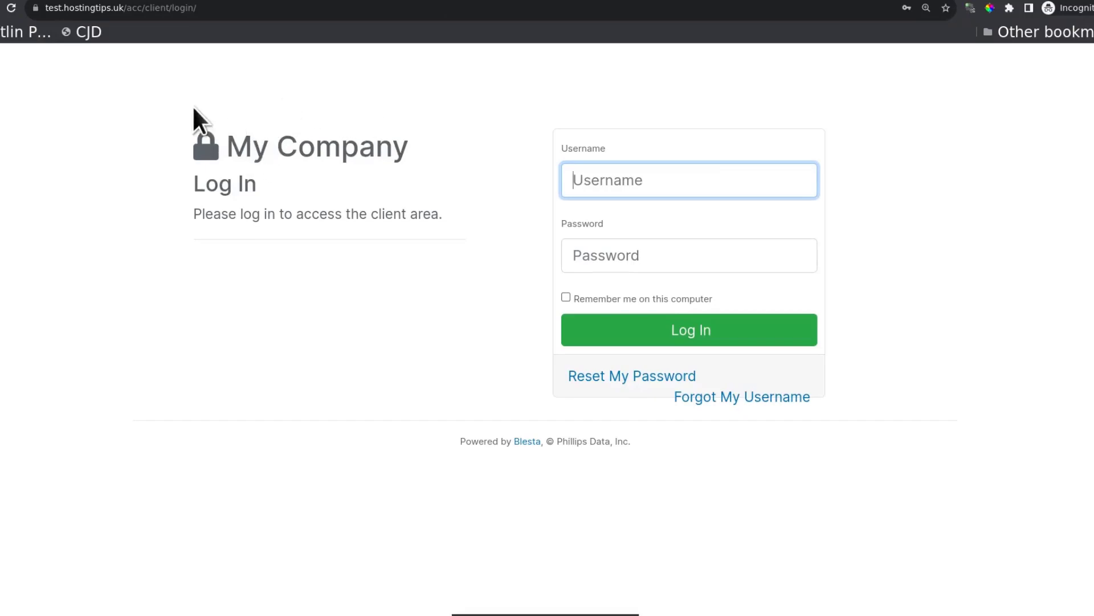
{"action": "left_click_drag", "start_coordinate": [149, 8], "coordinate": [283, 7]}
{"action": "key", "text": "BackSpace"}
{"action": "key", "text": "BackSpace"}
{"action": "key", "text": "Return"}
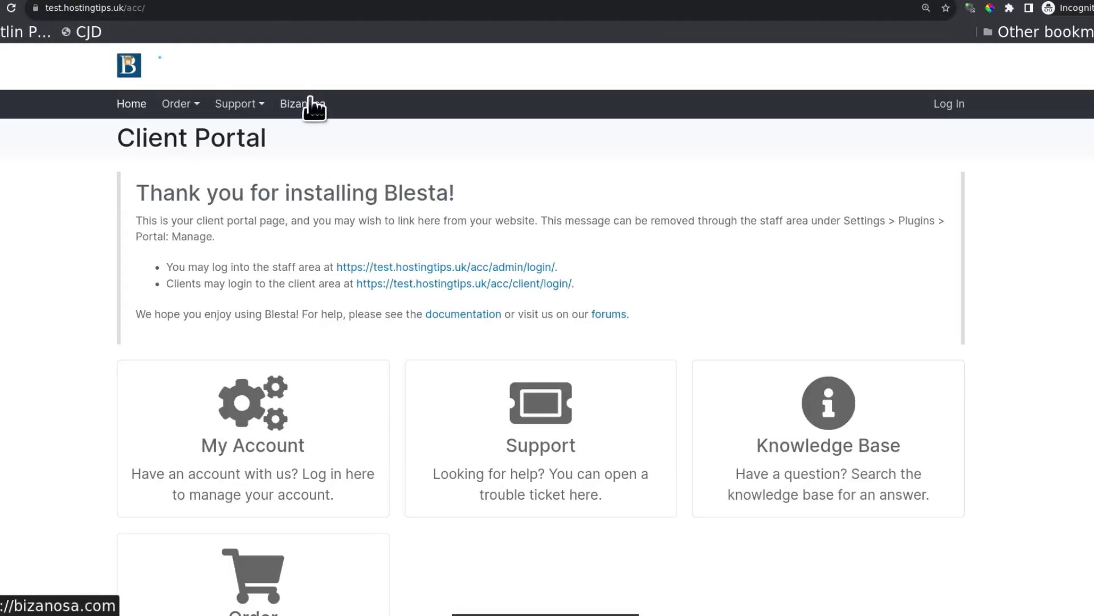
Return to the admin area, review the Client Navigation menu and open the Custom Actions settings
{"action": "key", "text": "alt+Tab"}
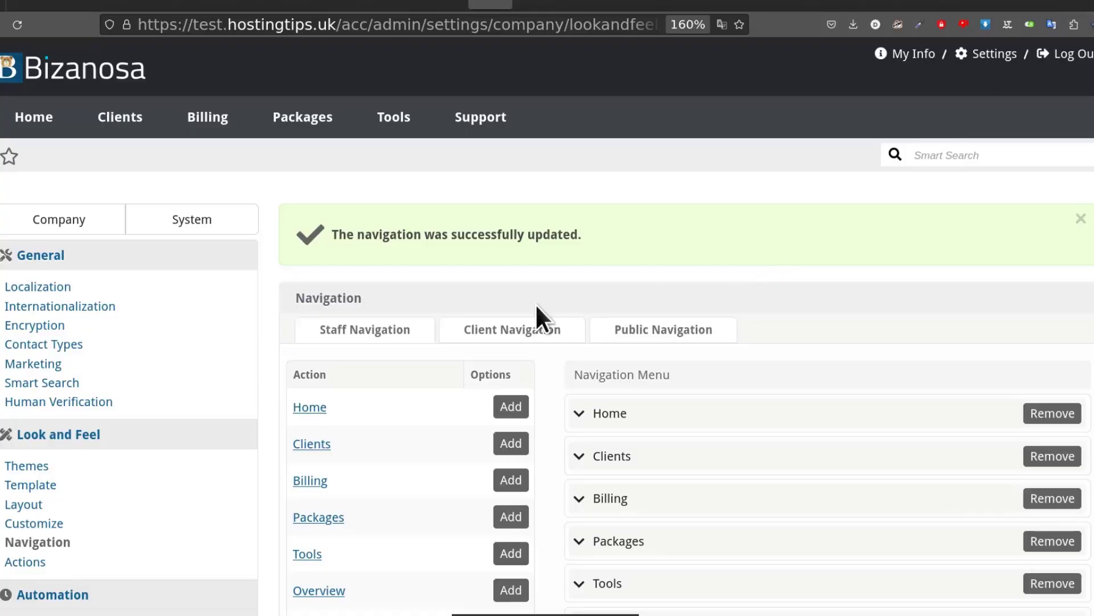
{"action": "scroll", "coordinate": [644, 342], "scroll_direction": "down", "scroll_amount": 3}
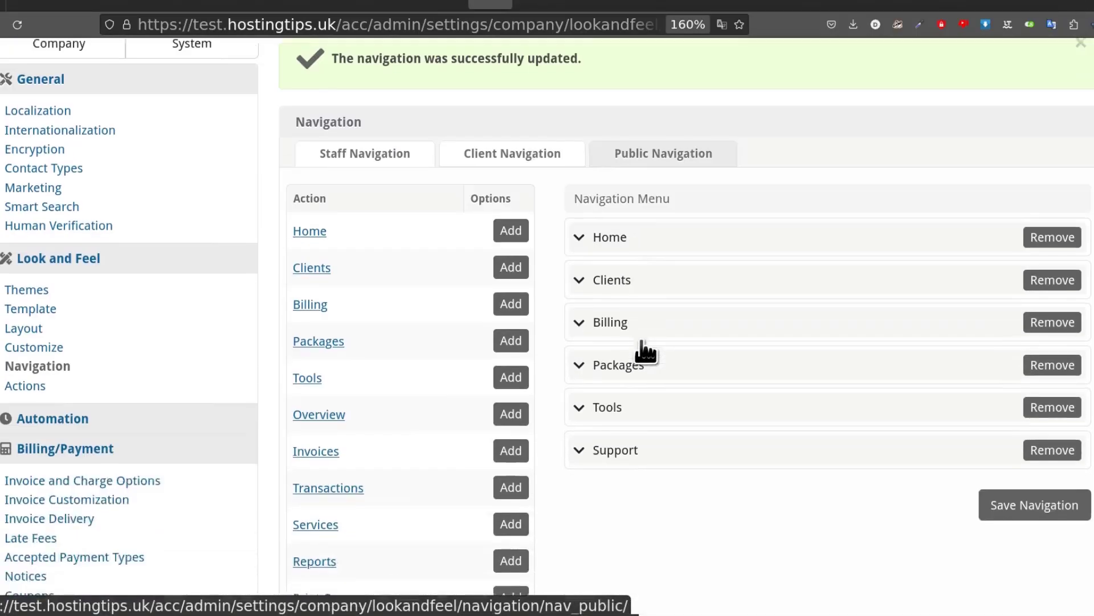
{"action": "left_click", "coordinate": [495, 105]}
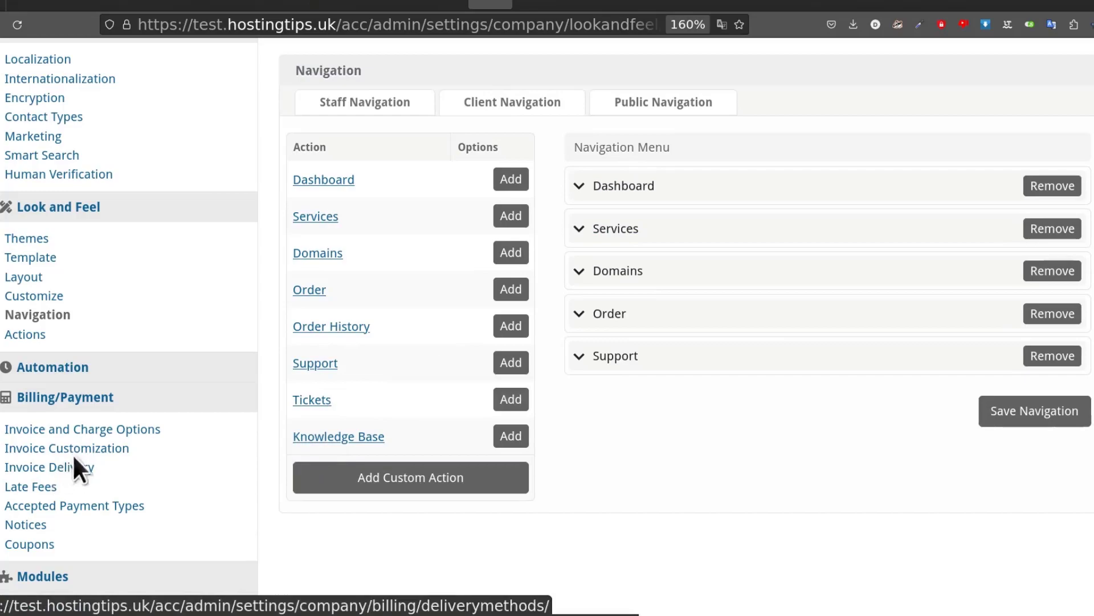
{"action": "scroll", "coordinate": [396, 235], "scroll_direction": "down", "scroll_amount": 2}
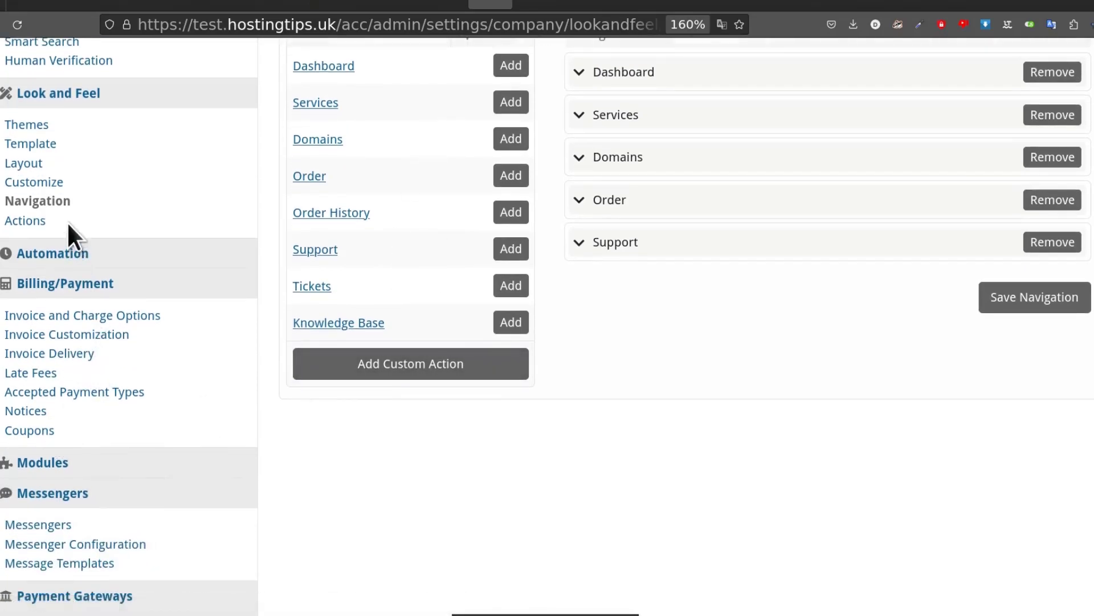
{"action": "scroll", "coordinate": [67, 222], "scroll_direction": "up", "scroll_amount": 2}
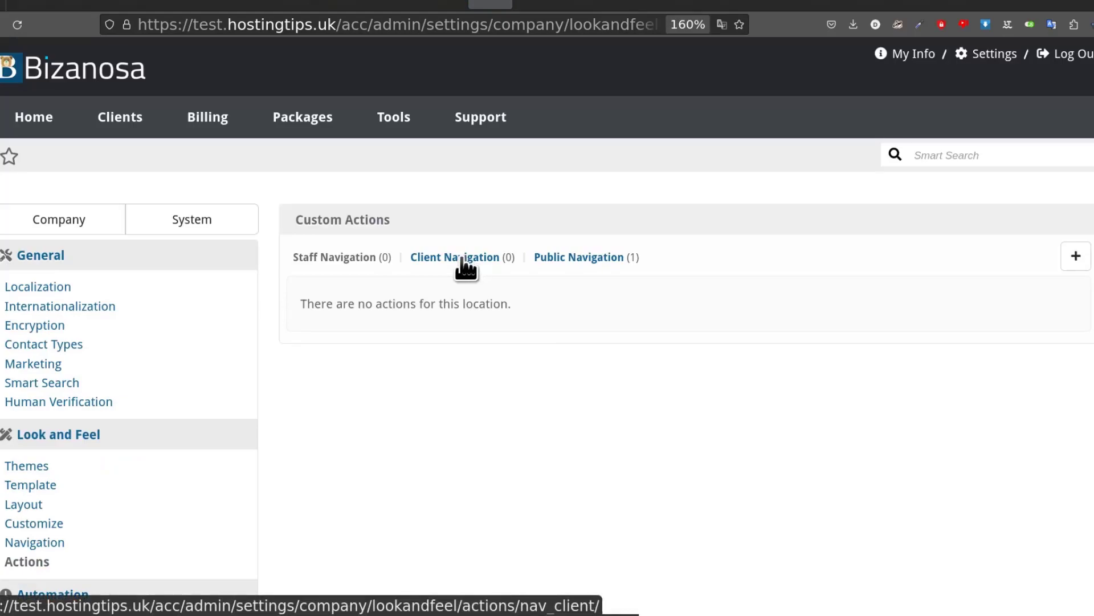
{"action": "left_click", "coordinate": [1076, 258]}
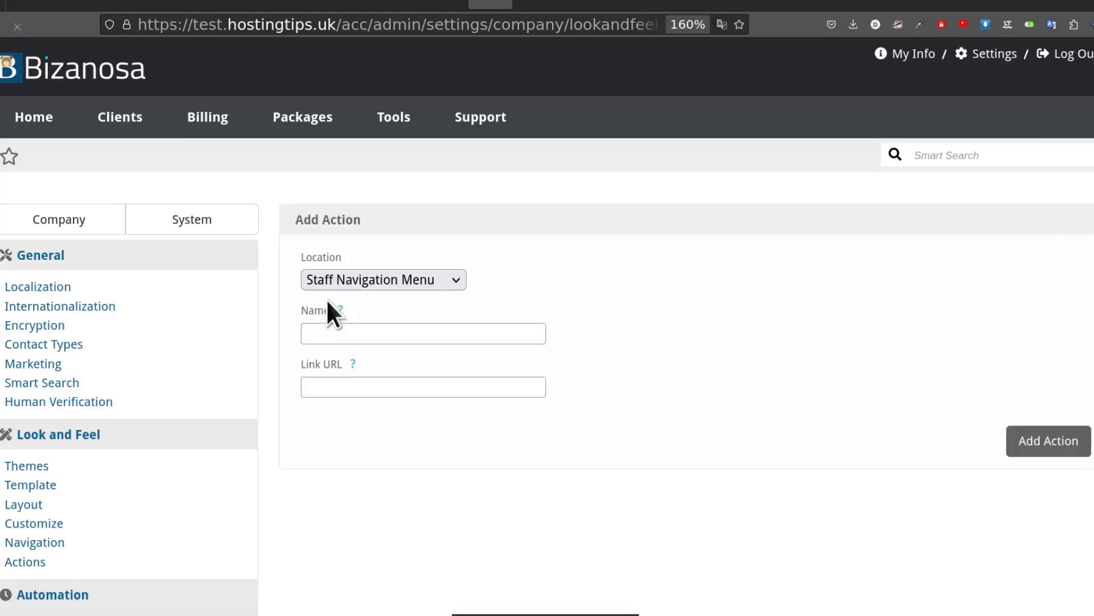
{"action": "left_click", "coordinate": [443, 277]}
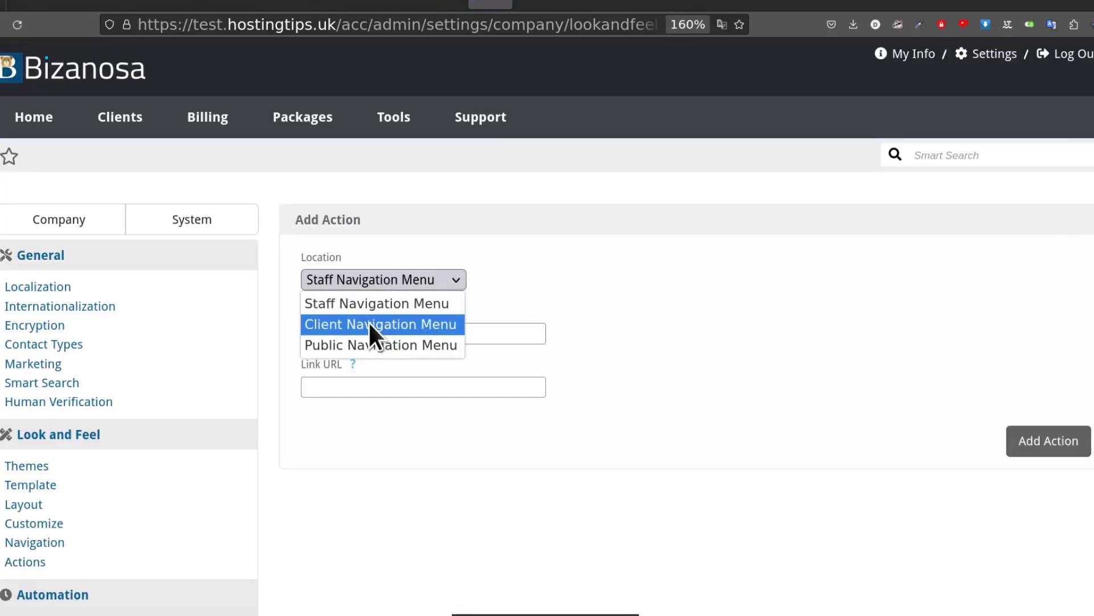
{"action": "left_click", "coordinate": [375, 324]}
{"action": "left_click", "coordinate": [391, 334]}
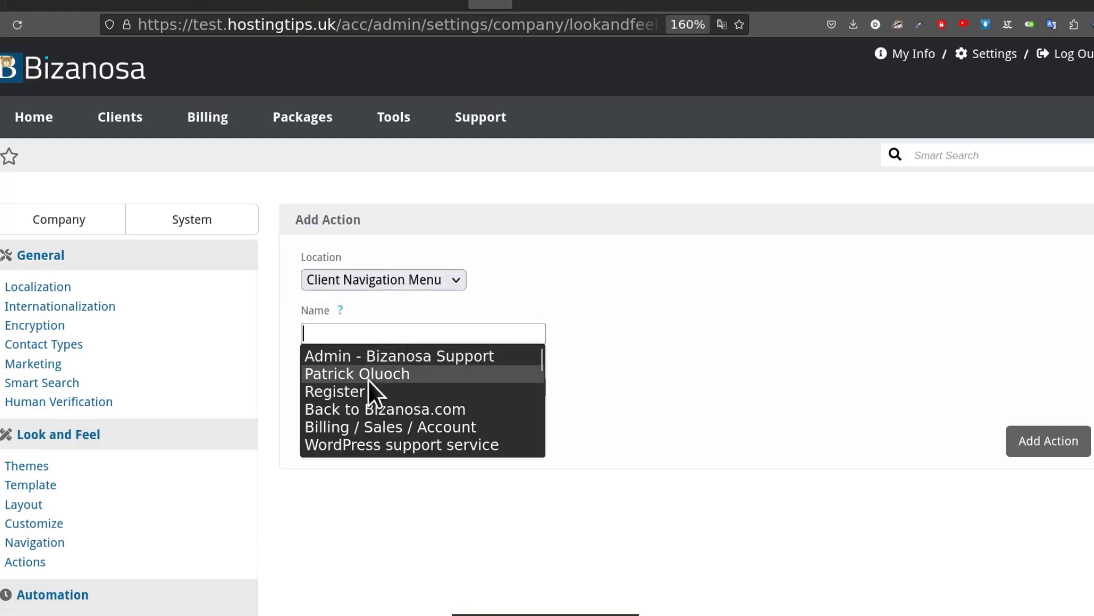
{"action": "left_click", "coordinate": [574, 384]}
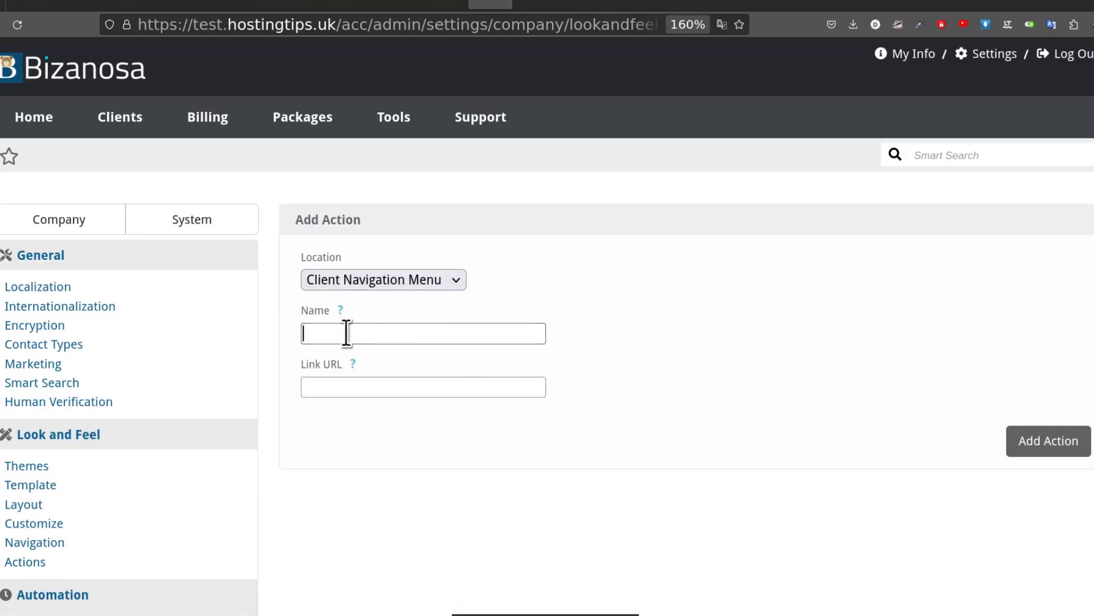
{"action": "type", "text": "Bizanosa"}
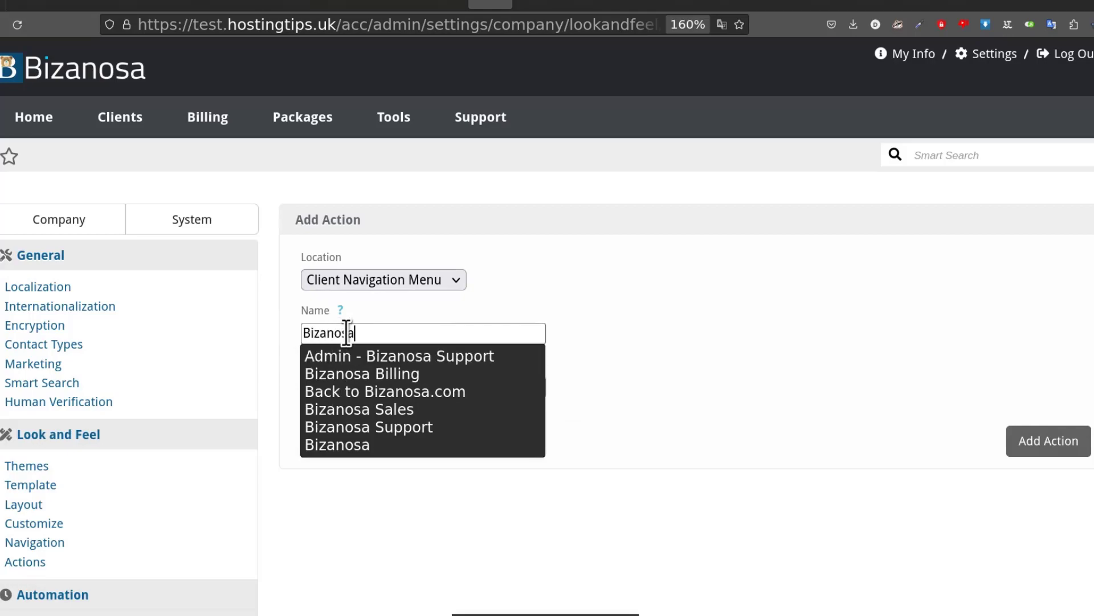
{"action": "left_click", "coordinate": [745, 391]}
{"action": "left_click", "coordinate": [394, 391]}
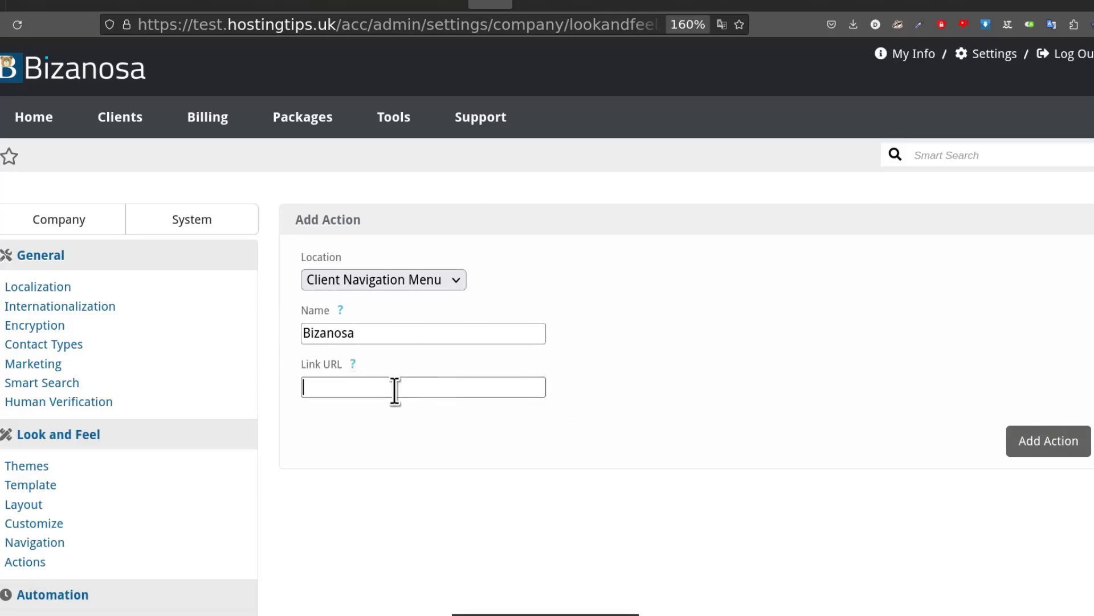
{"action": "type", "text": "https://bizanosa.com/"}
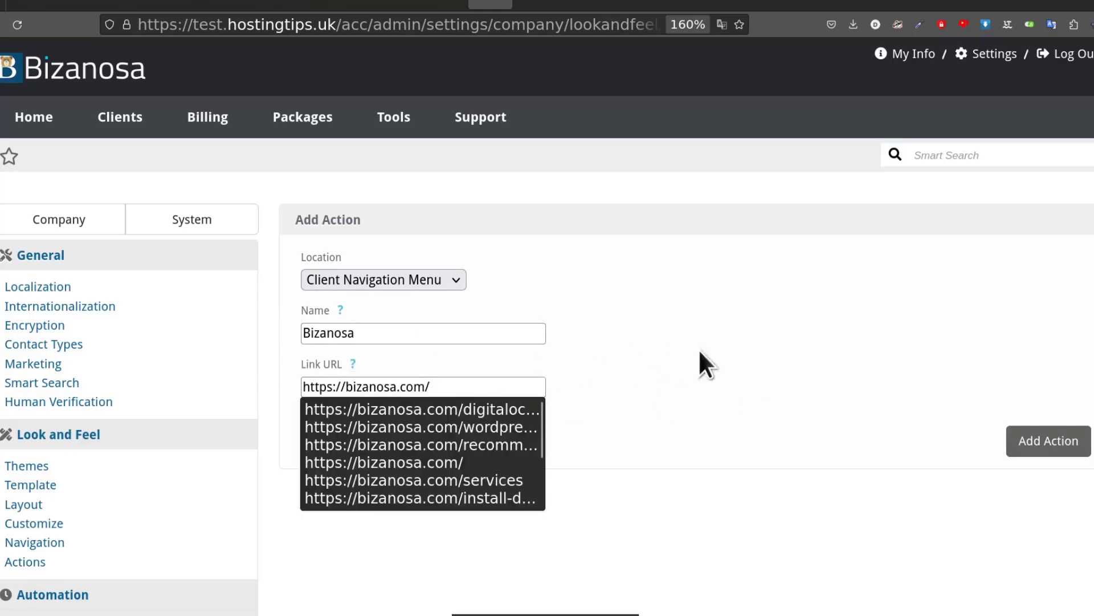
{"action": "left_click", "coordinate": [1045, 450]}
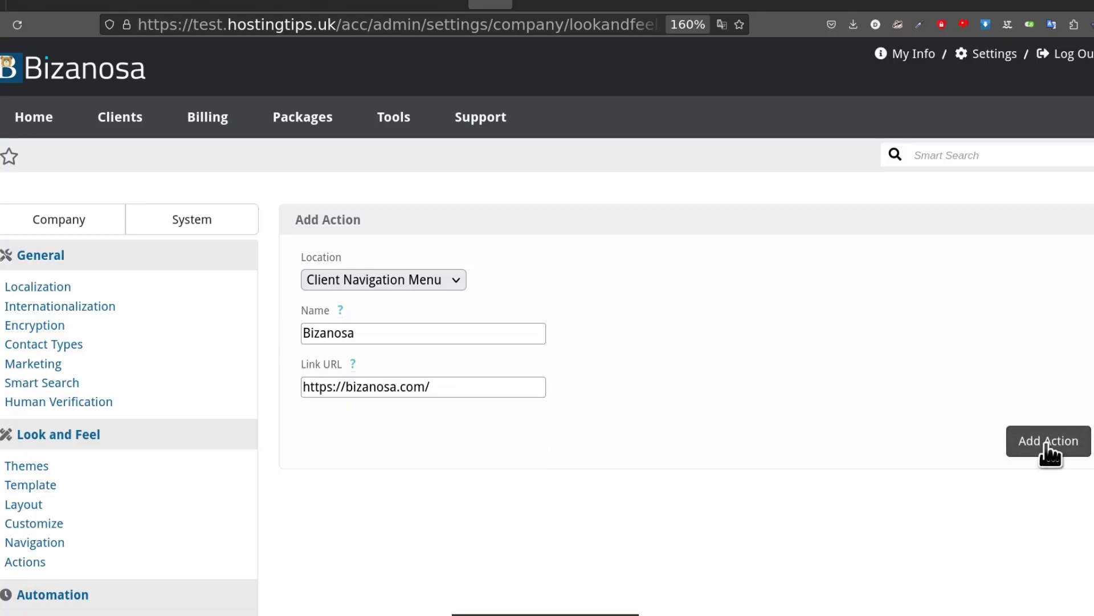
Reload the logged-in client portal to check its navigation, and return to the admin area
{"action": "left_click", "coordinate": [274, 1]}
{"action": "left_click", "coordinate": [12, 7]}
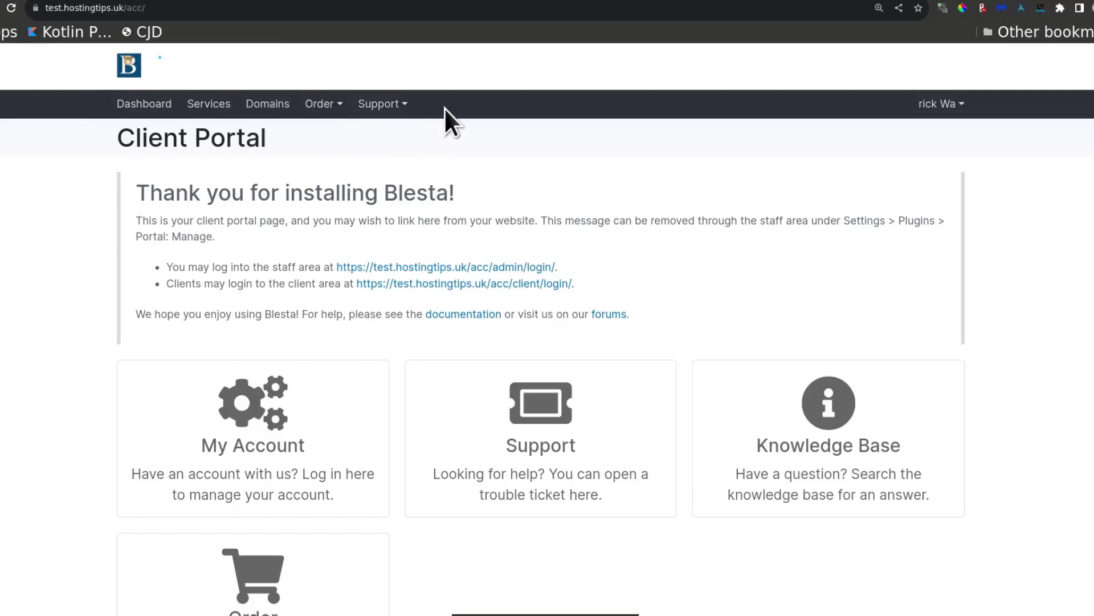
{"action": "left_click", "coordinate": [1077, 1]}
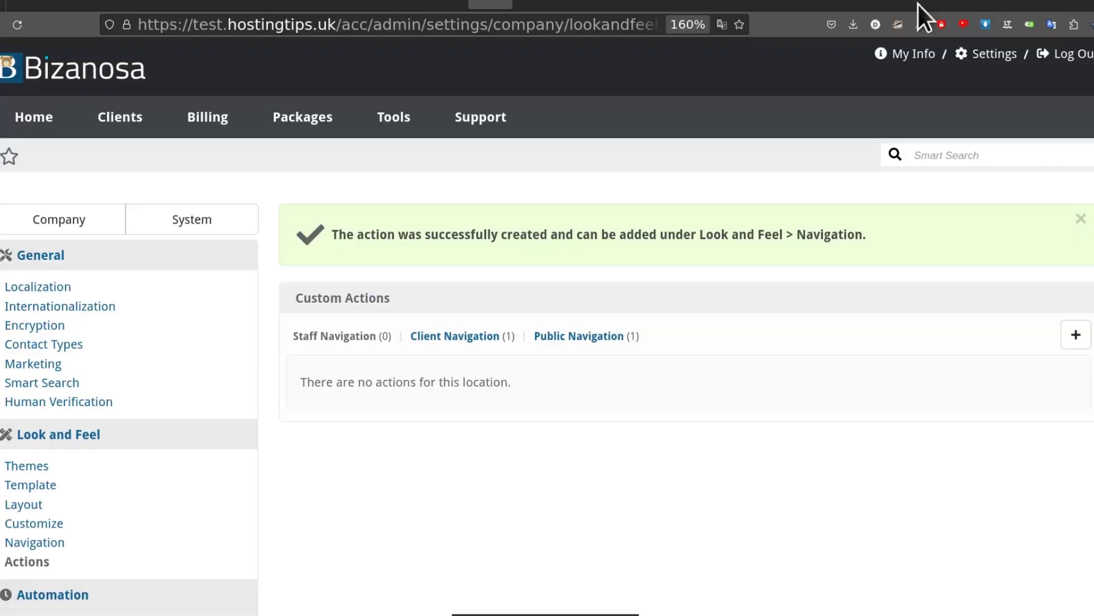
Add the Bizanosa action to the client navigation menu and save the navigation
{"action": "scroll", "coordinate": [114, 433], "scroll_direction": "down", "scroll_amount": 8}
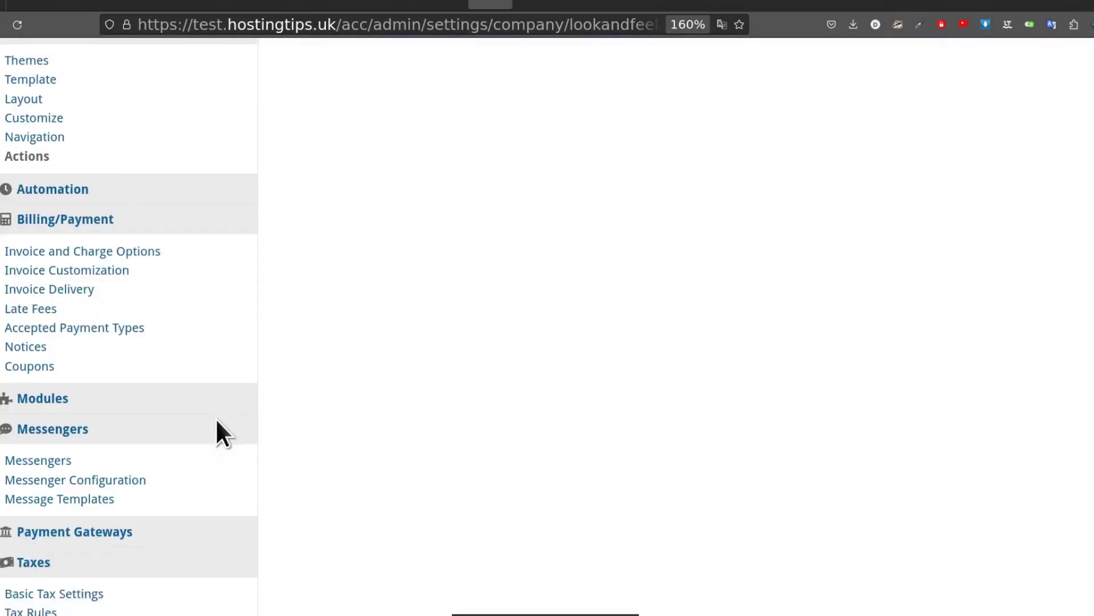
{"action": "scroll", "coordinate": [128, 370], "scroll_direction": "up", "scroll_amount": 6}
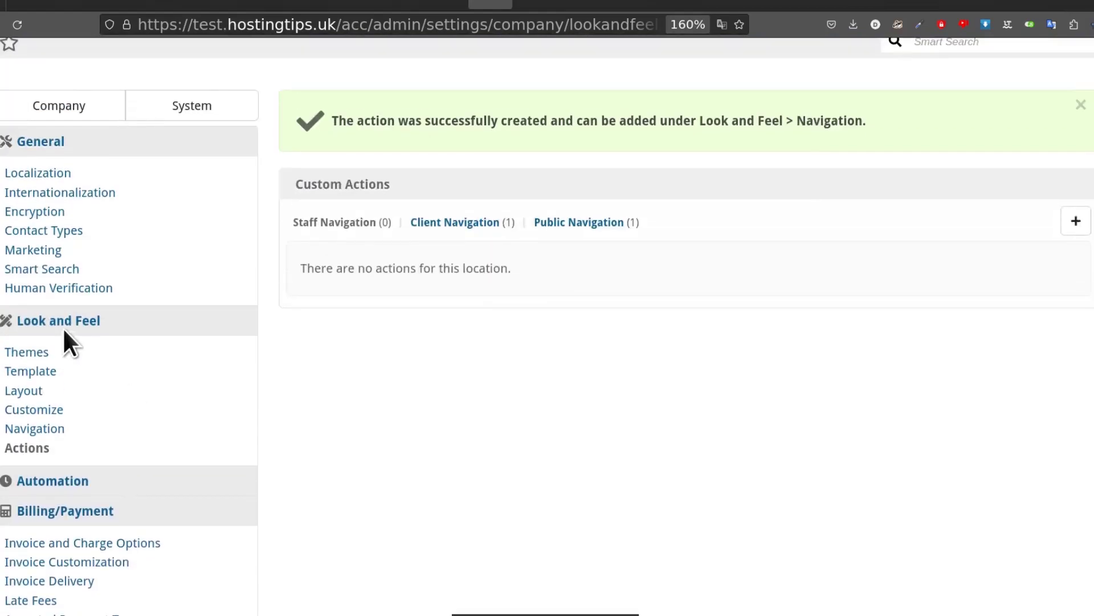
{"action": "left_click", "coordinate": [42, 430]}
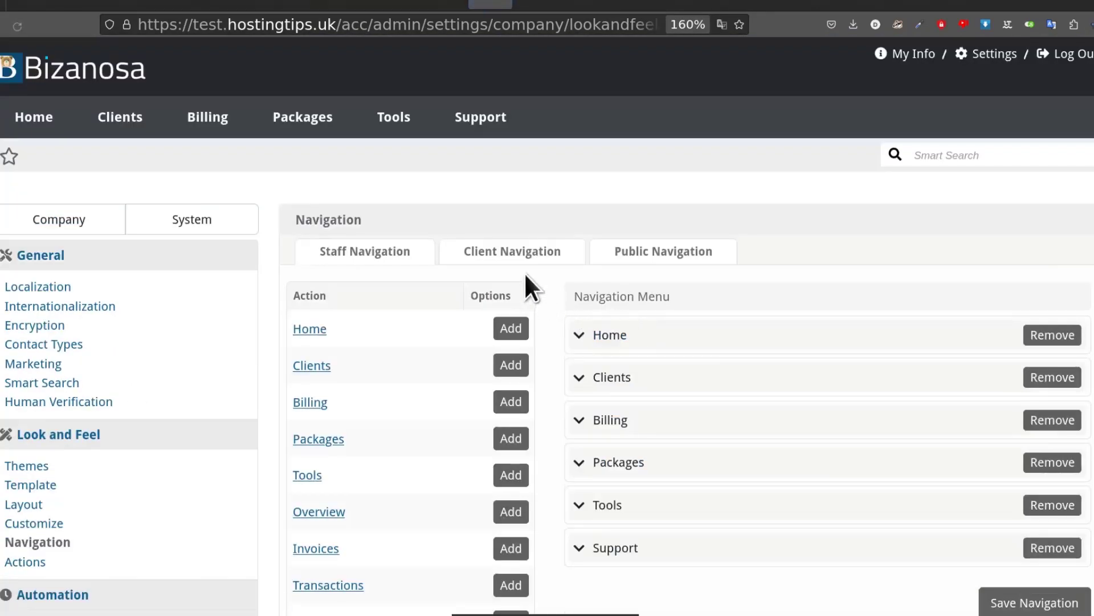
{"action": "left_click", "coordinate": [513, 260]}
{"action": "scroll", "coordinate": [558, 337], "scroll_direction": "down", "scroll_amount": 4}
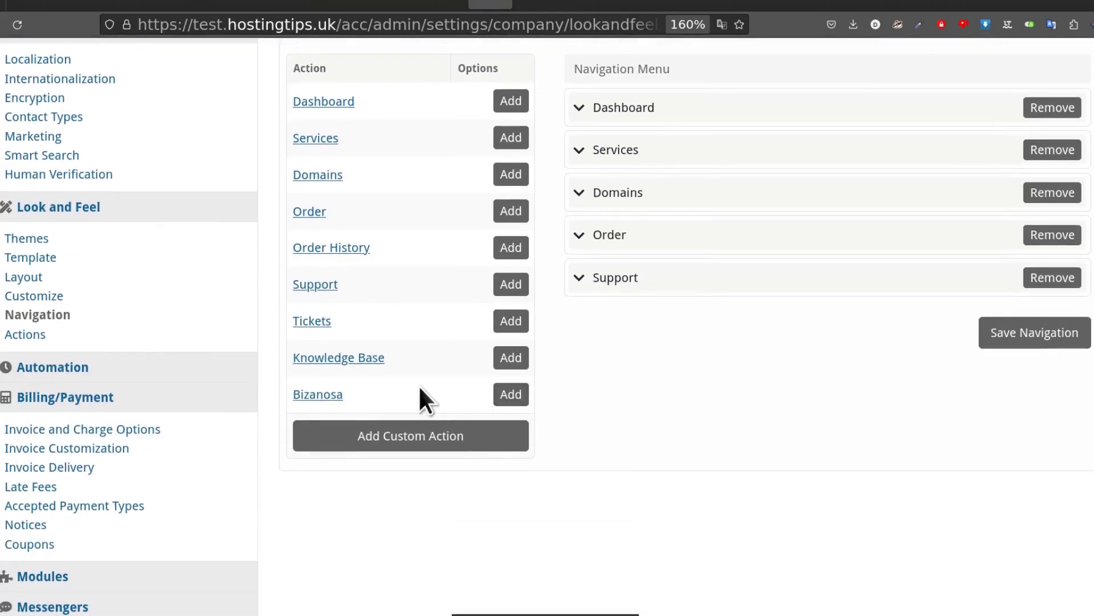
{"action": "left_click", "coordinate": [511, 394]}
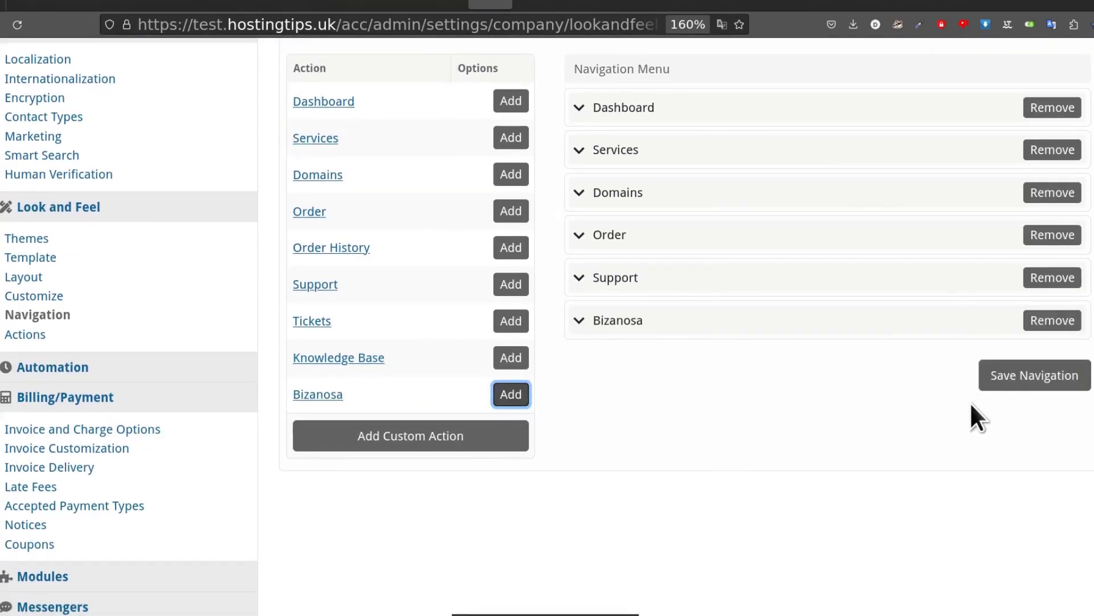
{"action": "scroll", "coordinate": [969, 404], "scroll_direction": "up", "scroll_amount": 4}
{"action": "scroll", "coordinate": [1015, 354], "scroll_direction": "down", "scroll_amount": 6}
{"action": "left_click", "coordinate": [1020, 263]}
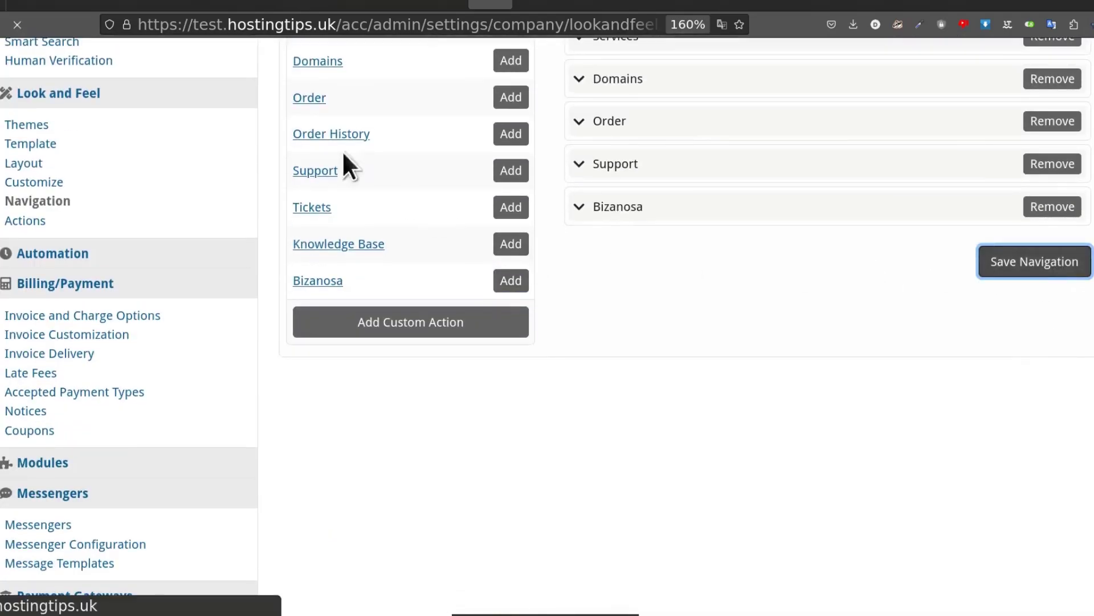
Reload the logged-in client portal and inspect its navigation bar, including the entries under Order
{"action": "left_click", "coordinate": [212, 1]}
{"action": "left_click", "coordinate": [11, 8]}
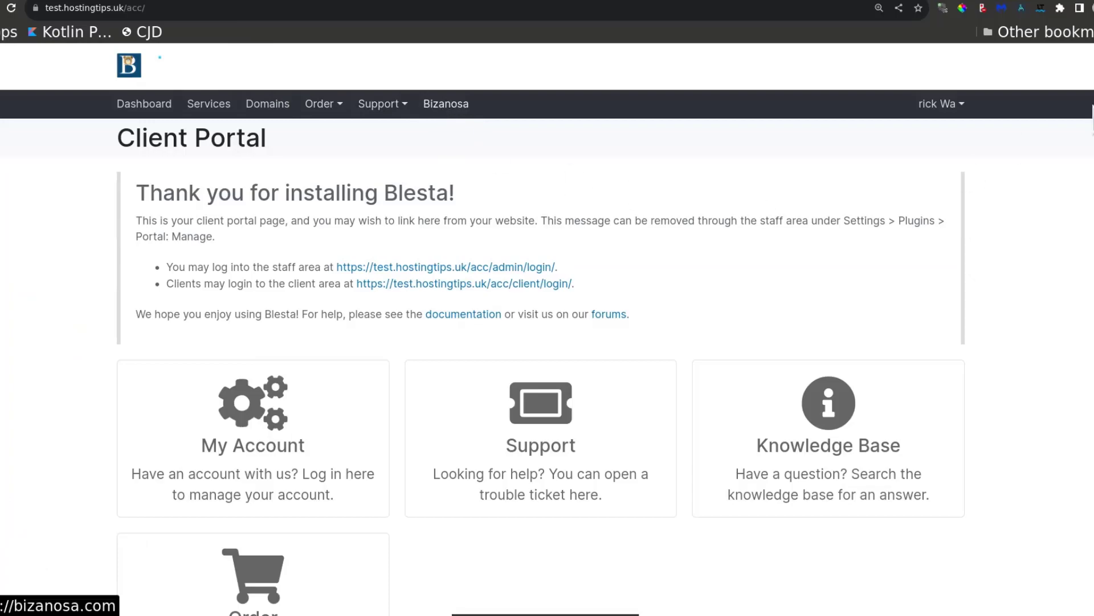
{"action": "left_click", "coordinate": [1081, 1]}
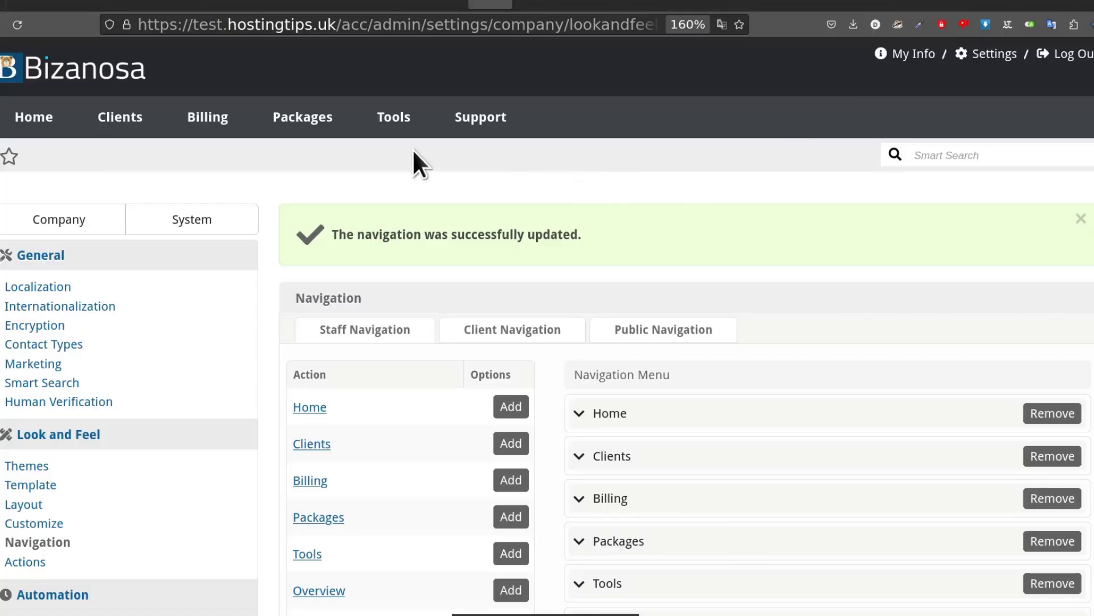
{"action": "scroll", "coordinate": [586, 241], "scroll_direction": "down", "scroll_amount": 10}
{"action": "key", "text": "alt+Tab"}
{"action": "left_click", "coordinate": [323, 104]}
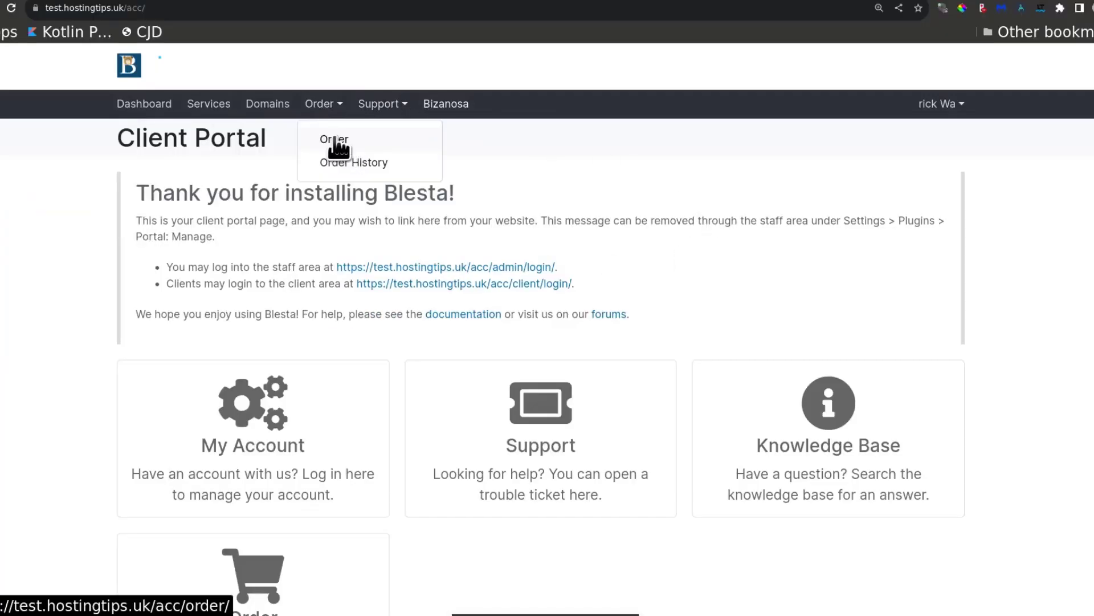
Return to the admin area and review the setting categories on the company settings overview
{"action": "key", "text": "alt+Tab"}
{"action": "scroll", "coordinate": [566, 176], "scroll_direction": "down", "scroll_amount": 5}
{"action": "scroll", "coordinate": [562, 178], "scroll_direction": "up", "scroll_amount": 5}
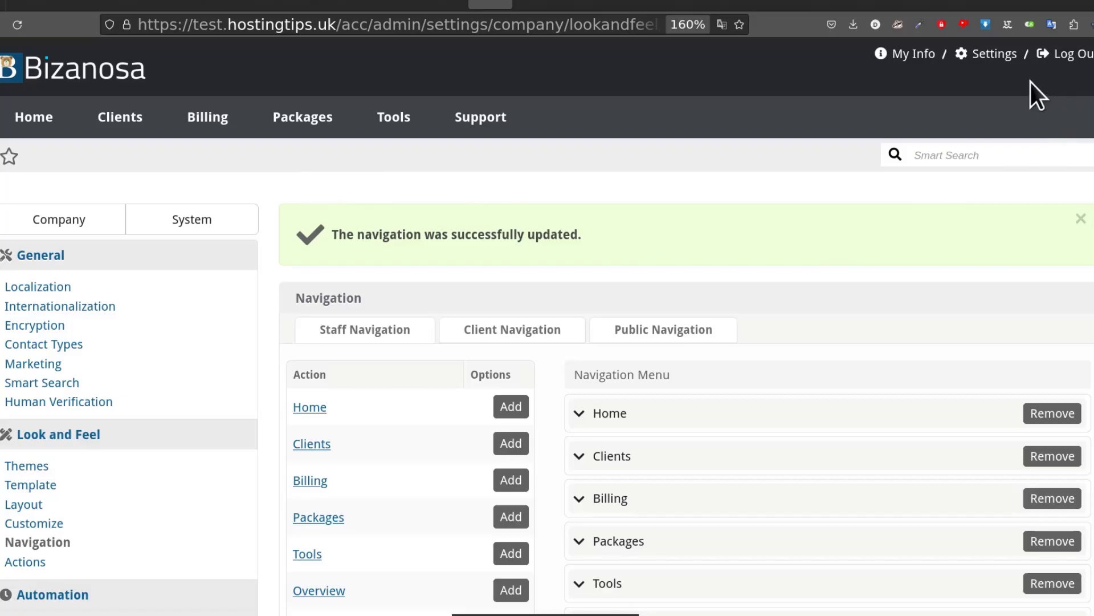
{"action": "left_click", "coordinate": [997, 56]}
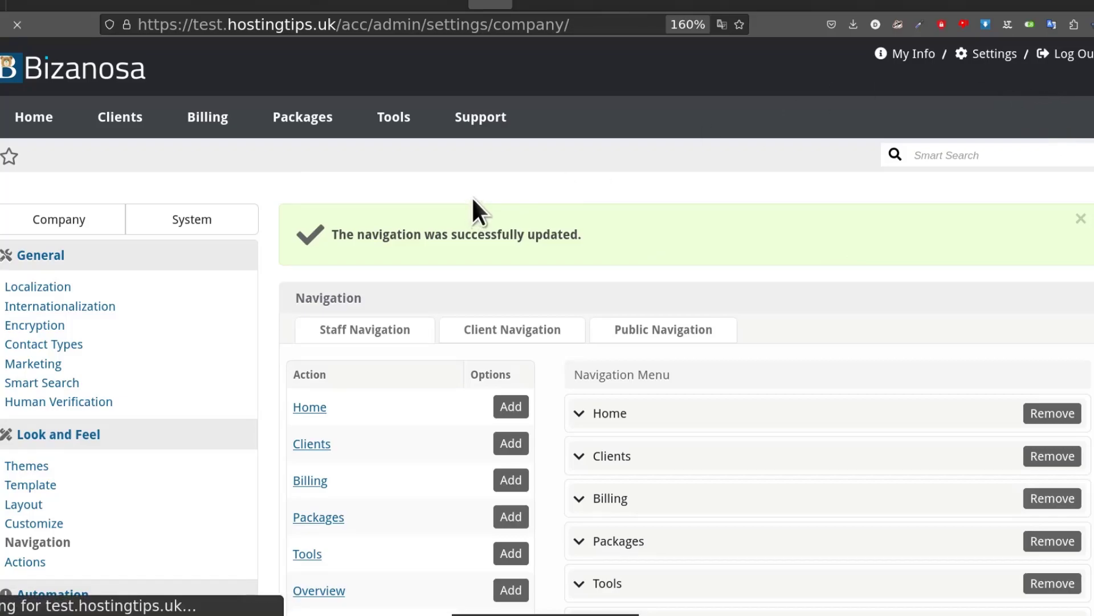
{"action": "scroll", "coordinate": [377, 254], "scroll_direction": "down", "scroll_amount": 2}
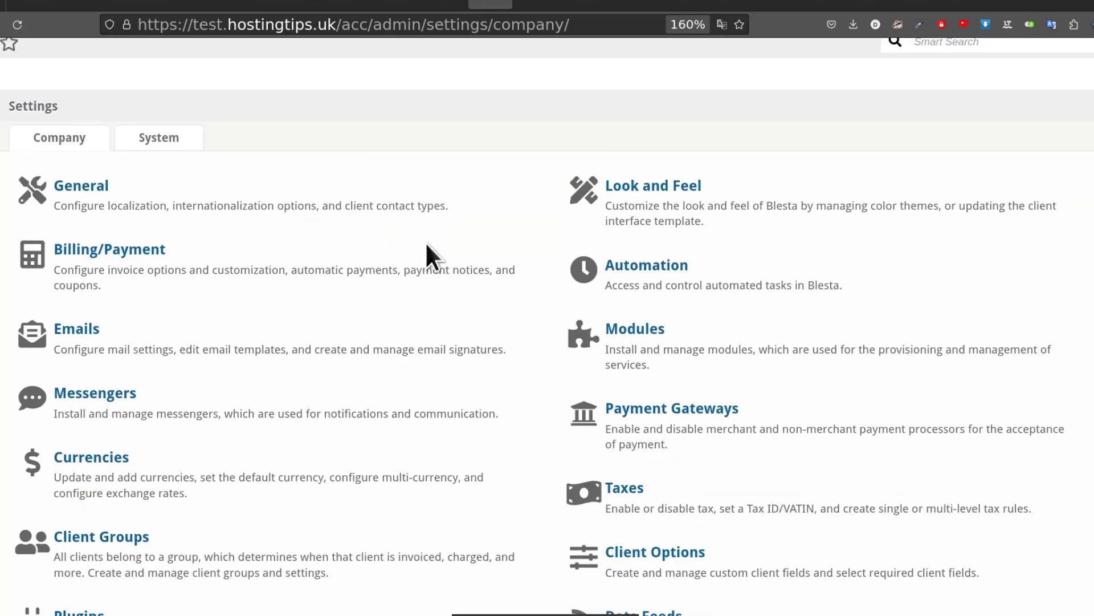
{"action": "scroll", "coordinate": [437, 208], "scroll_direction": "up", "scroll_amount": 2}
{"action": "scroll", "coordinate": [97, 418], "scroll_direction": "down", "scroll_amount": 5}
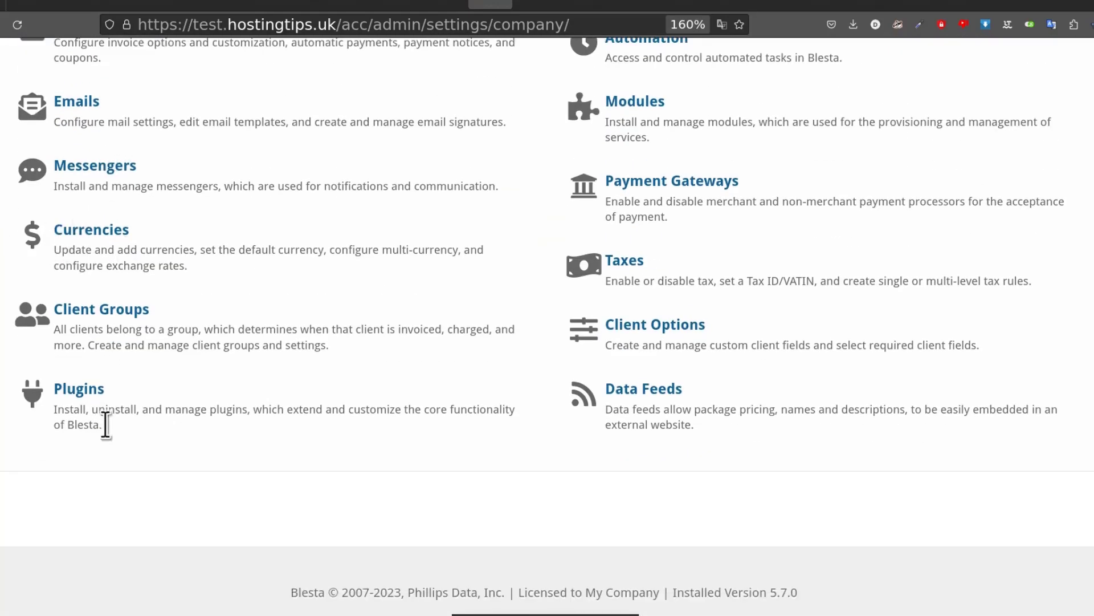
{"action": "scroll", "coordinate": [686, 237], "scroll_direction": "up", "scroll_amount": 4}
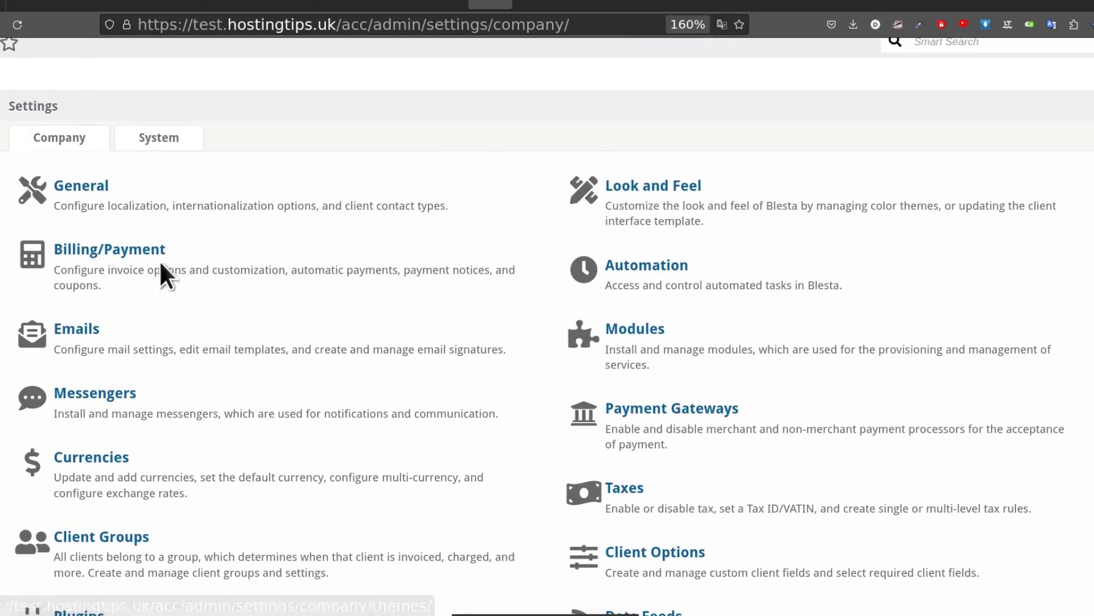
{"action": "scroll", "coordinate": [142, 342], "scroll_direction": "down", "scroll_amount": 4}
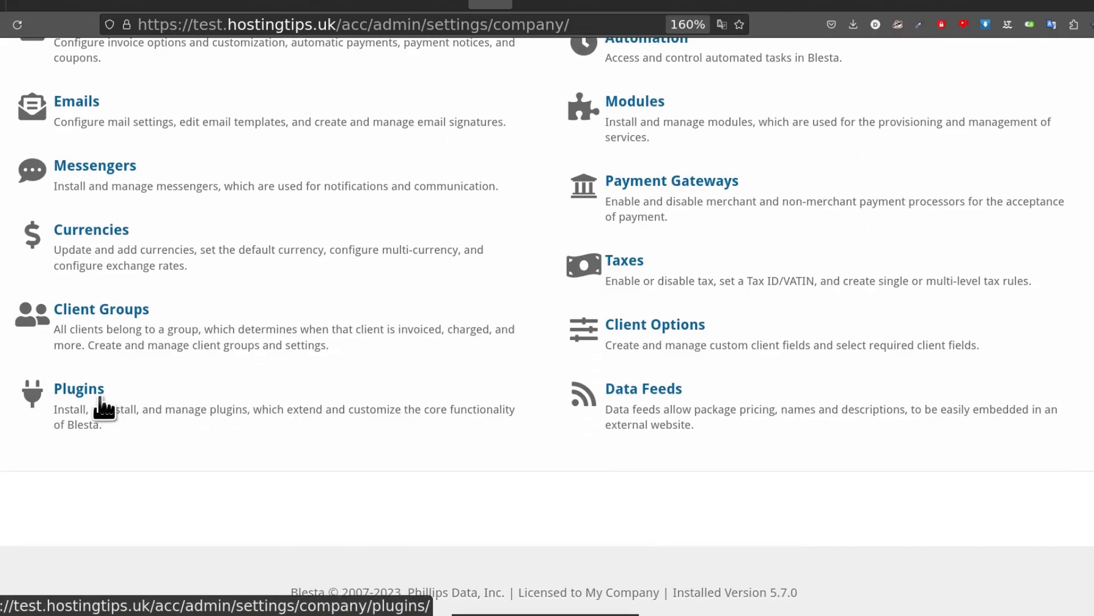
{"action": "scroll", "coordinate": [411, 488], "scroll_direction": "up", "scroll_amount": 3}
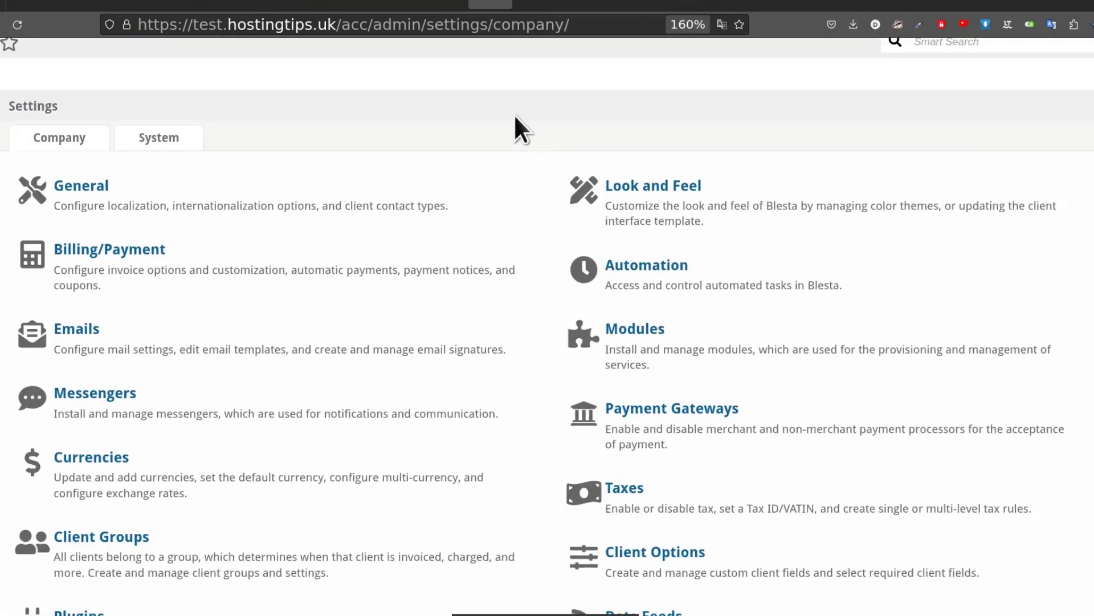